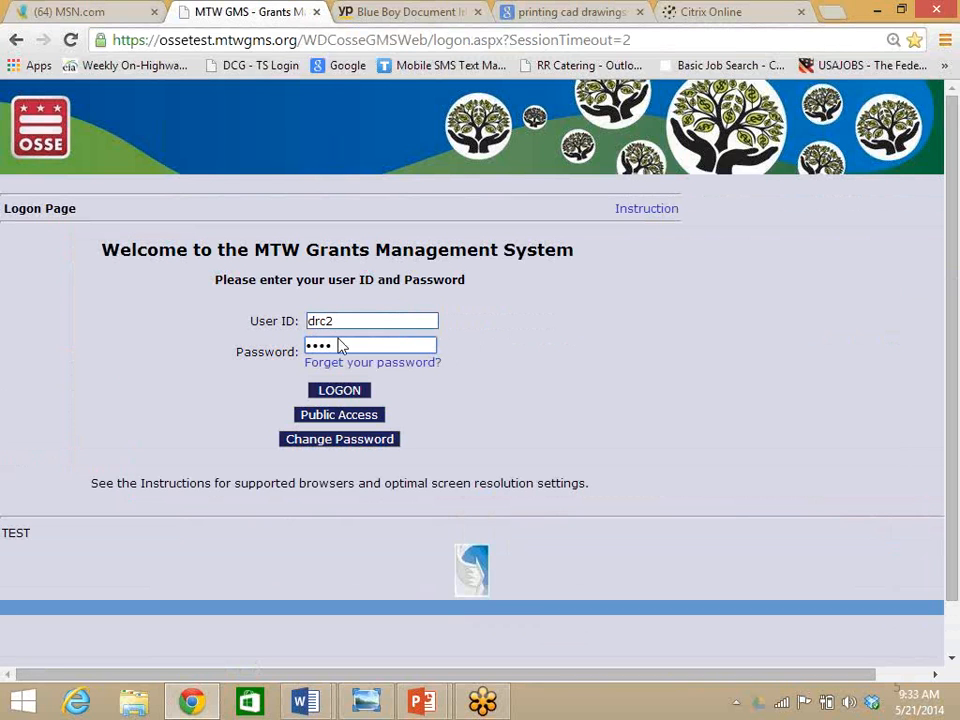
Log on with the entered credentials and open the GMS Access / Select page
key(Return)
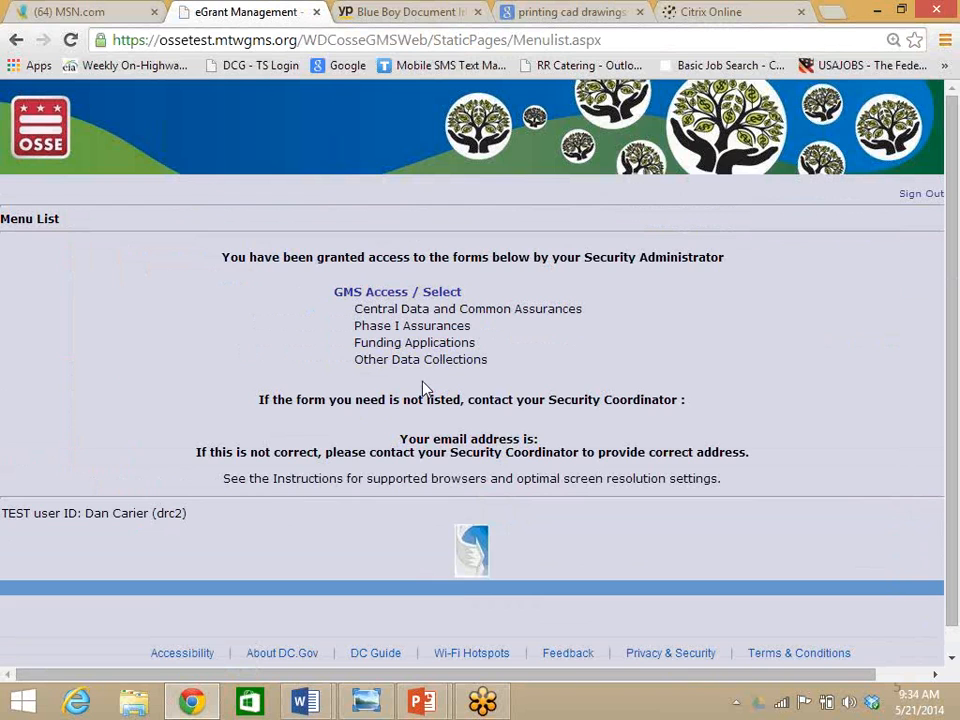
click(395, 296)
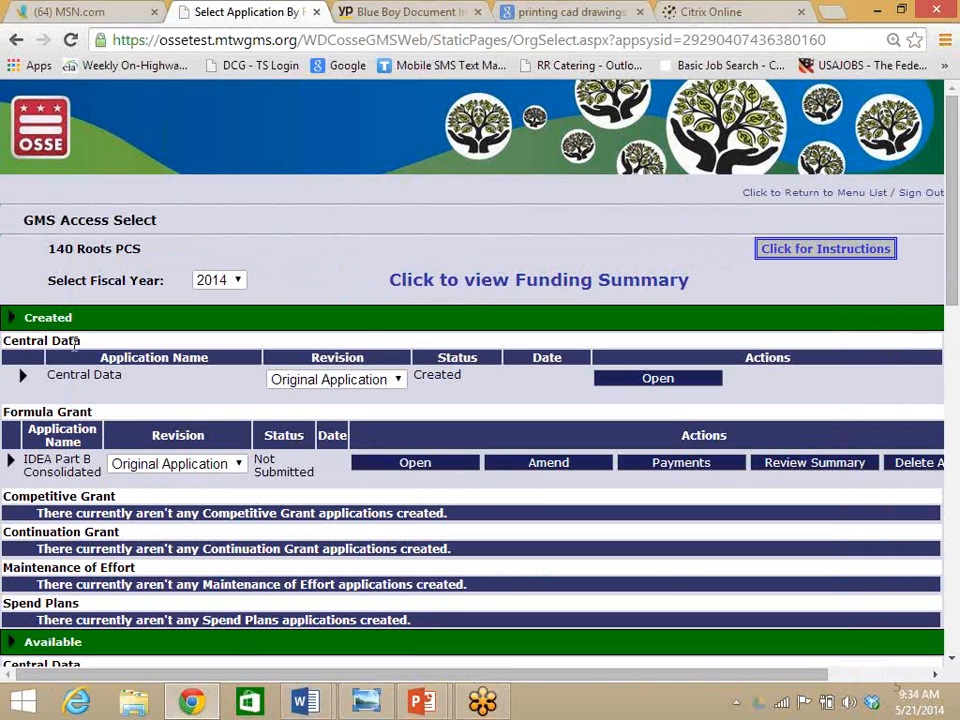
Collapse the Created and Available application sections, and expand the Created section again
click(12, 319)
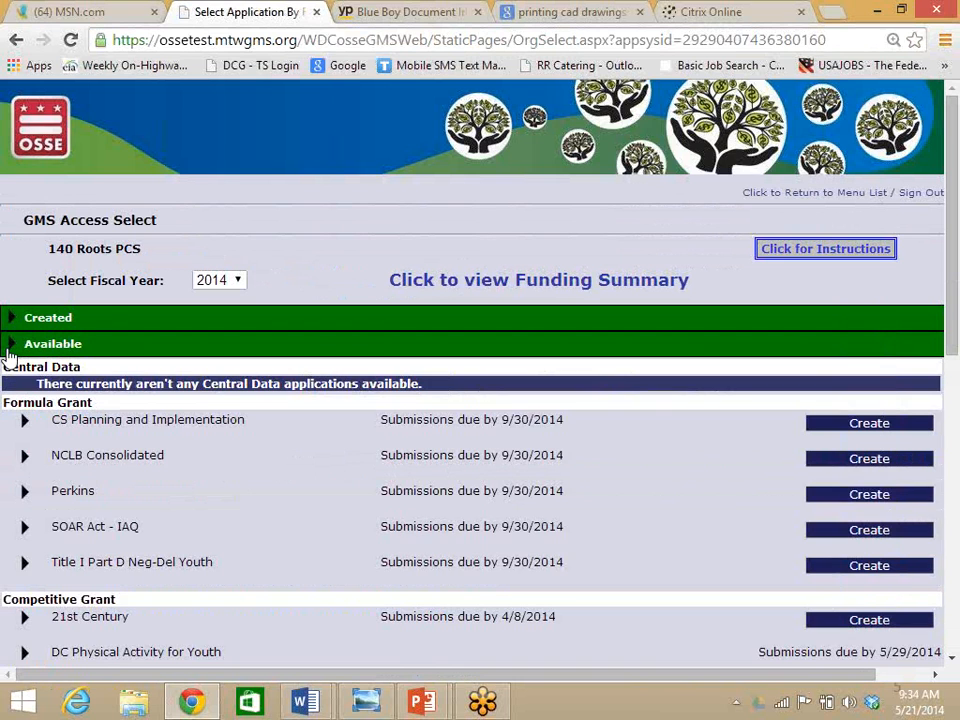
click(10, 346)
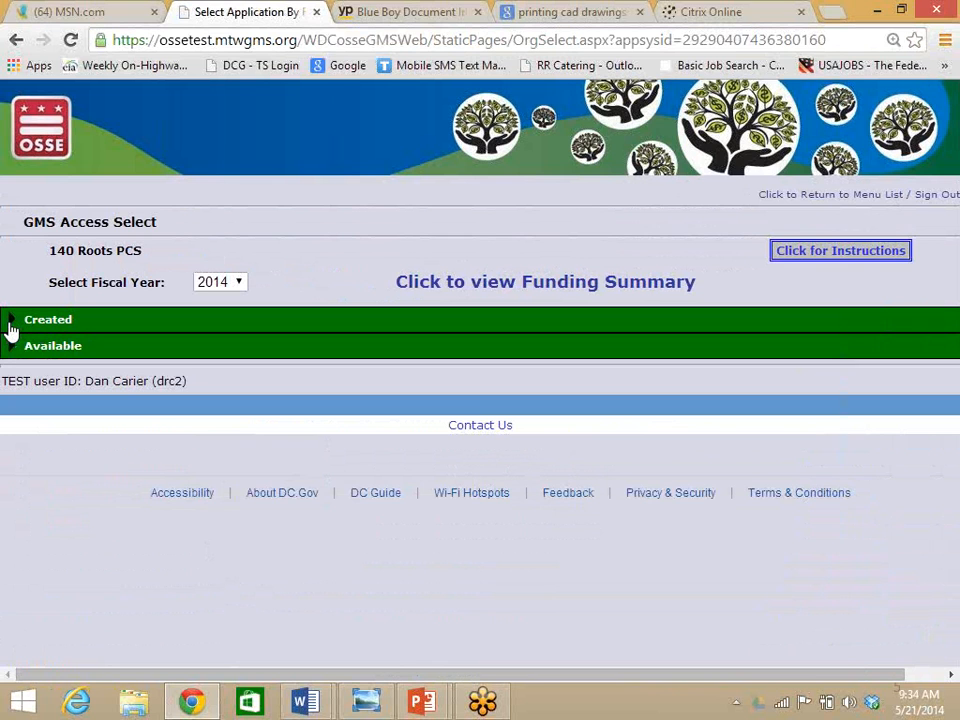
click(11, 322)
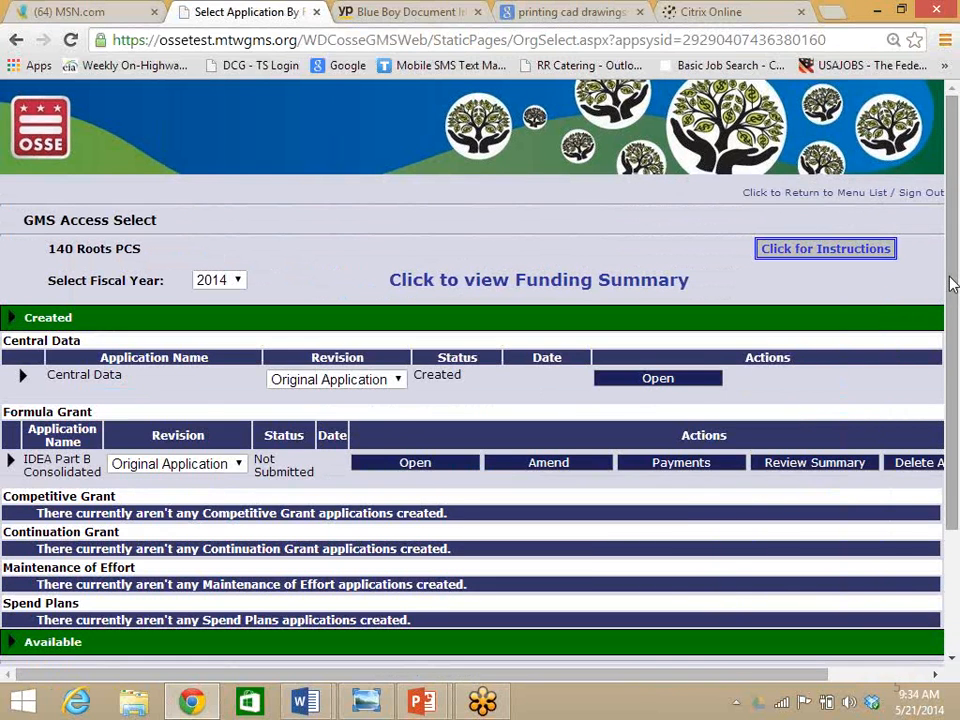
Delete the created IDEA Part B Consolidated formula grant application for fiscal year 2014 and confirm the deletion
drag(955, 283, 940, 403)
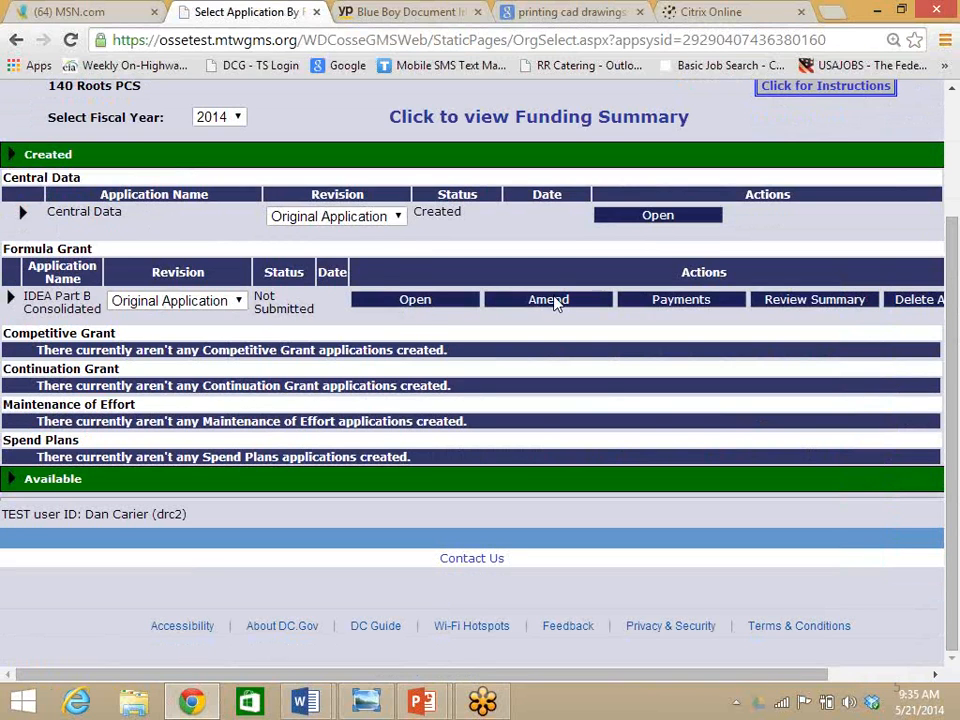
click(908, 300)
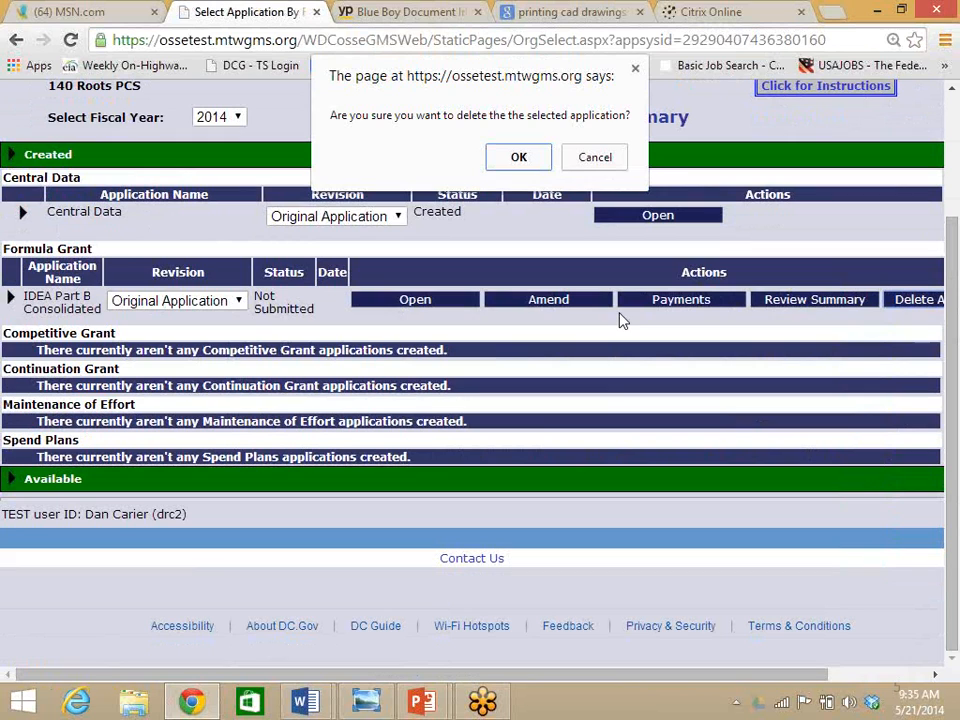
click(519, 158)
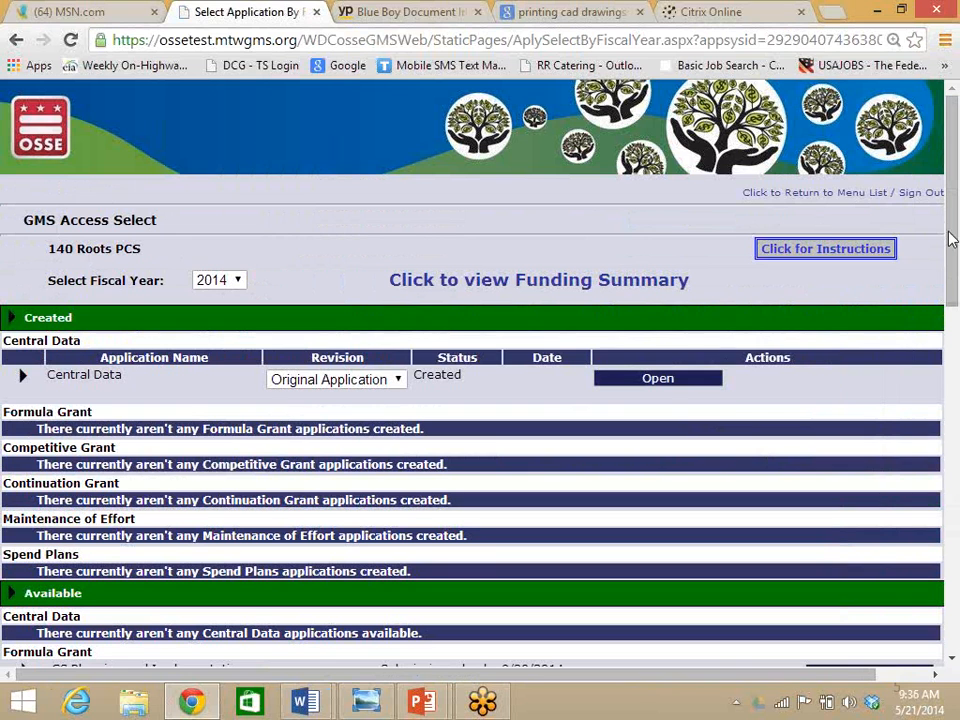
Examine the created applications and the formula and competitive grants available for fiscal year 2014
drag(953, 236, 955, 258)
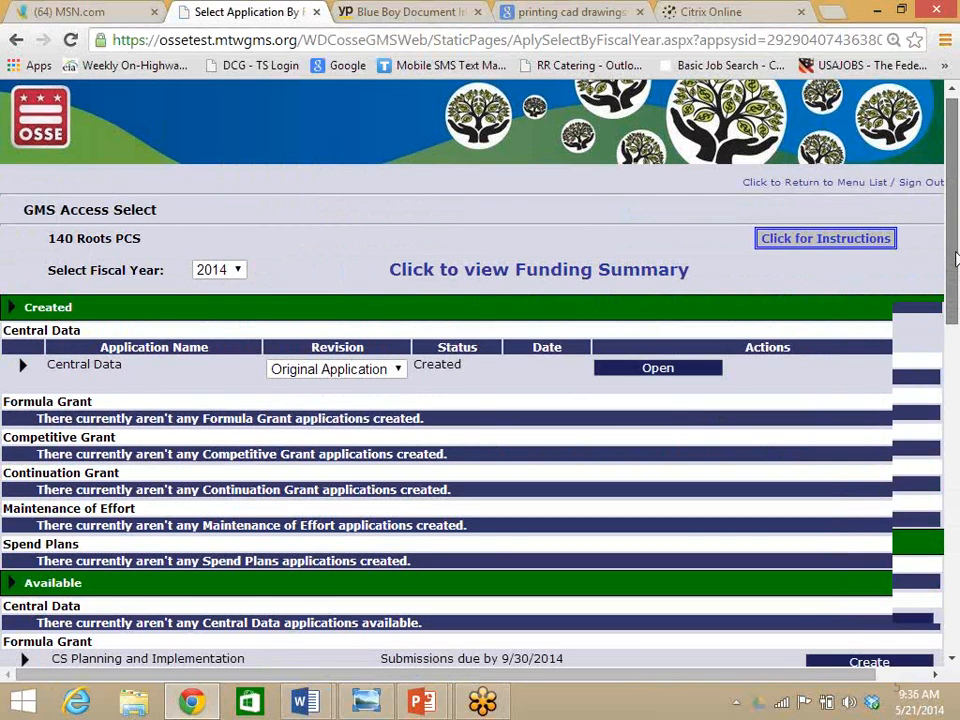
scroll(135, 154, down, 2)
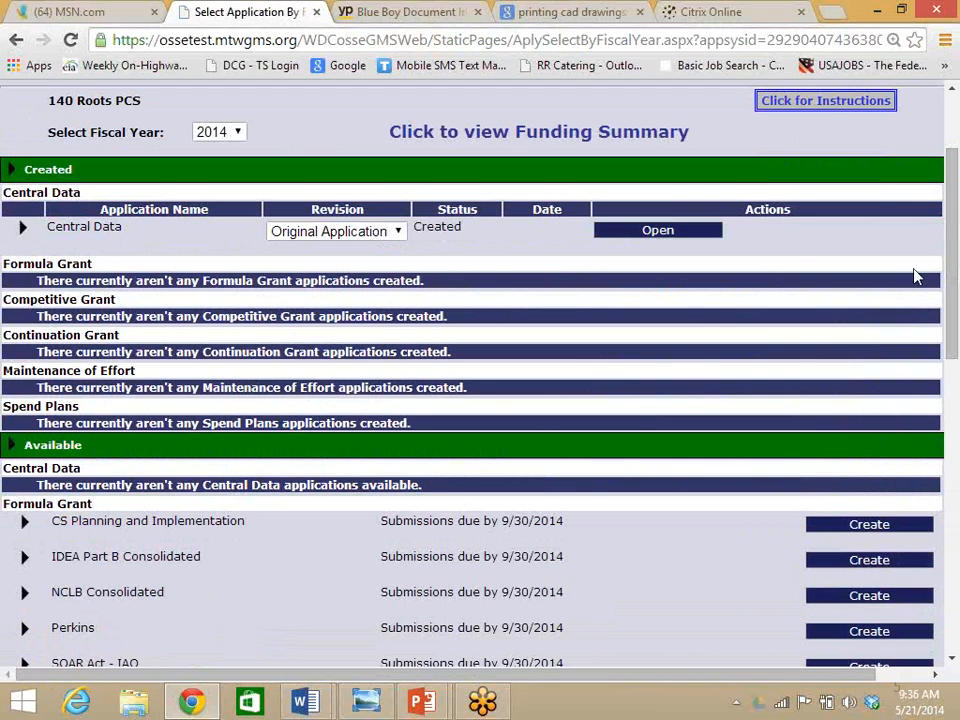
drag(951, 284, 957, 404)
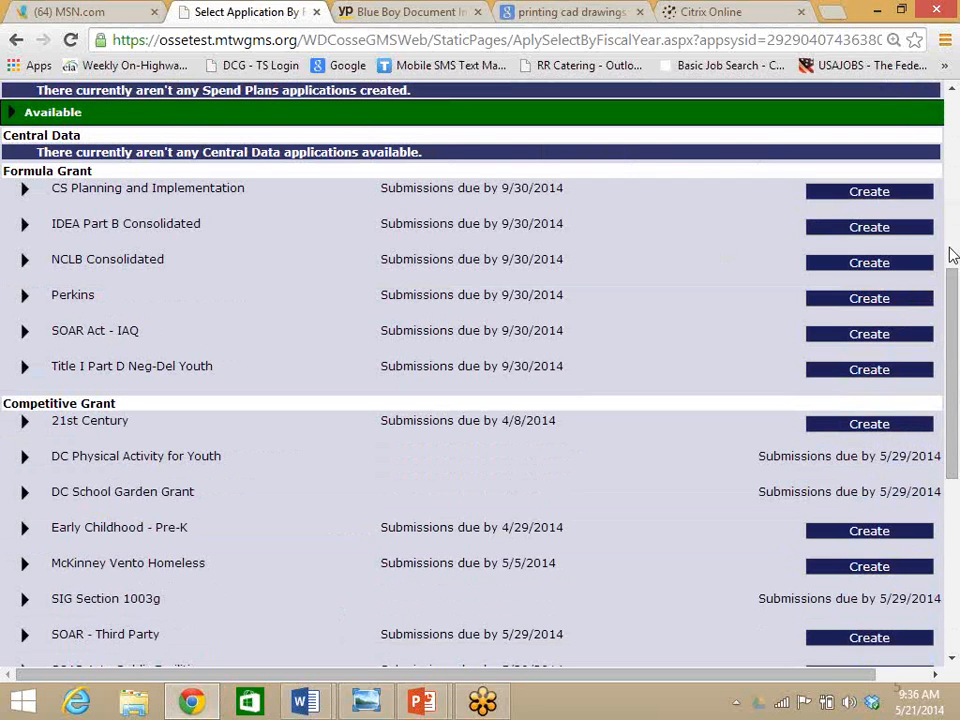
drag(951, 279, 957, 368)
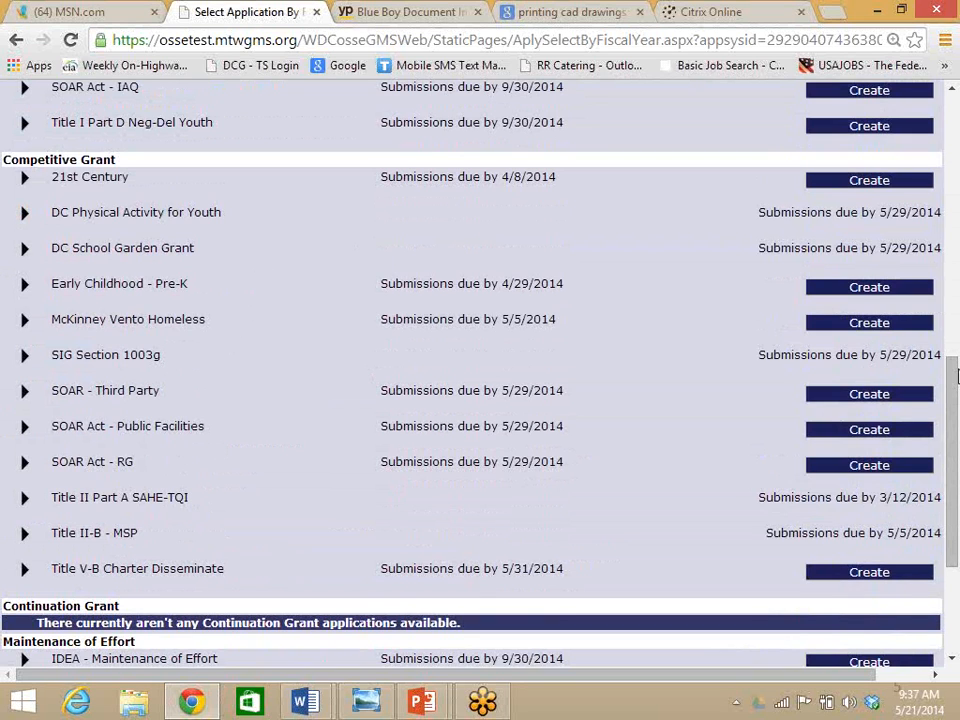
click(953, 90)
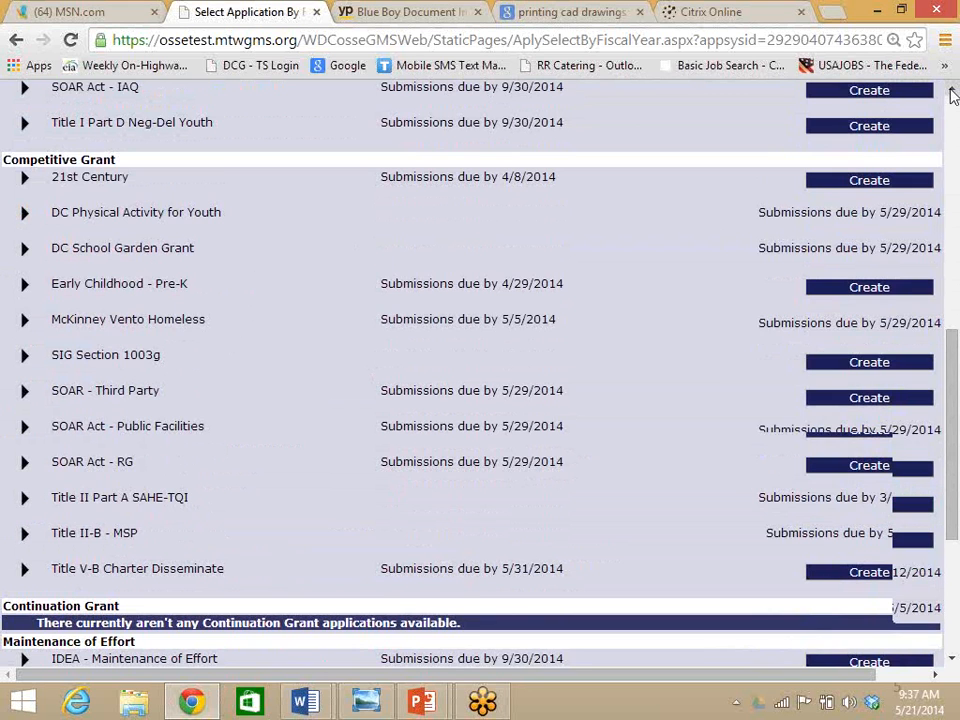
click(952, 90)
click(952, 90)
click(952, 90)
click(952, 90)
click(952, 90)
click(952, 90)
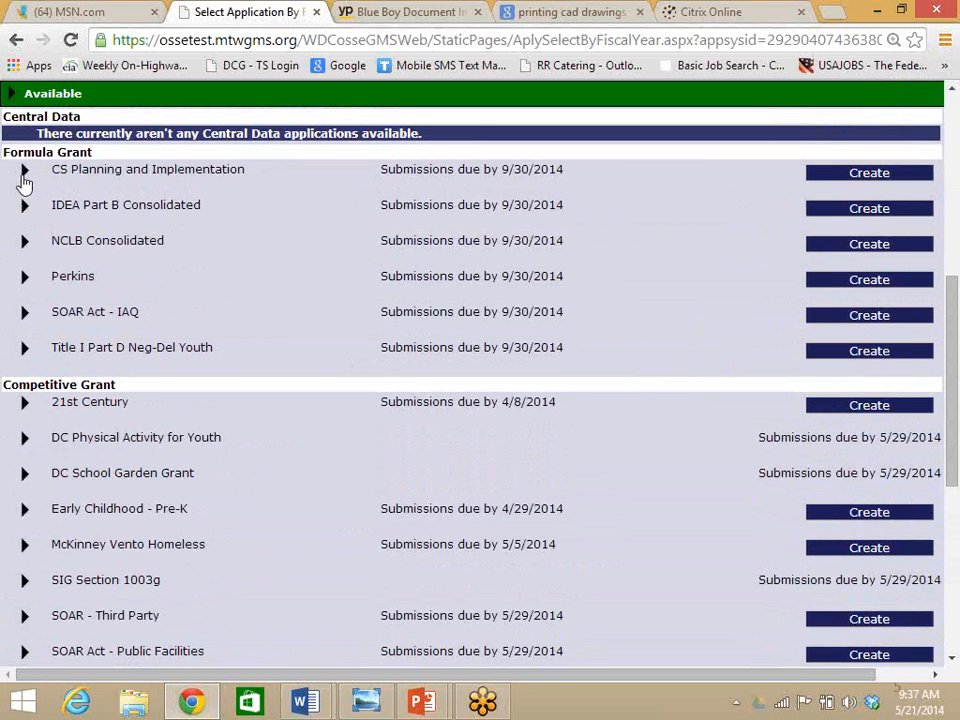
Expand the program details of all available formula grants and of the 21st Century competitive grant
click(24, 178)
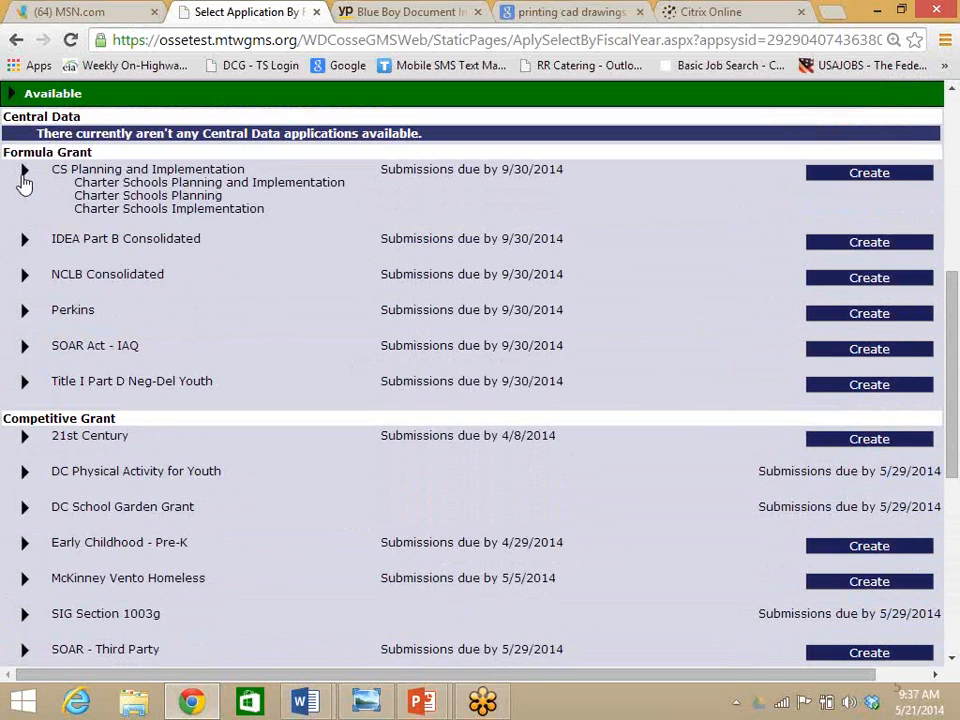
click(24, 241)
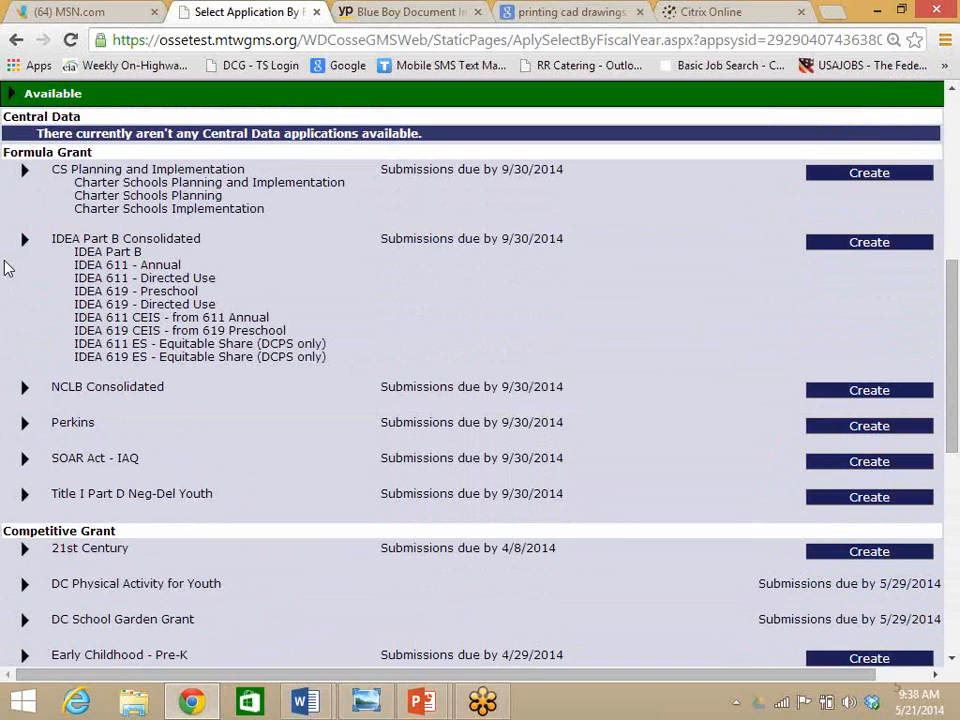
click(27, 395)
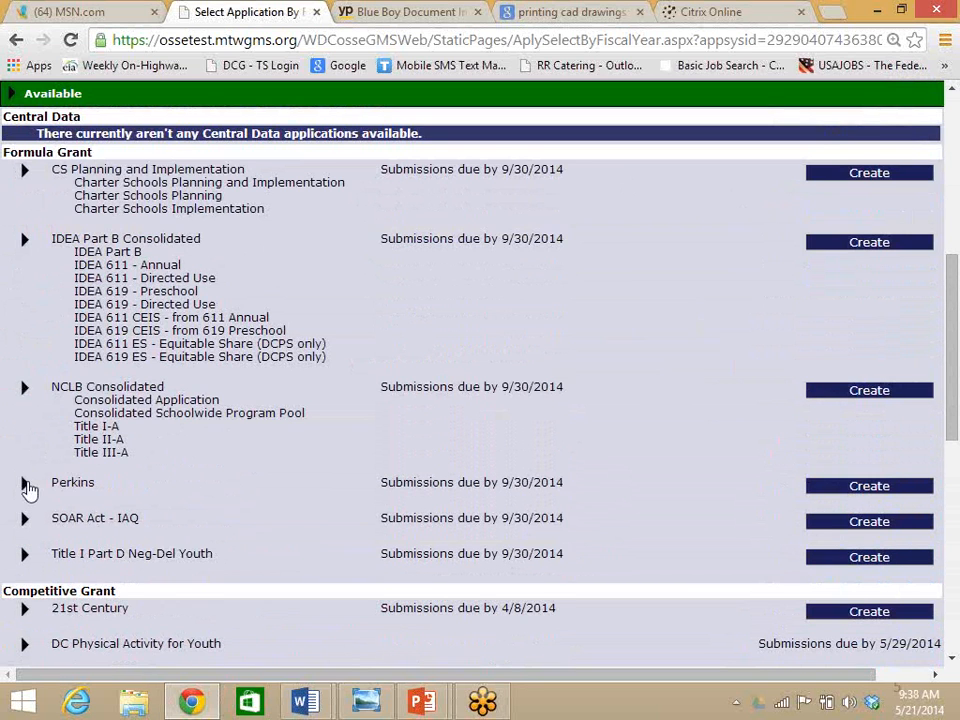
click(26, 484)
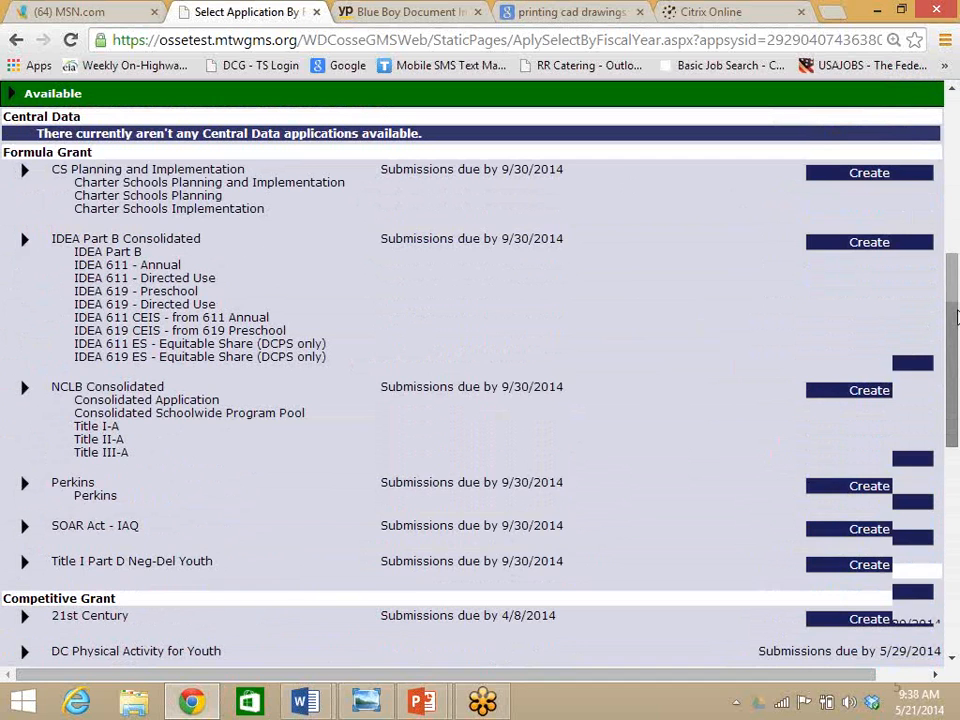
drag(957, 316, 955, 388)
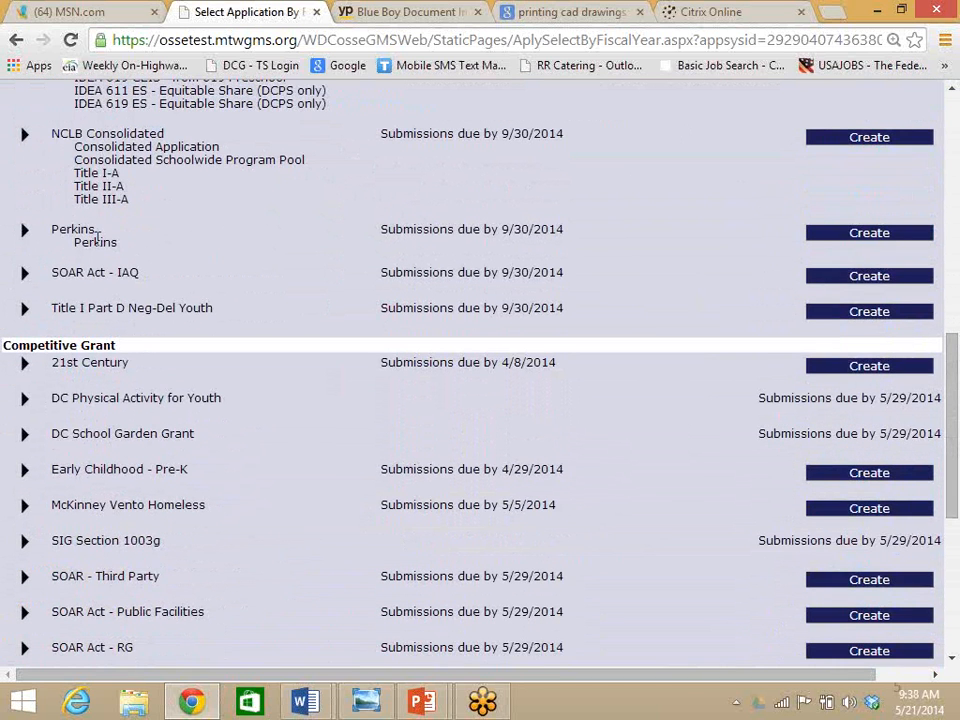
click(25, 273)
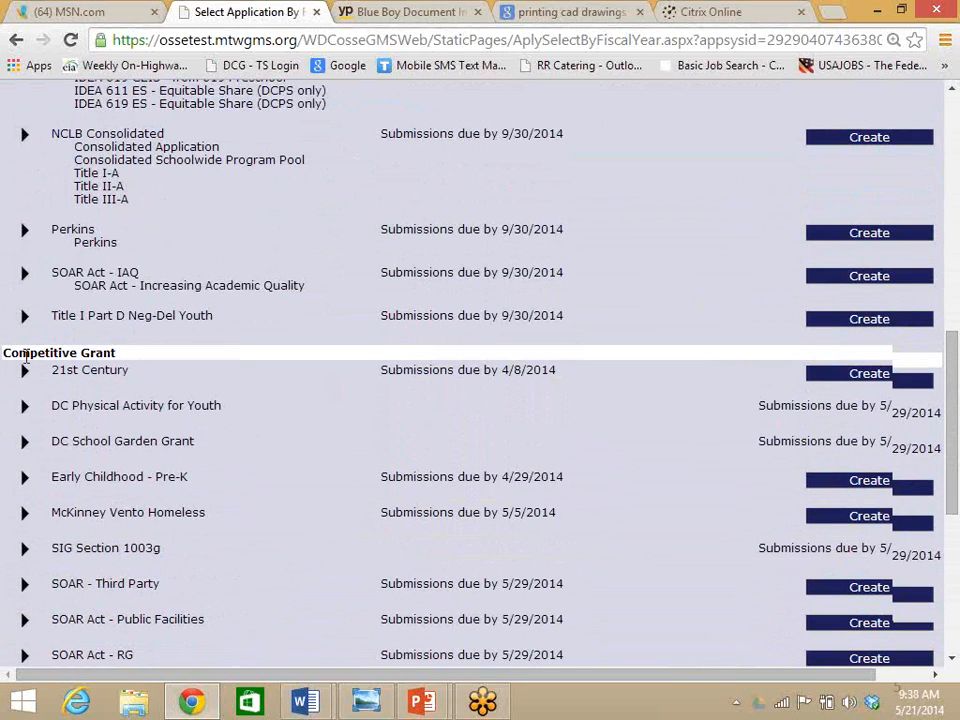
click(23, 380)
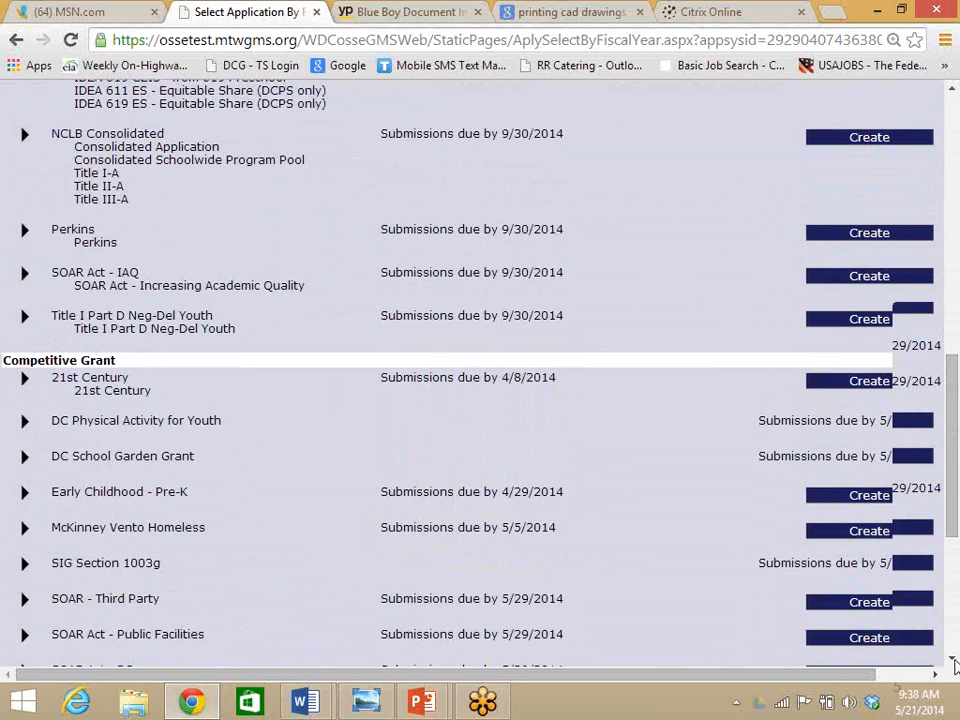
Show the project title entry for DC Physical Activity for Youth and DC School Garden Grant, and collapse both grants again
scroll(950, 637, down, 1)
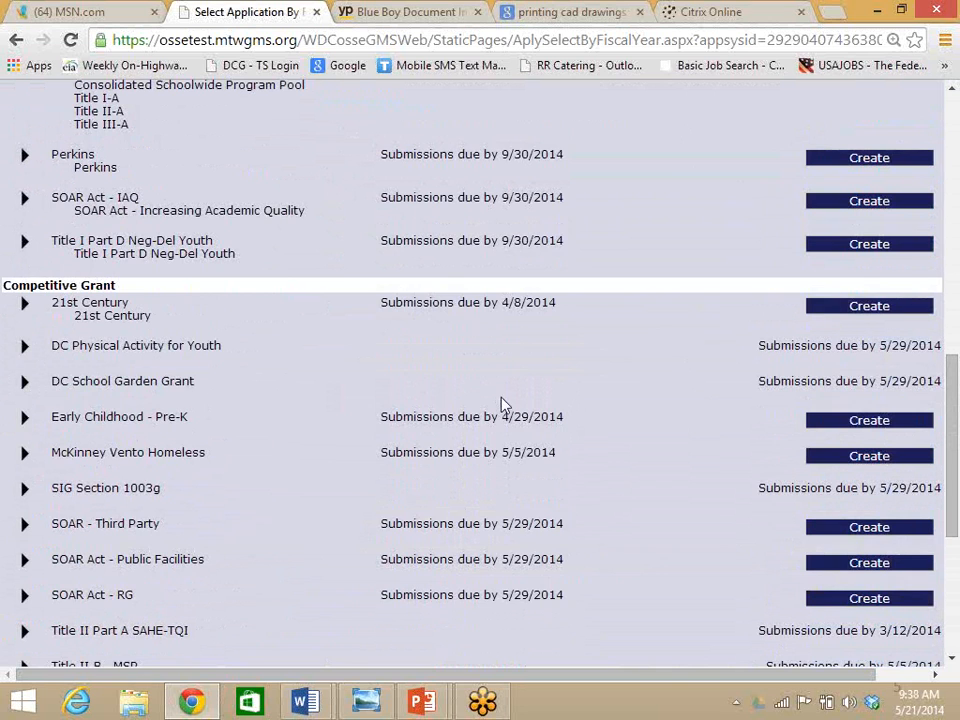
click(25, 347)
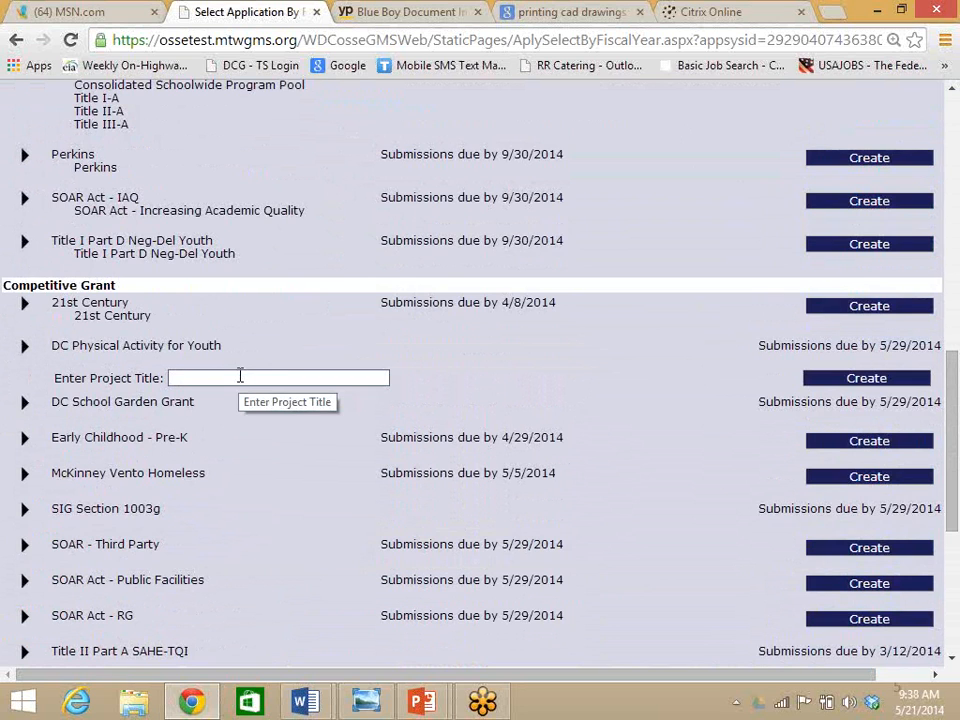
click(24, 403)
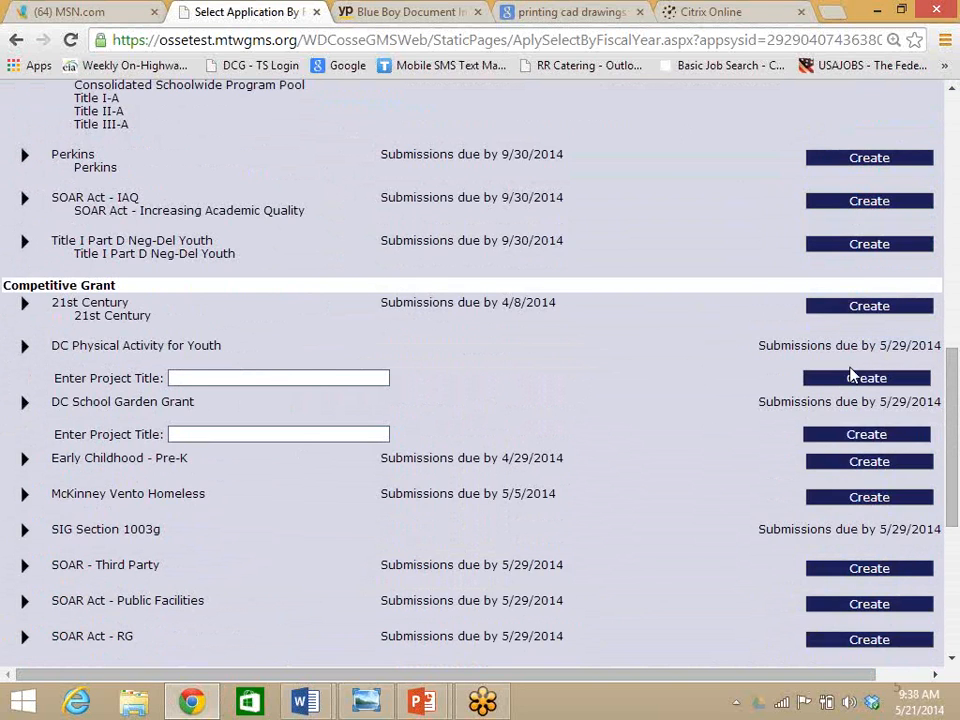
scroll(349, 504, down, 1)
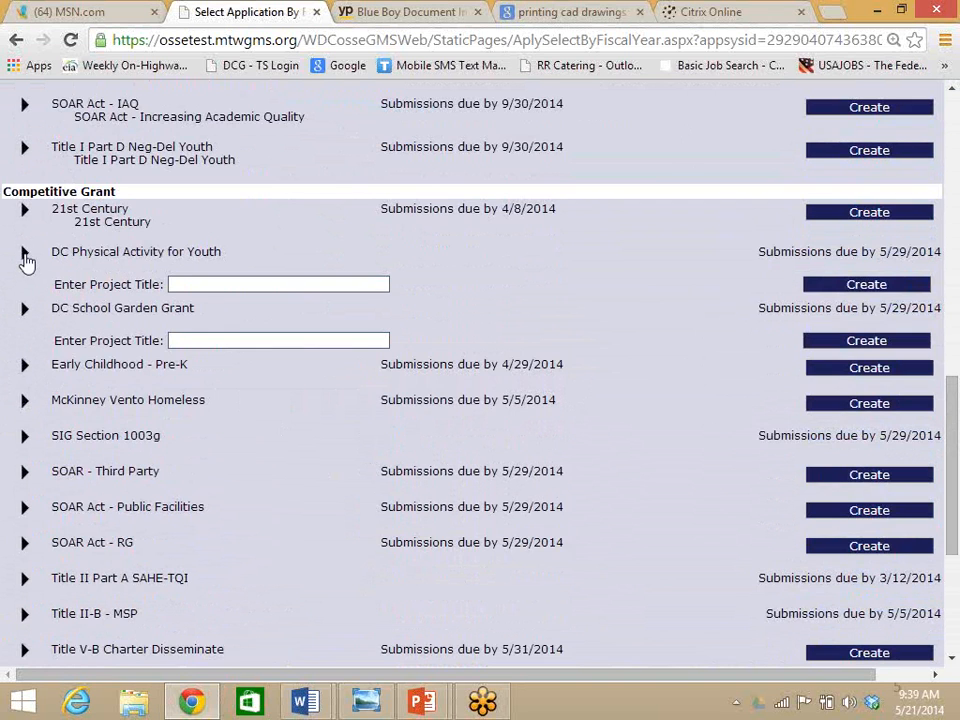
click(25, 258)
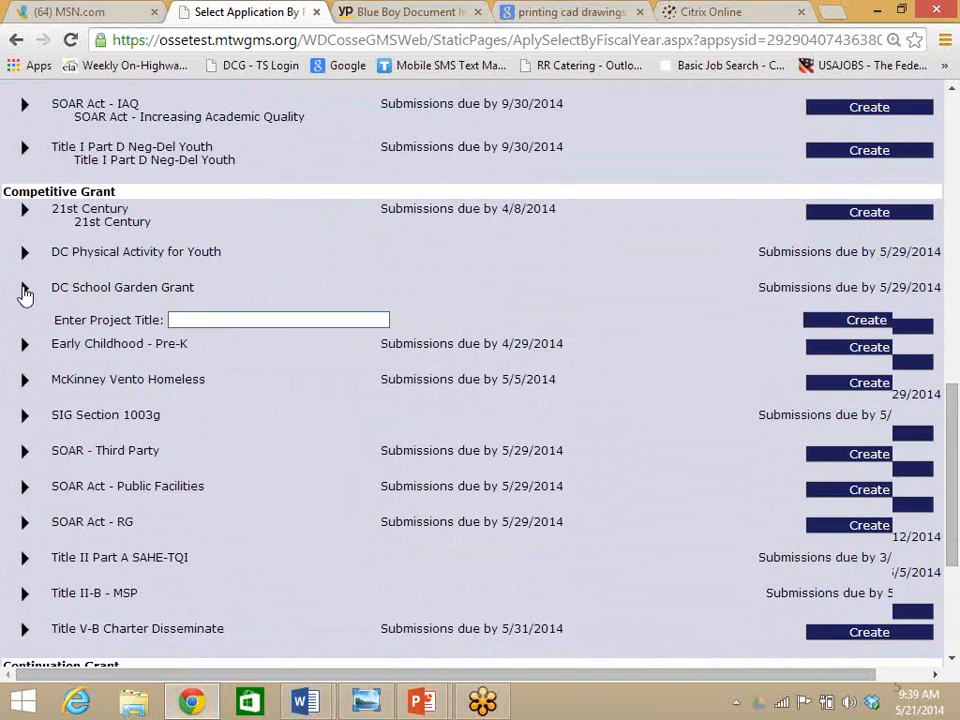
click(25, 293)
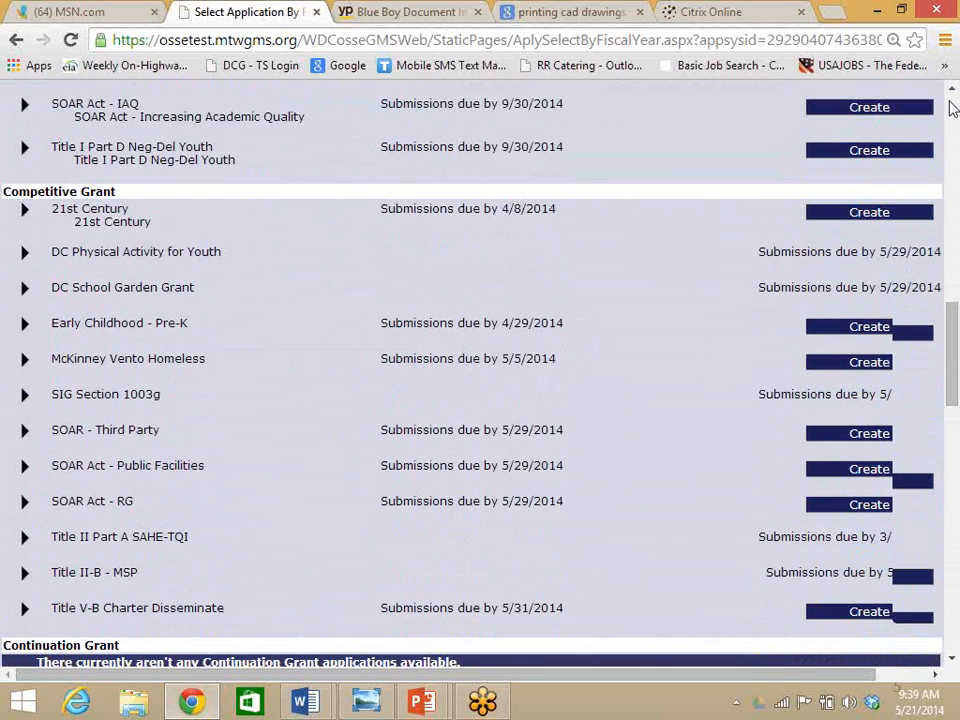
Collapse both application sections, reopen only the Available grants, and view the selectable fiscal years without changing the year
scroll(322, 192, up, 5)
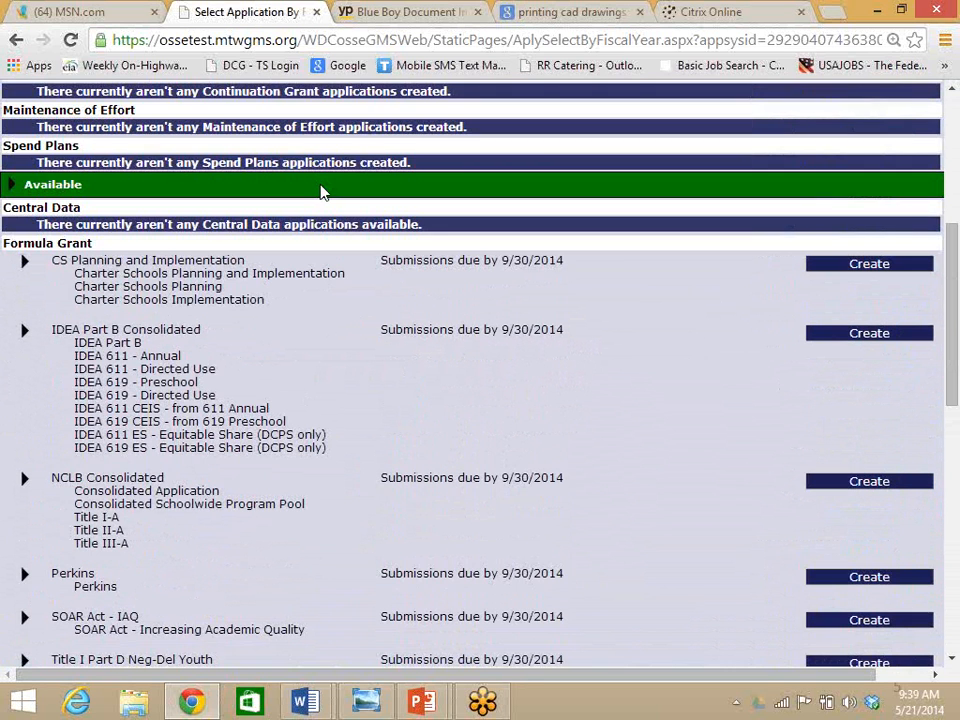
click(12, 186)
click(10, 205)
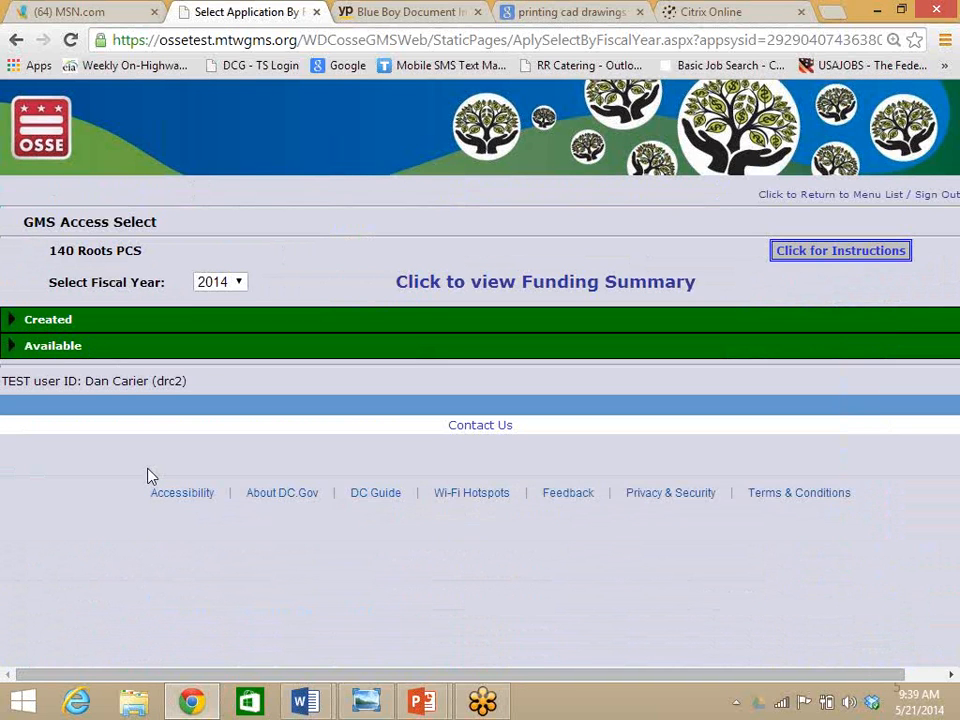
click(12, 347)
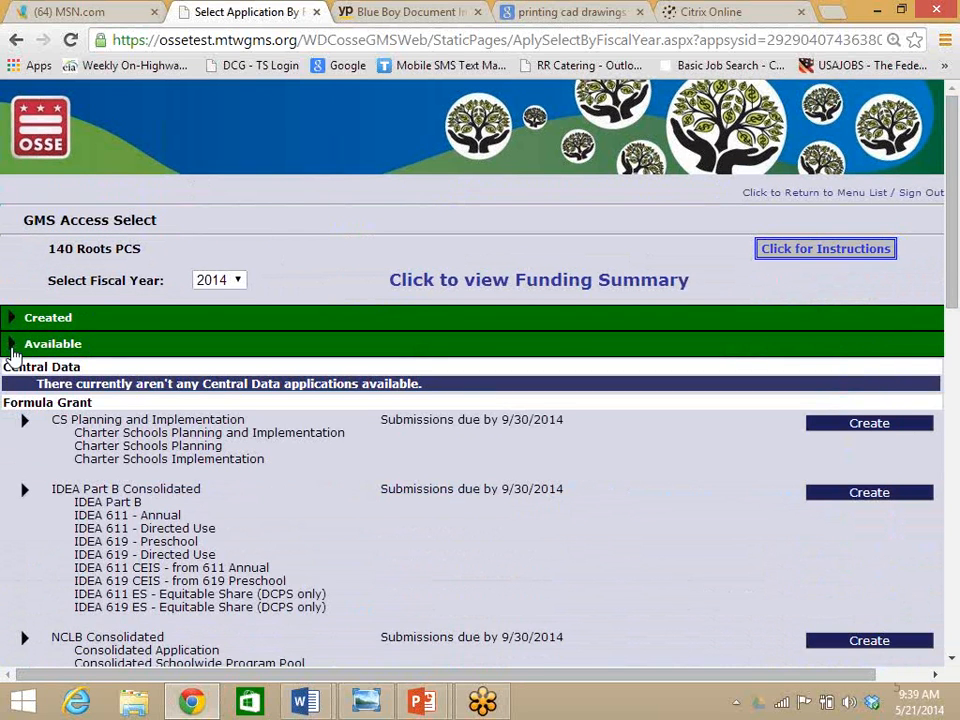
click(238, 282)
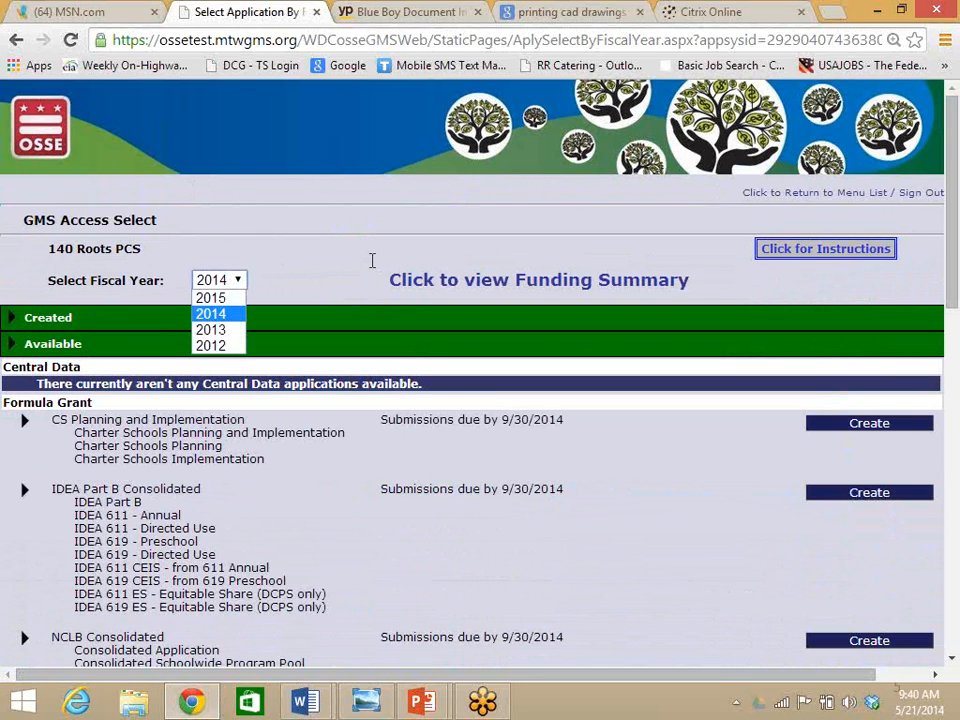
click(10, 345)
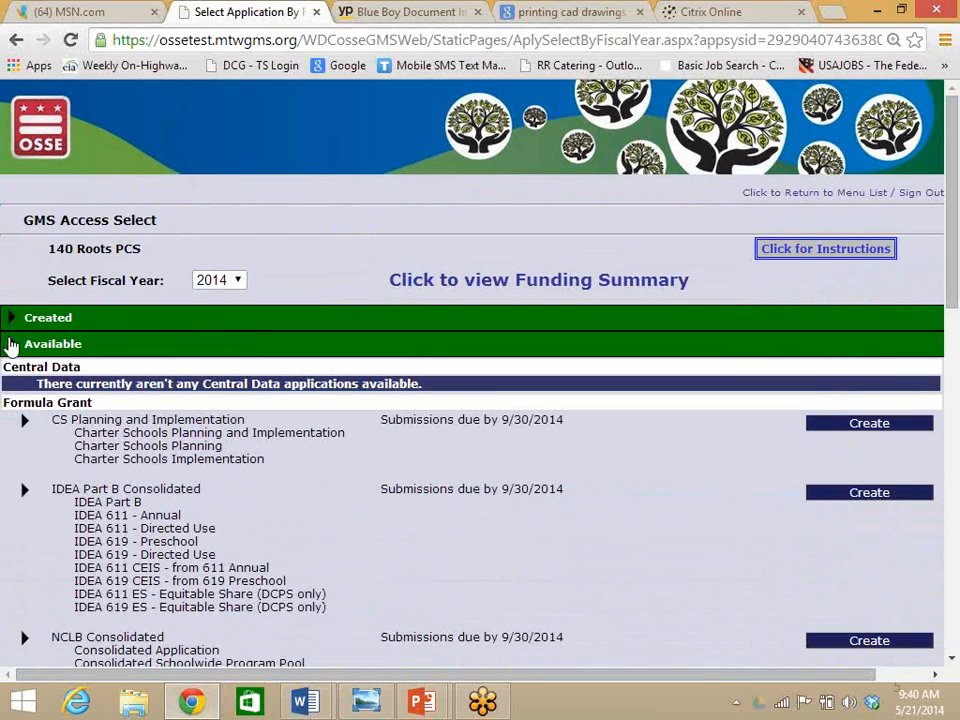
Expand the Created section, open the original Central Data application, and view its list of selectable applications
click(10, 319)
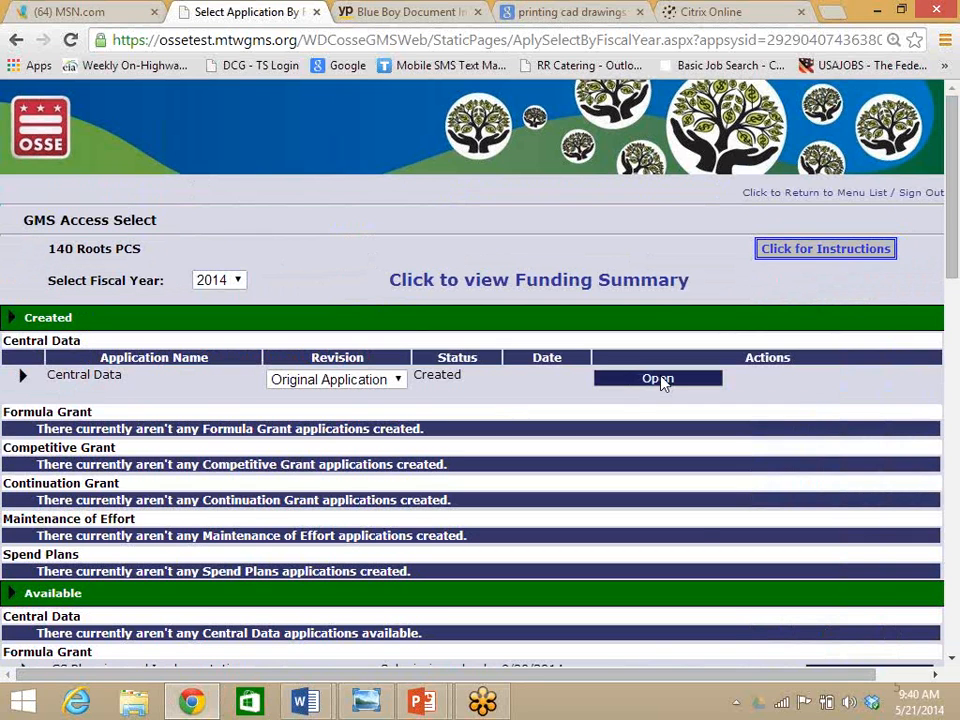
click(660, 380)
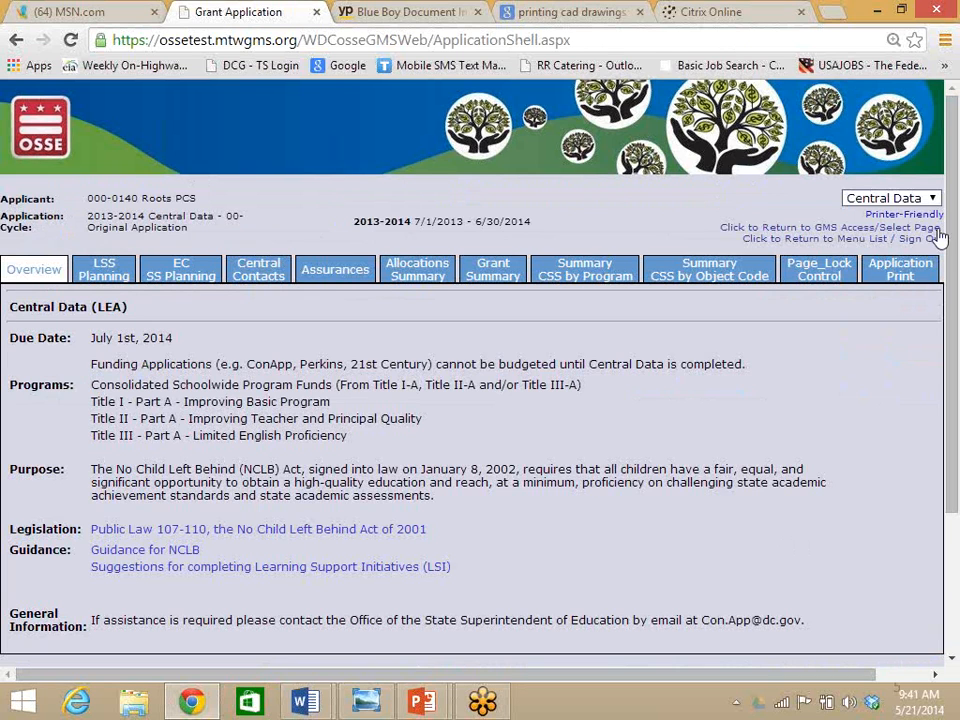
click(933, 199)
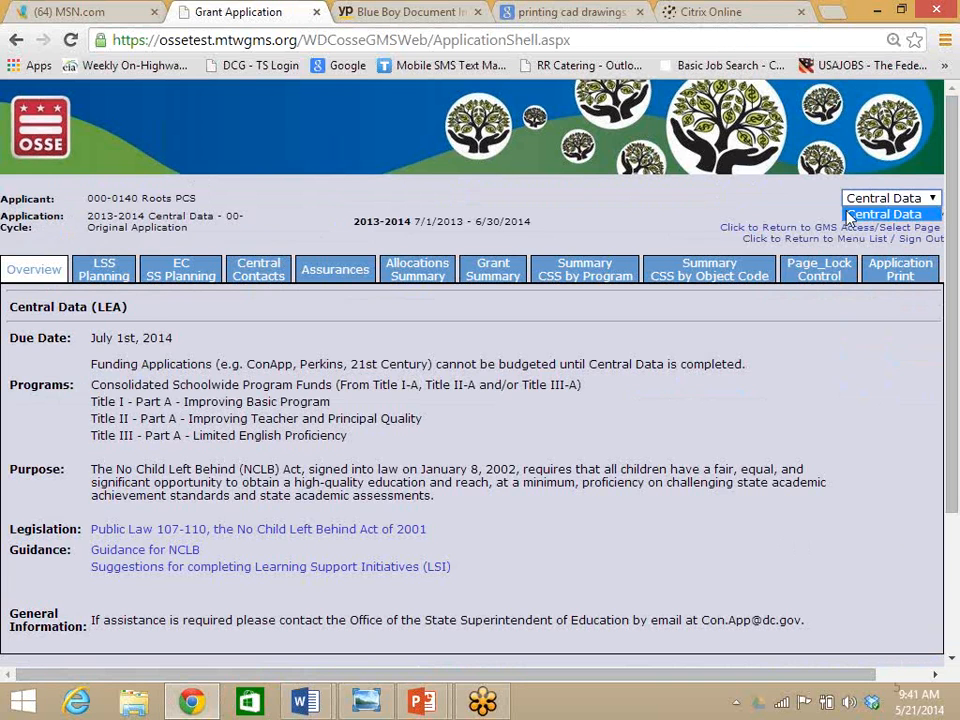
Return to the GMS Access/Select page, go back to the Menu List, and reopen GMS Access / Select from there
click(763, 233)
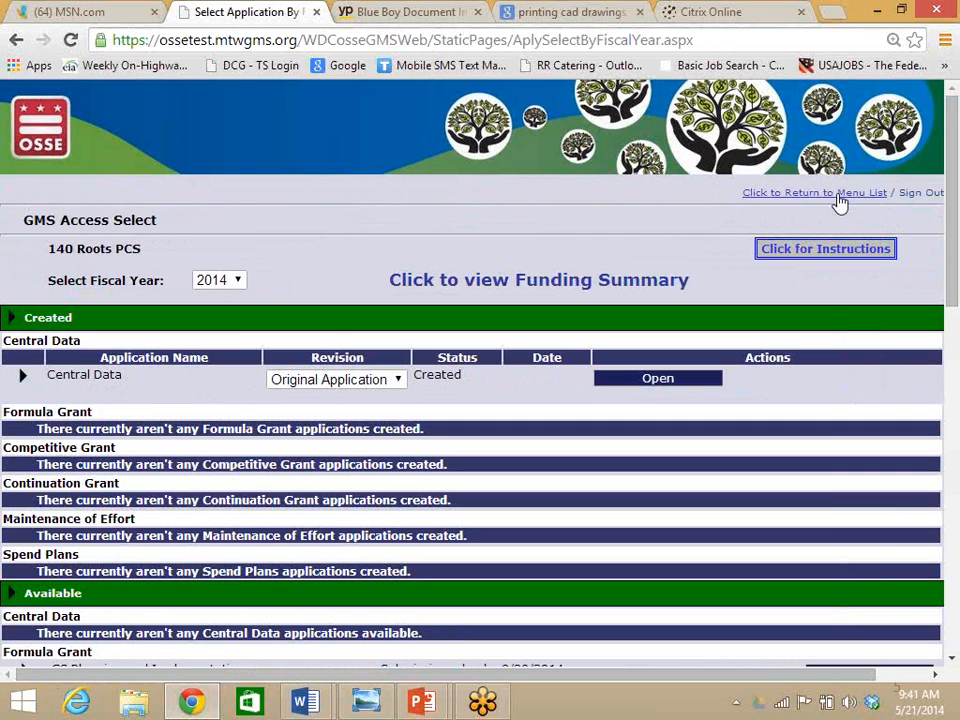
click(876, 204)
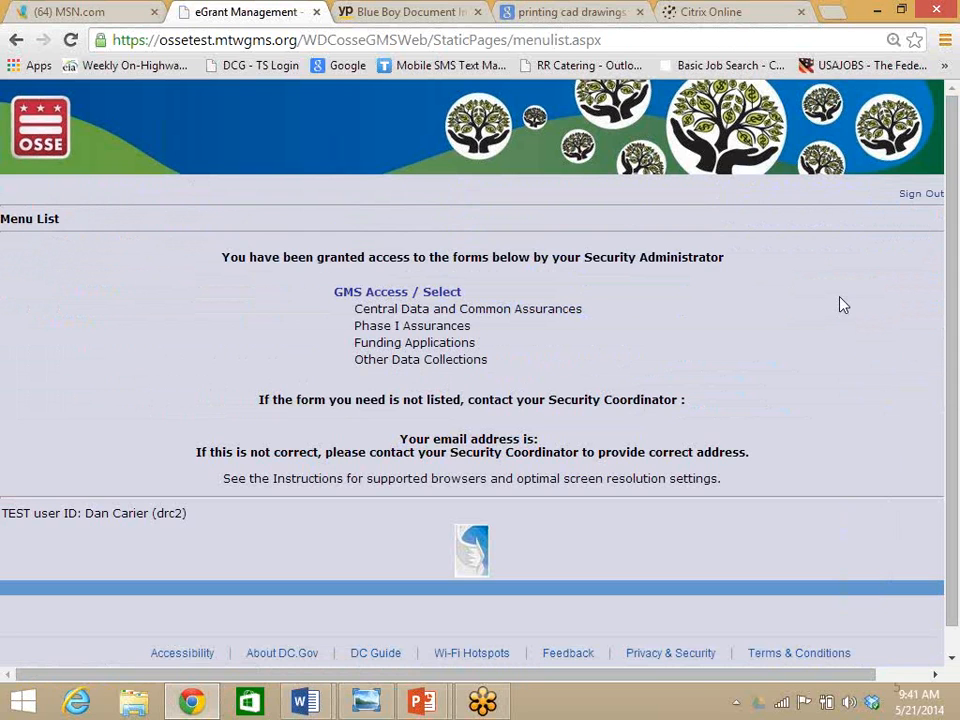
click(403, 298)
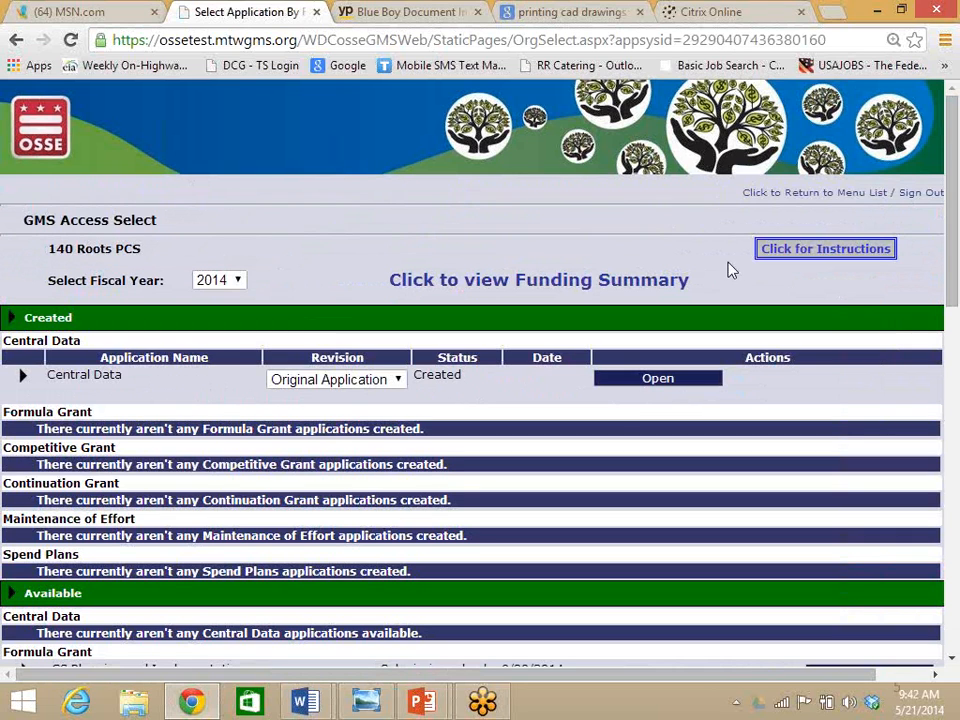
Expand the program details of the available CS Planning and Implementation formula grant and collapse them again
scroll(953, 370, down, 1)
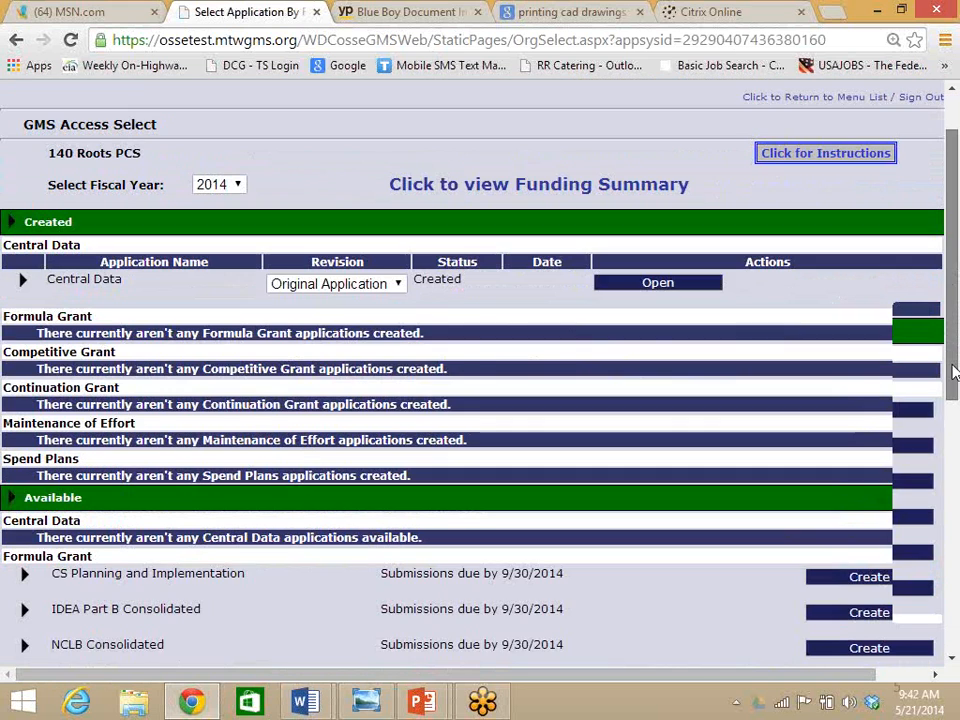
scroll(77, 386, down, 2)
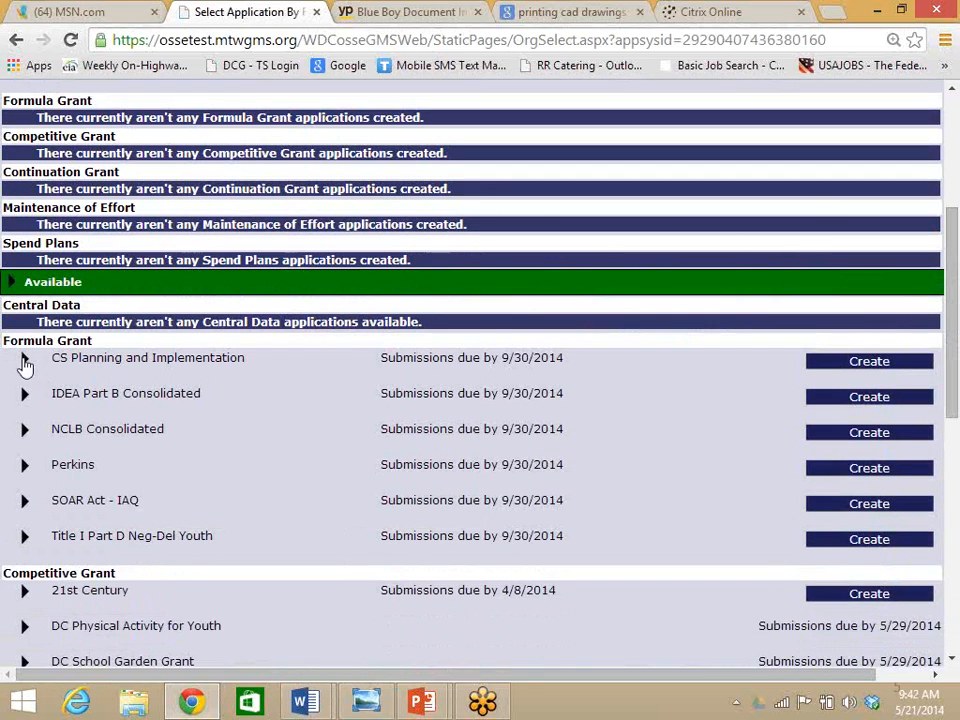
click(25, 362)
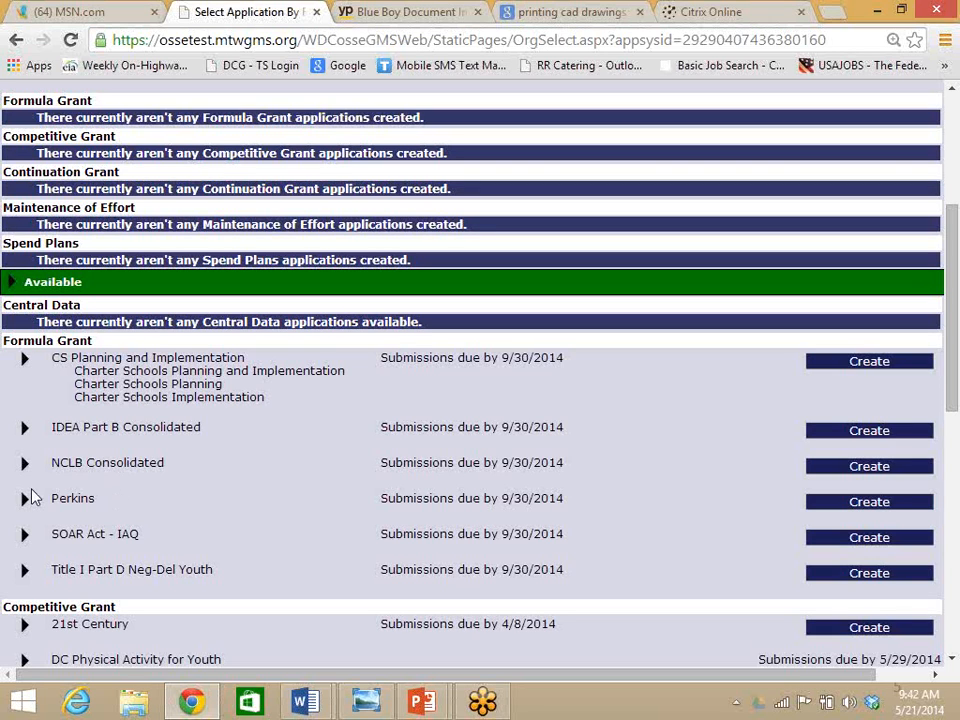
click(25, 358)
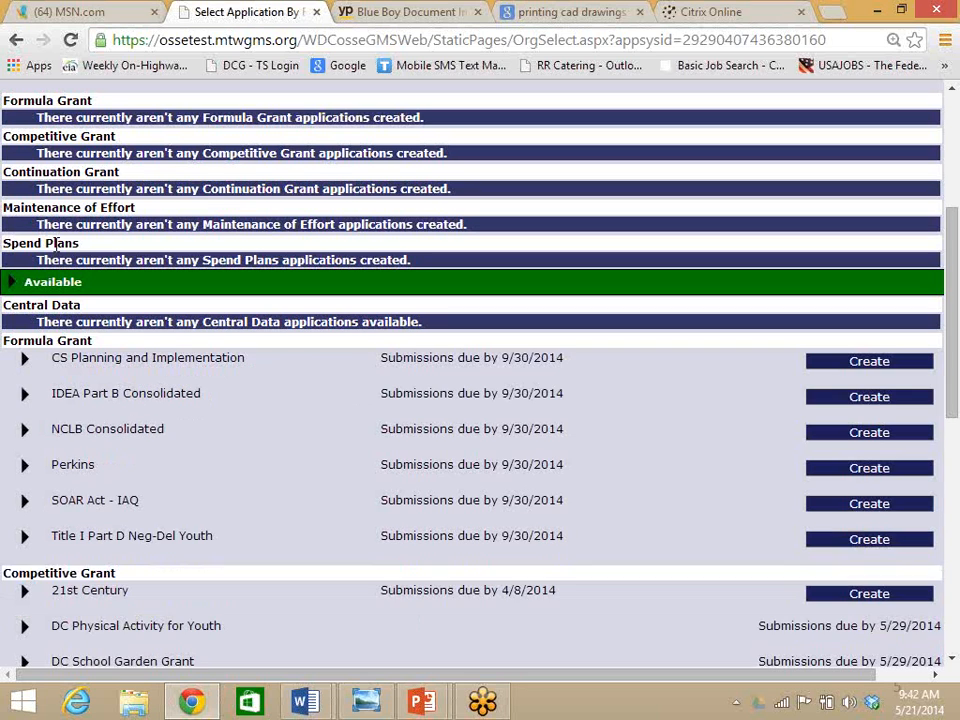
Open the original Central Data application and show its LSS Planning page for required Learning Support Strategies 1-5
scroll(604, 251, up, 2)
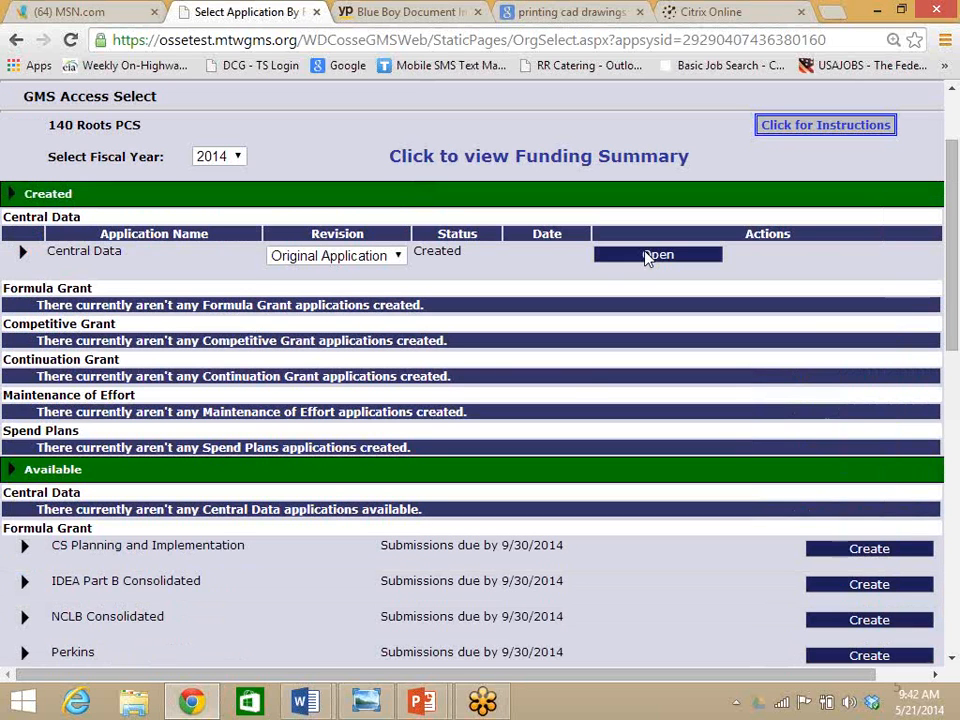
click(648, 255)
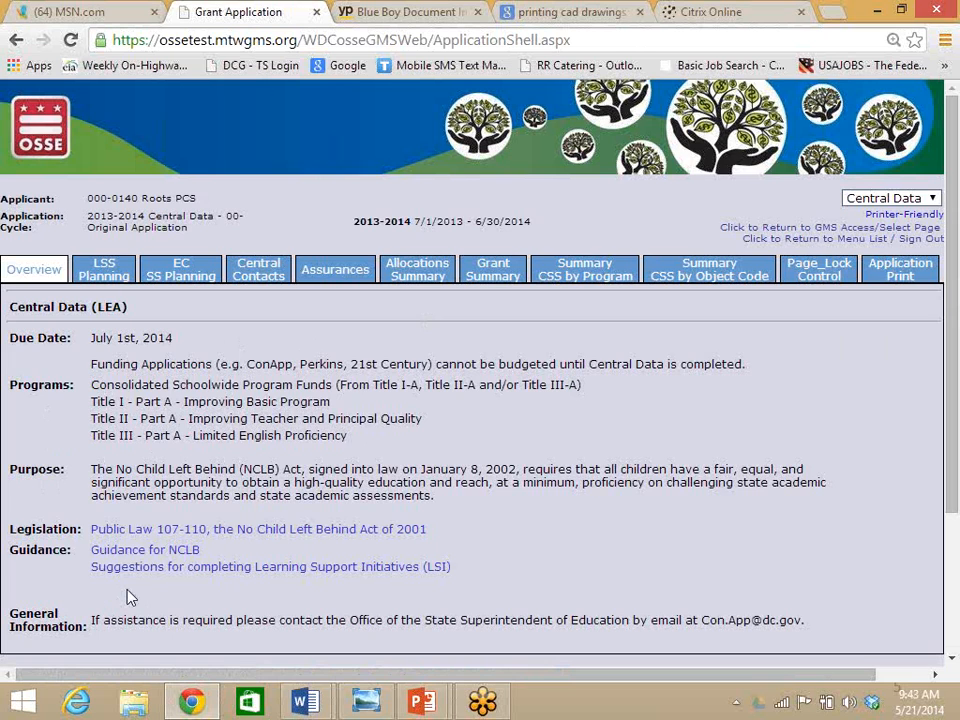
click(106, 270)
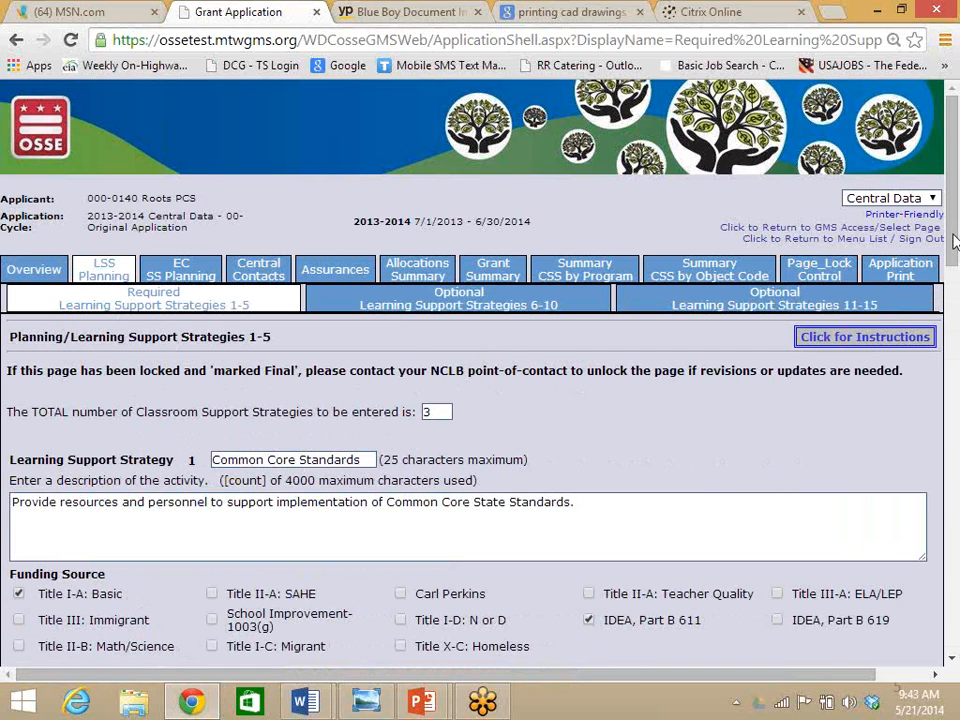
Examine the total number of Classroom Support Strategies and the descriptions and funding sources of Learning Support Strategies 1 and 2
scroll(955, 233, down, 1)
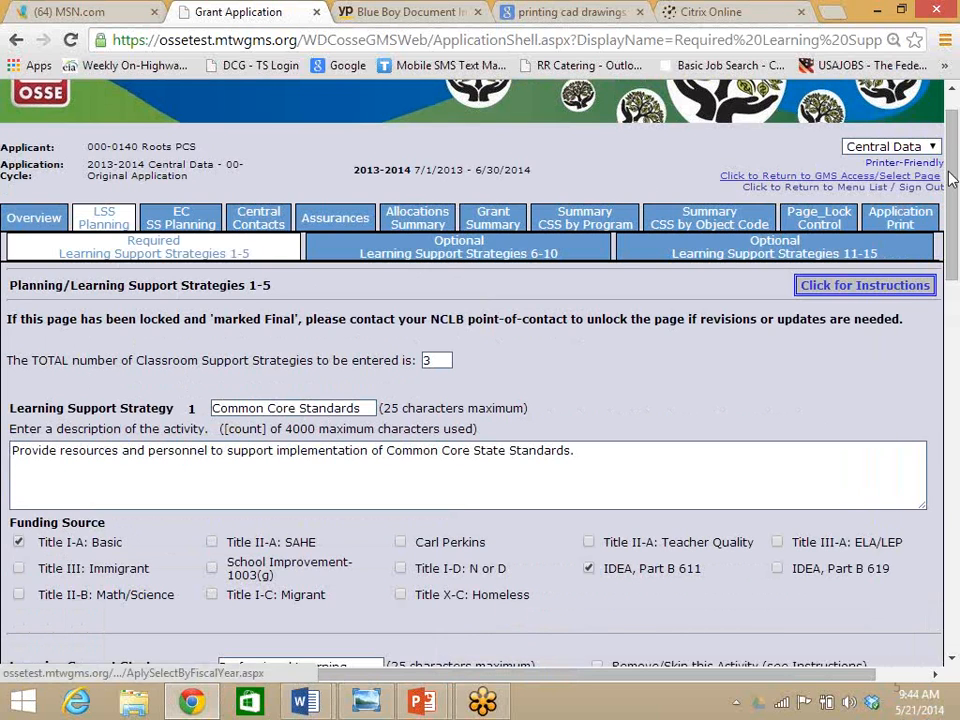
scroll(670, 300, down, 1)
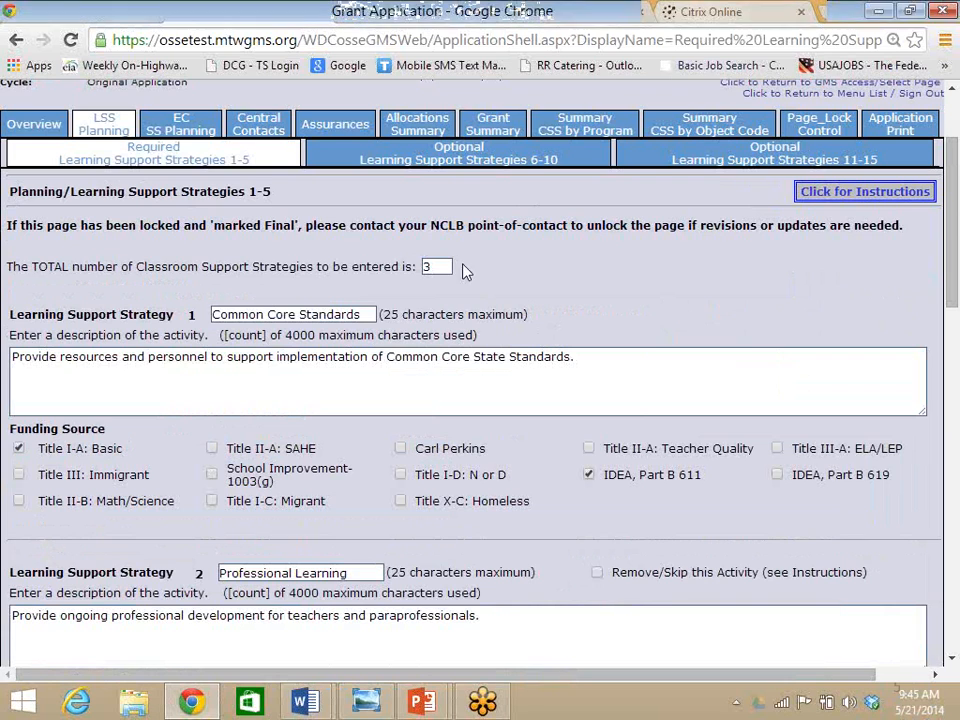
drag(434, 266, 424, 263)
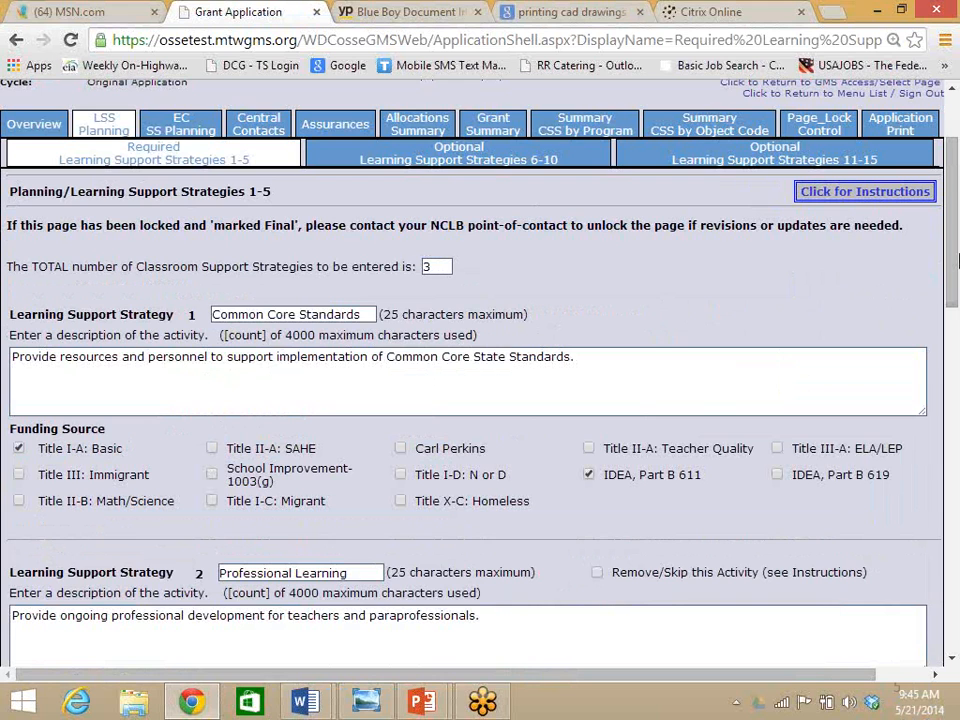
drag(956, 260, 956, 305)
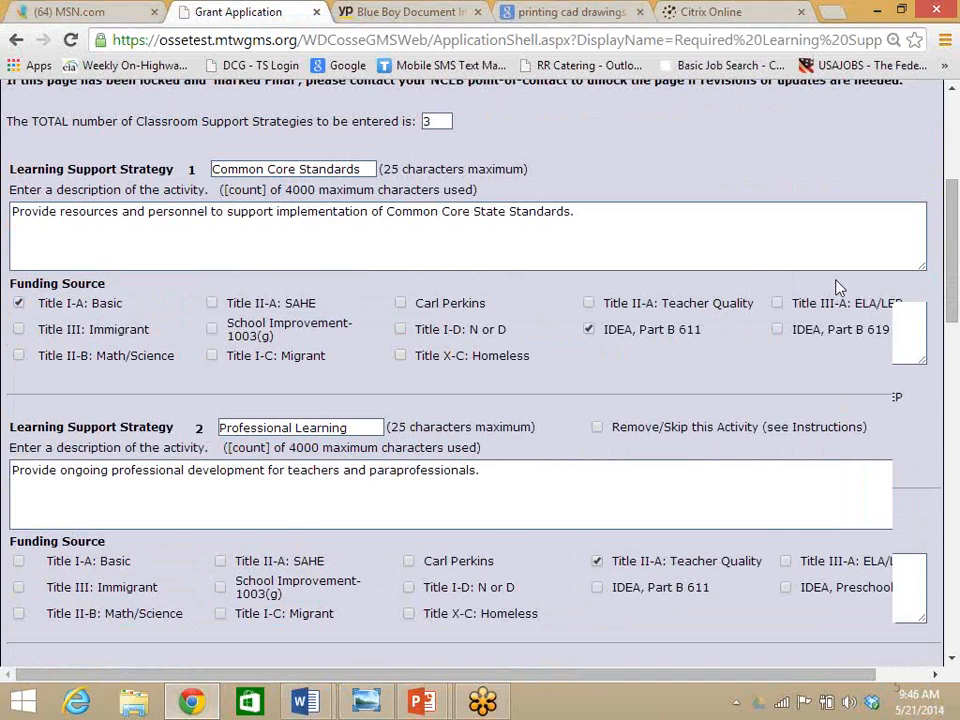
scroll(917, 276, up, 2)
scroll(915, 272, up, 1)
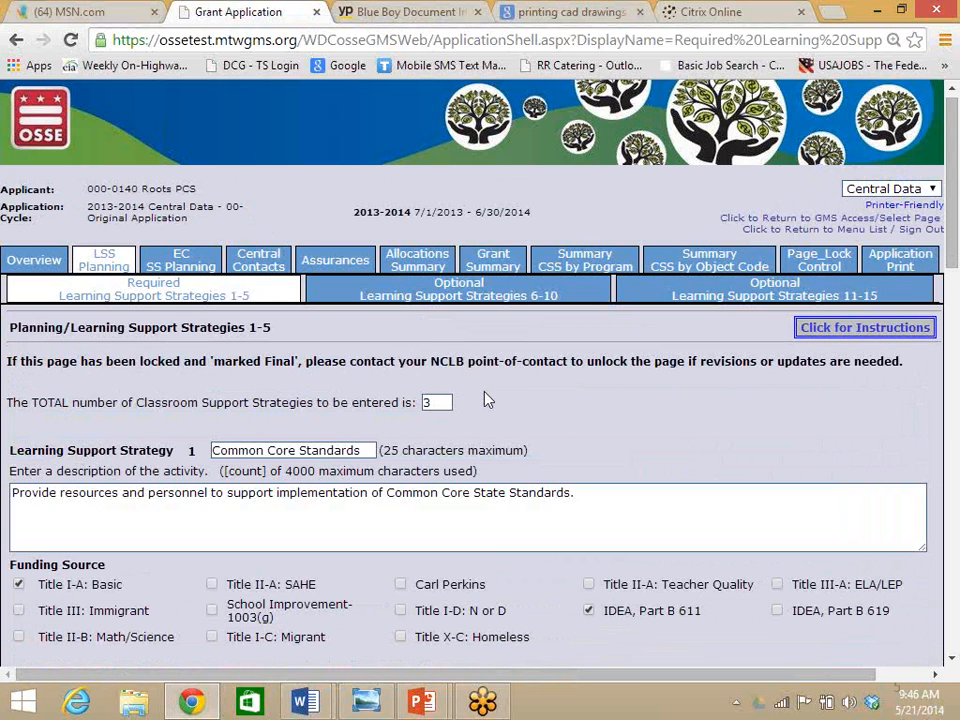
Show the Central Contacts page and examine its Administrative Offices, Superintendent and Business Manager fields
click(186, 264)
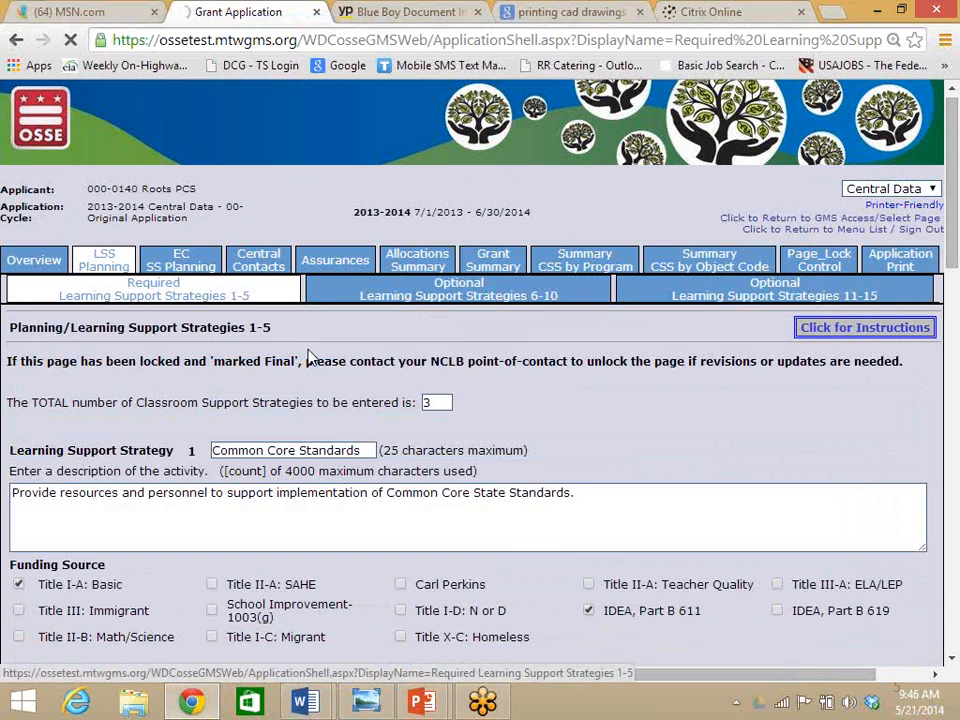
click(277, 259)
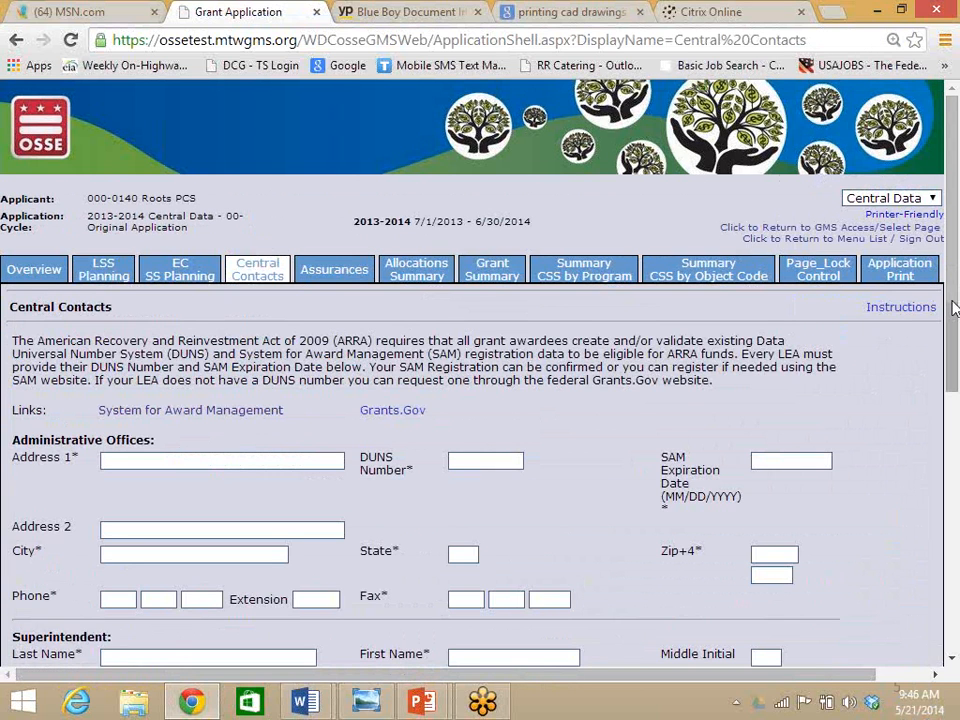
drag(952, 308, 955, 366)
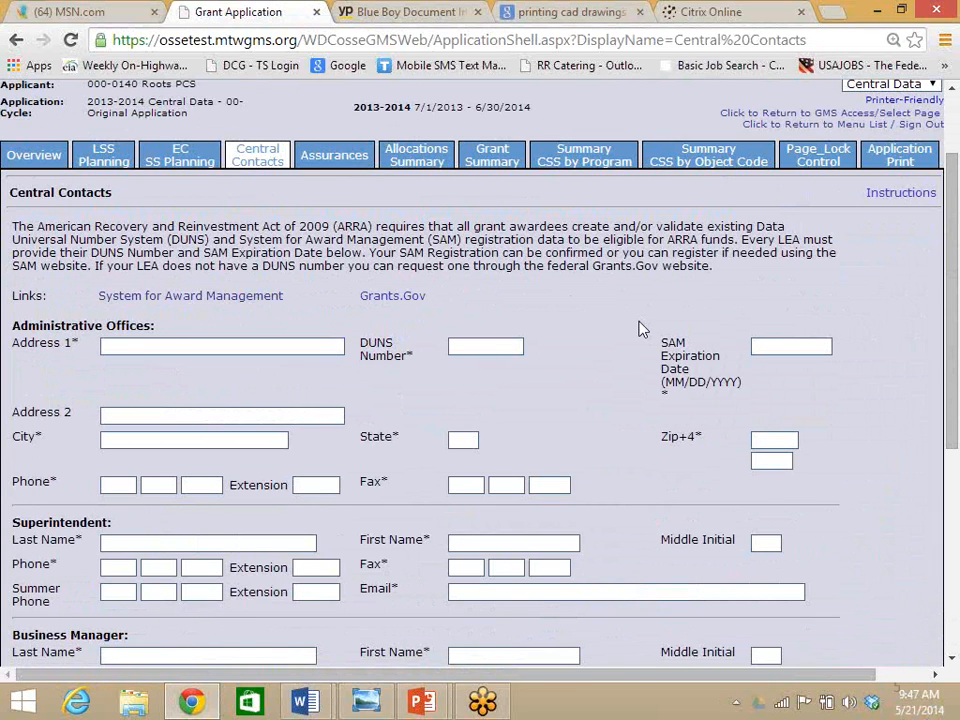
drag(953, 275, 953, 314)
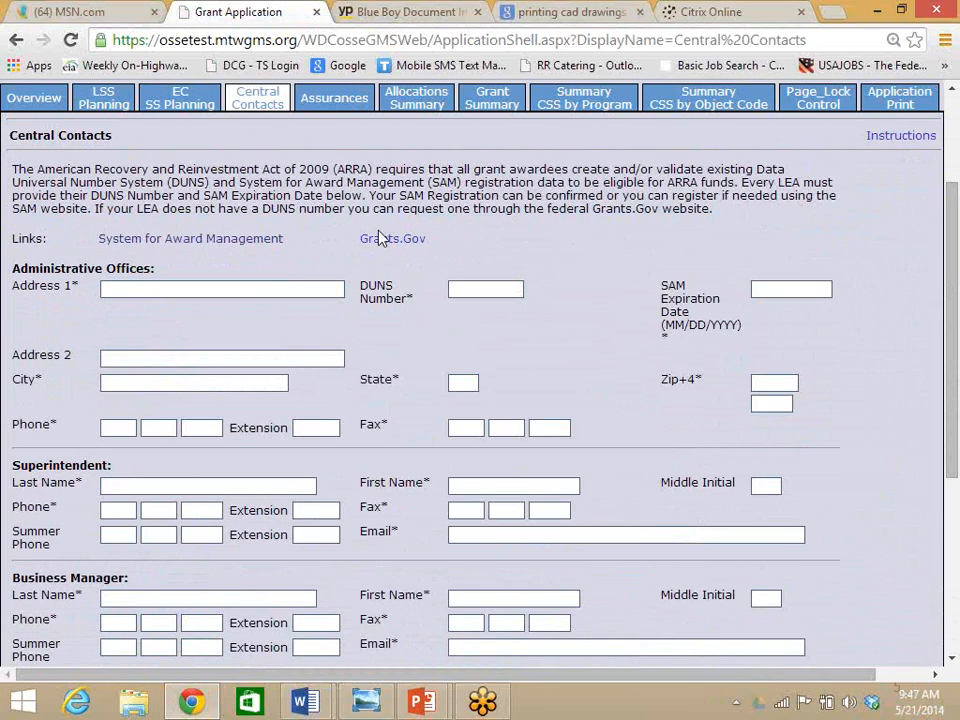
View the System for Award Management website linked from Central Contacts, and return to the SAM Expiration Date field without filling it in
click(187, 241)
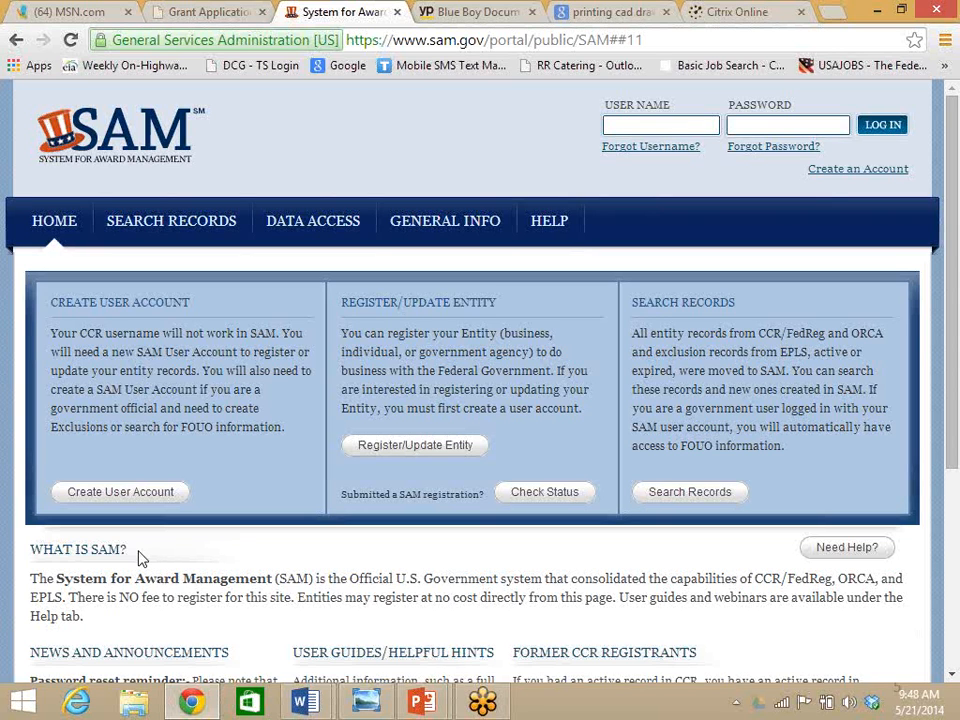
click(210, 13)
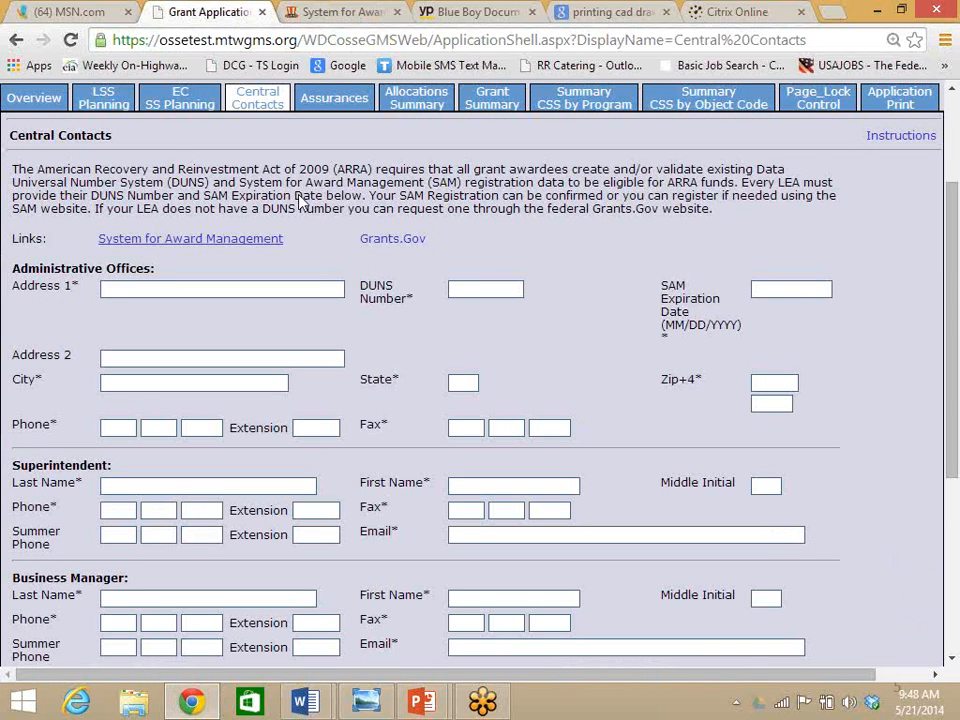
click(795, 283)
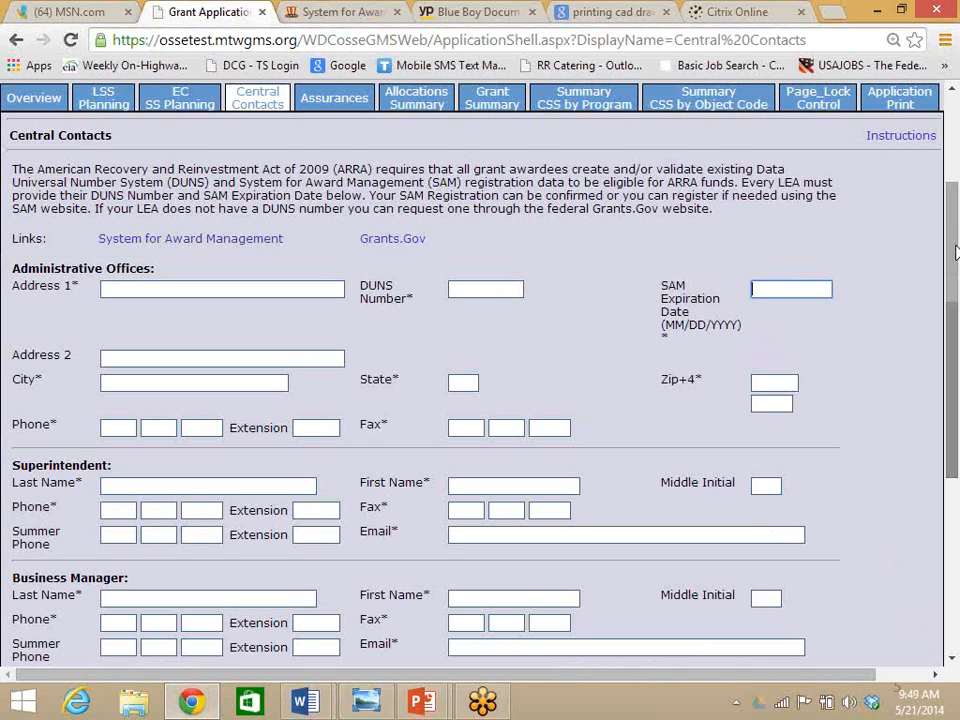
drag(955, 266, 955, 143)
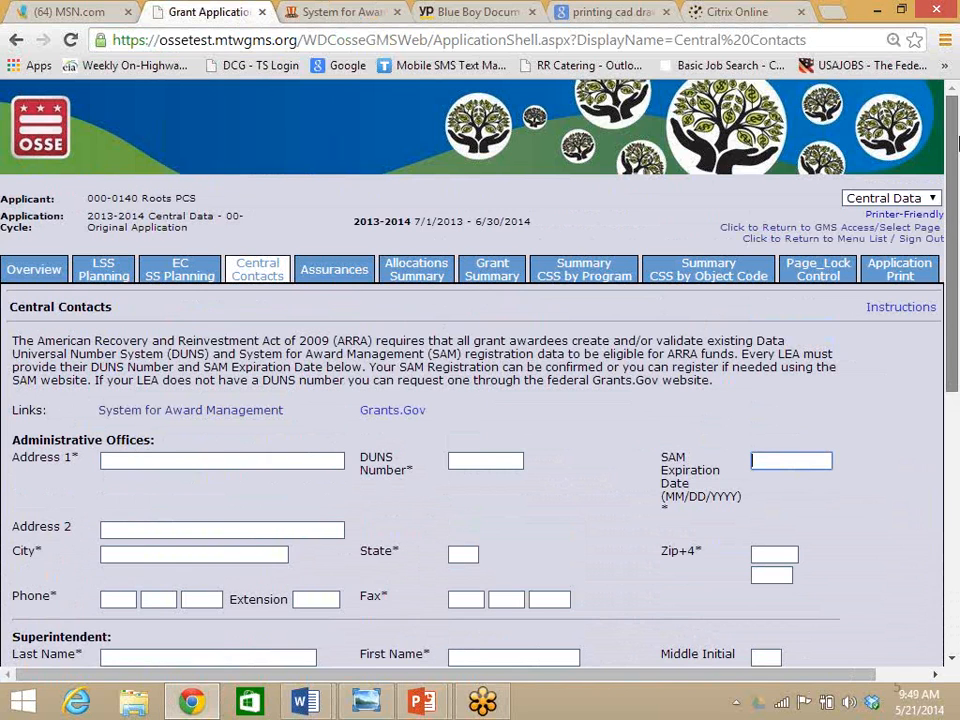
View the Assurances page briefly, return to the GMS Access/Select page, and reopen the original Central Data application
click(306, 264)
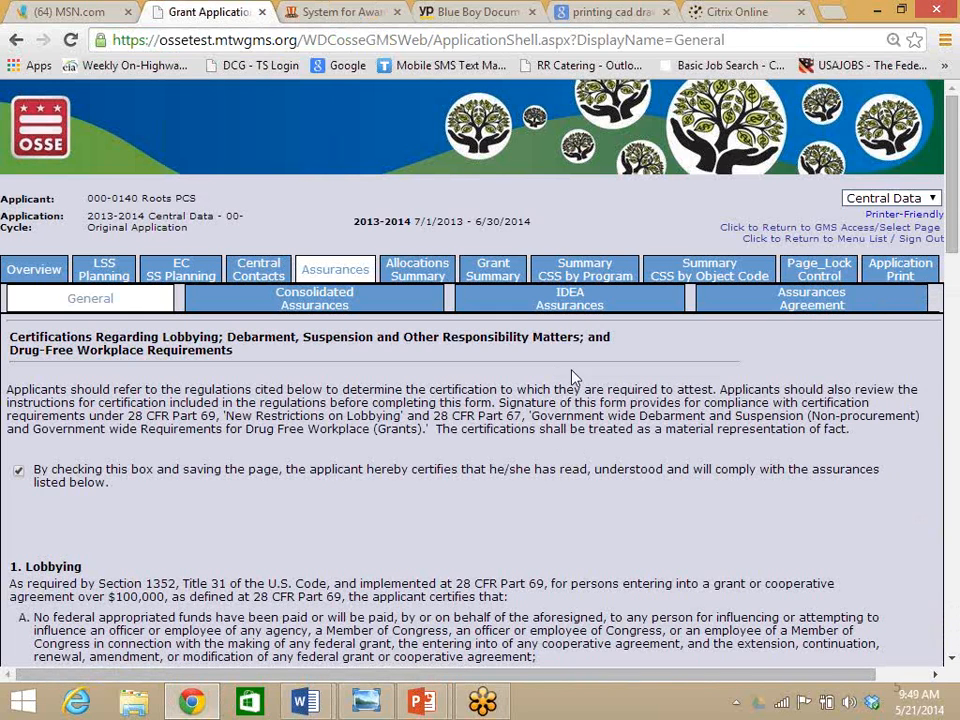
click(808, 229)
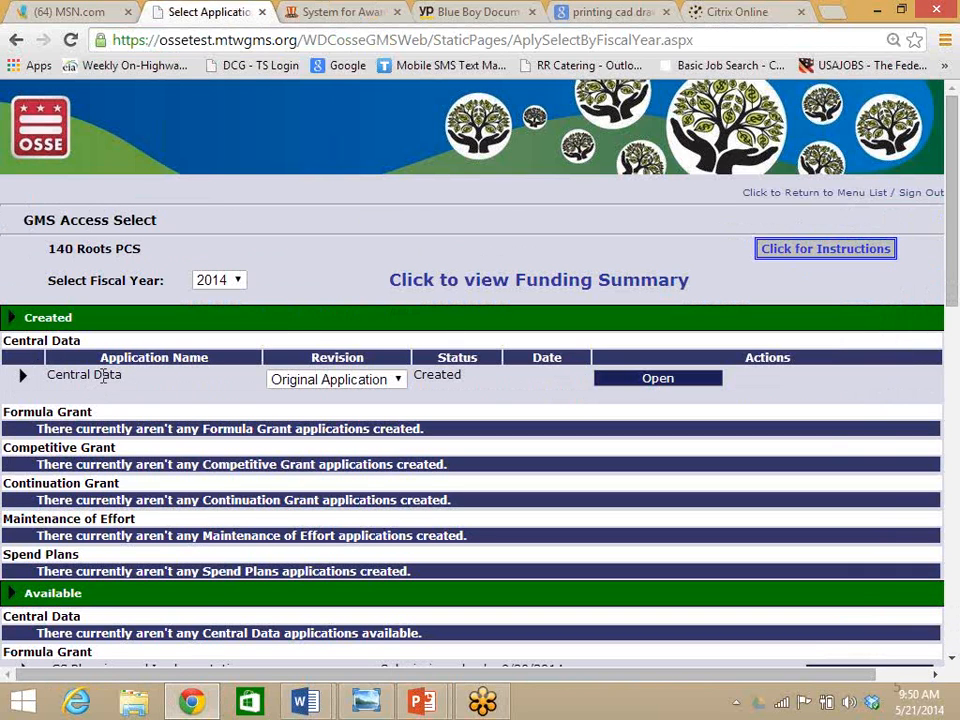
click(675, 382)
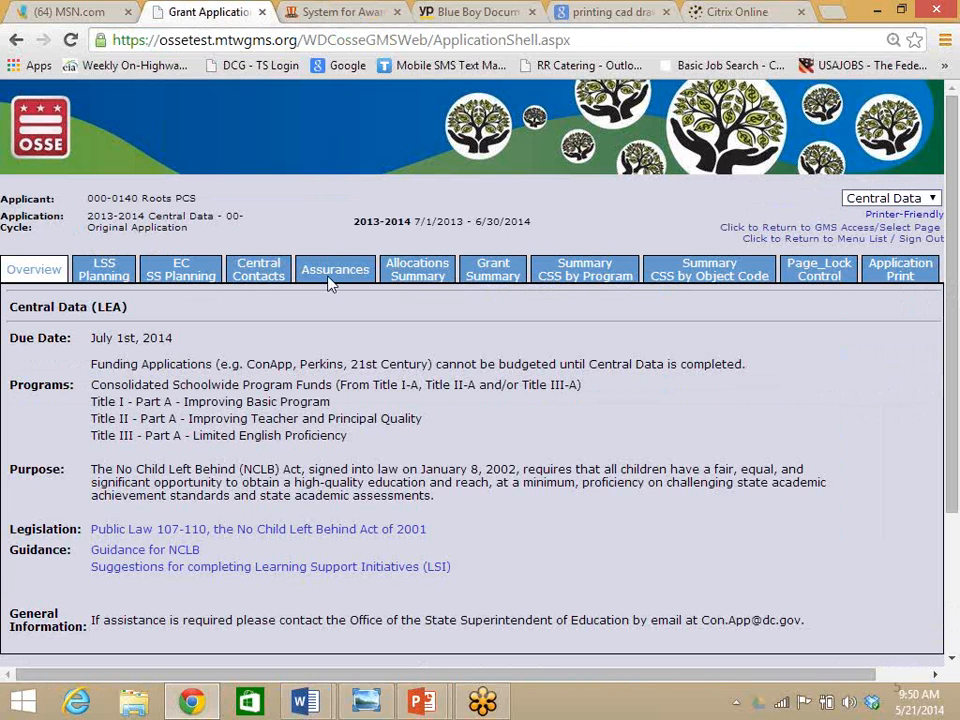
Open the General assurances and review the certification checkbox and text down to the save option at the end of the page
click(331, 280)
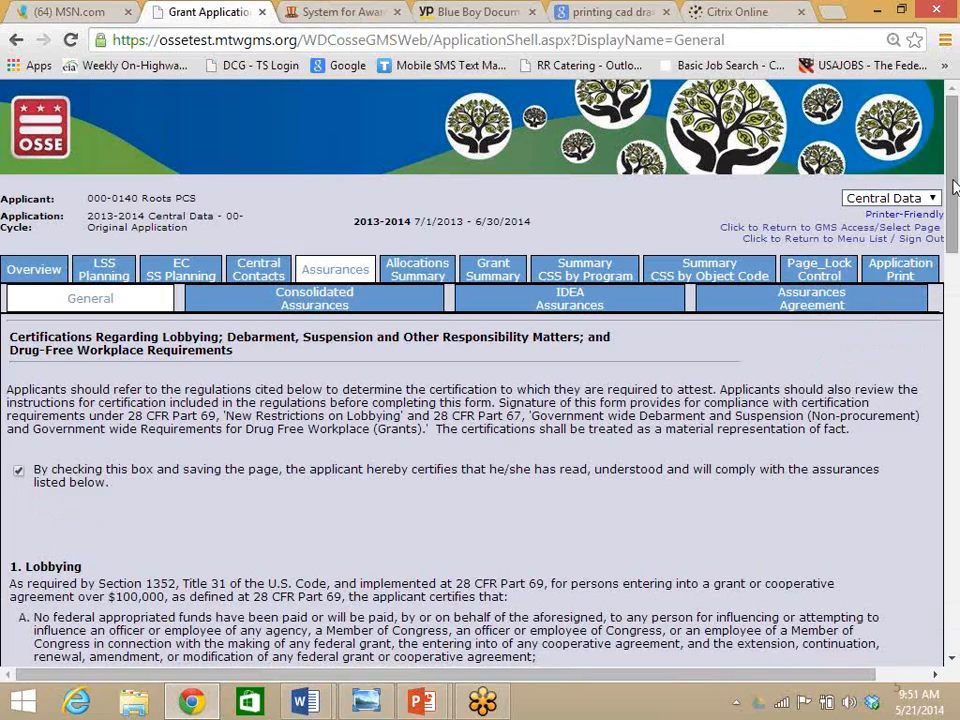
drag(955, 185, 957, 562)
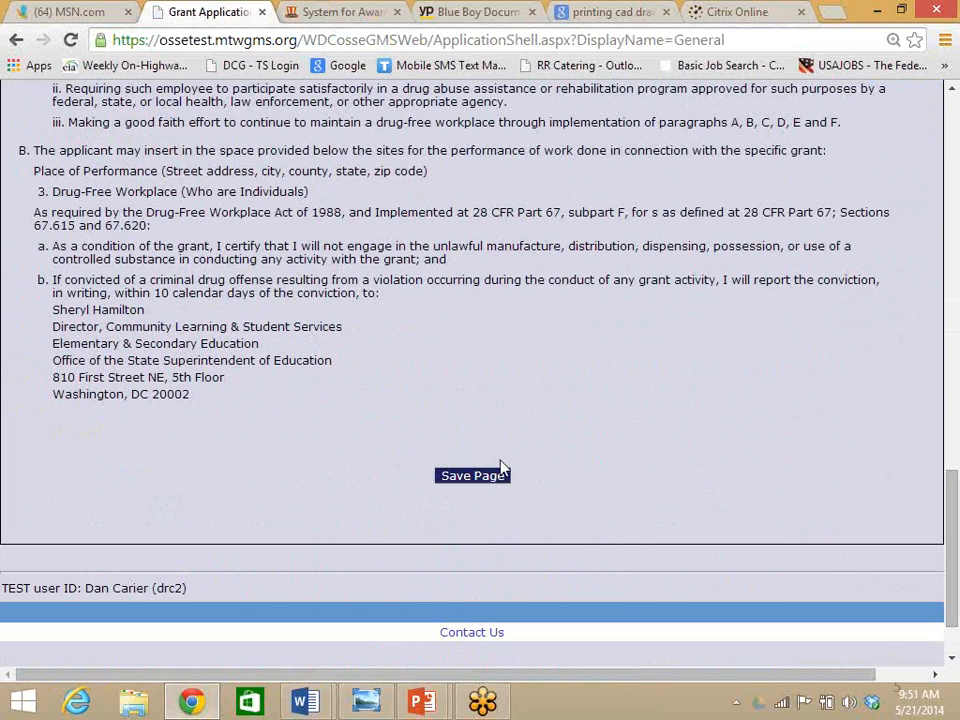
click(952, 90)
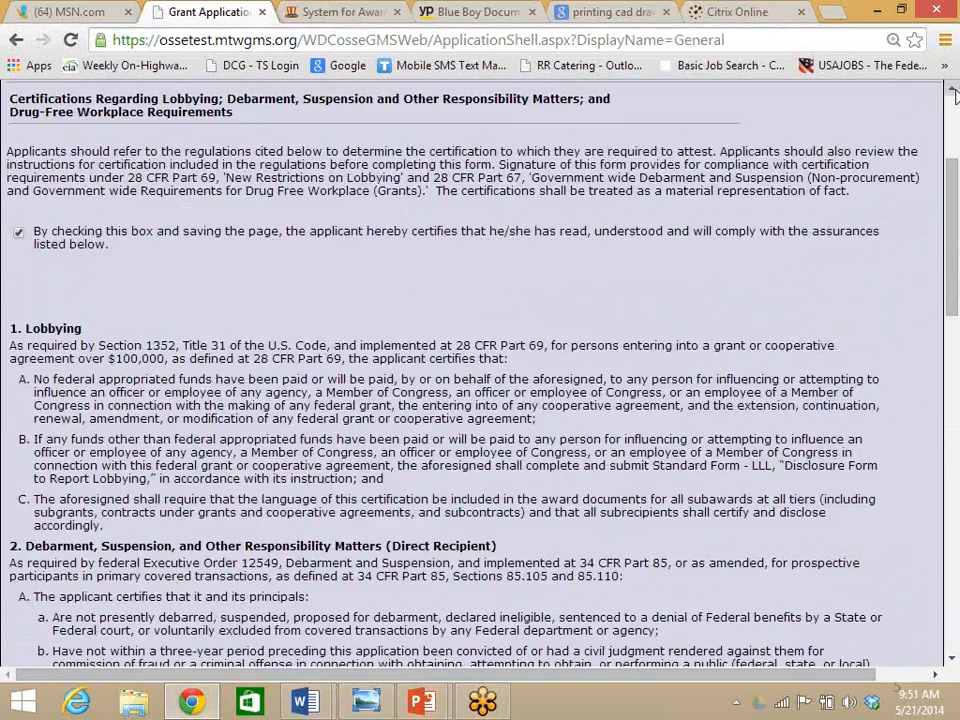
click(953, 91)
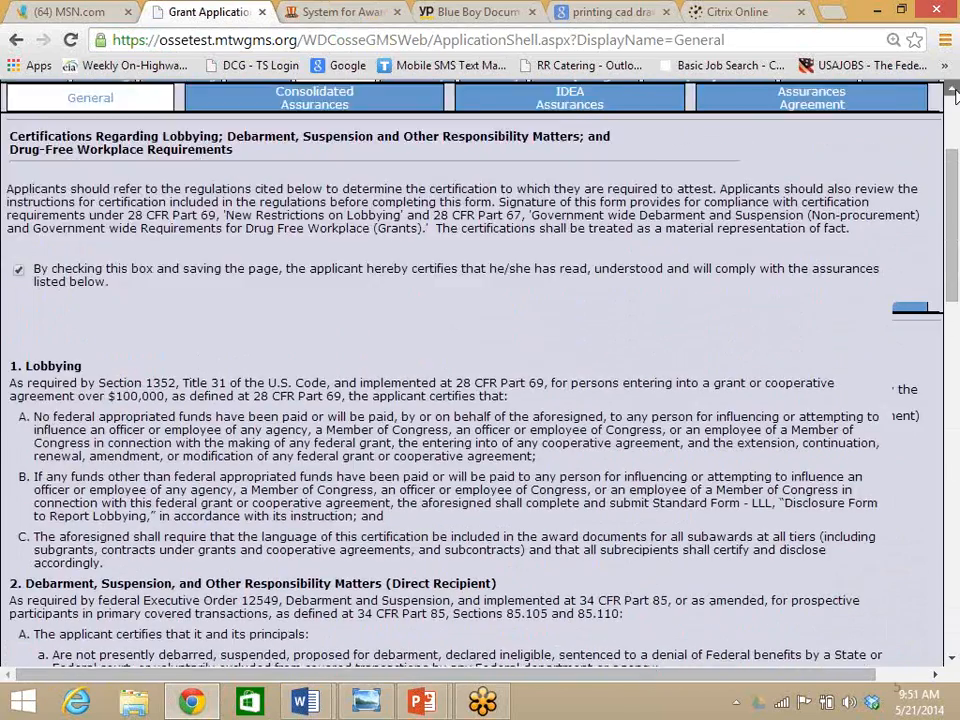
Show the Title I Part A page of the Consolidated Assurances and review its text down to the save option
click(318, 302)
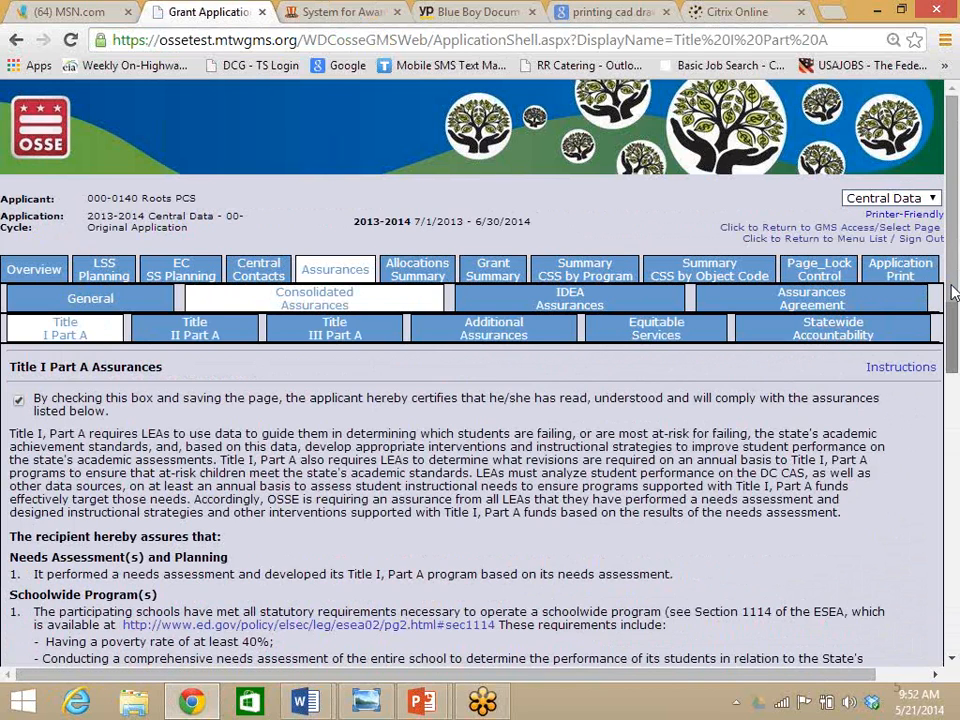
drag(950, 296, 958, 348)
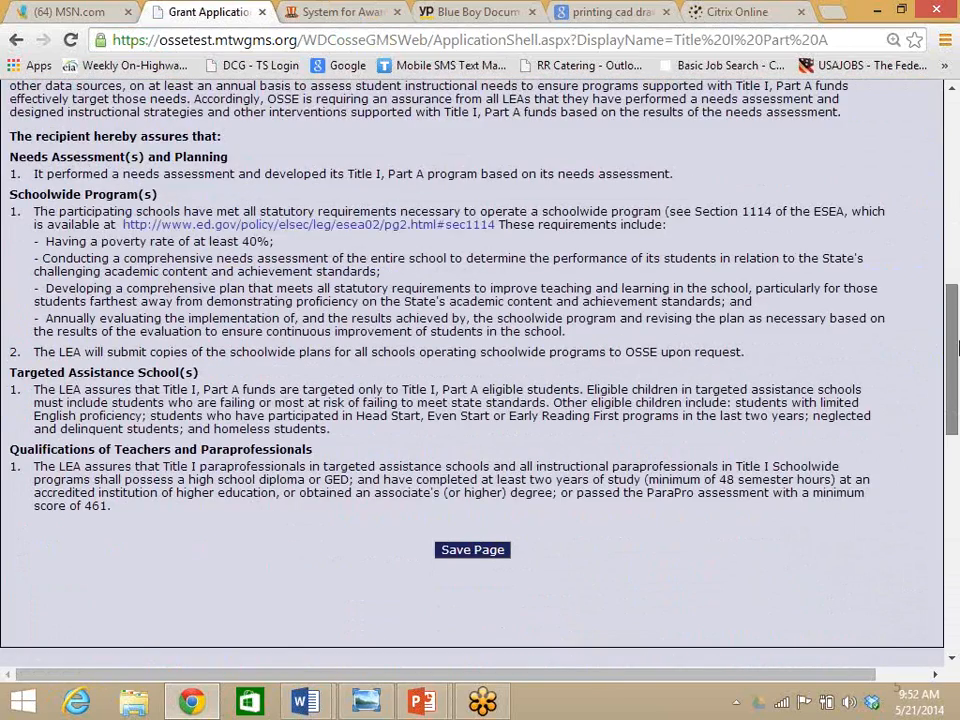
scroll(197, 272, up, 4)
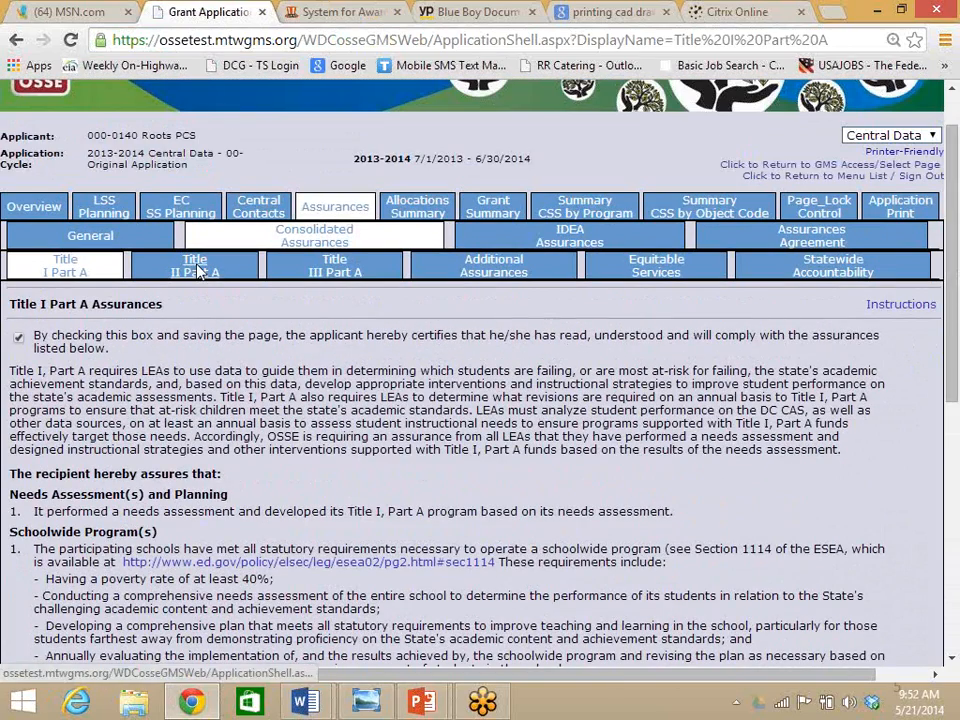
Show the Title II Part A page of the Consolidated Assurances and examine its certification checkbox and the listed requirements
click(197, 272)
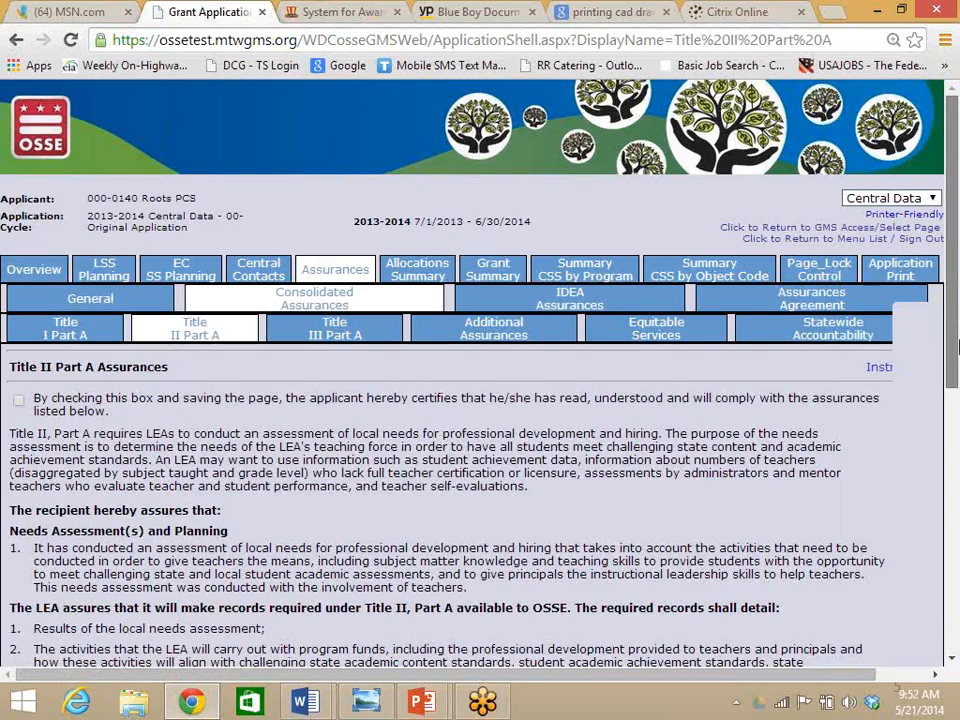
scroll(957, 408, down, 1)
drag(957, 408, 957, 470)
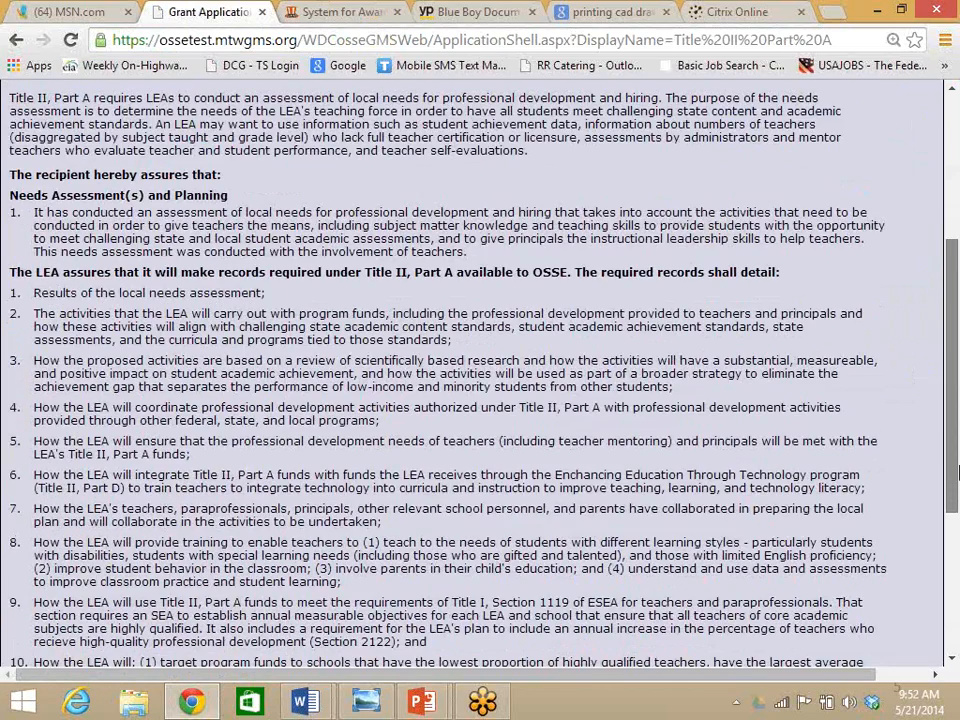
Review the rest of the Title II Part A assurances down to the save option, and open the Title III Part A page
scroll(957, 470, down, 2)
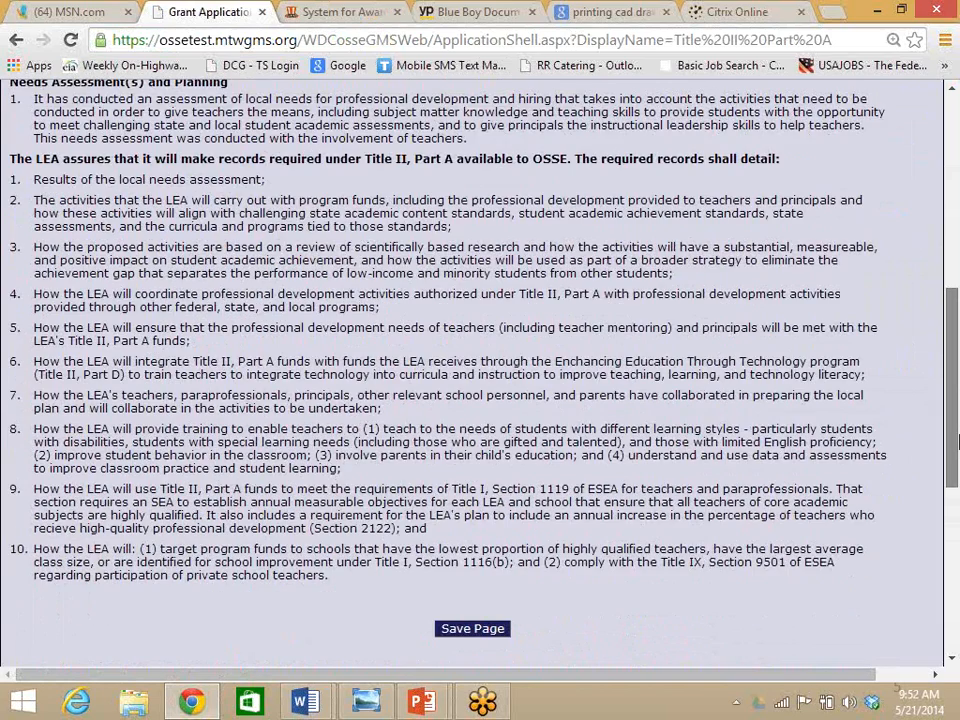
drag(957, 441, 955, 288)
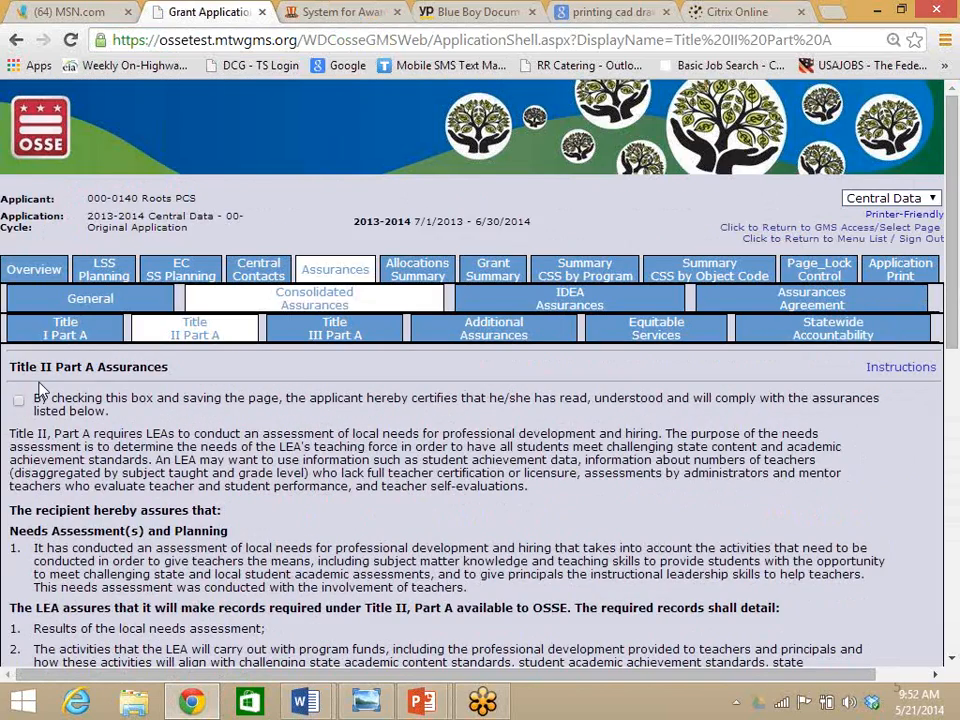
click(343, 338)
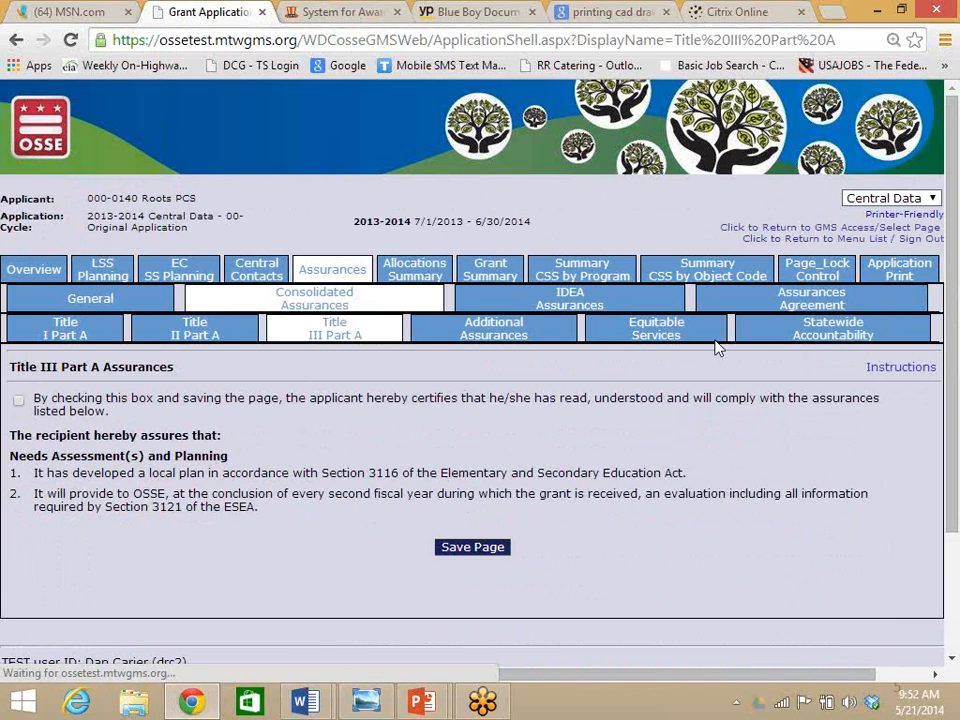
Show the Additional Assurances and Equitable Services pages of the Consolidated Assurances, including the latter's full width
click(494, 330)
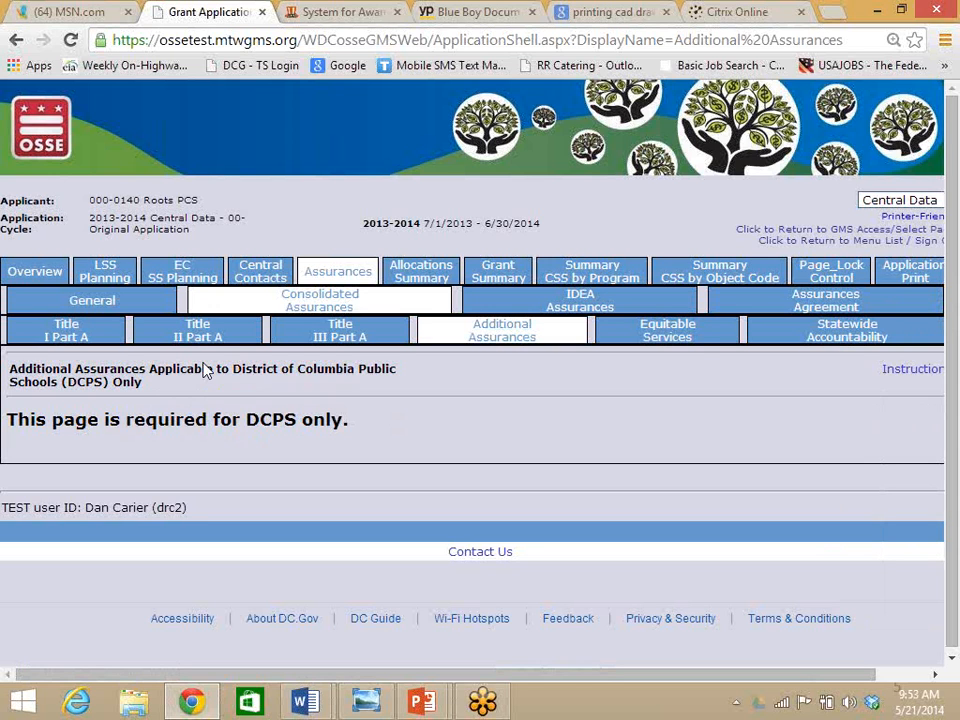
click(681, 337)
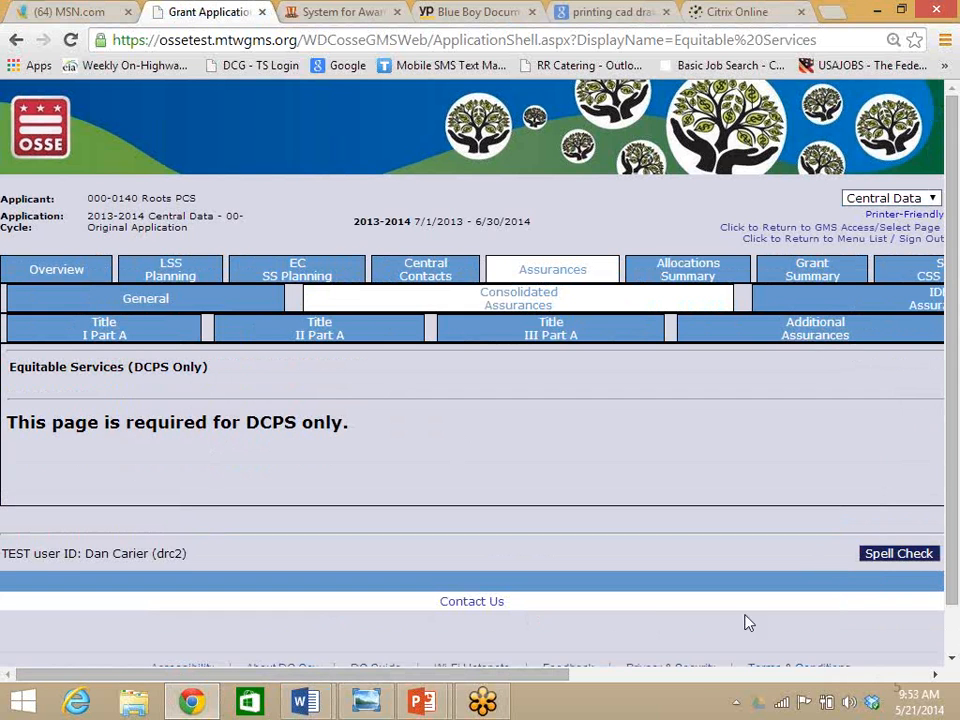
drag(553, 681, 790, 609)
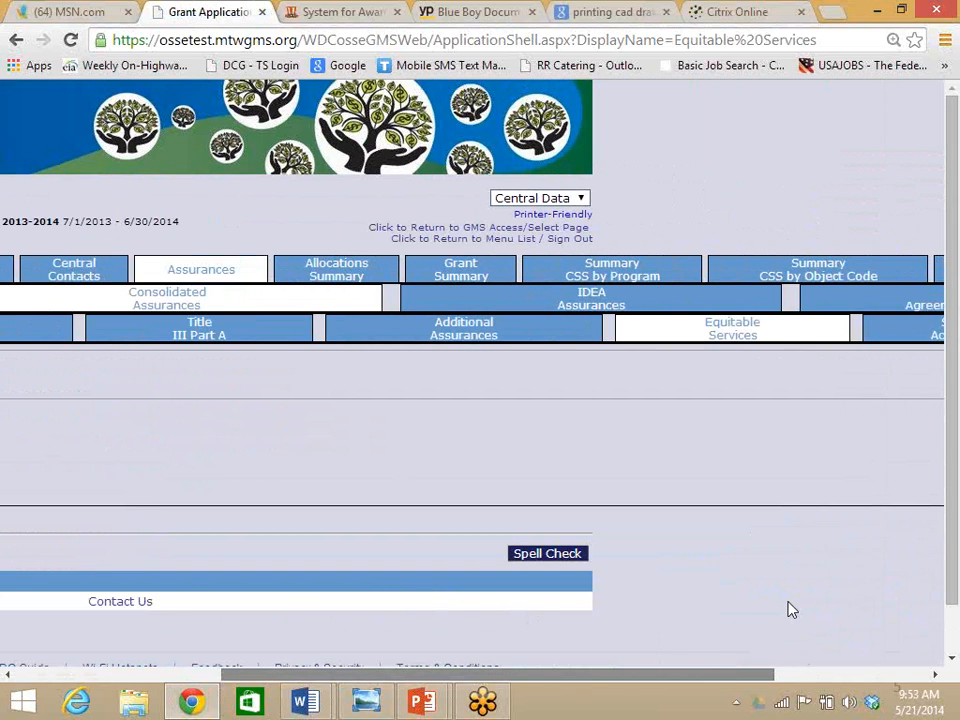
scroll(426, 339, right, 2)
scroll(332, 294, right, 4)
Open the IDEA Program Specific Assurances and examine the certification checkbox, listed assurances and the NIMAC choice with its narrative field
click(326, 292)
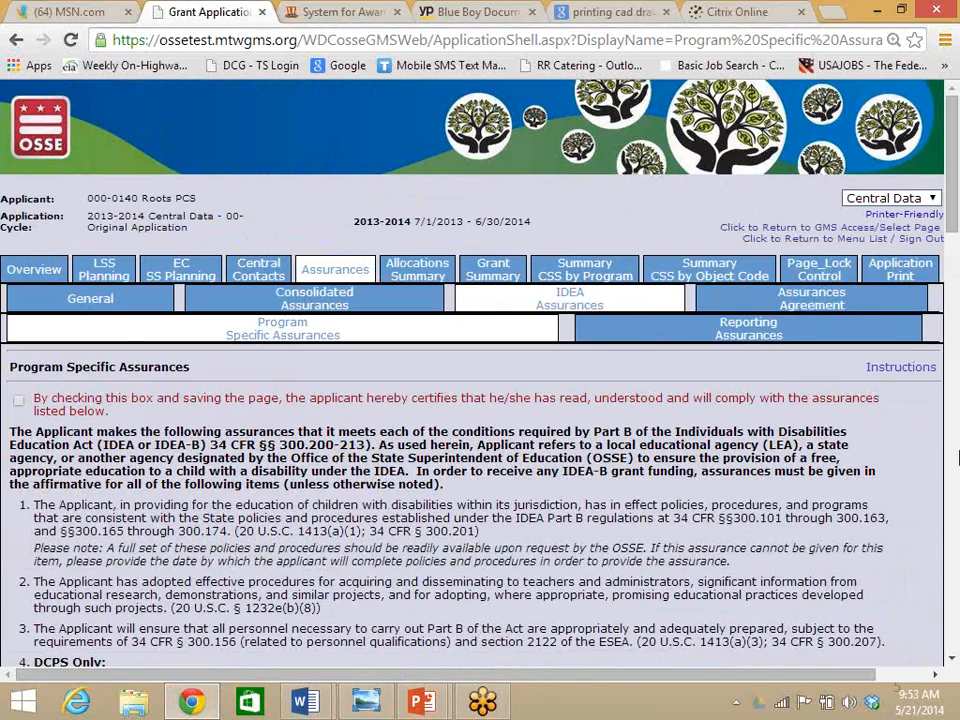
scroll(955, 258, down, 3)
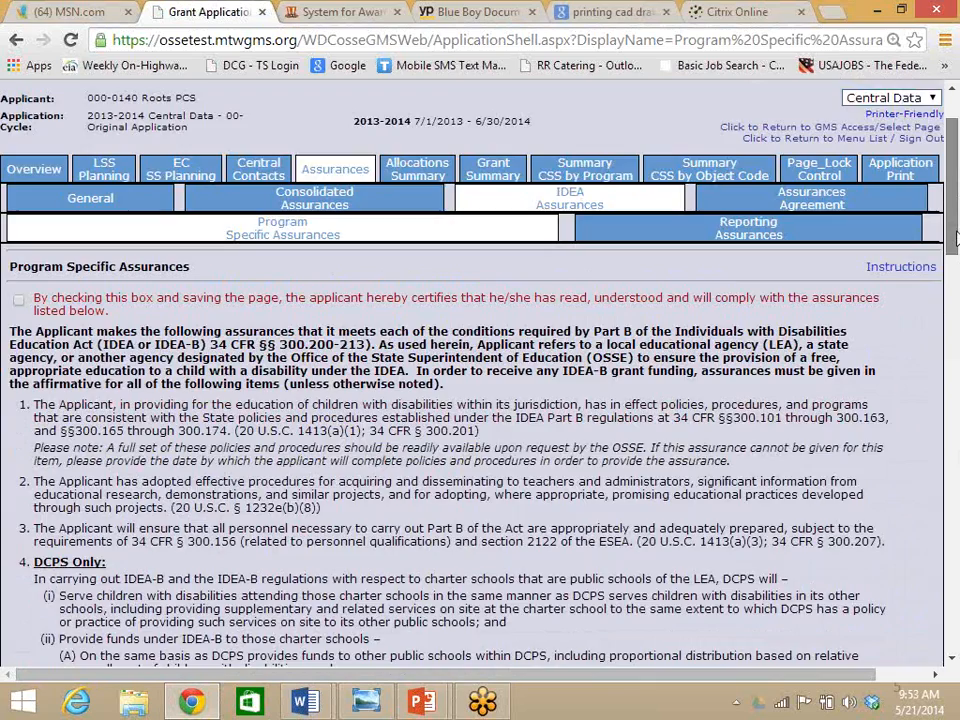
scroll(955, 262, down, 5)
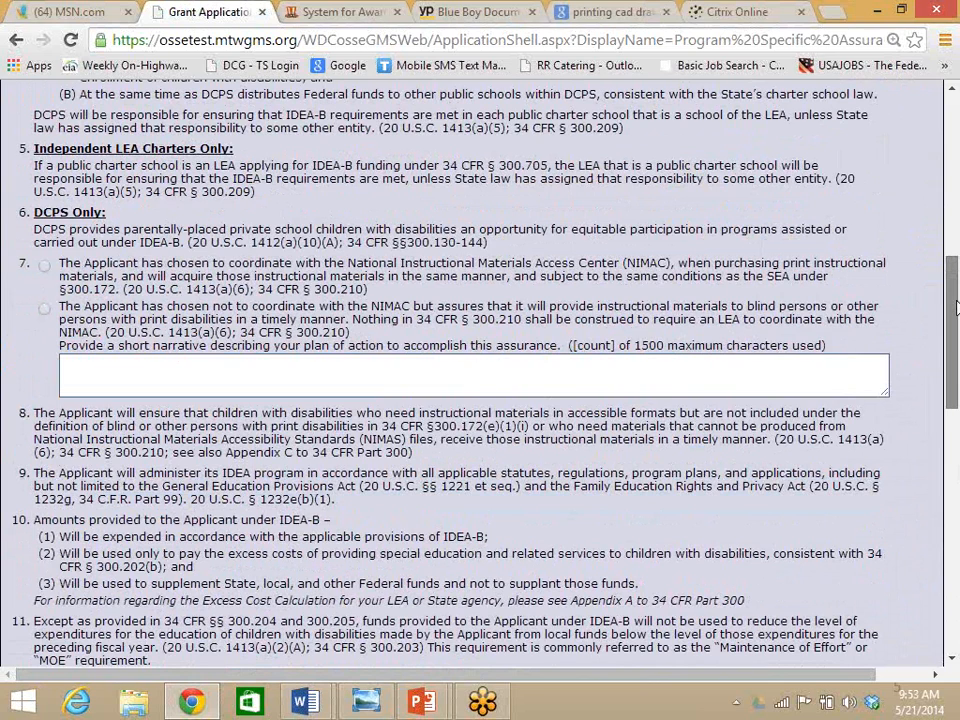
scroll(955, 433, down, 1)
drag(955, 433, 953, 125)
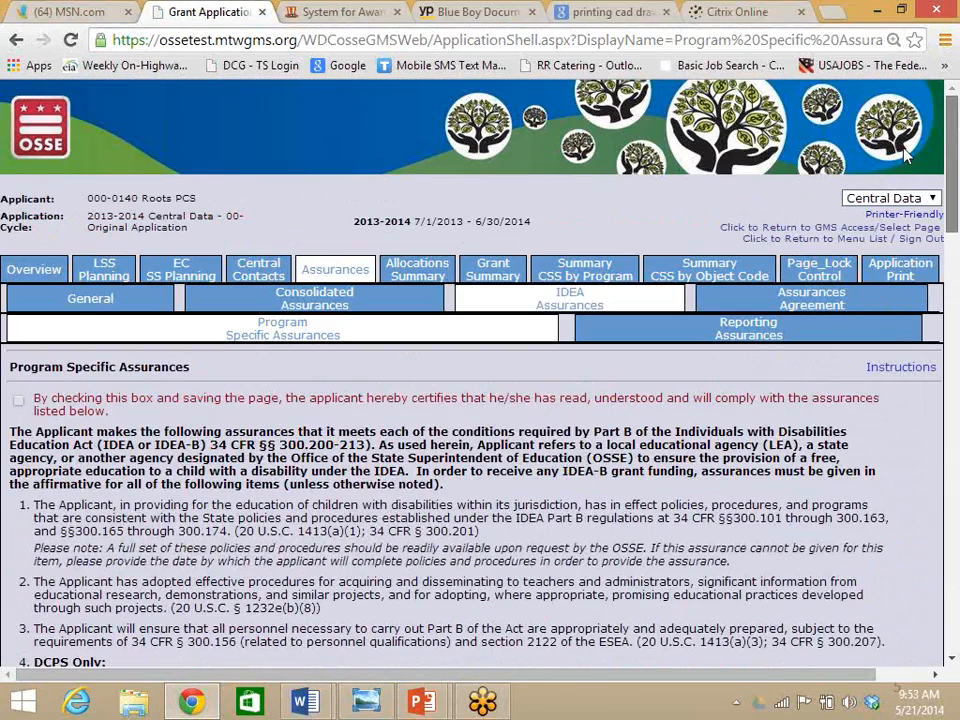
Show the Assurances Agreement page down to the legal entity agreement option, and open the Allocations Summary
click(820, 300)
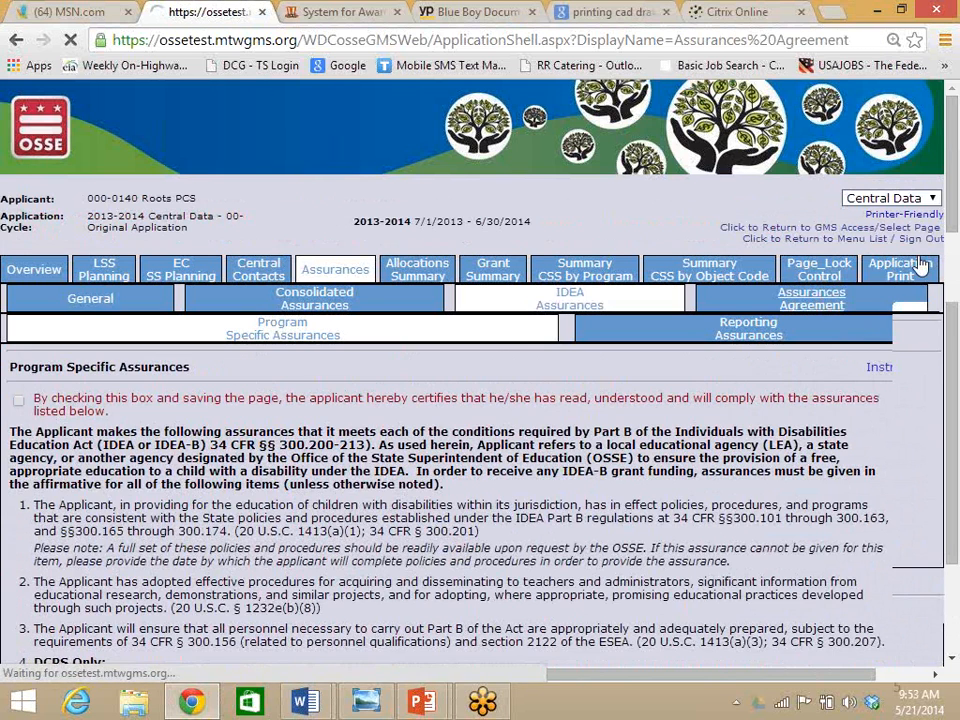
scroll(958, 298, down, 2)
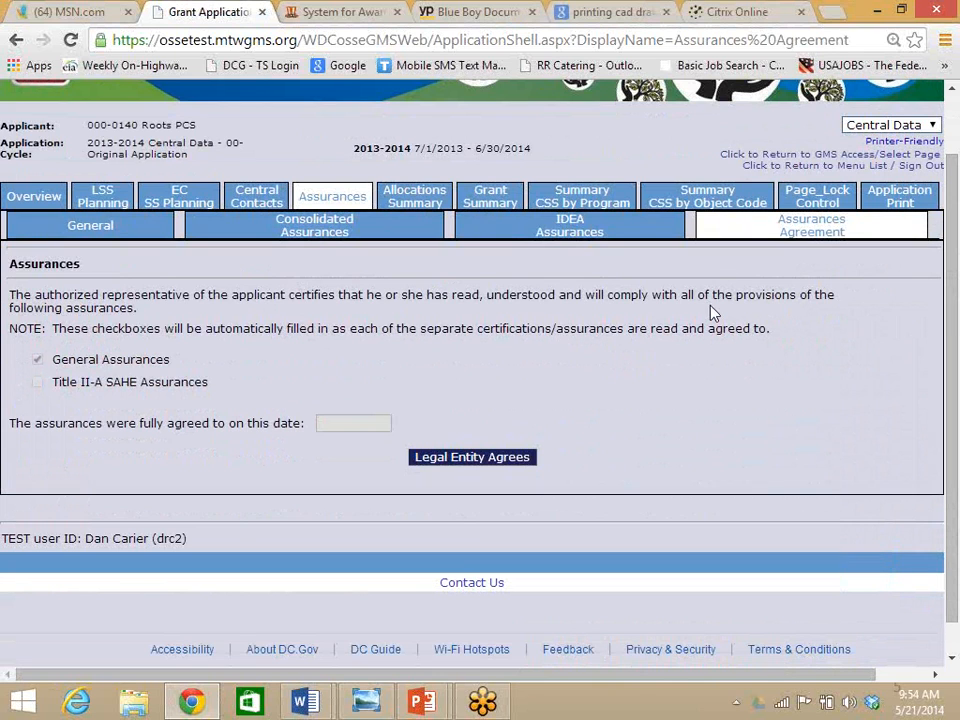
click(410, 198)
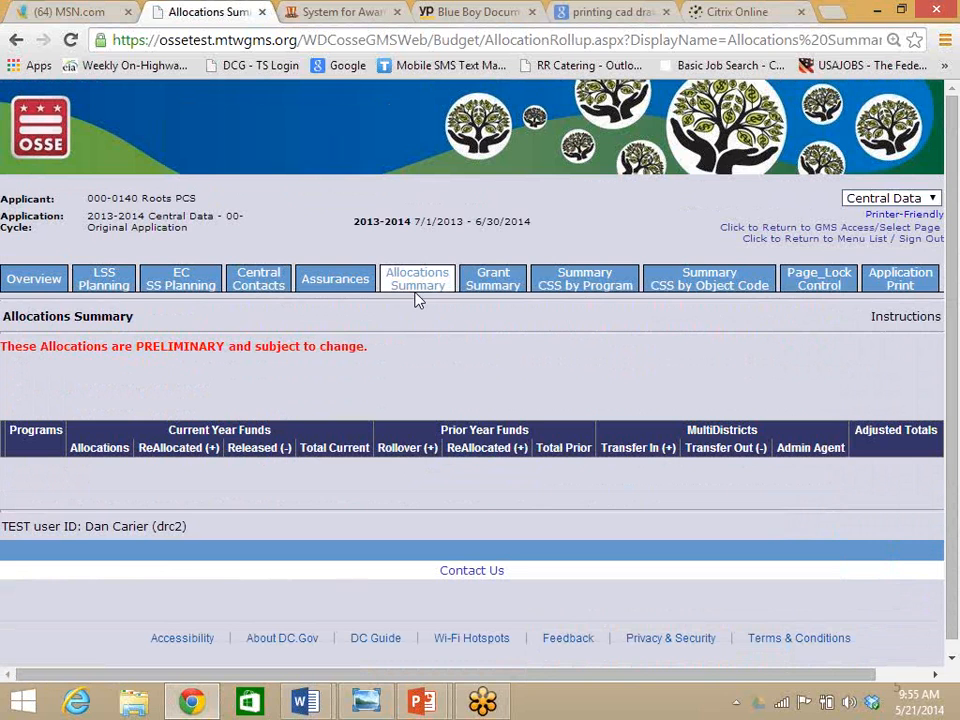
Sign out of the current account and log on again with the user ID distrep and the account password
click(904, 240)
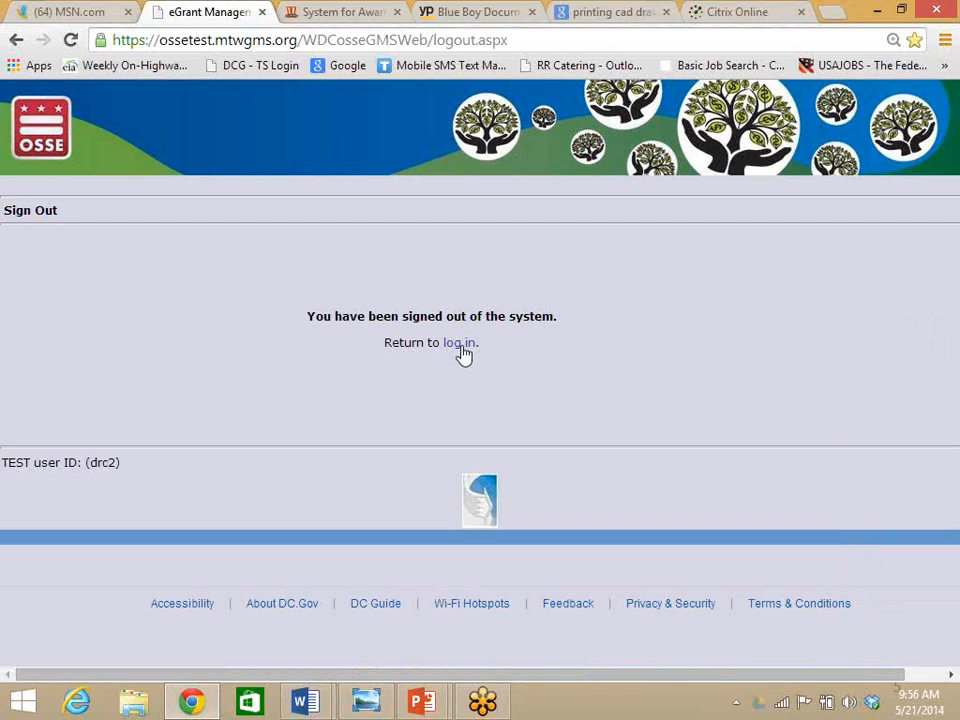
click(459, 343)
click(420, 320)
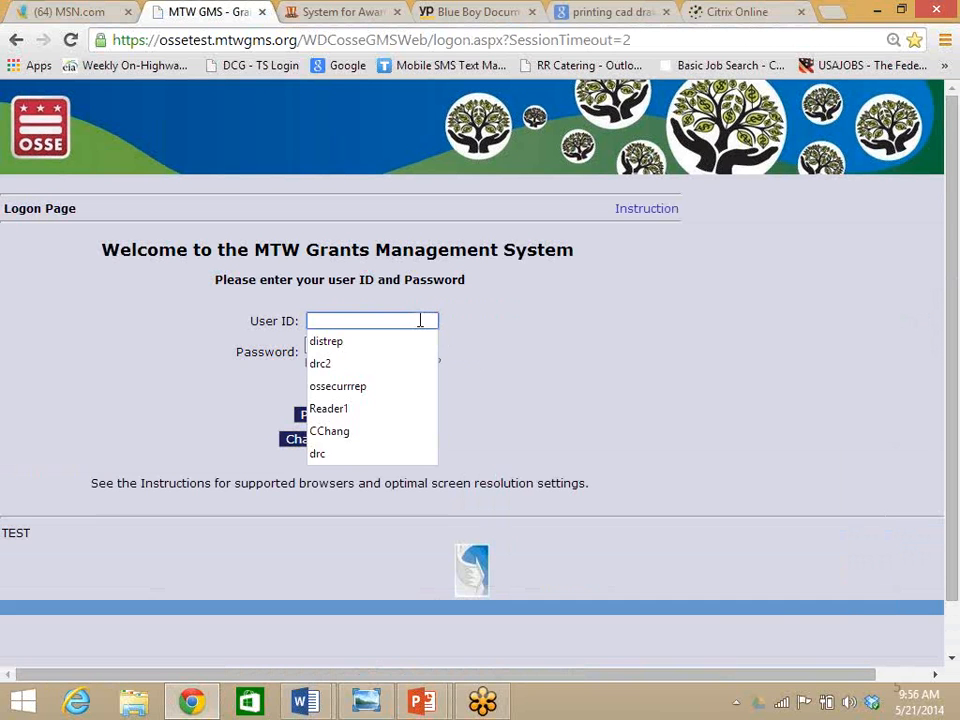
click(405, 341)
click(379, 347)
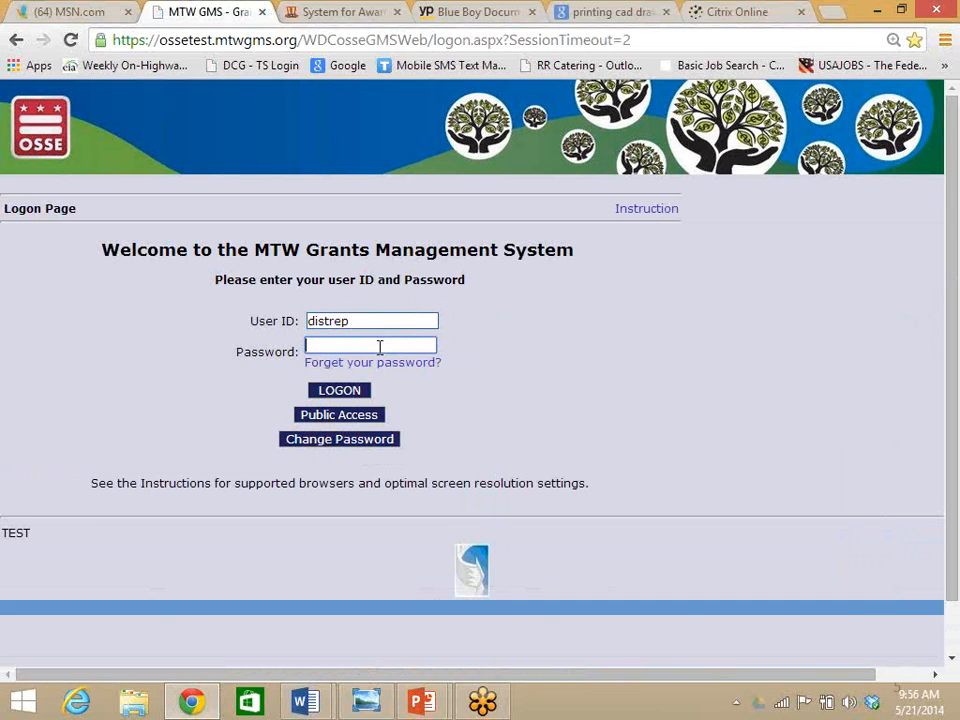
text(•••••••••)
key(Return)
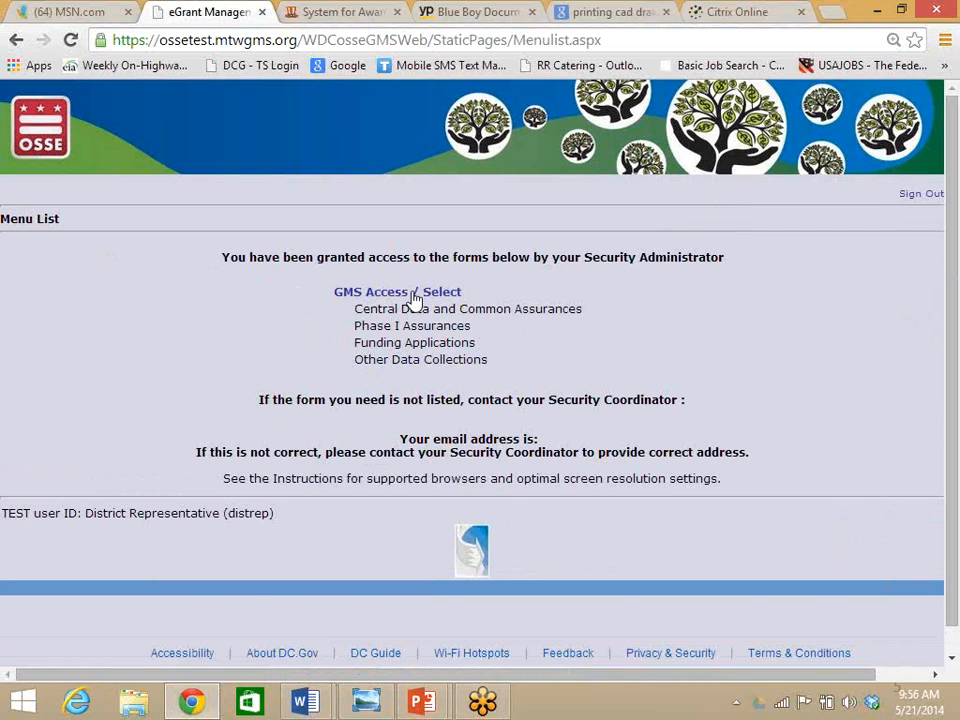
Choose District of Columbia Public Schools under GMS Access/Select and open its original Central Data application
click(413, 294)
click(27, 355)
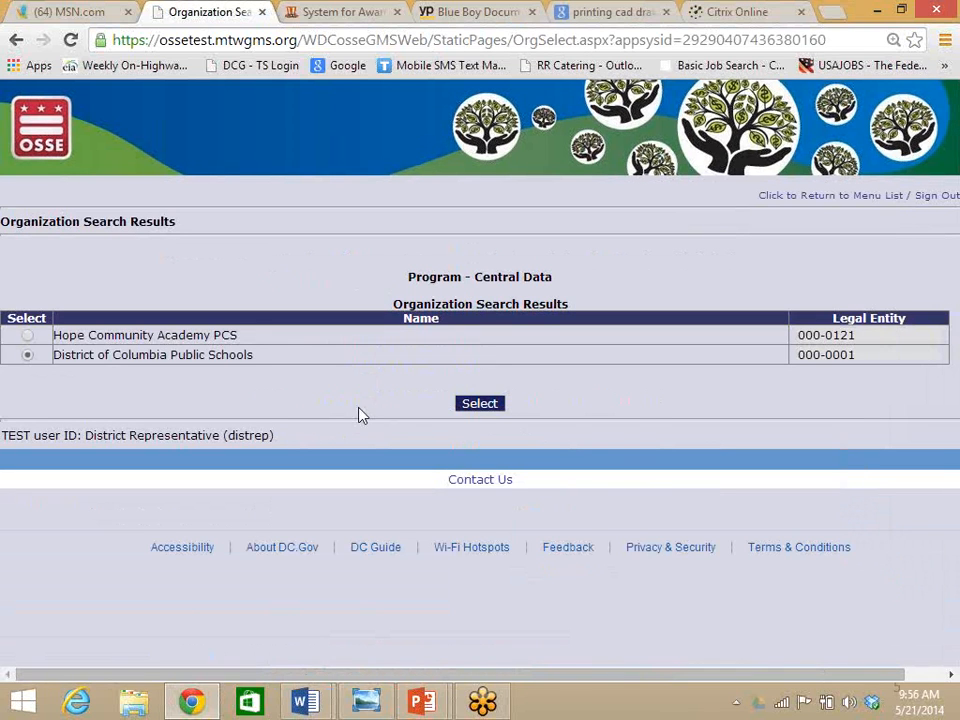
click(483, 412)
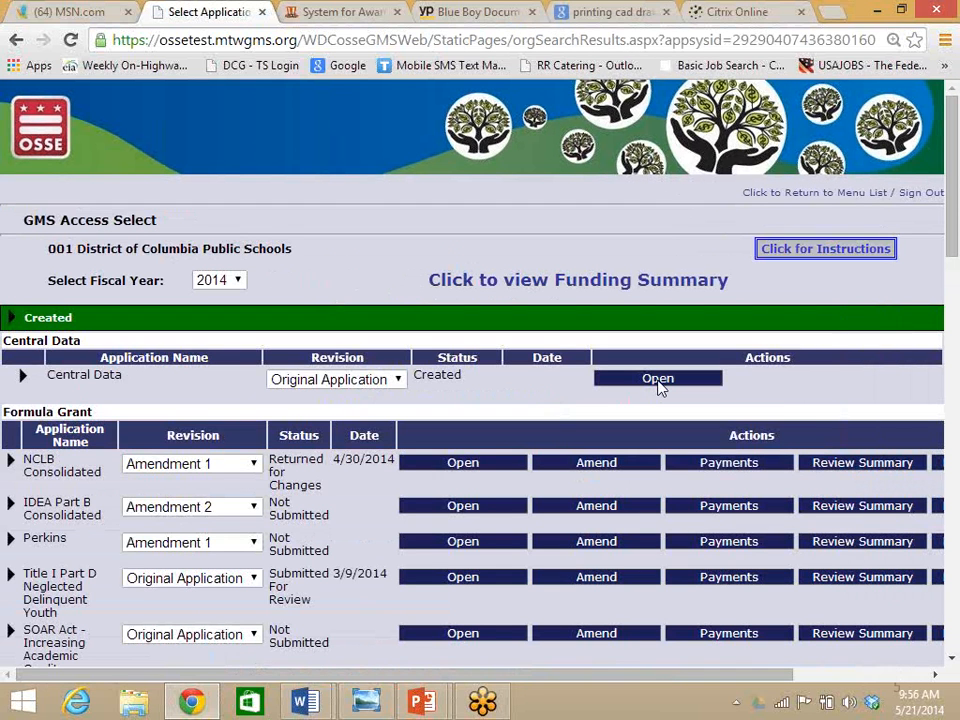
click(659, 380)
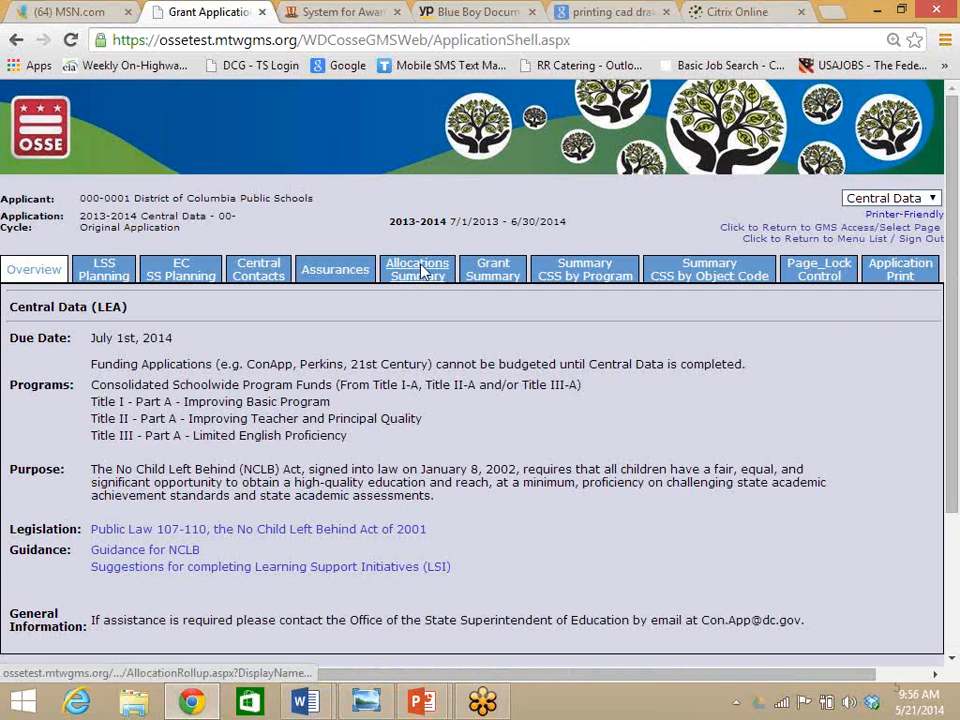
Open the Allocations Summary and examine the current and prior year funds listed for each program
click(419, 272)
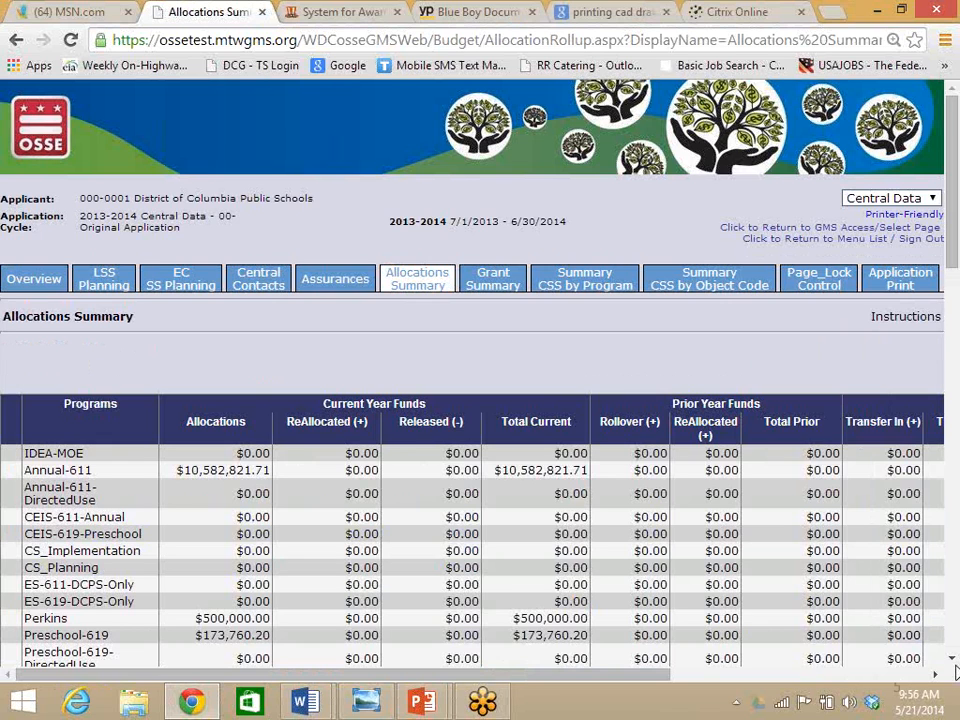
scroll(955, 672, down, 3)
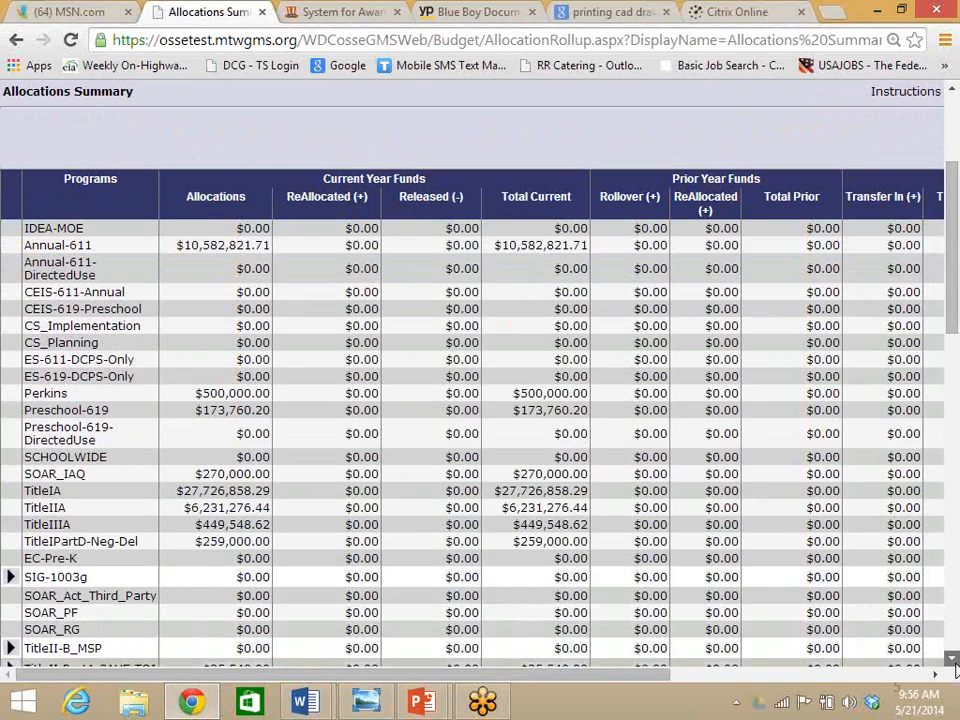
click(948, 662)
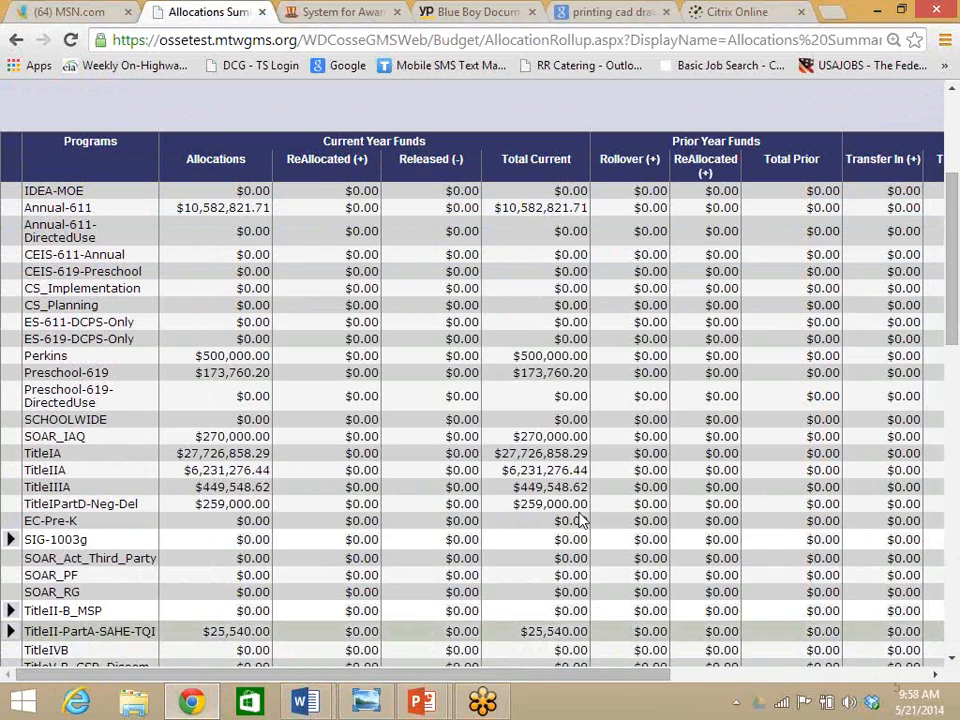
scroll(875, 255, up, 3)
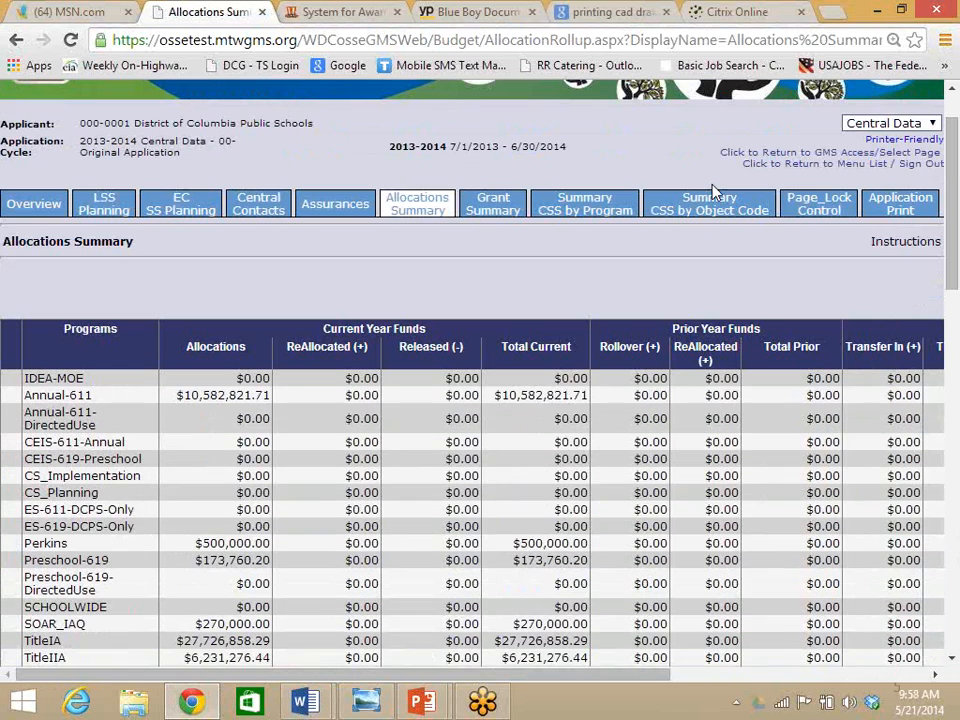
Open the Grant Summary and examine the budgeted amounts for each program by object code
click(491, 218)
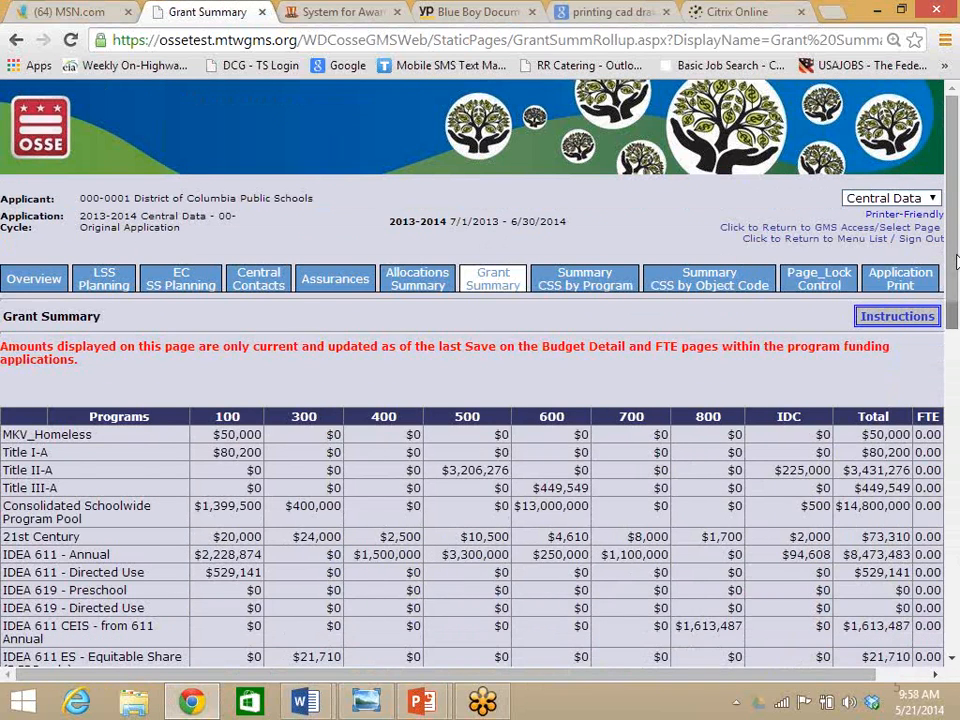
drag(956, 262, 957, 345)
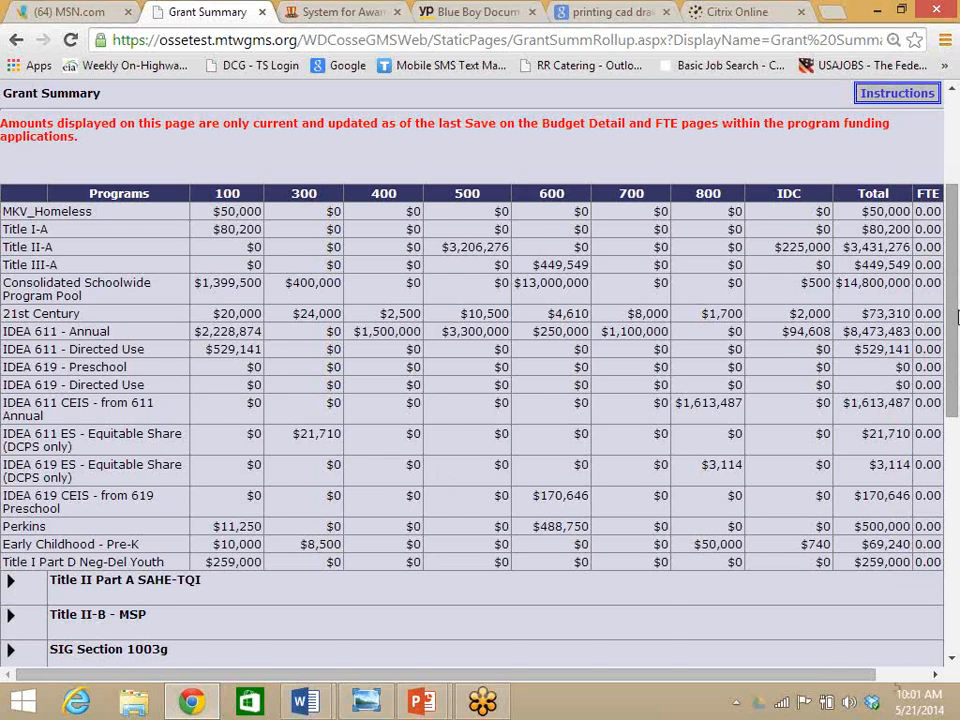
scroll(957, 316, up, 3)
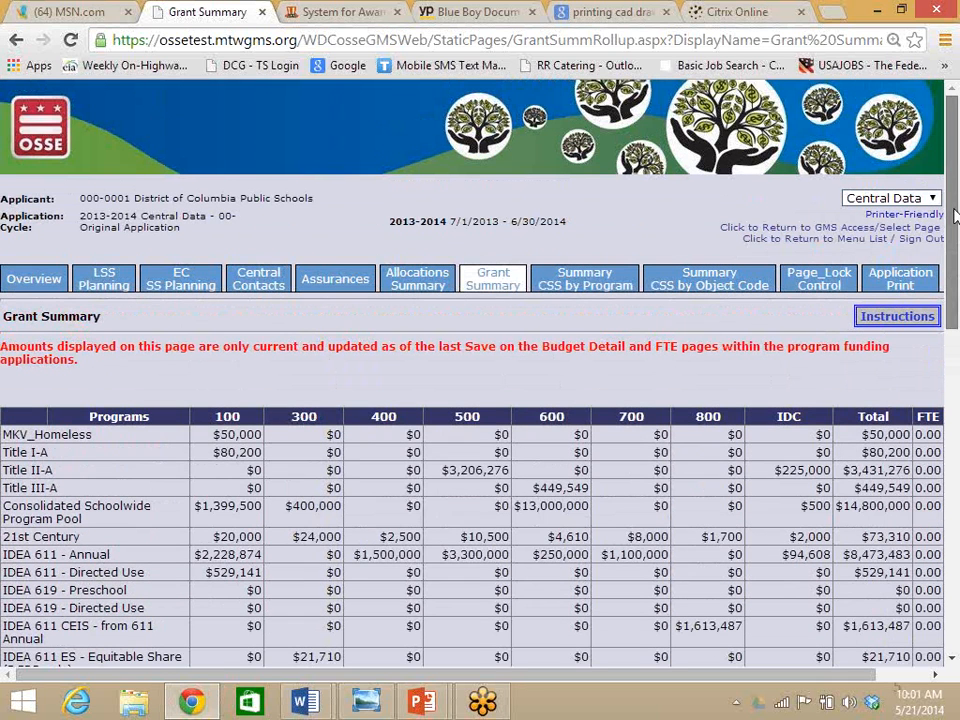
Open the Summary CSS by Program page and review how program amounts are spread across the LSS columns
click(573, 297)
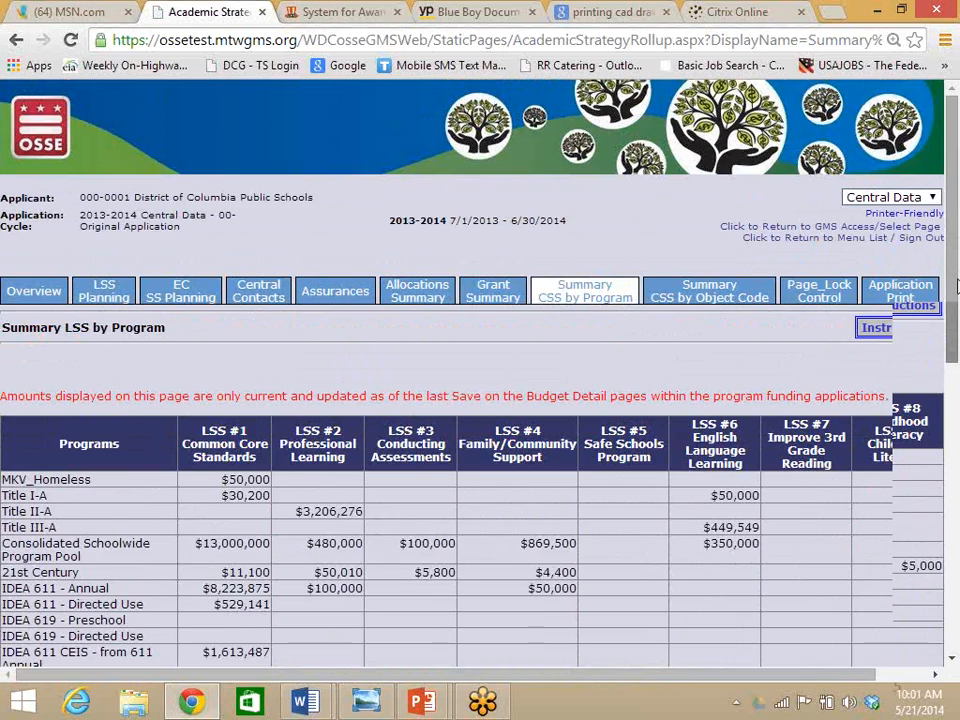
drag(955, 270, 955, 350)
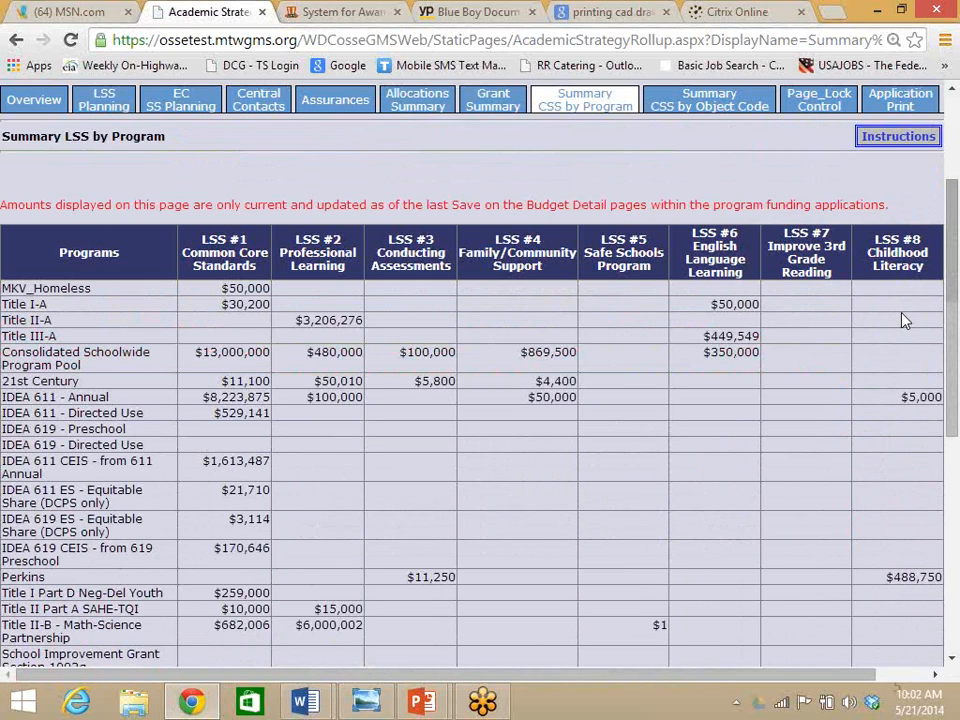
drag(955, 309, 958, 186)
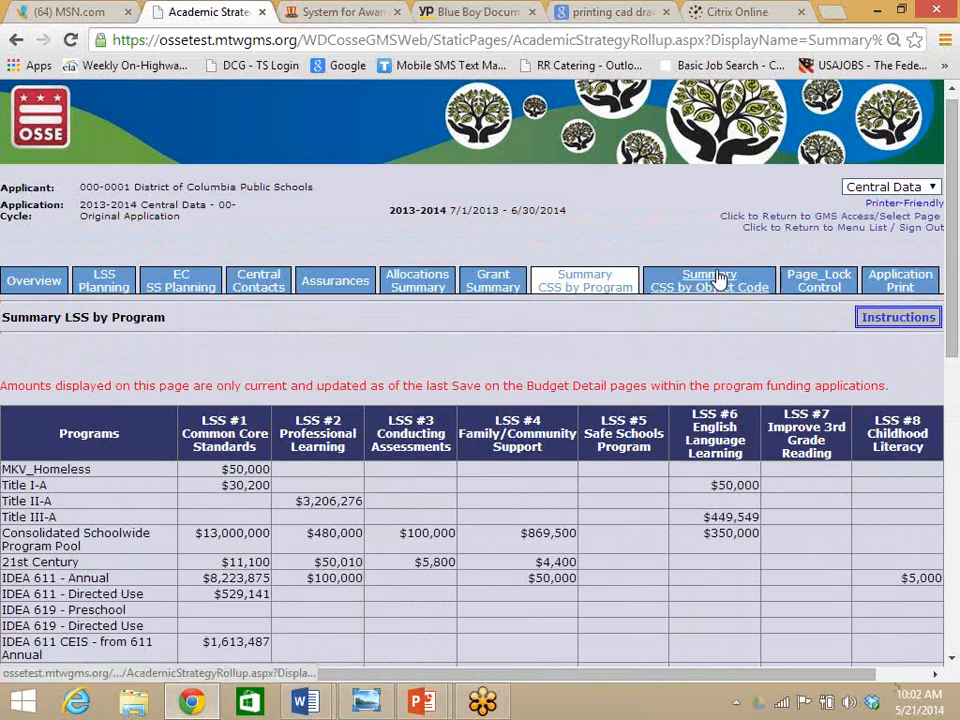
Open the Summary CSS by Object Code page and review the budget category amounts under each LSS column
click(720, 278)
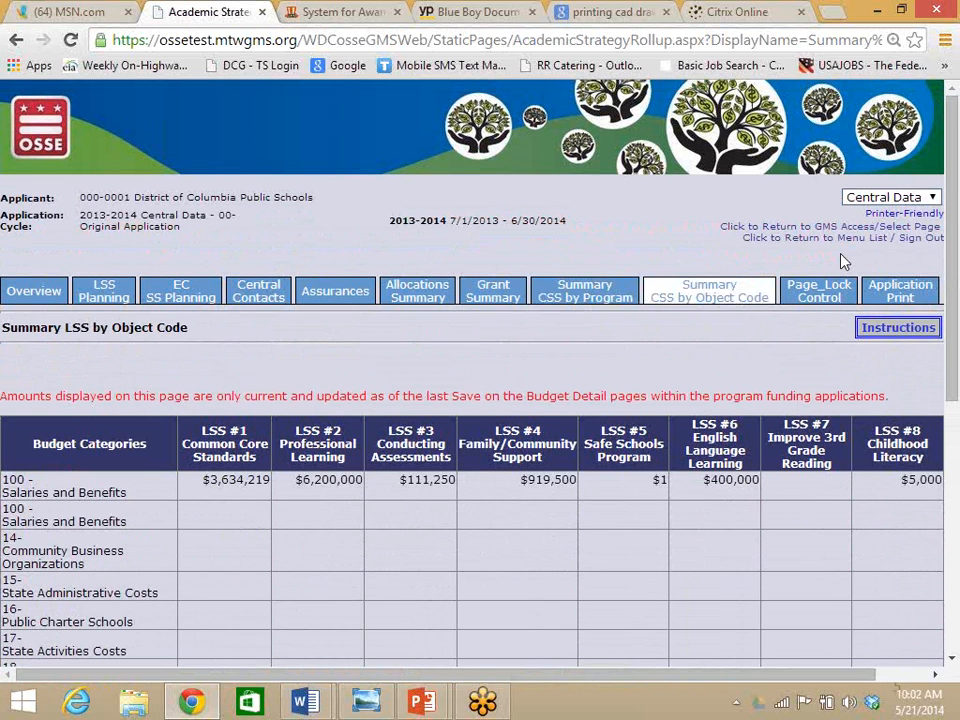
drag(957, 187, 957, 335)
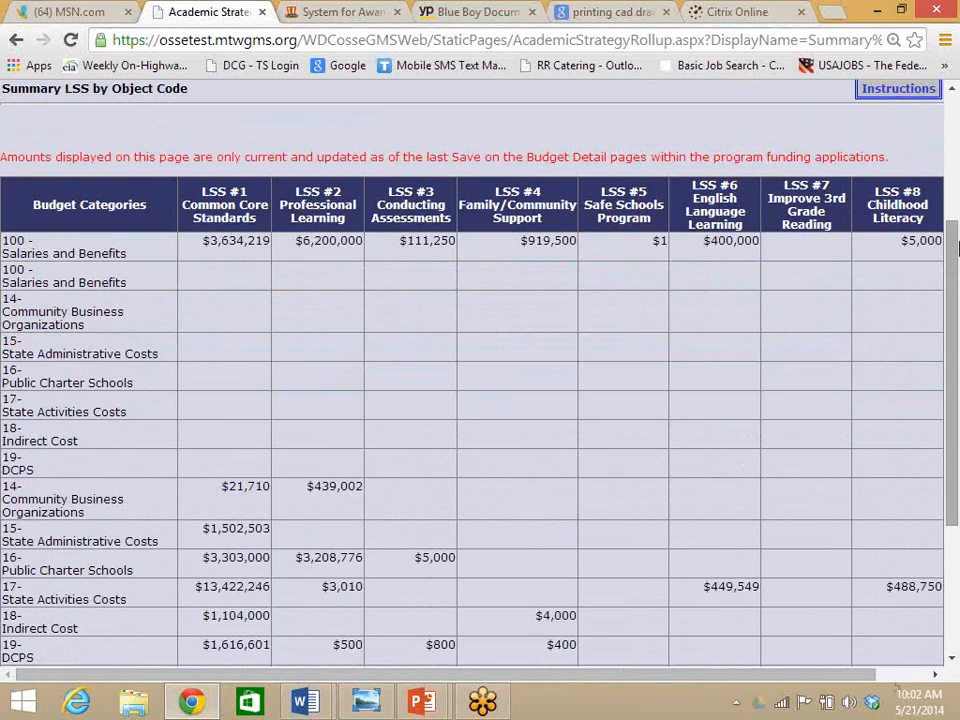
scroll(957, 248, up, 3)
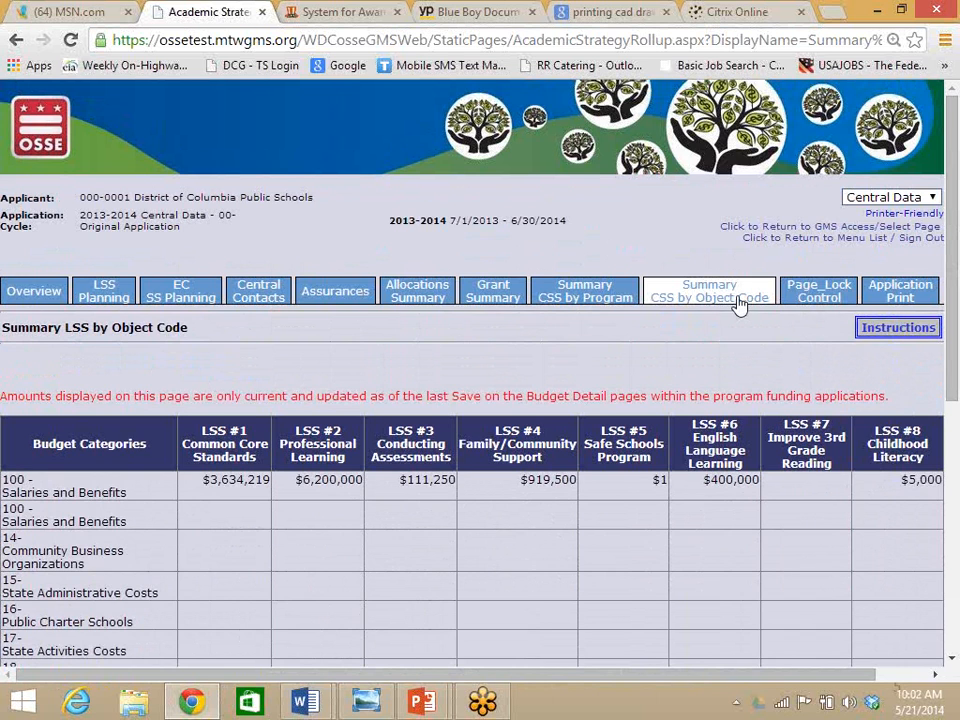
Sign out of the current account and log back in with the user ID drc2 and the account password
click(921, 240)
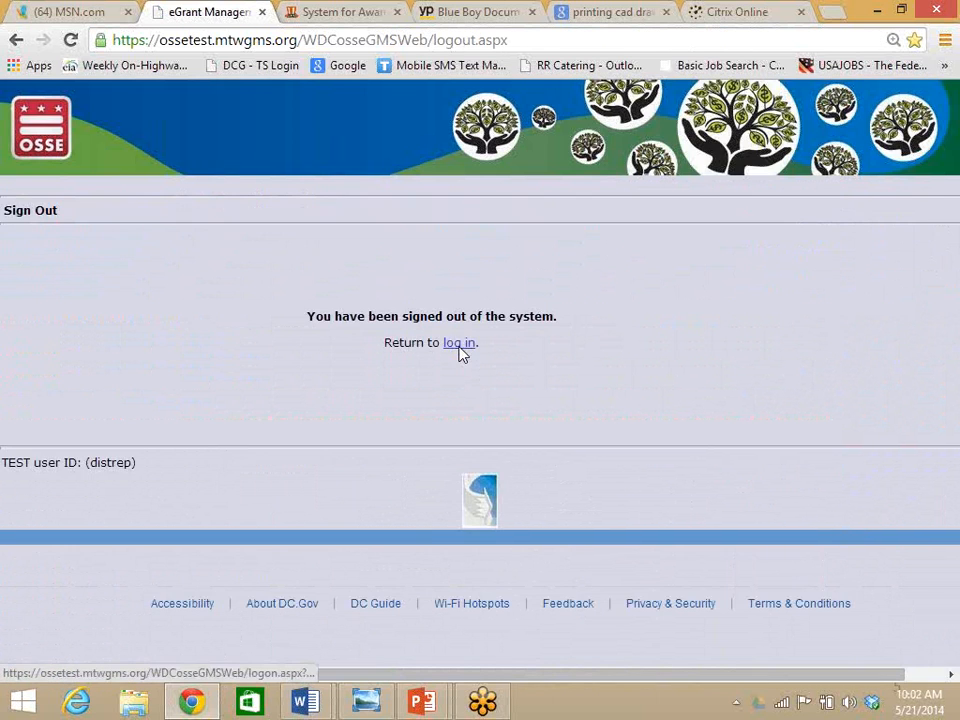
click(459, 347)
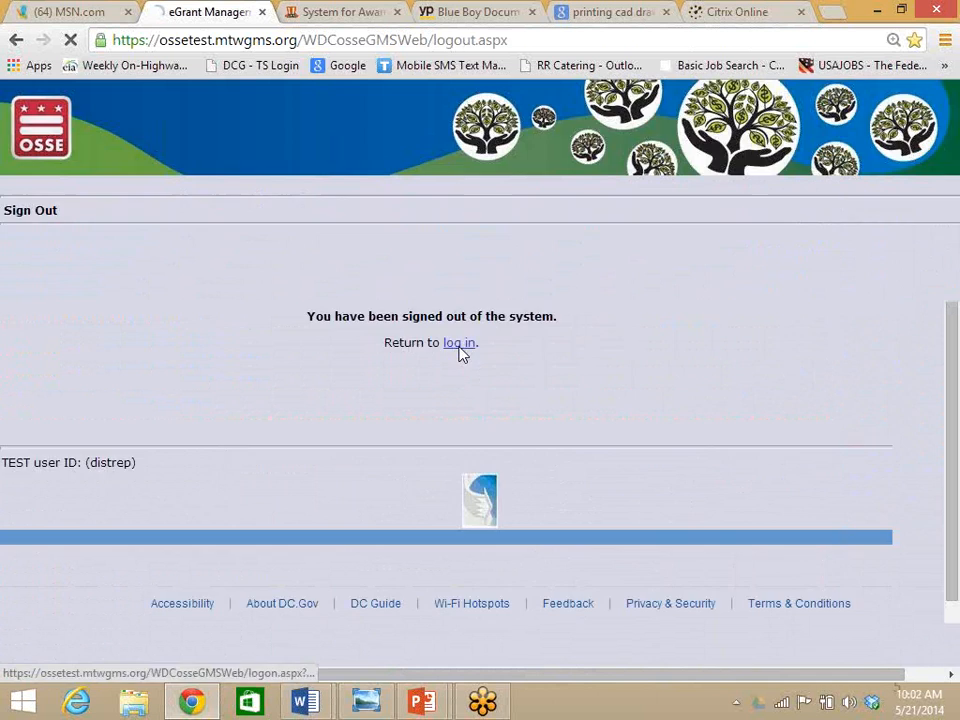
click(417, 321)
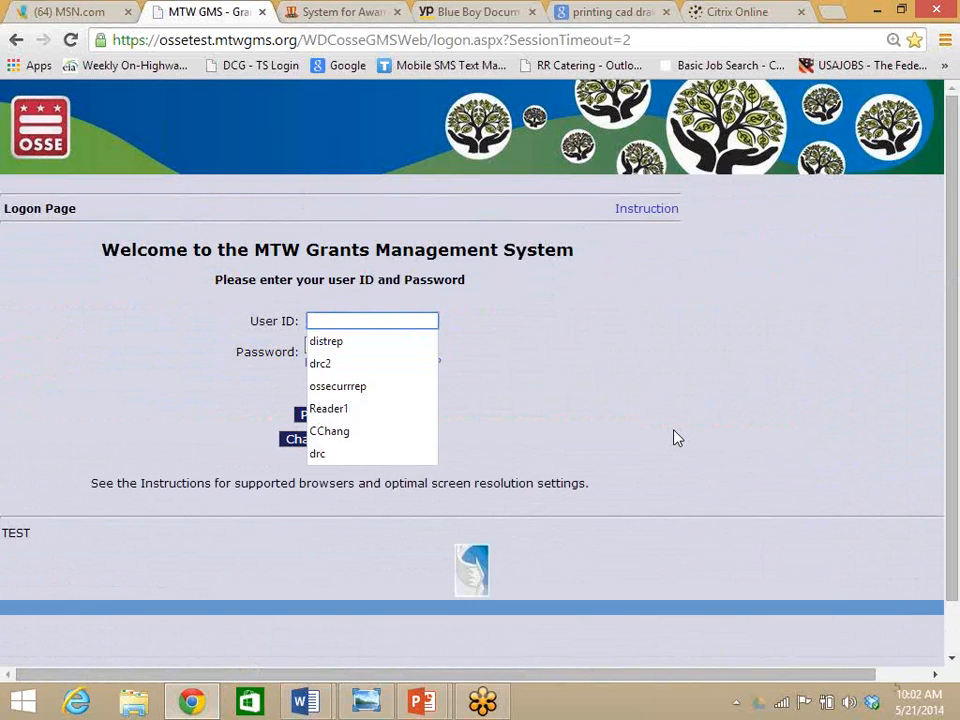
click(390, 364)
click(390, 343)
text(•••)
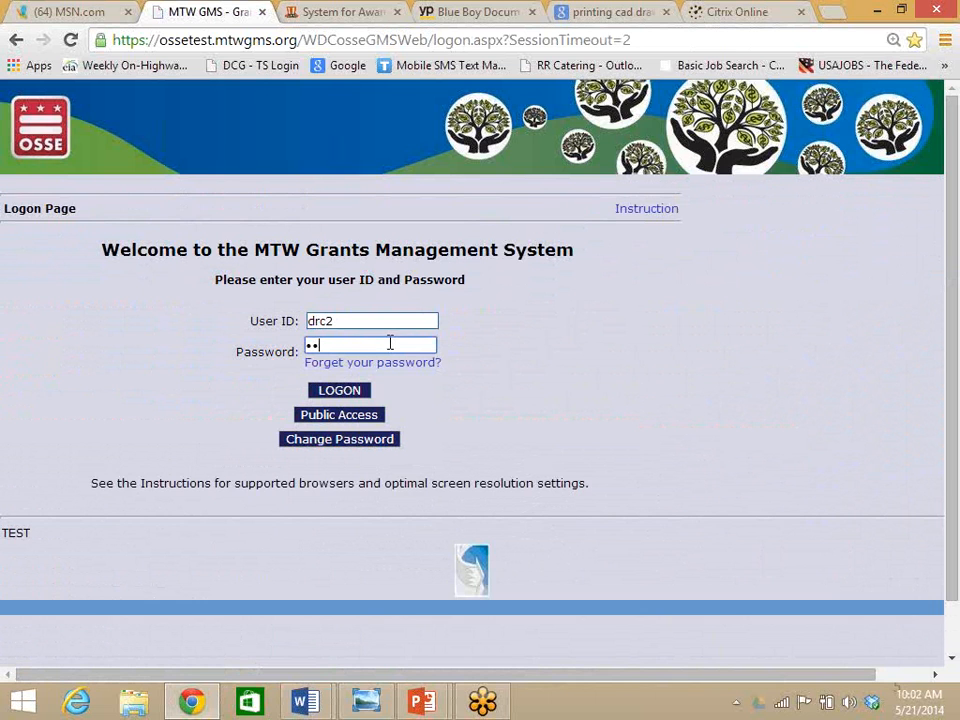
text(•)
key(Return)
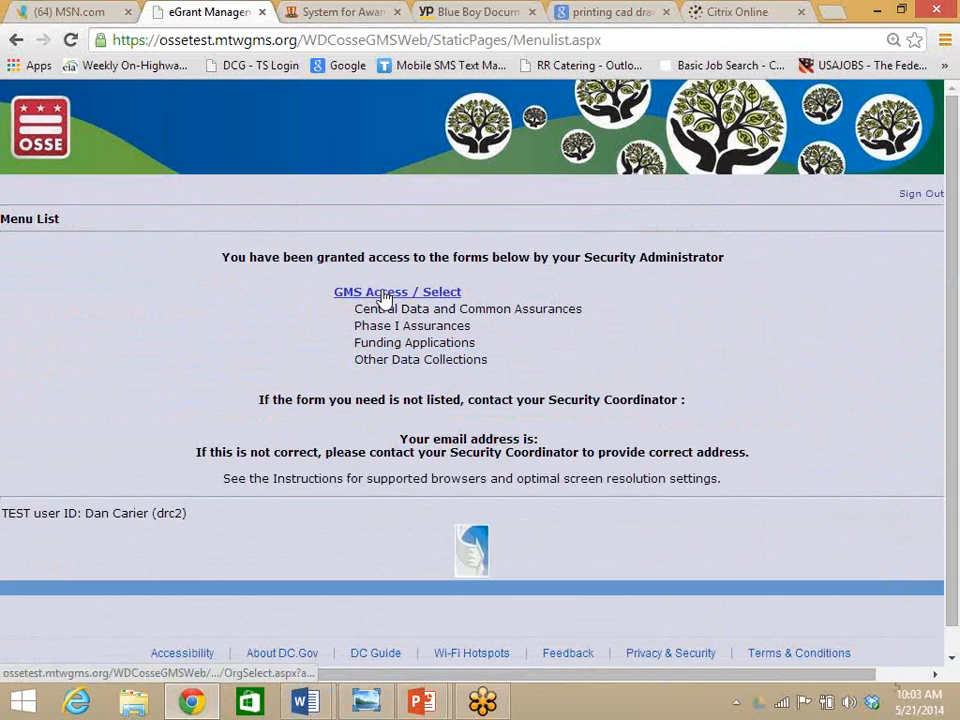
Open the Central Data original application for Roots PCS and go to its Page_Lock Control page
click(384, 294)
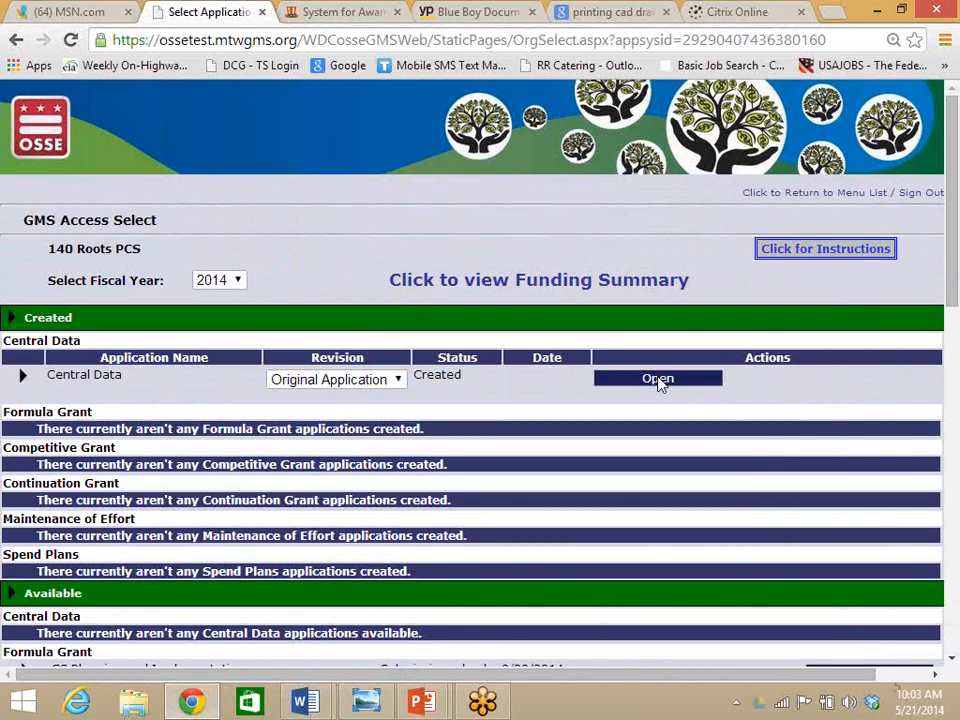
click(658, 379)
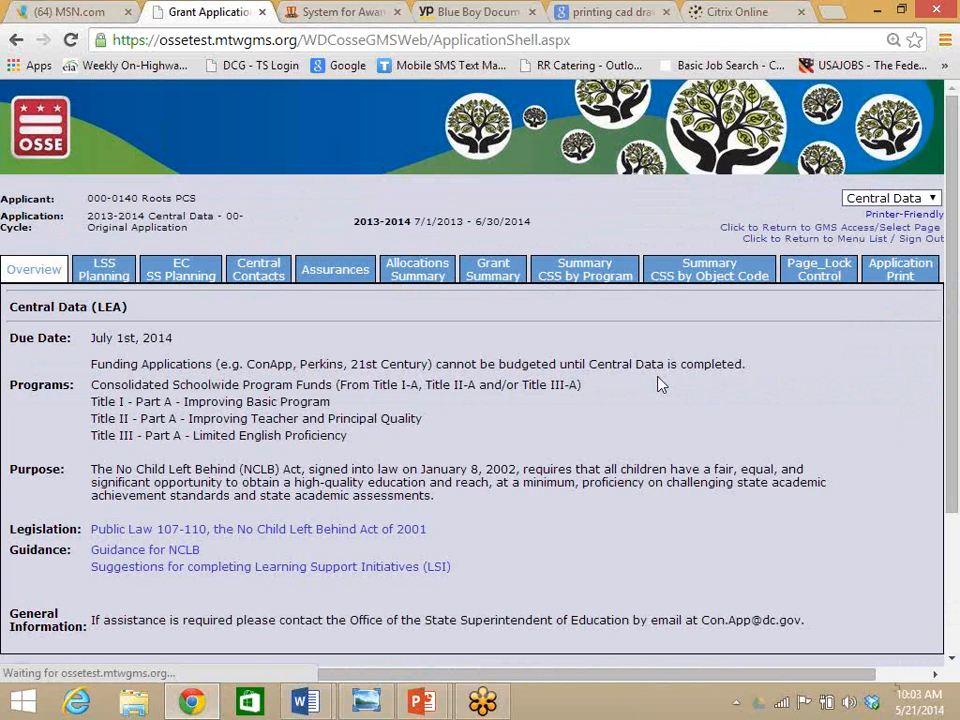
click(818, 270)
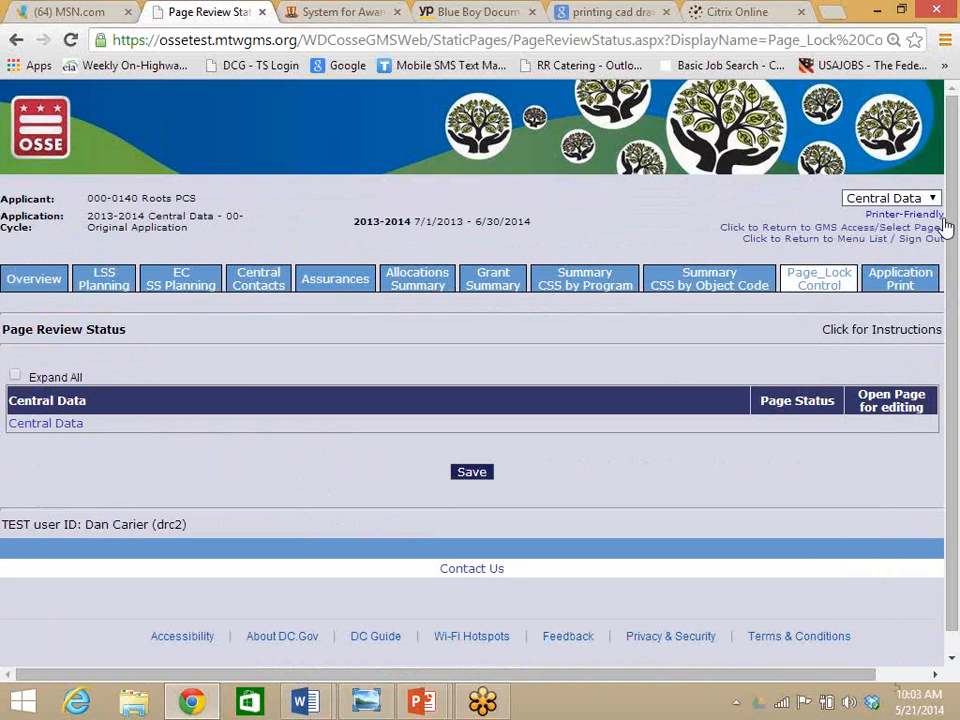
Expand all Central Data entries, examine each page's lock status and open-for-editing option, and collapse the list
click(15, 377)
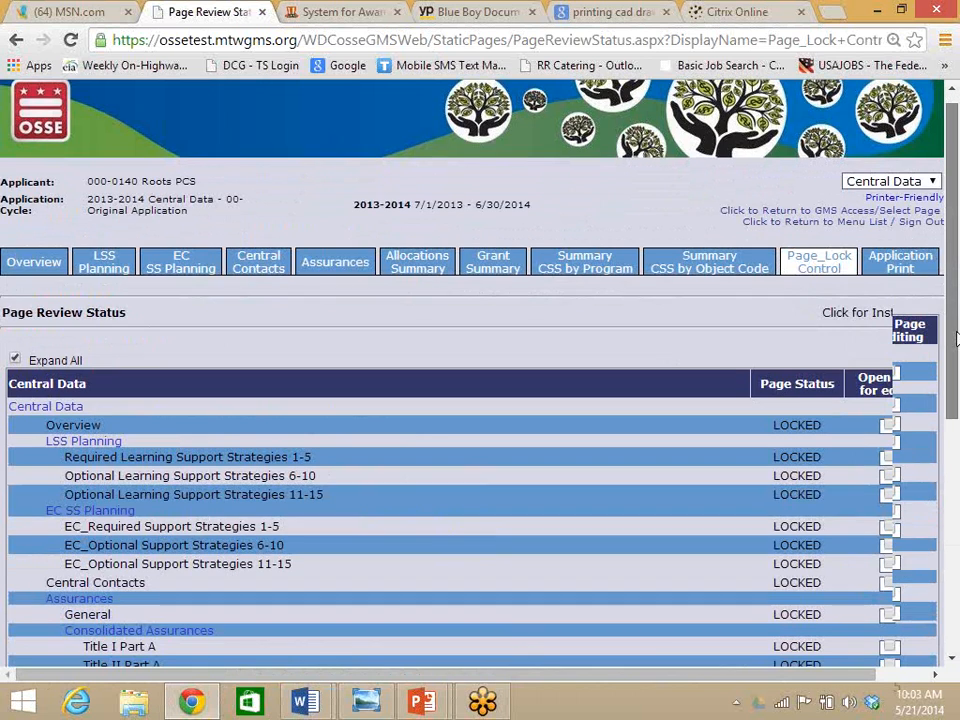
drag(955, 338, 957, 428)
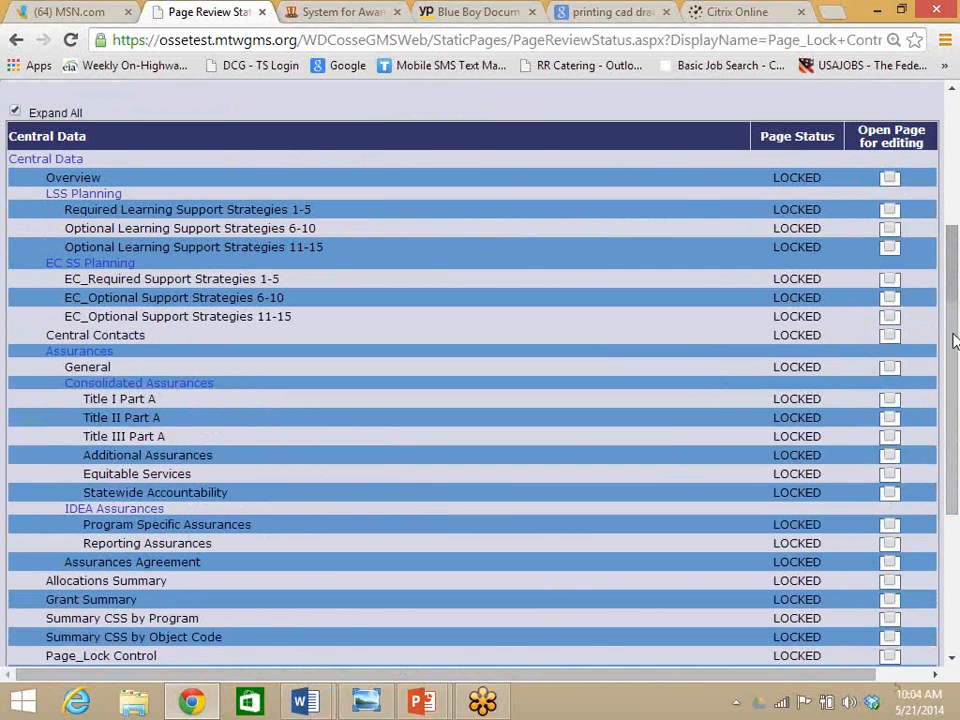
drag(952, 337, 950, 257)
scroll(238, 300, up, 2)
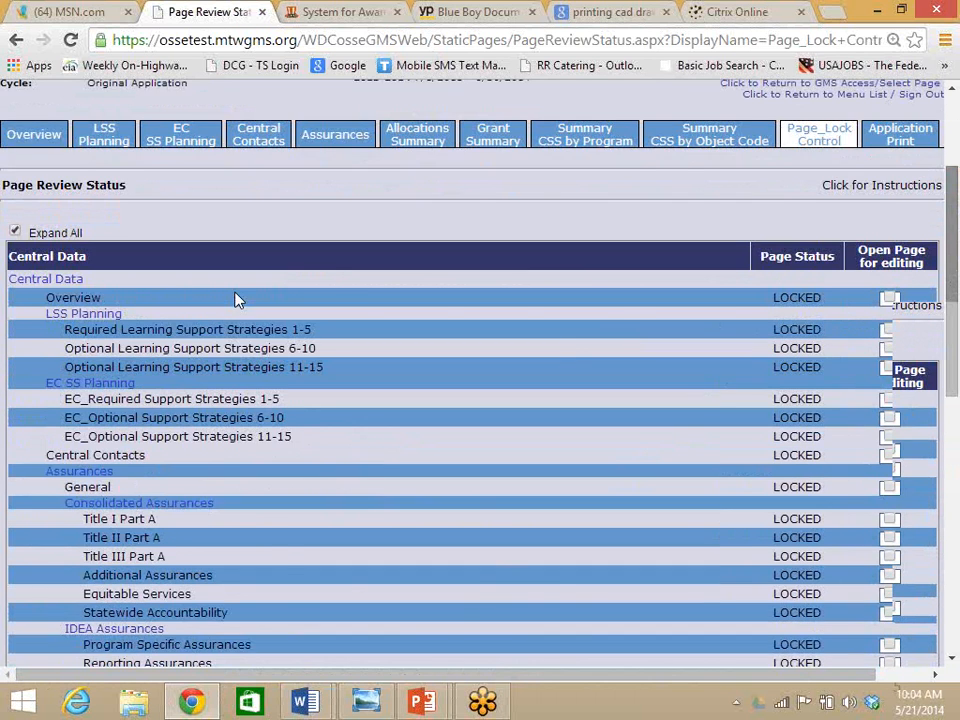
scroll(238, 300, up, 2)
click(15, 352)
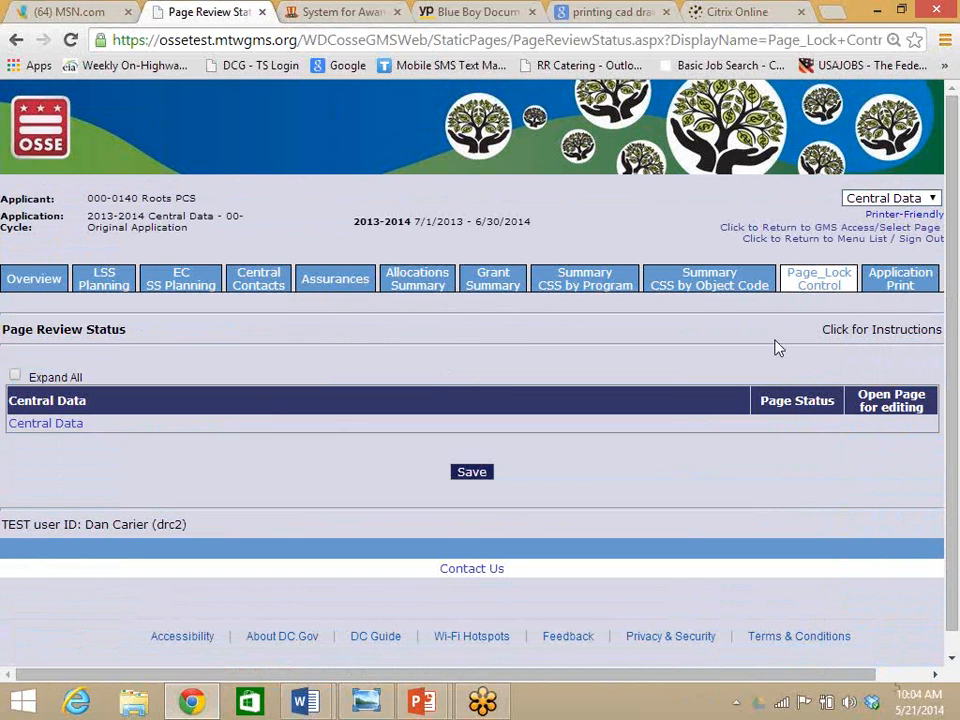
Open Application Print in printer-friendly view and select all Central Data pages for a print job
click(902, 285)
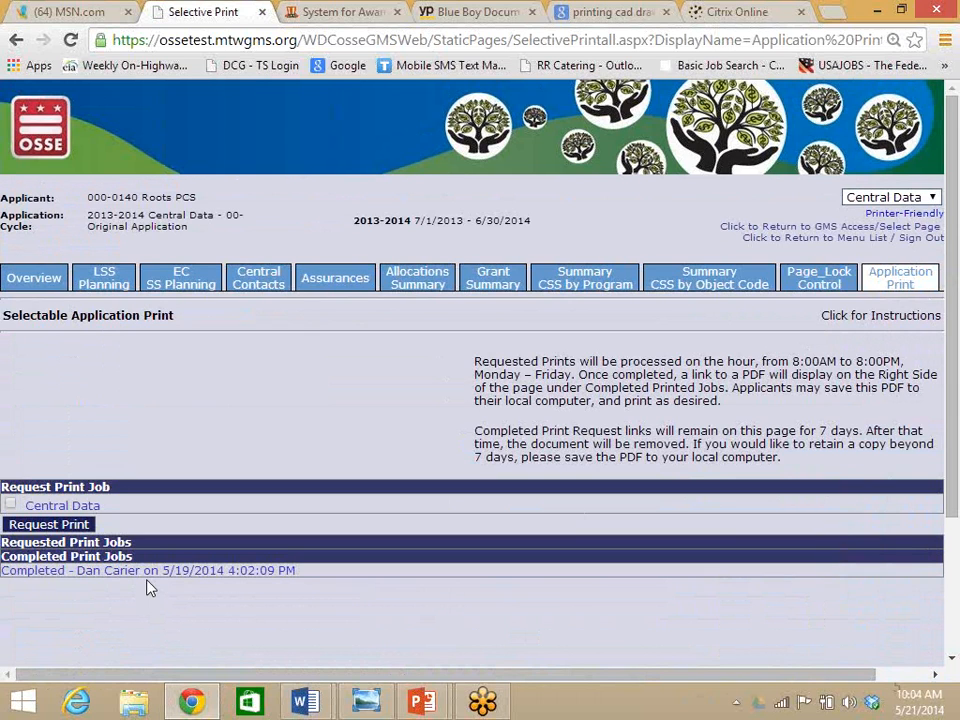
click(892, 216)
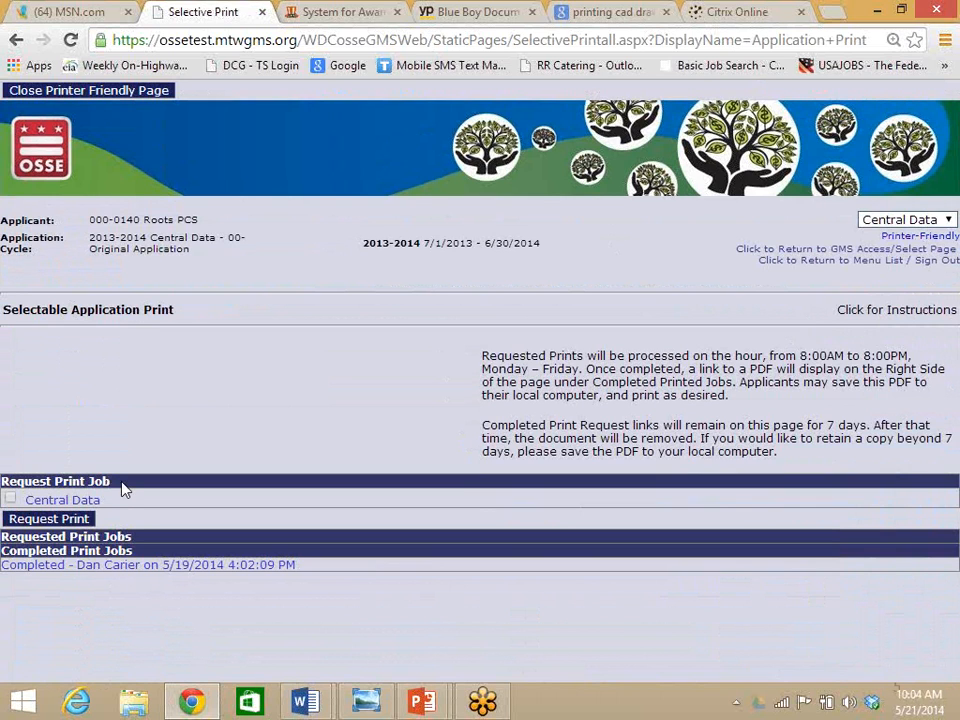
click(11, 499)
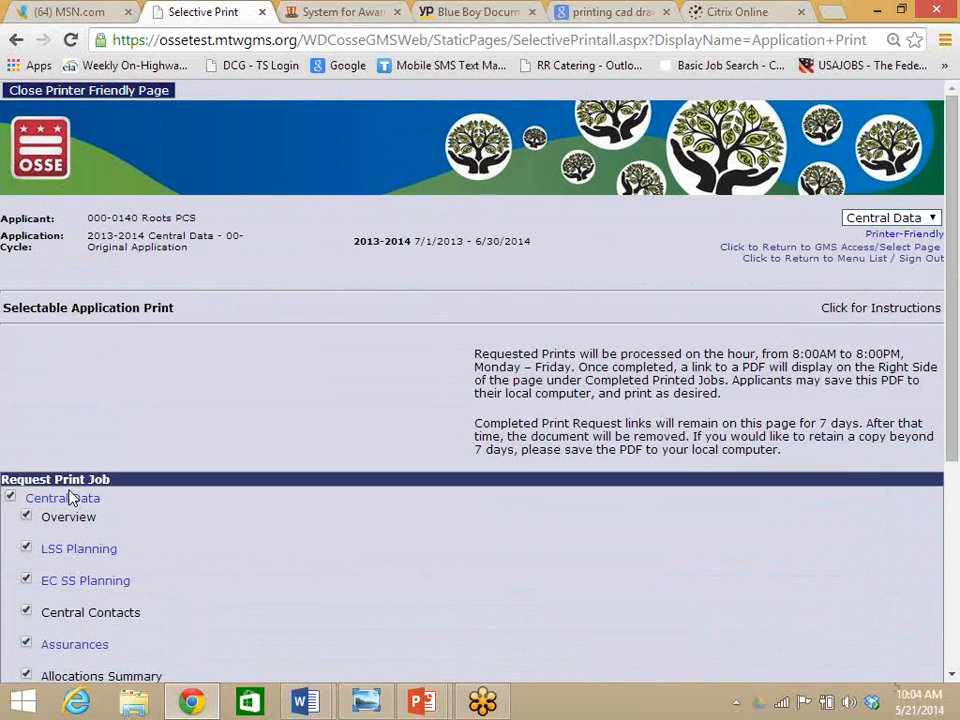
drag(952, 291, 956, 430)
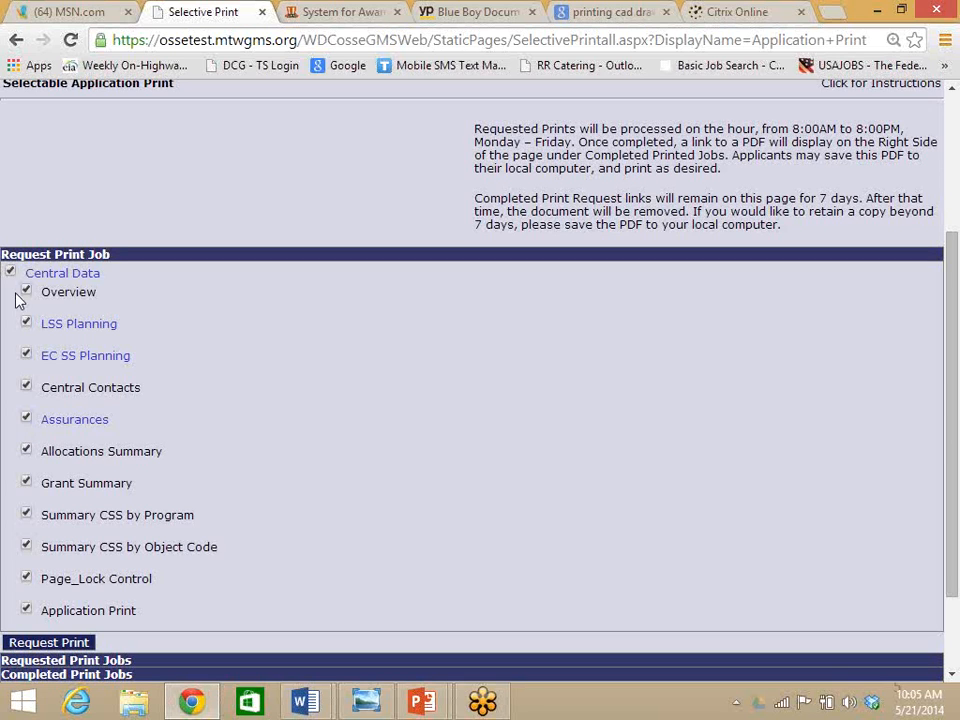
Exclude LSS Planning, EC SS Planning and Central Contacts from the print job and include them again
click(26, 323)
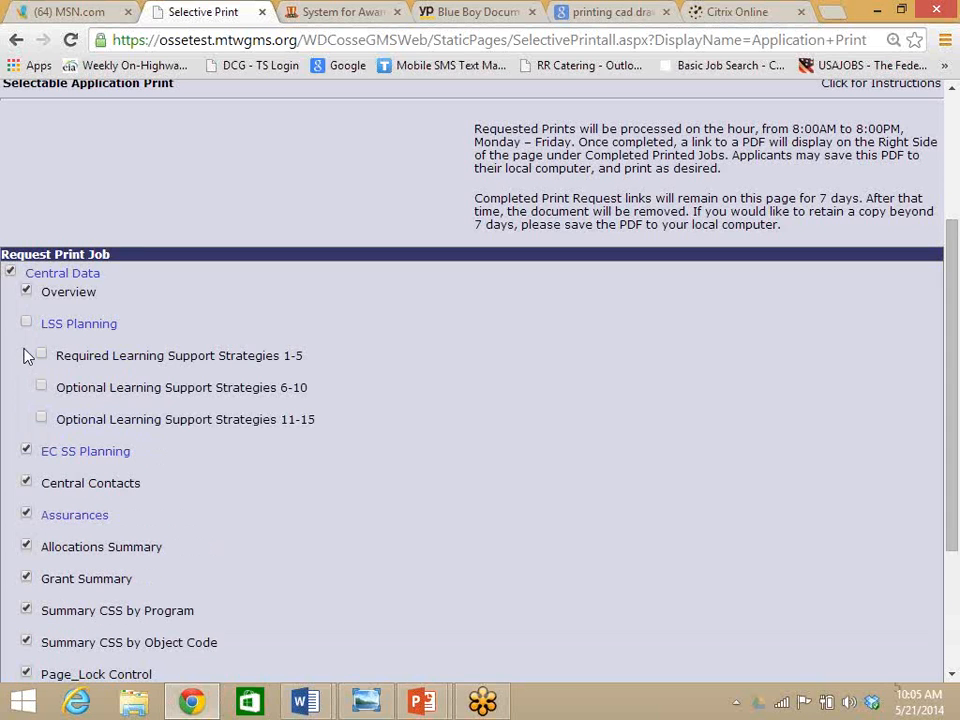
click(26, 451)
click(26, 578)
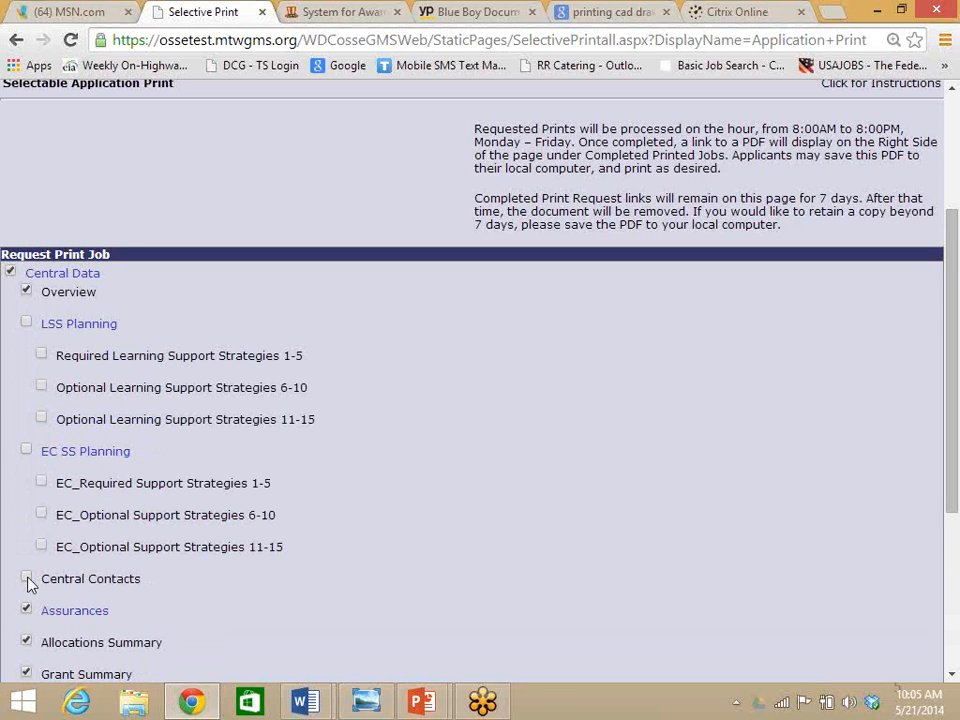
click(27, 579)
click(26, 451)
click(27, 324)
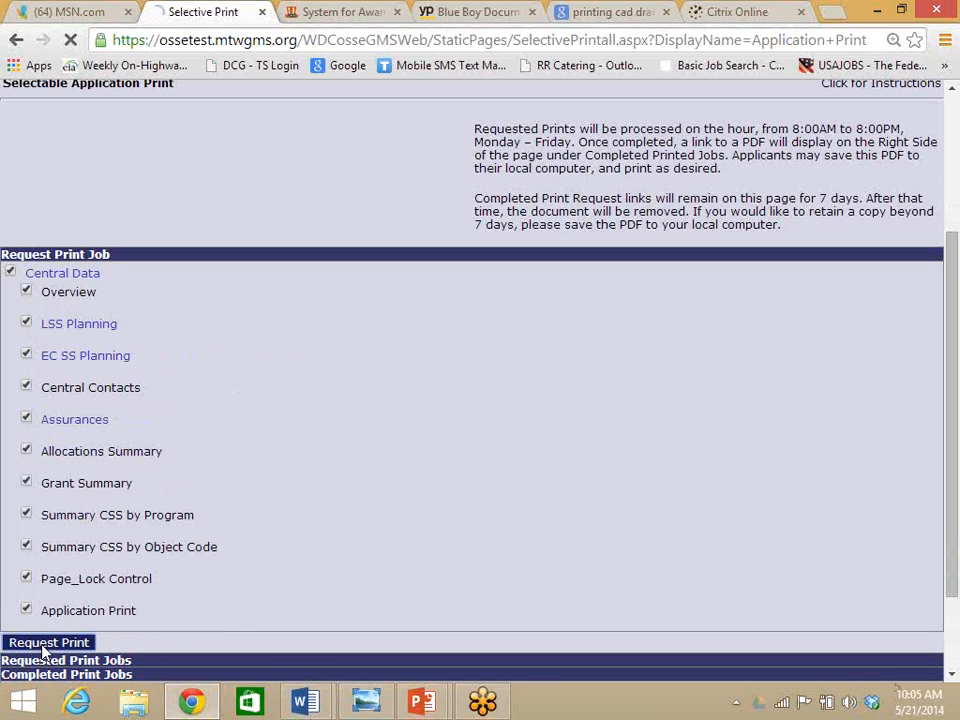
Submit the print request for all selected Central Data pages
click(15, 646)
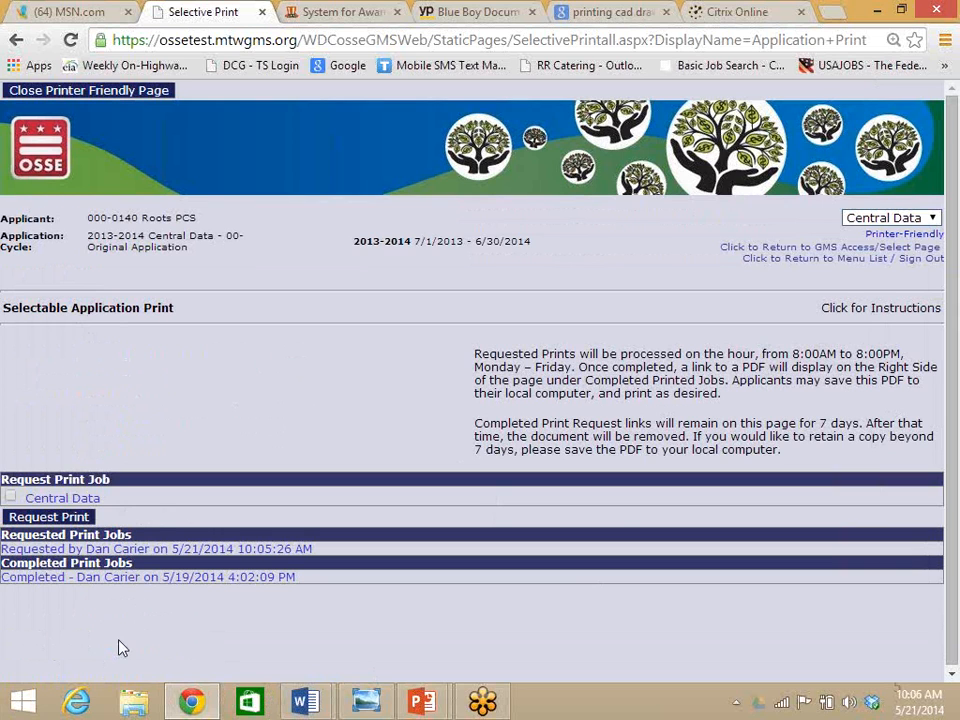
Open the completed print job from 5/19/2014 as a PDF and look through its pages
click(128, 578)
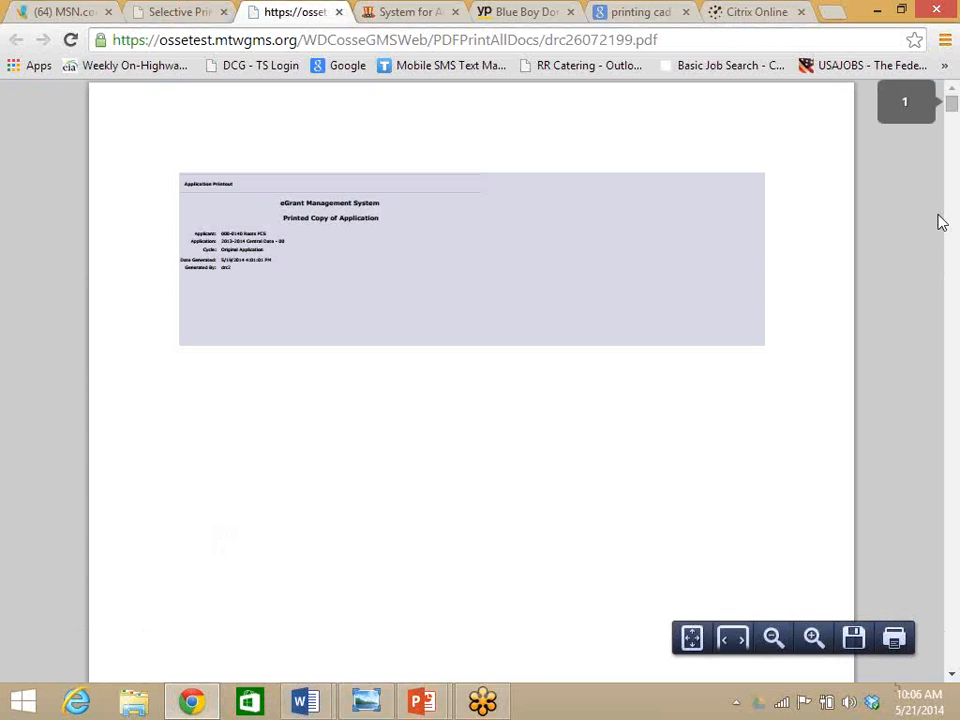
drag(953, 103, 953, 138)
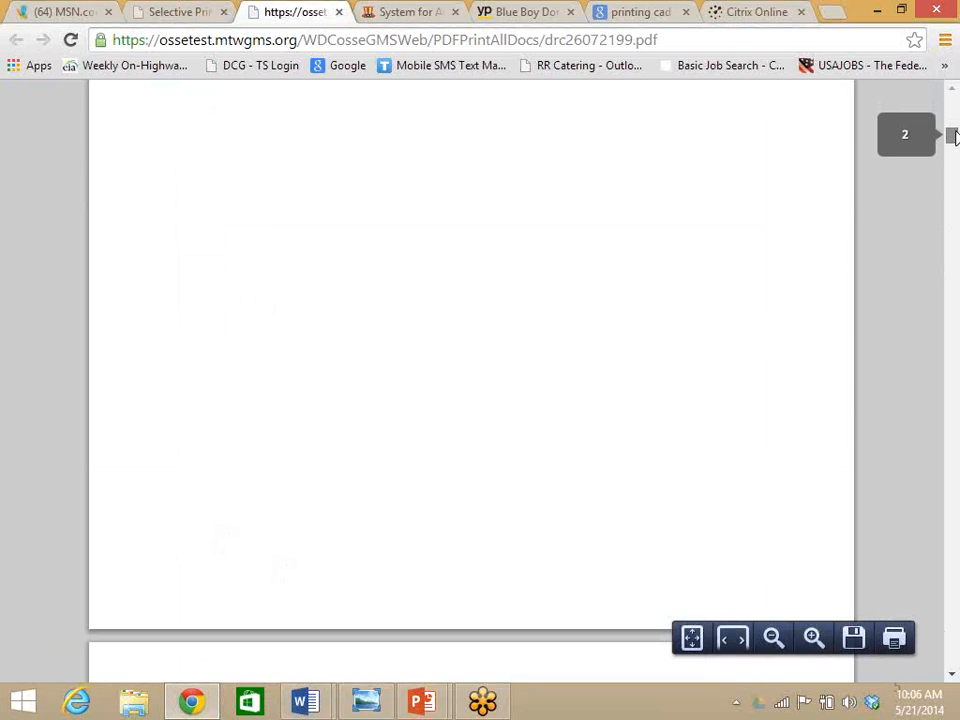
drag(953, 138, 953, 186)
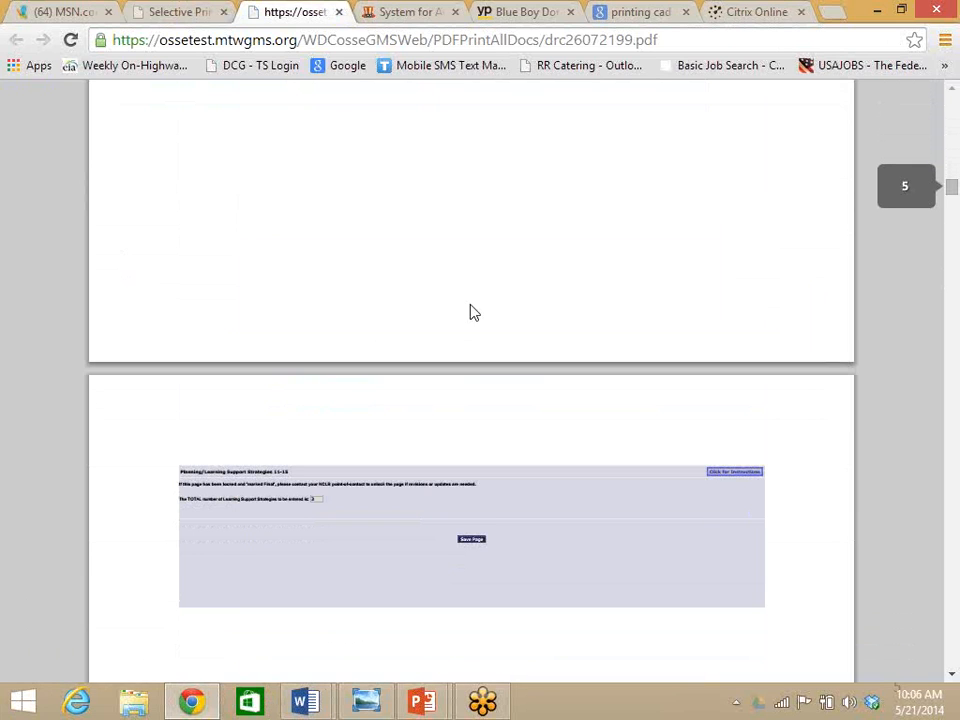
drag(953, 185, 953, 208)
mouse_move(741, 673)
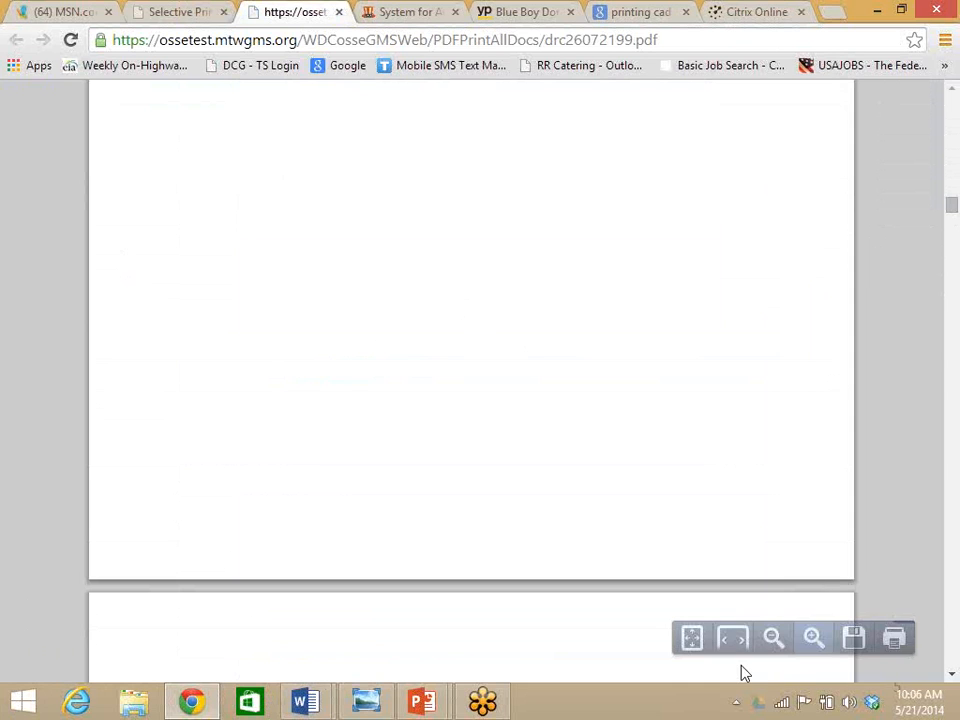
Bring up the save dialog for the application PDF, cancel it and close the document
click(853, 640)
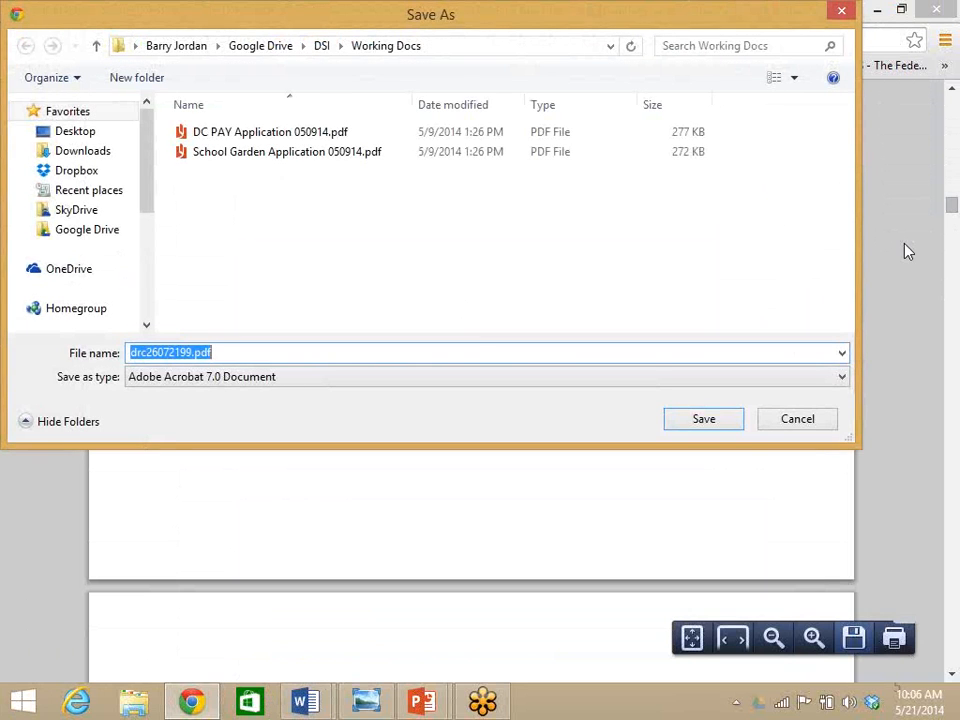
click(843, 12)
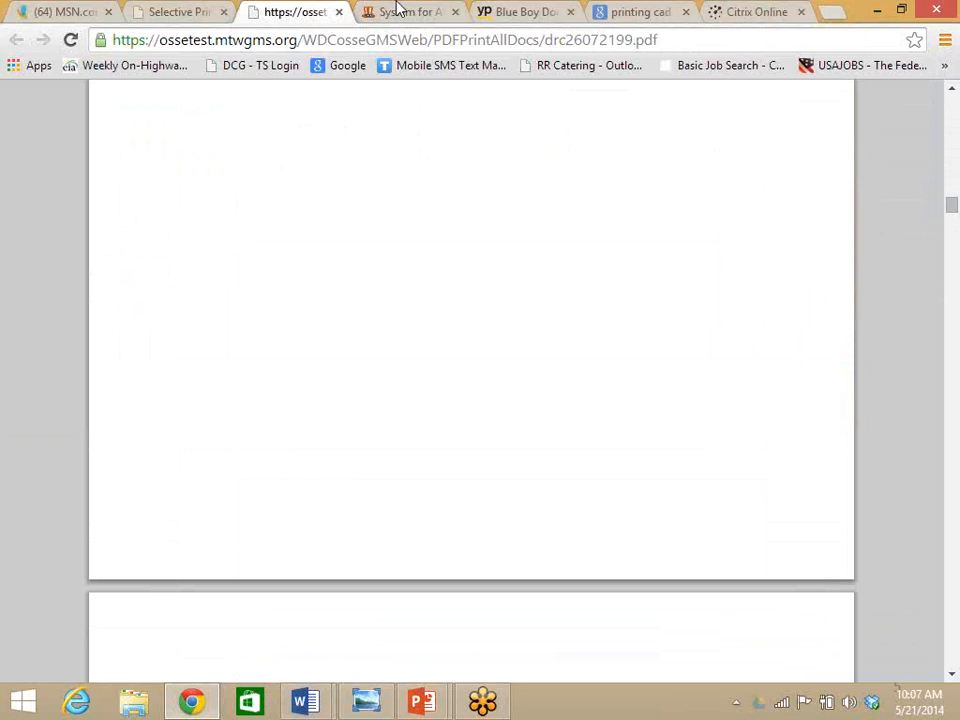
double_click(342, 13)
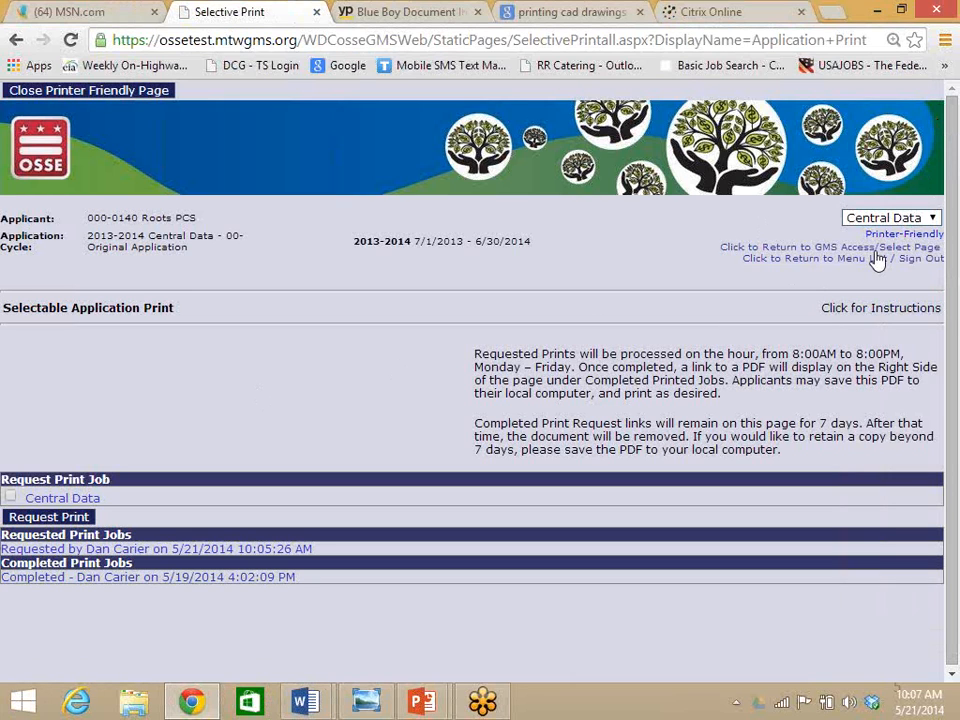
Close the printer-friendly view, return to the menu list and reopen the Central Data application from GMS Access / Select
click(73, 91)
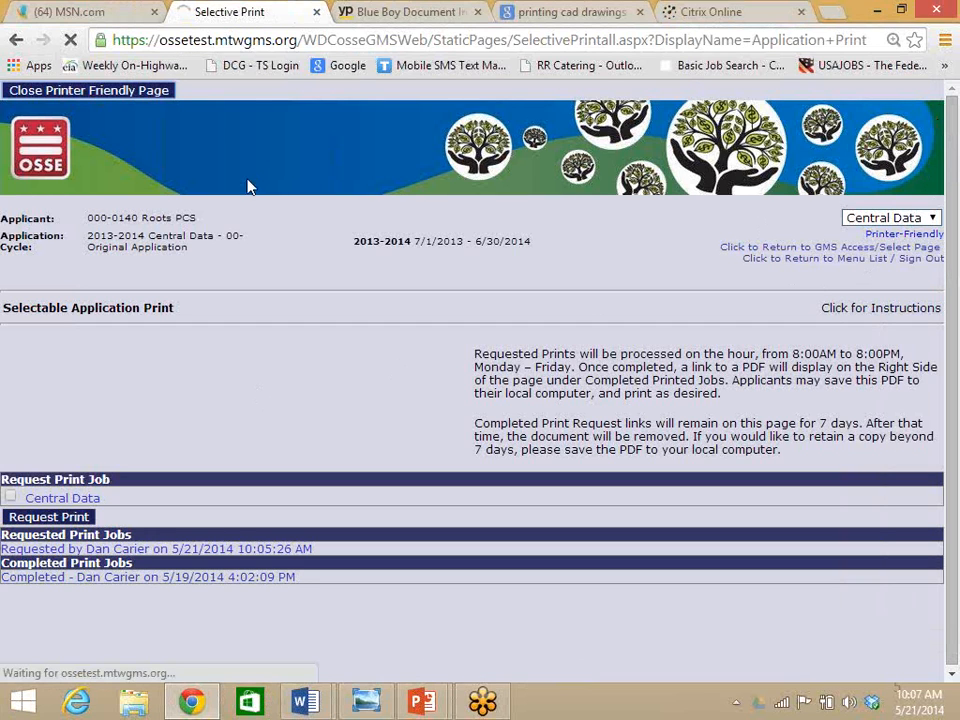
click(803, 259)
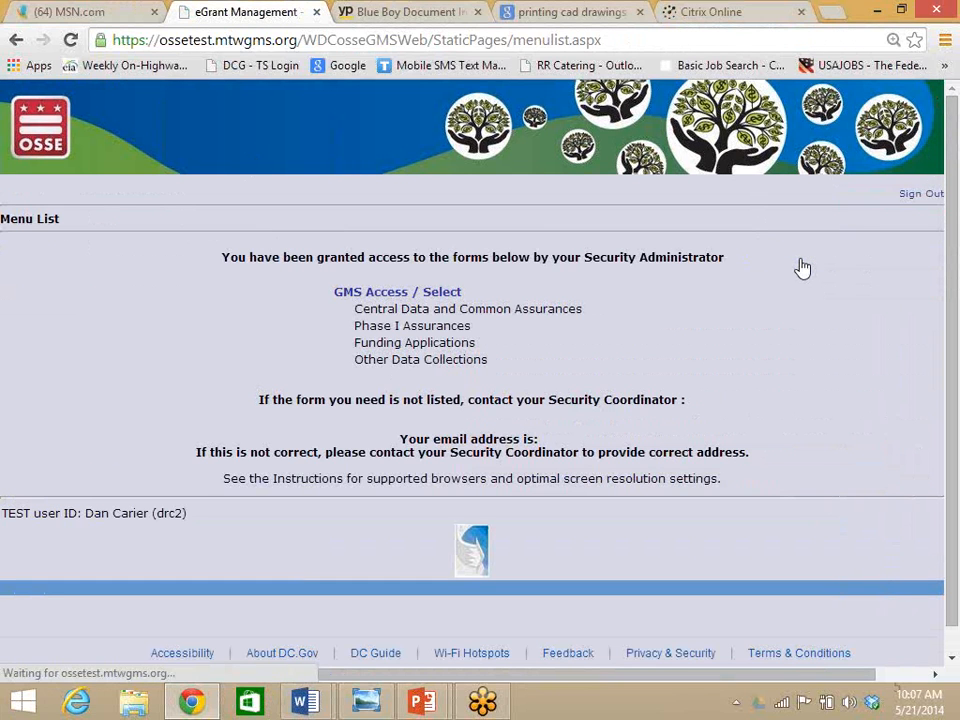
click(385, 297)
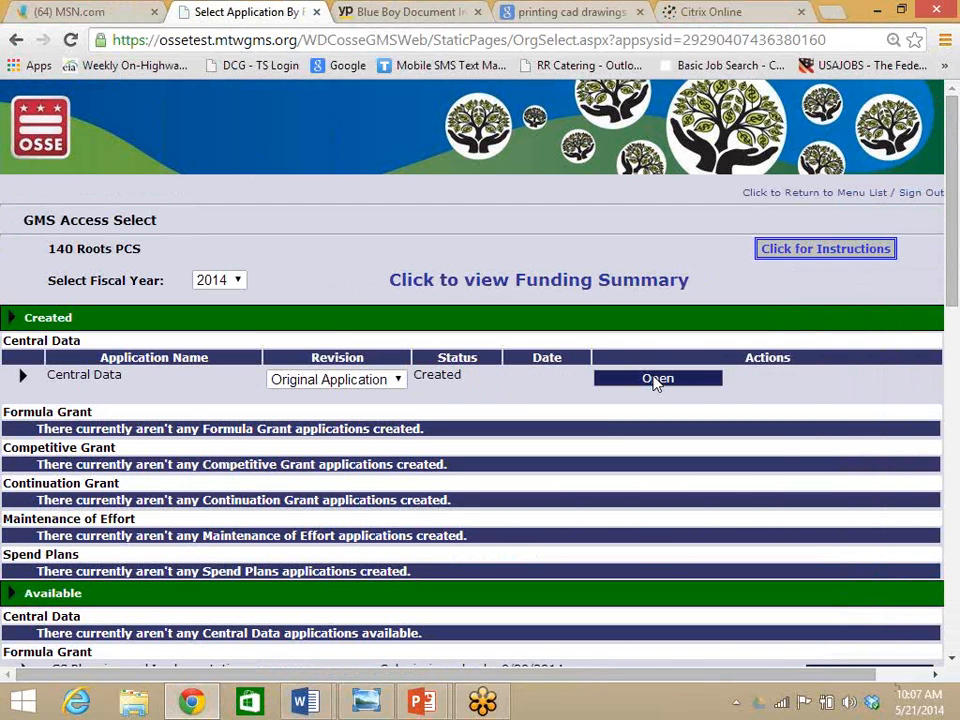
click(656, 379)
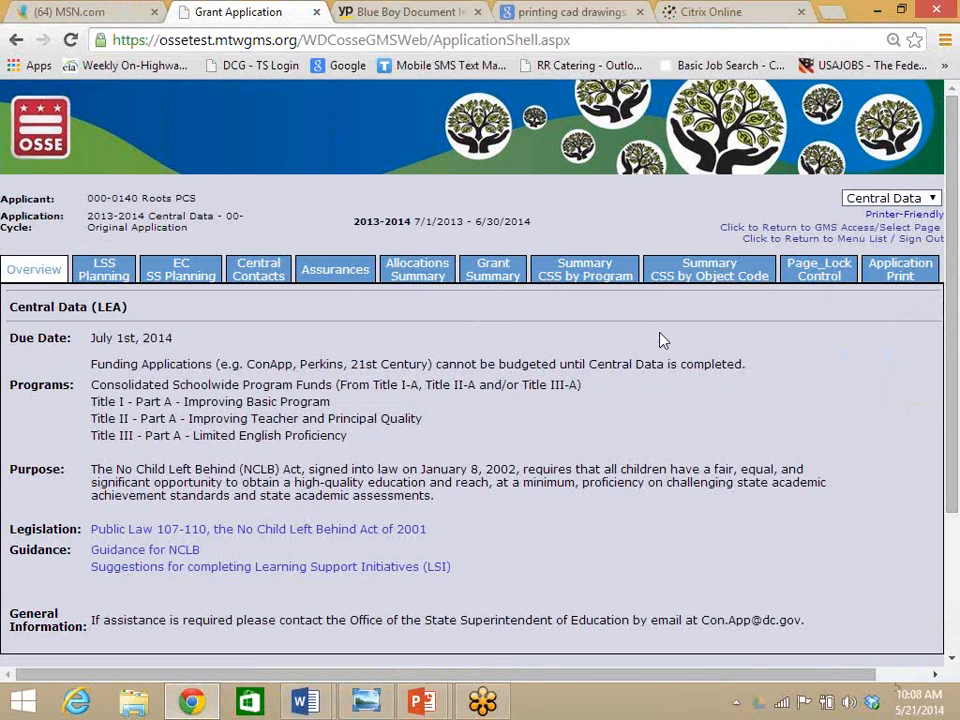
Return to GMS Access / Select through the menu list and examine the available formula and competitive grant applications
click(820, 239)
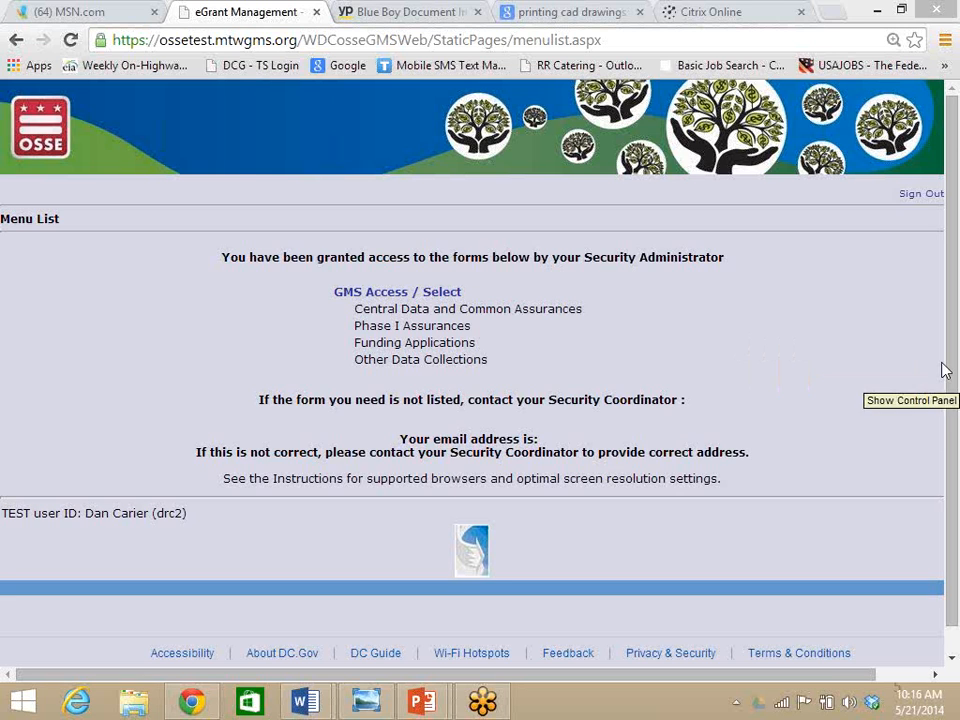
click(731, 78)
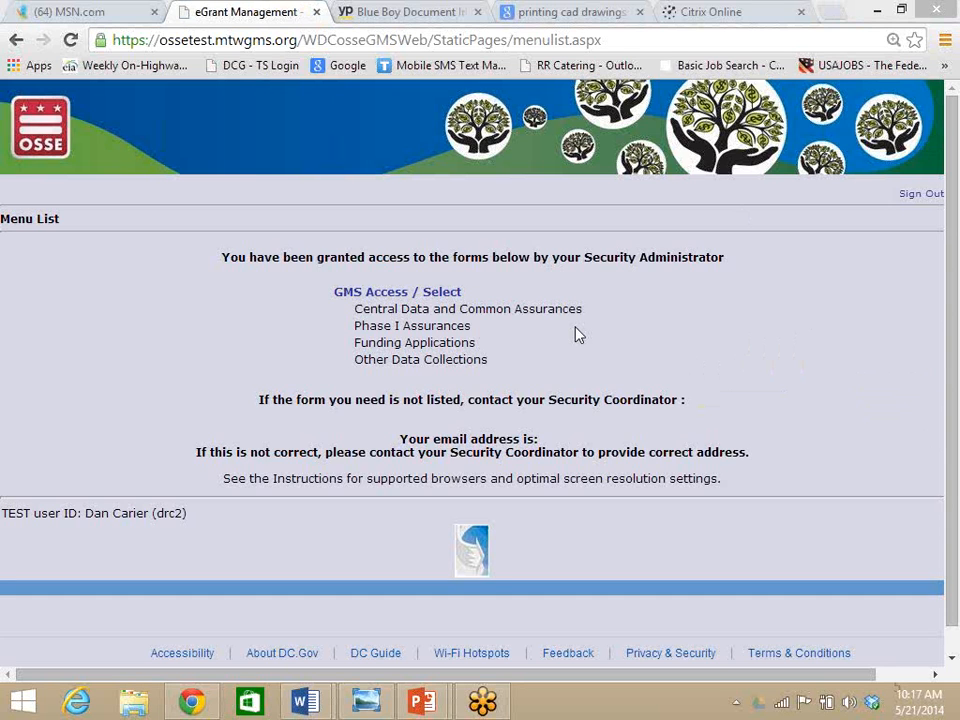
click(424, 302)
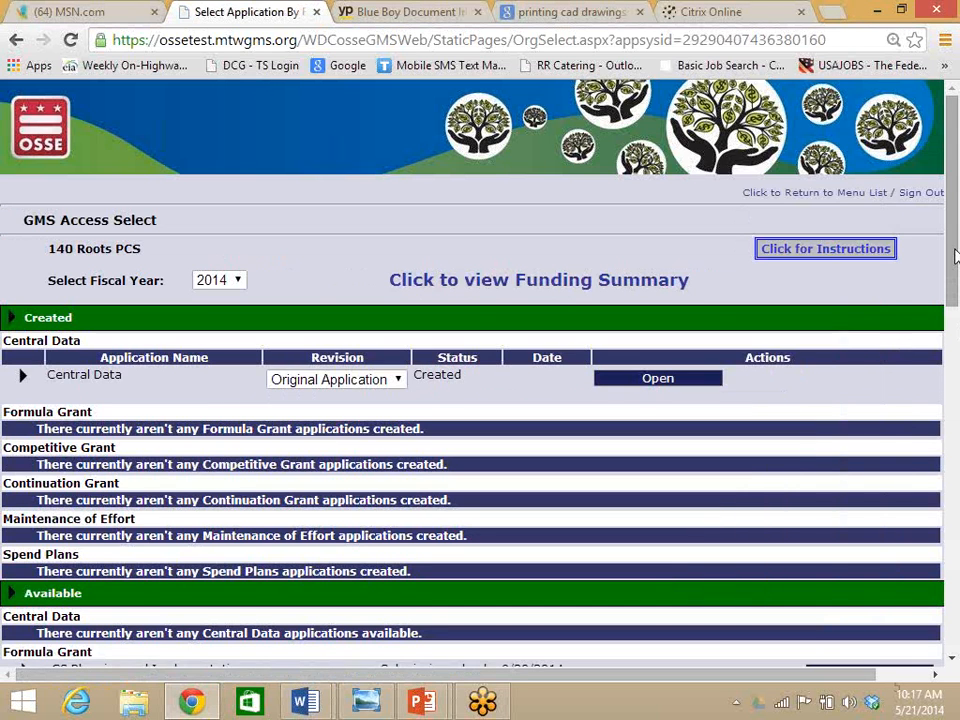
drag(951, 265, 957, 454)
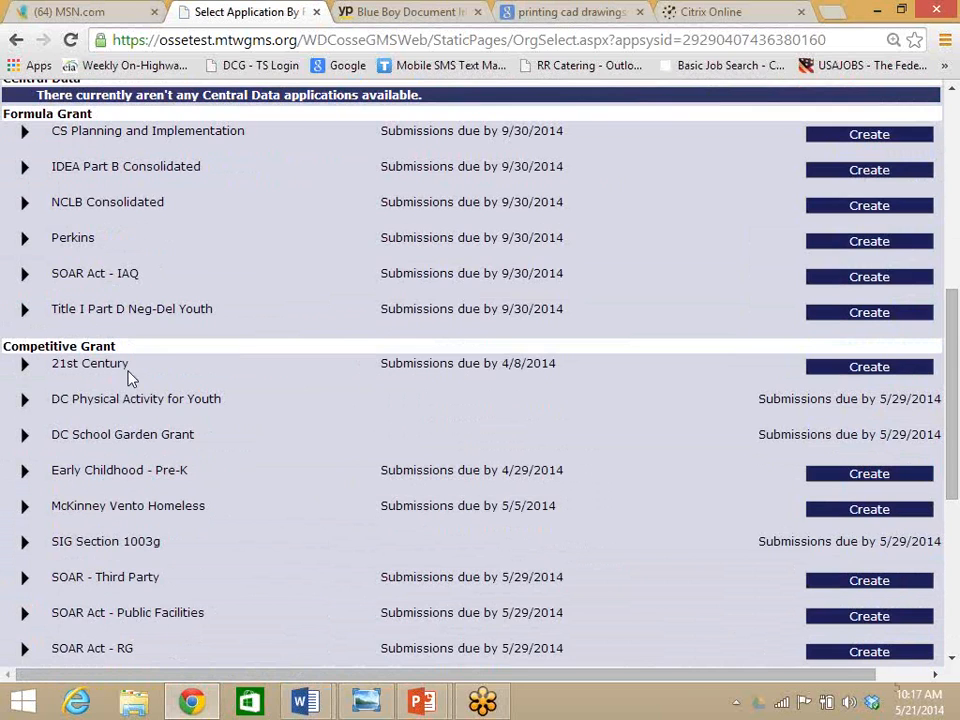
Create the 21st Century competitive grant application and look over its Overview and Contact Information pages
click(873, 367)
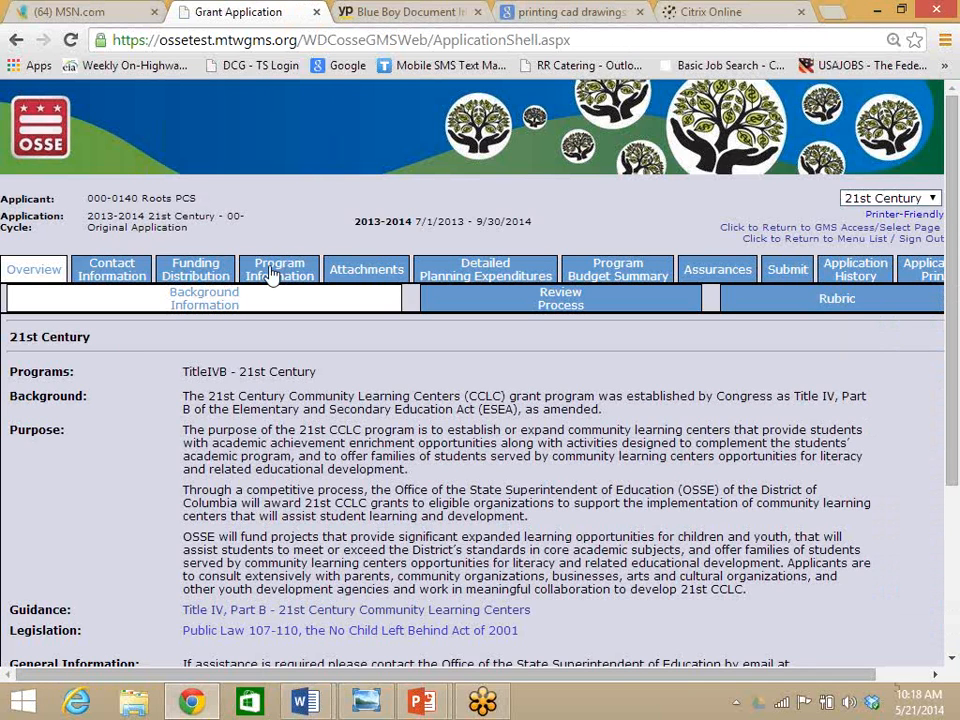
click(932, 199)
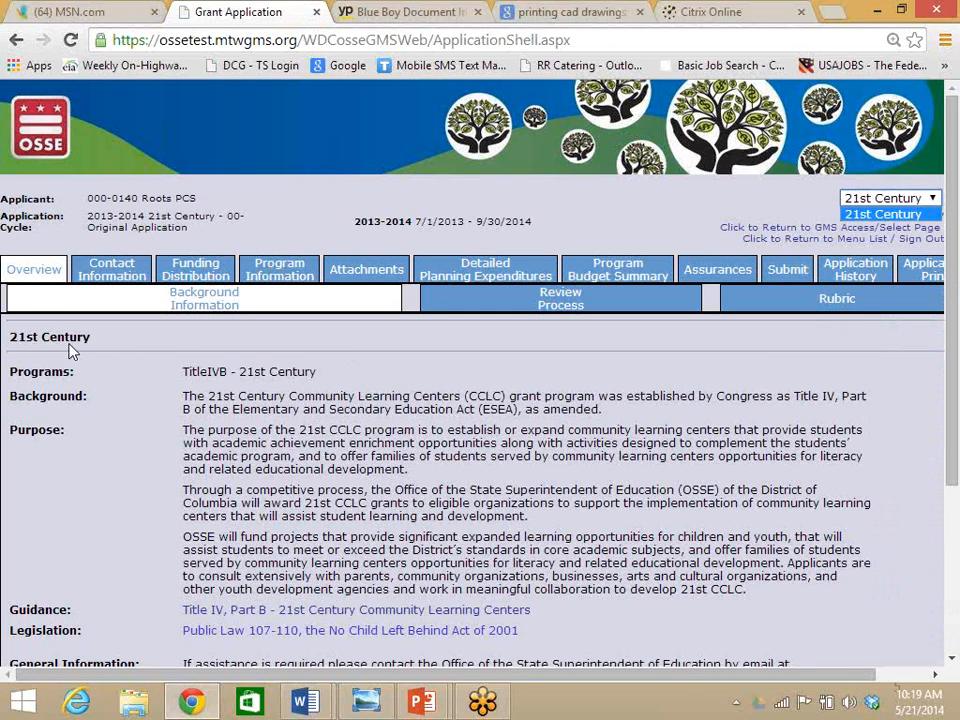
click(37, 438)
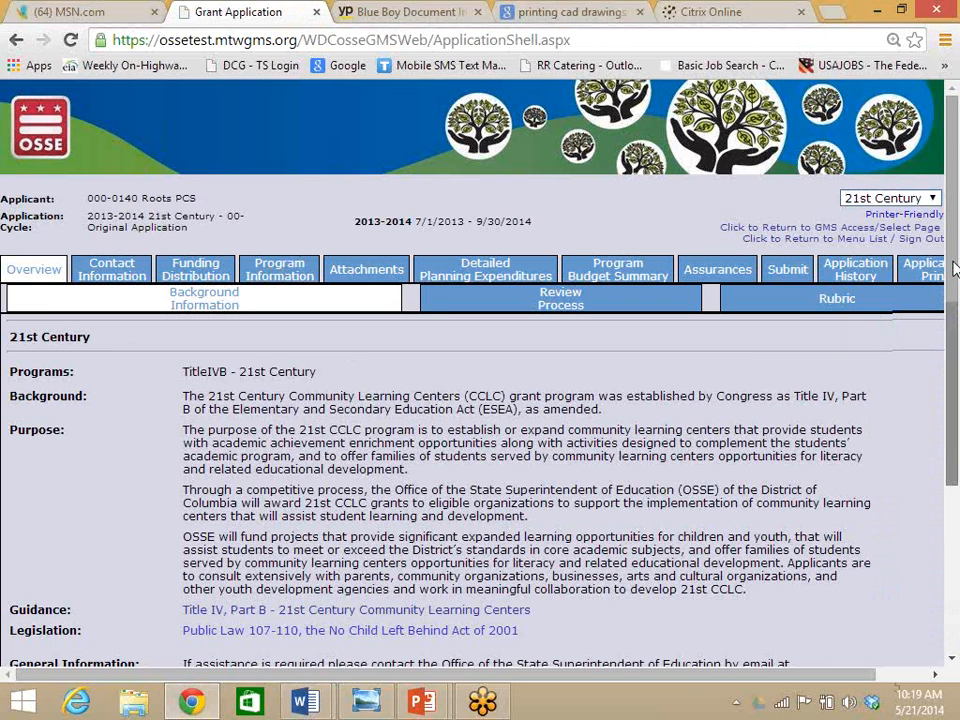
drag(954, 268, 955, 339)
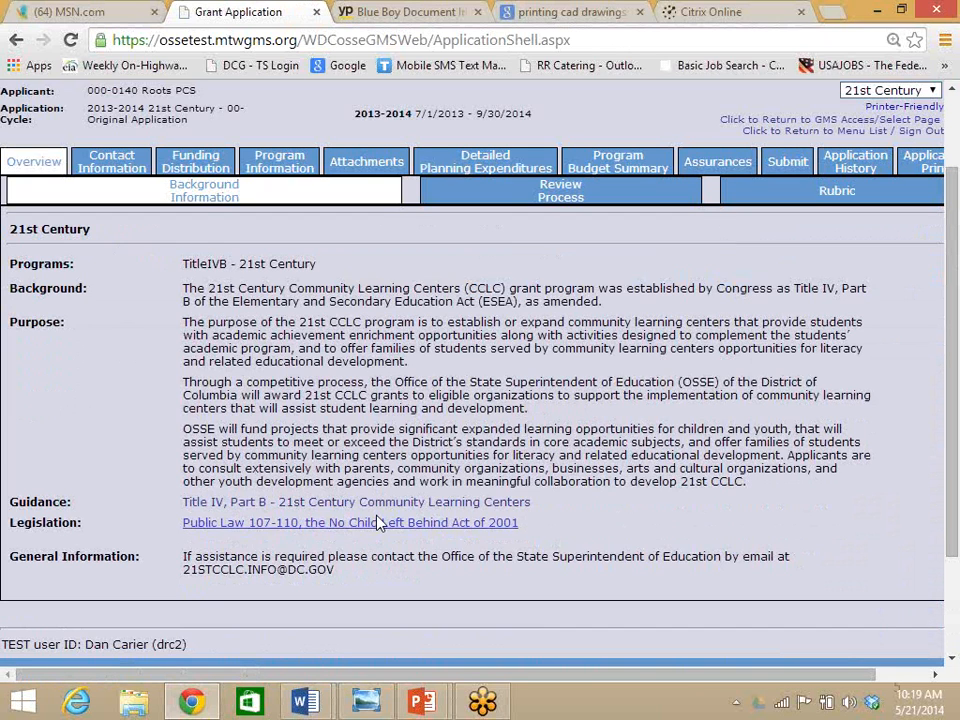
click(110, 166)
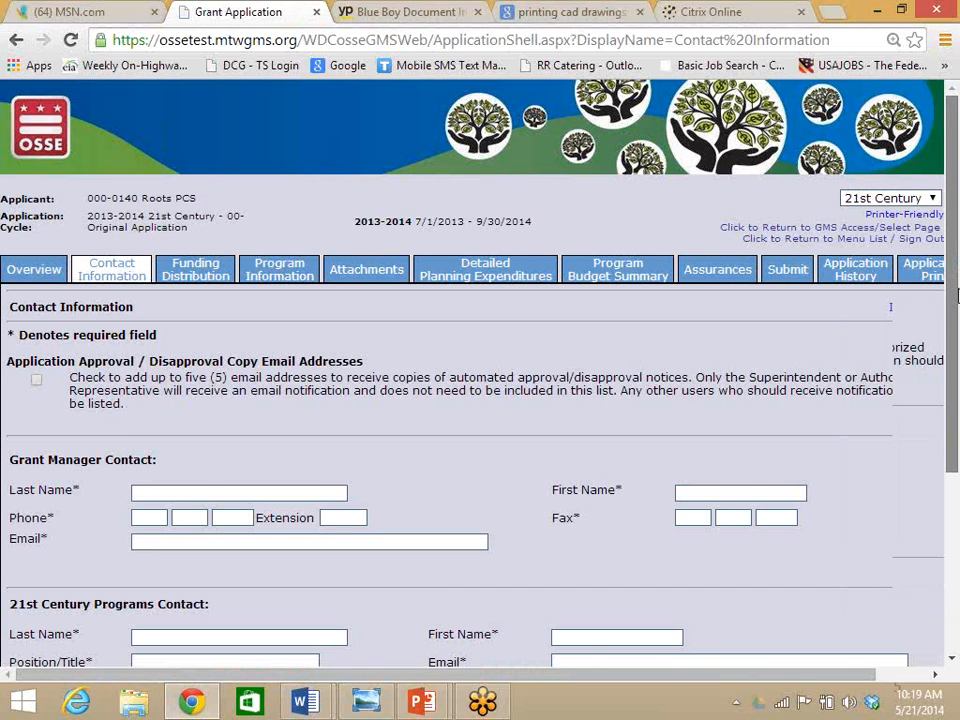
drag(955, 295, 953, 345)
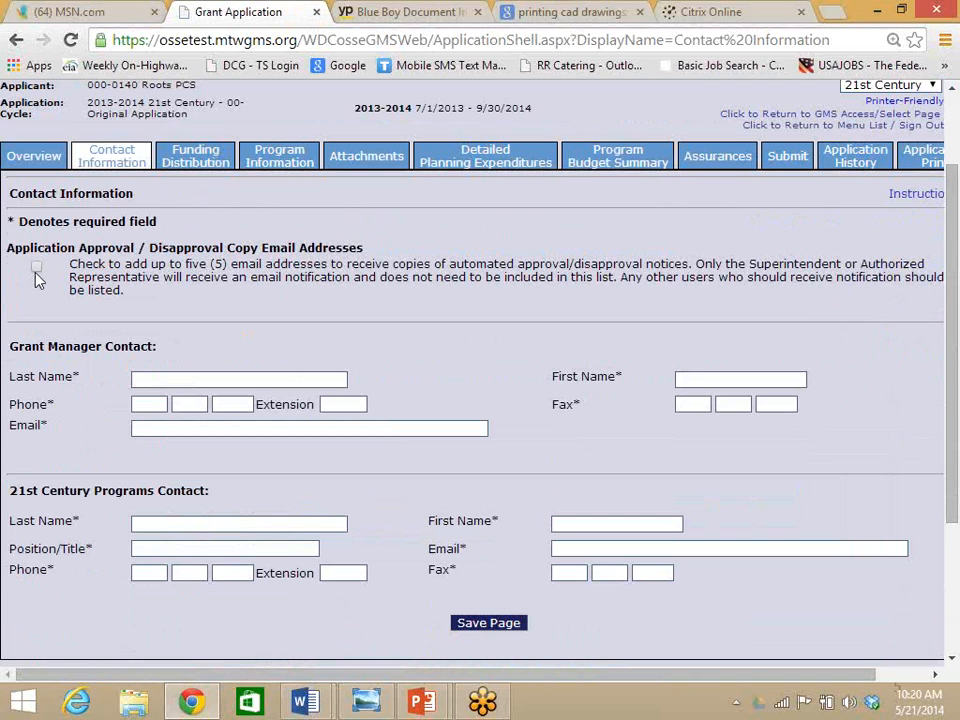
Enable the approval/disapproval copy email addresses, add entry fields up to five, and turn the option back off
click(36, 272)
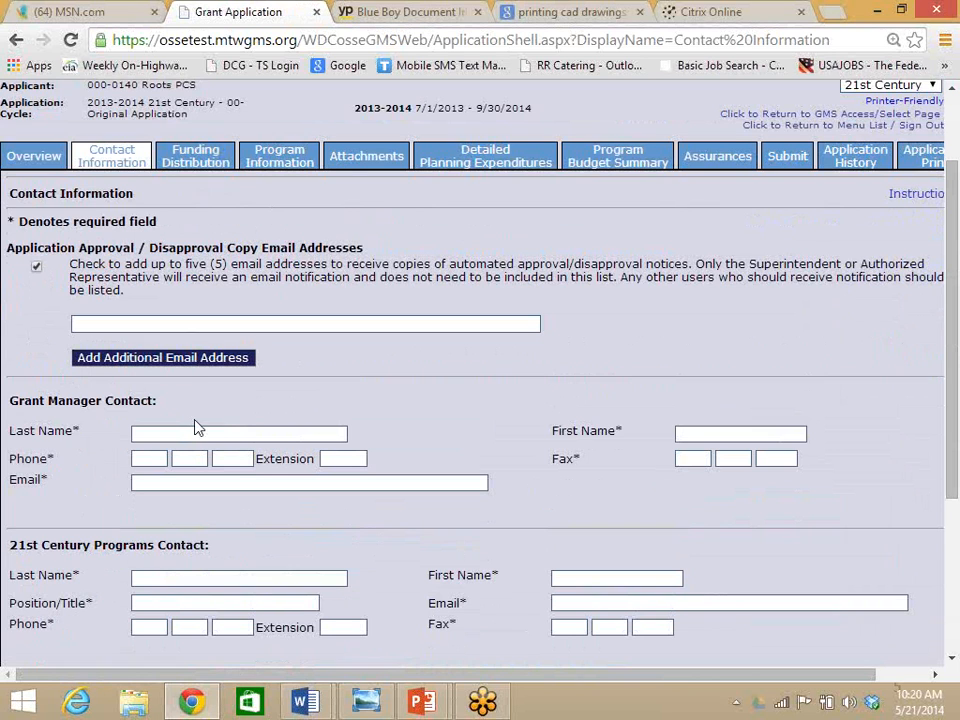
click(180, 360)
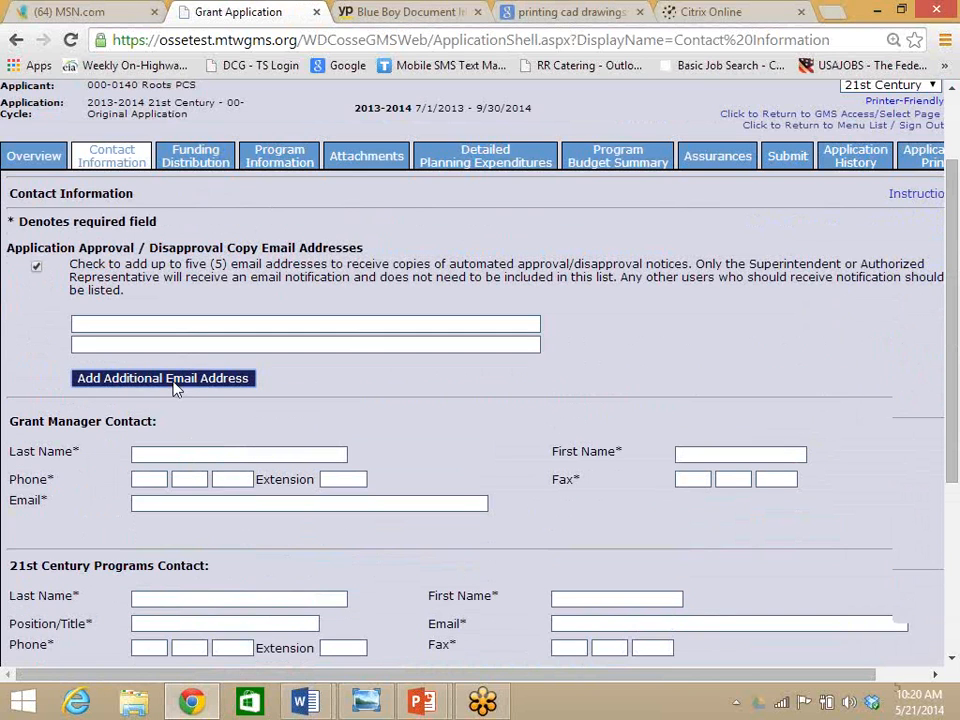
click(173, 381)
click(175, 402)
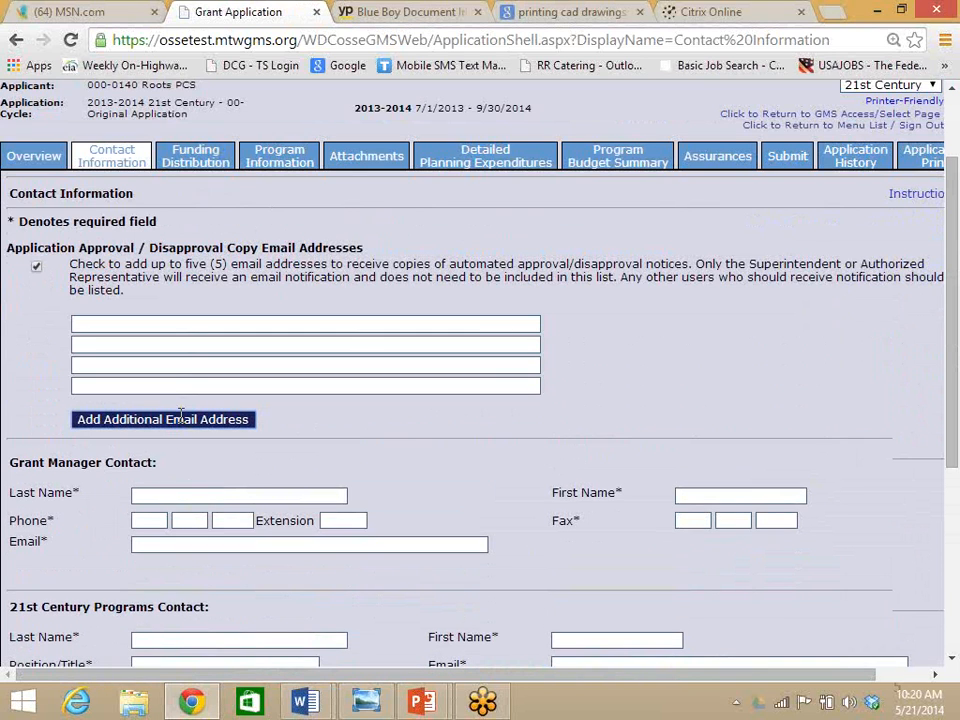
click(181, 419)
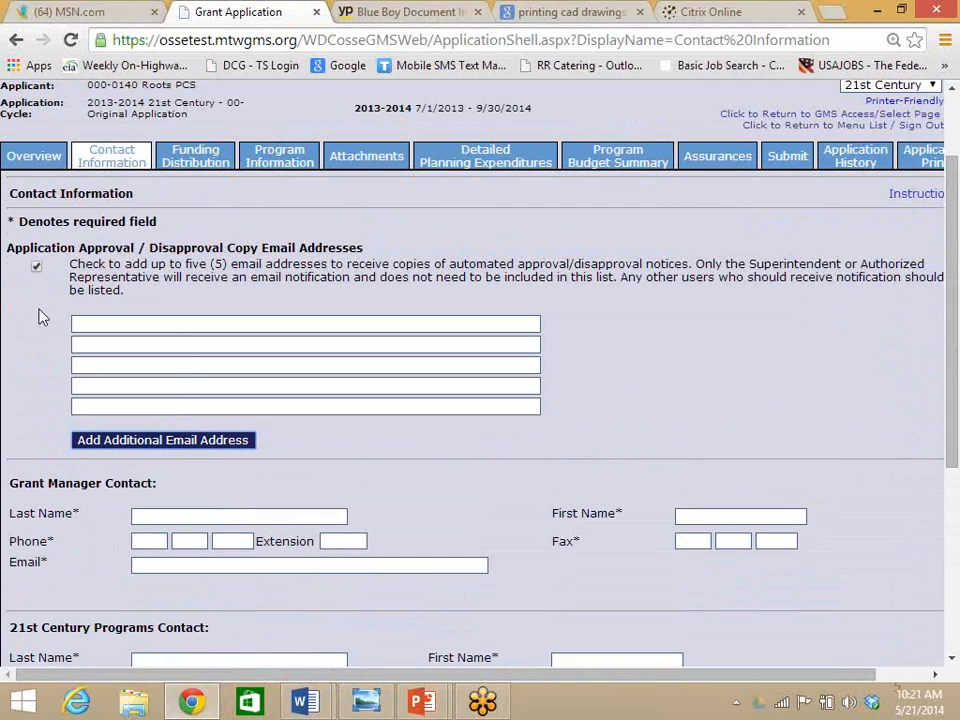
click(36, 268)
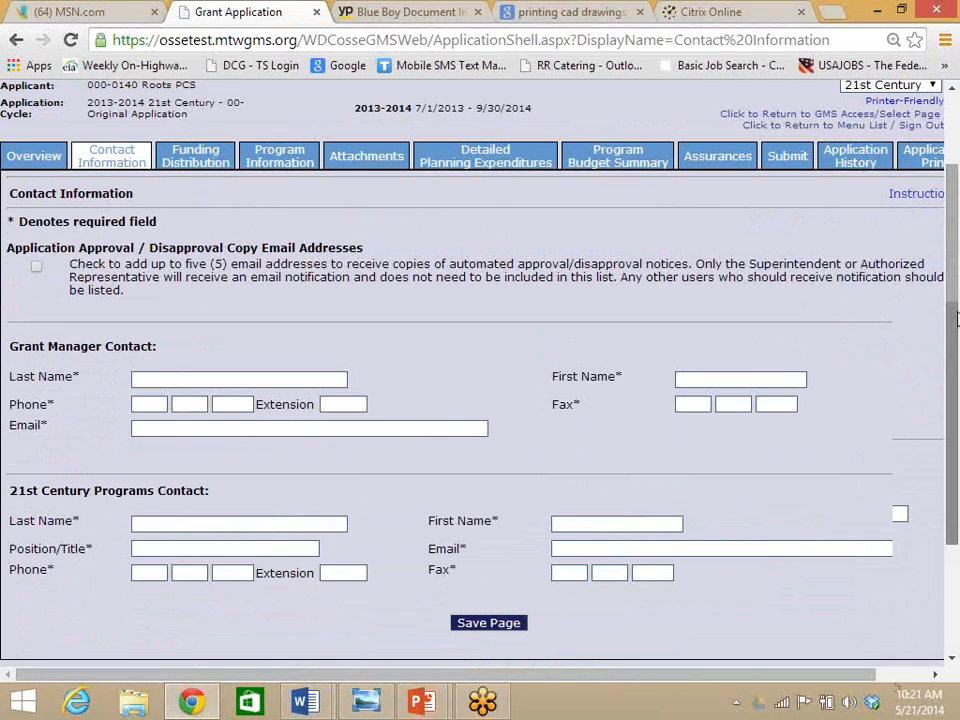
Enter the last name and first name for the Grant Manager Contact
drag(952, 297, 958, 372)
scroll(58, 216, down, 2)
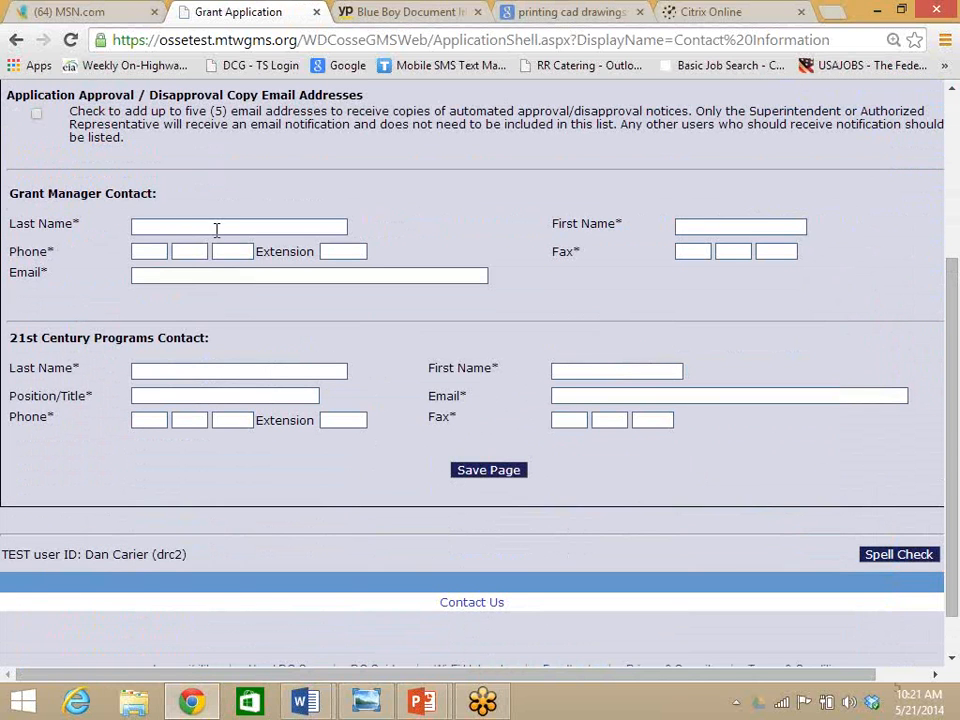
click(218, 228)
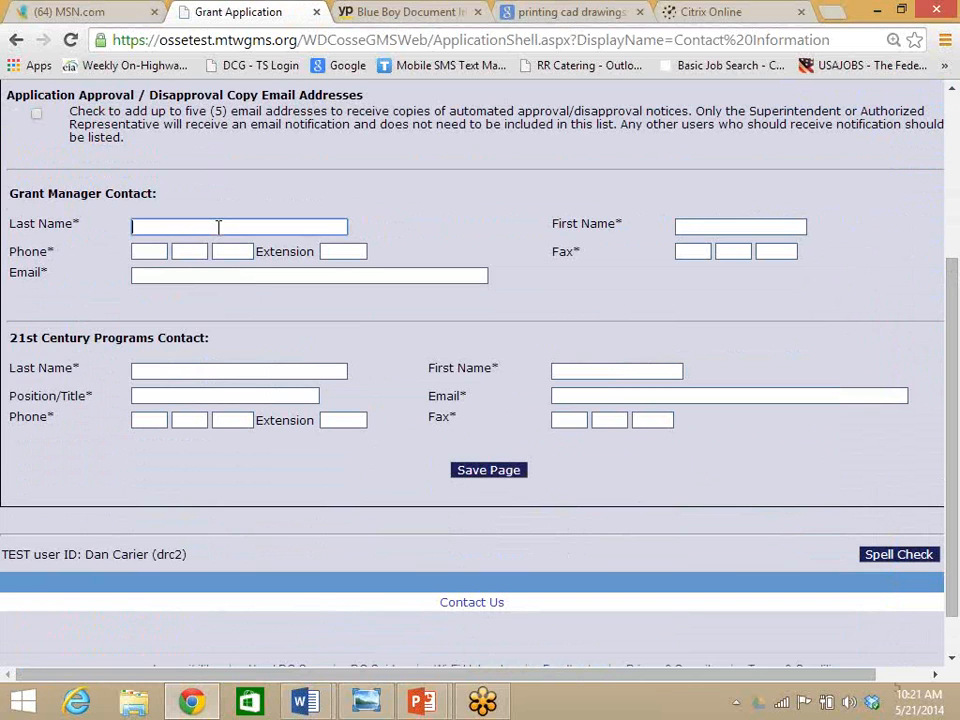
text(H)
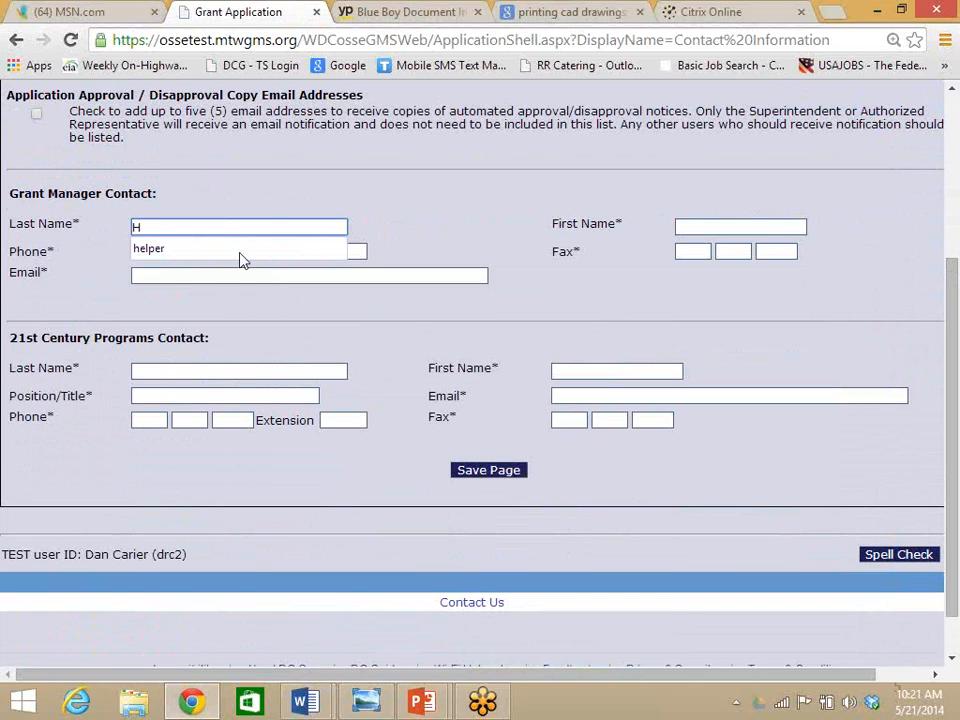
click(242, 250)
click(767, 228)
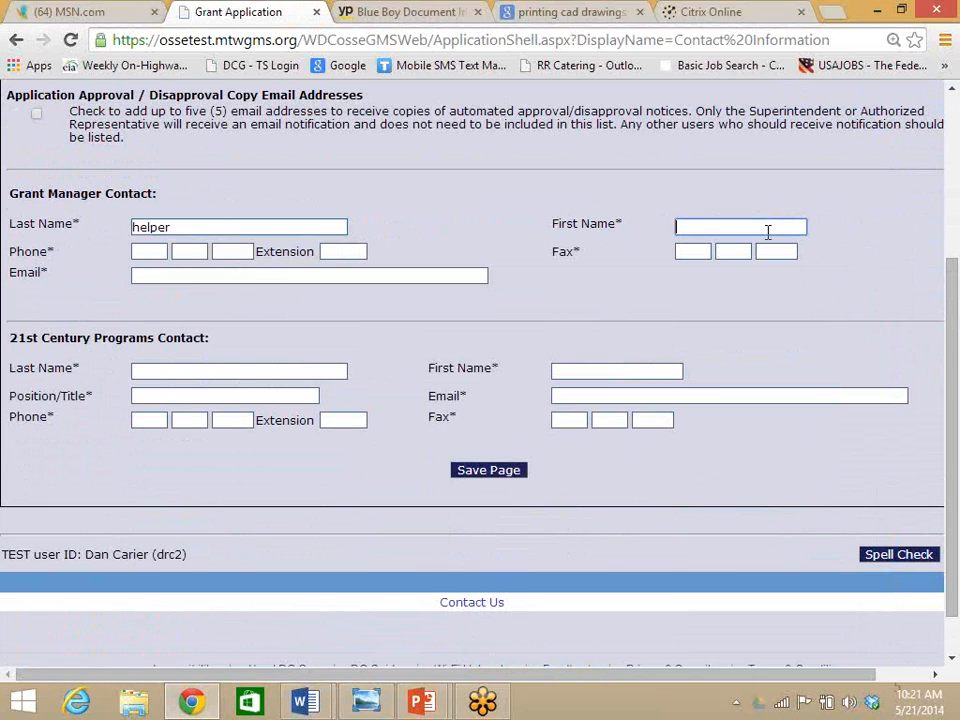
text(h)
click(714, 247)
click(156, 247)
text(333)
text(3)
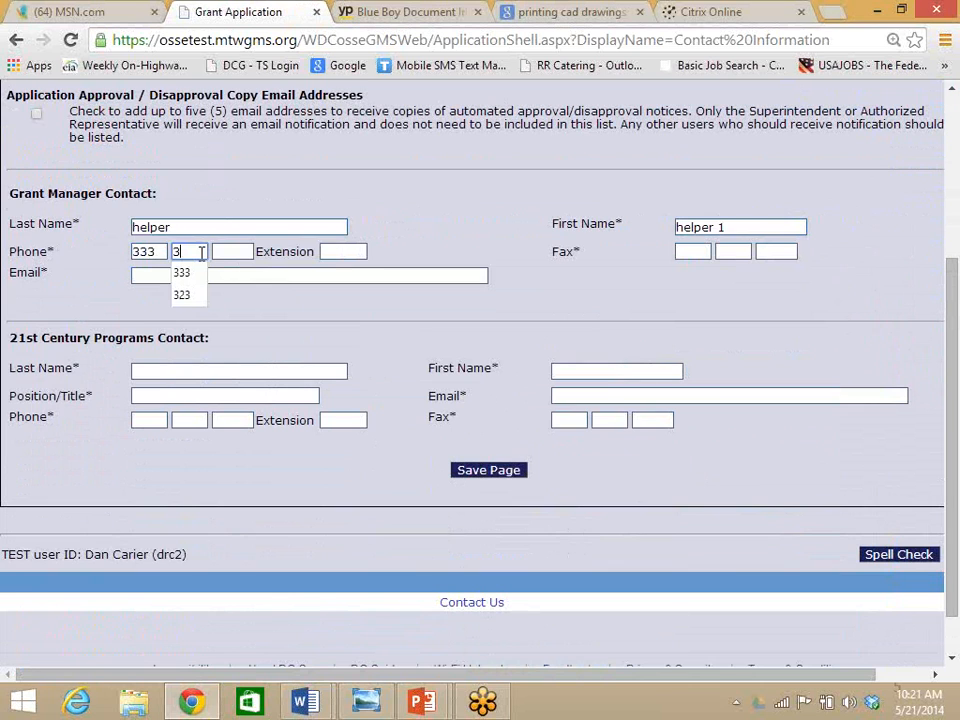
text(333333)
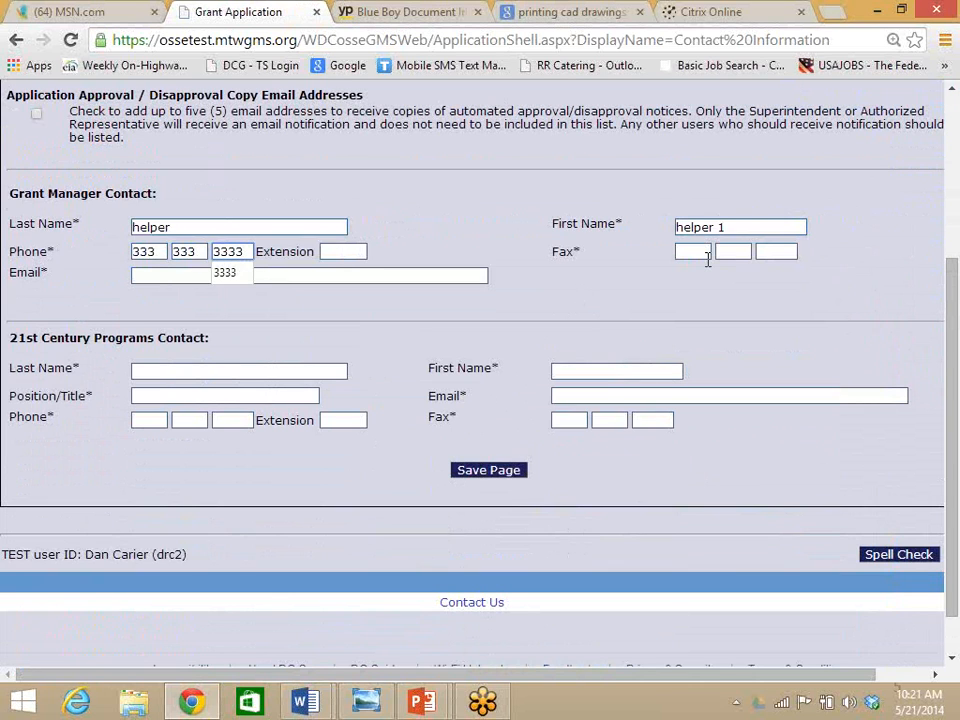
click(707, 256)
text(333)
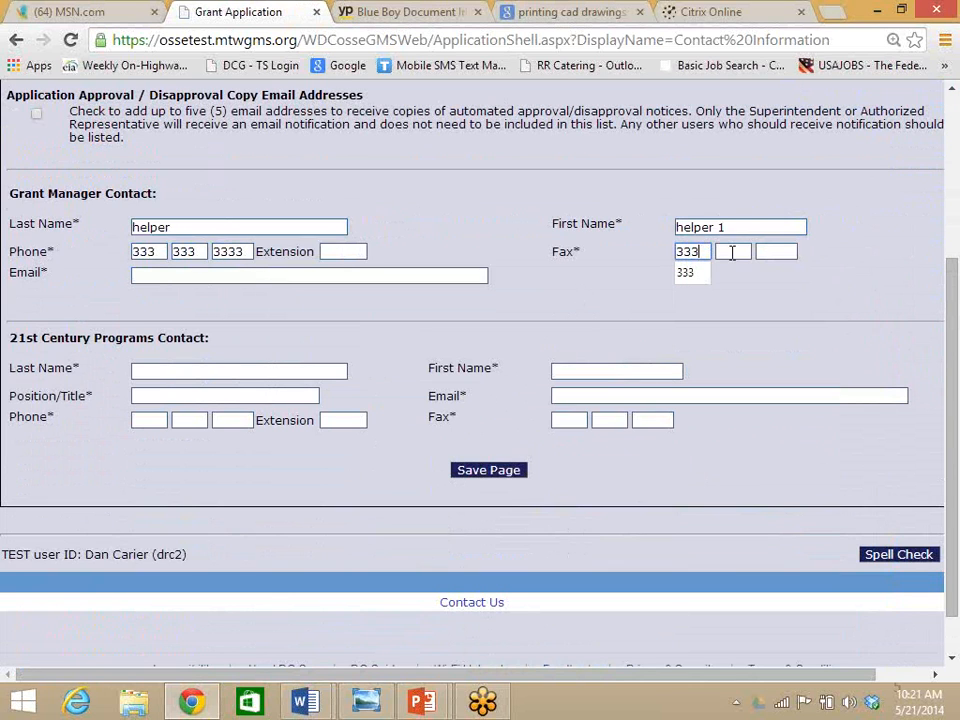
text(33)
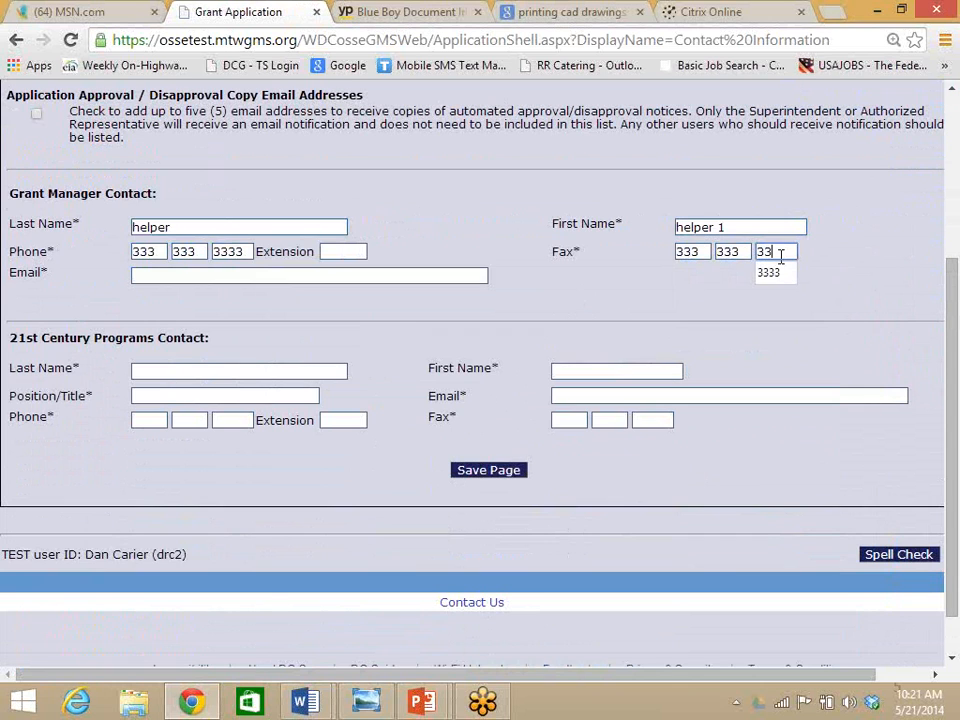
text(333333)
Enter the 21st Century Programs Contact's last and first names and try to save the Contact Information page
click(185, 371)
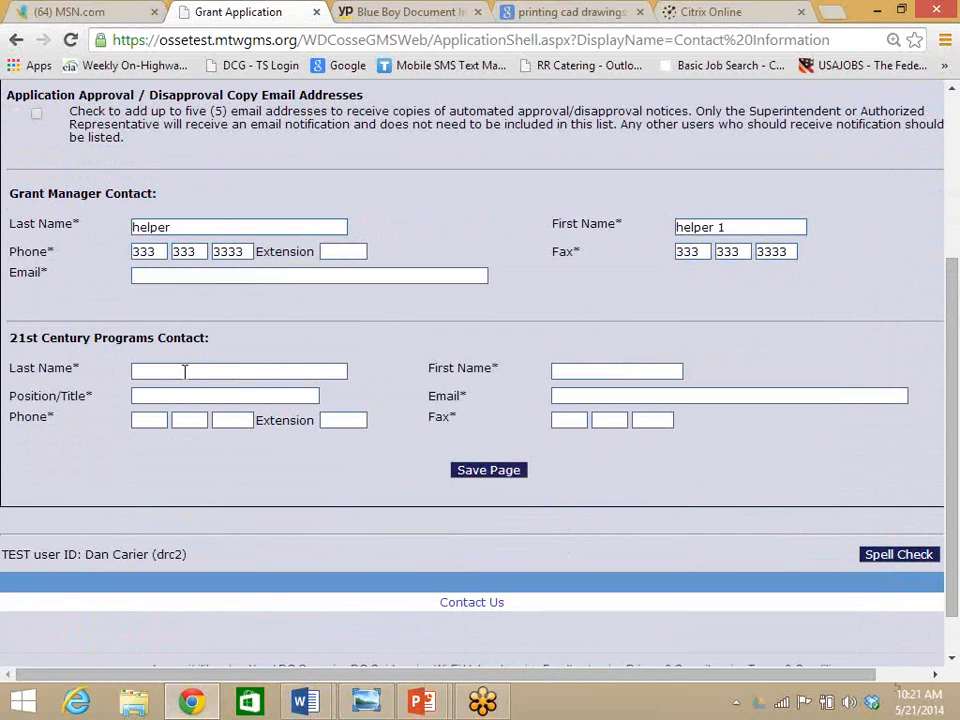
click(185, 371)
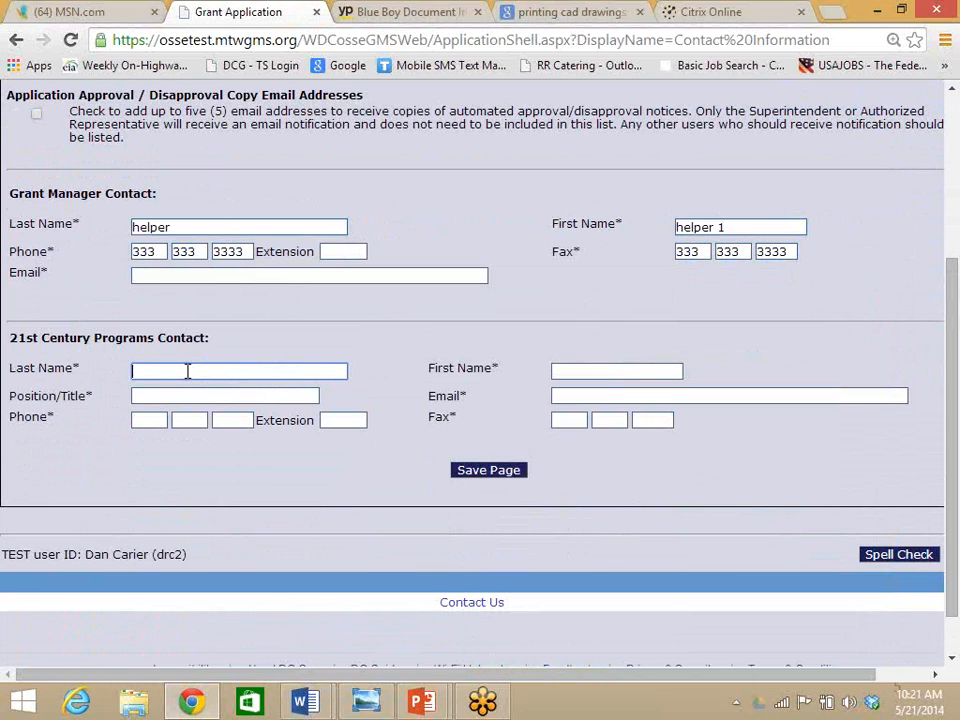
text(he)
click(183, 394)
click(588, 370)
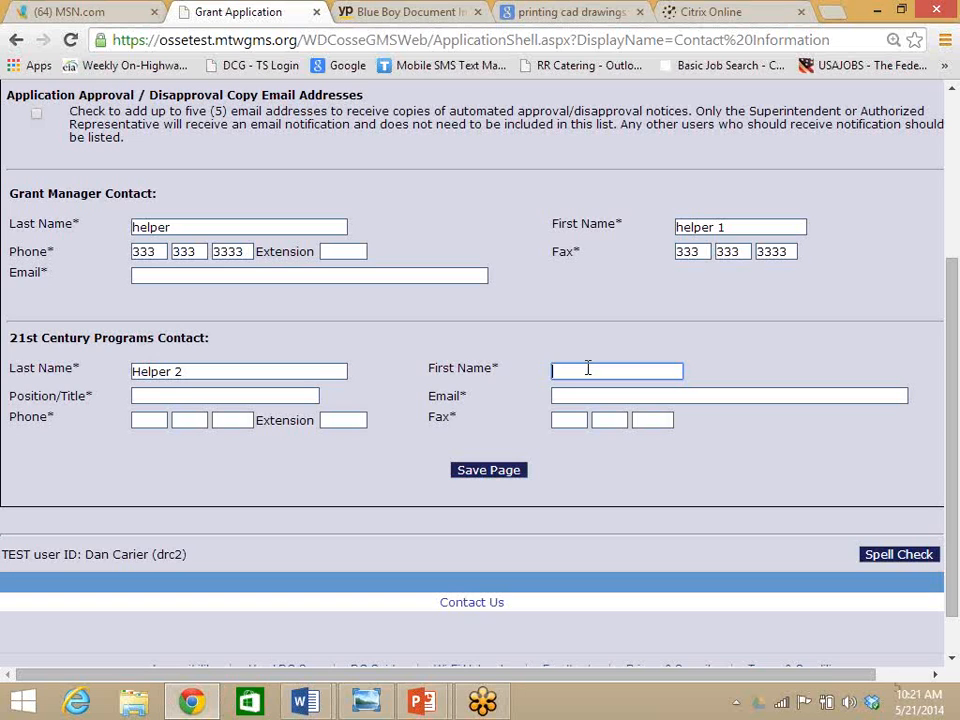
text(admin 1)
click(576, 459)
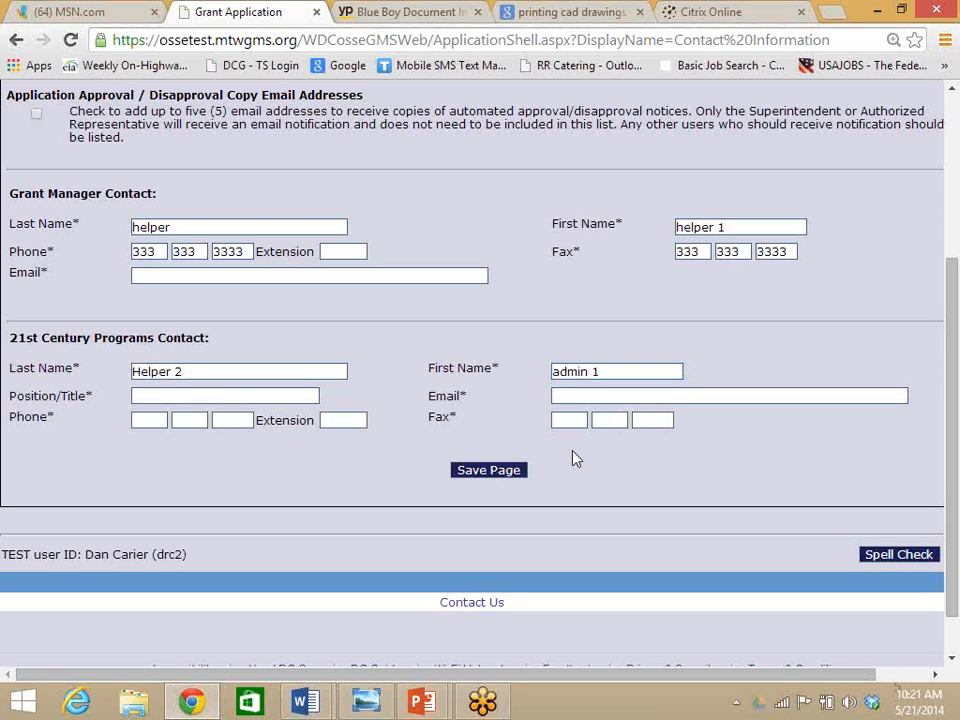
click(484, 471)
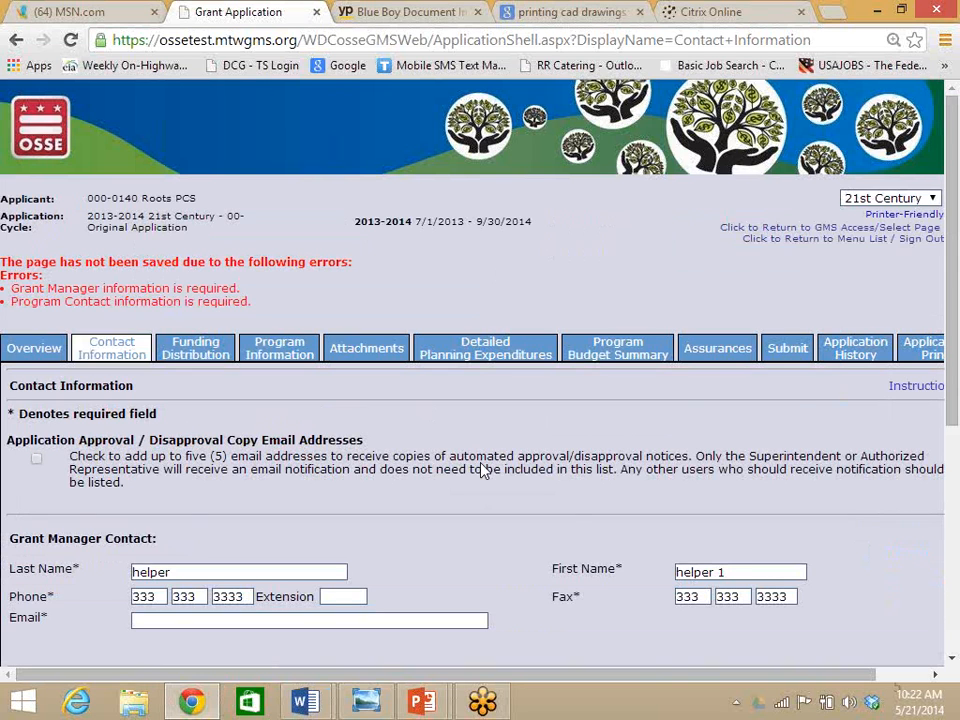
drag(953, 279, 954, 432)
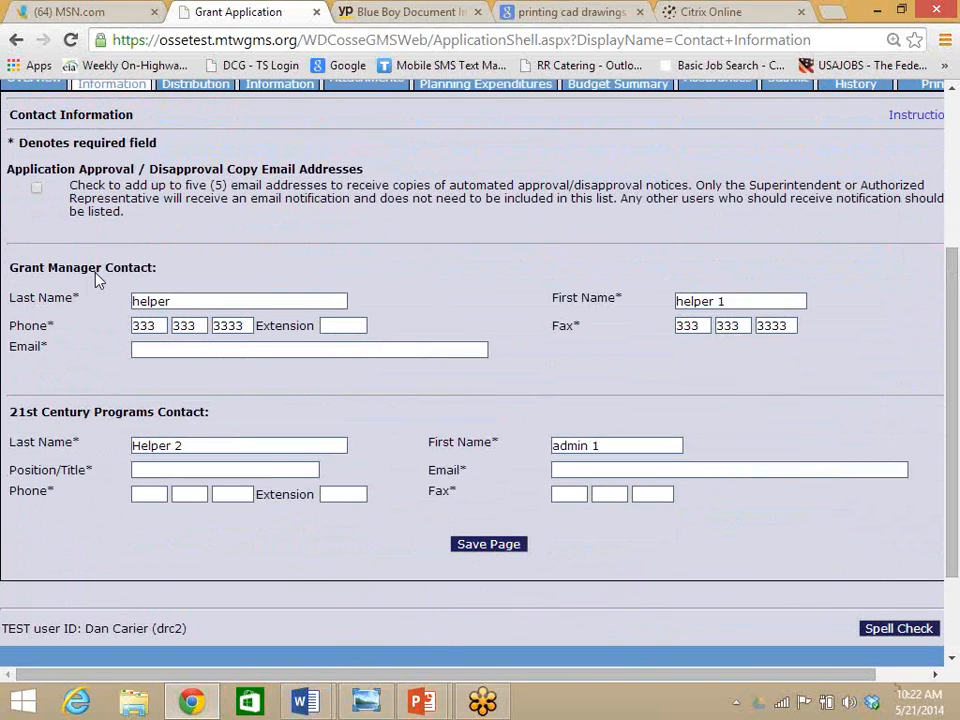
click(168, 348)
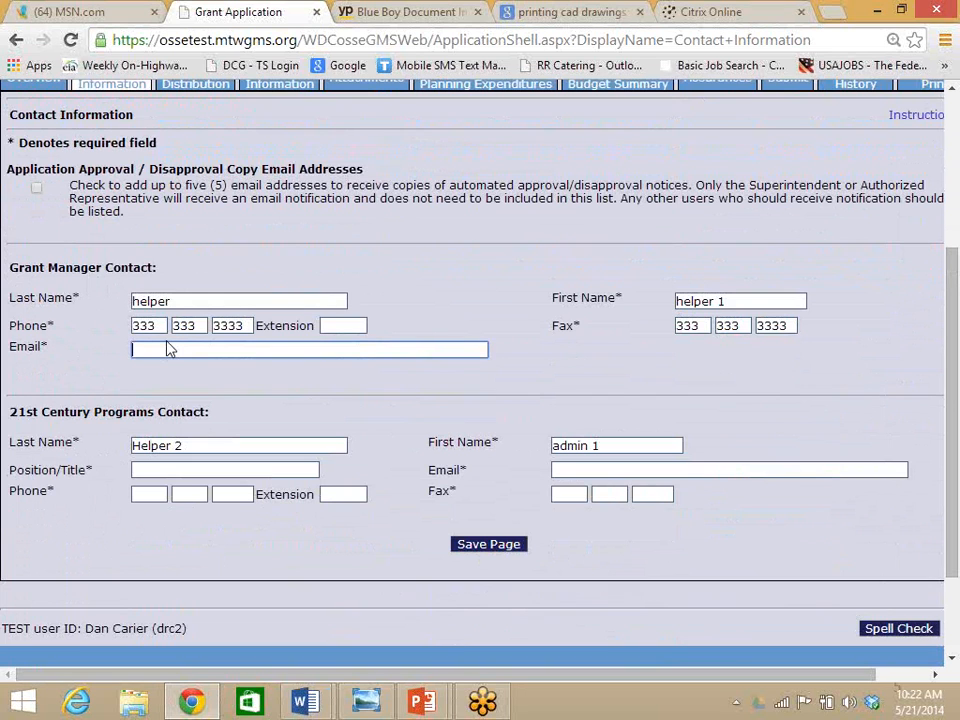
text(h)
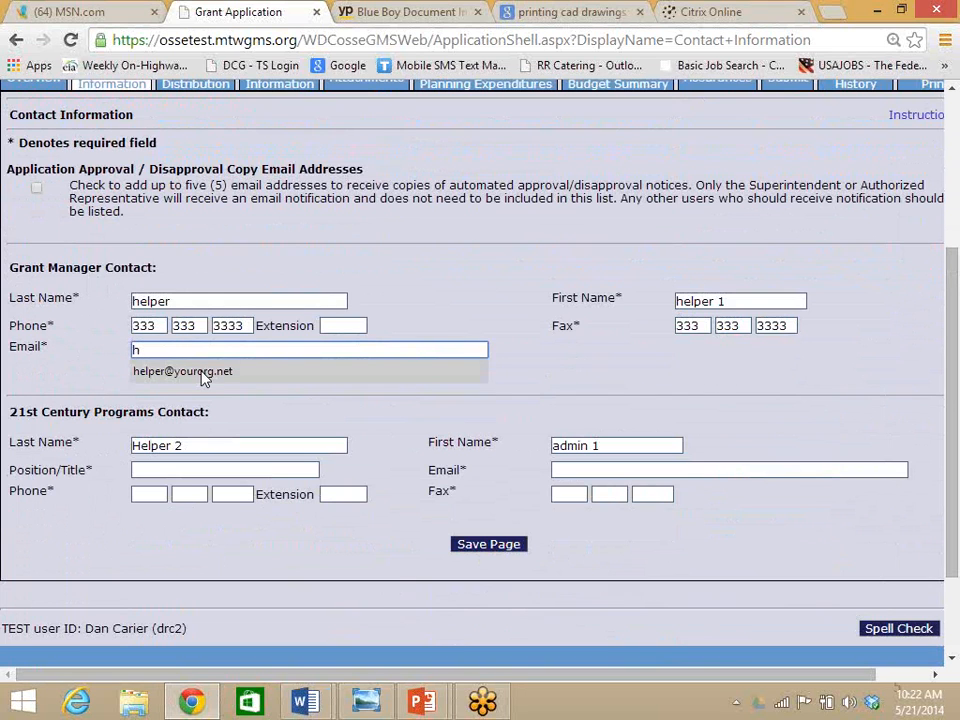
click(203, 373)
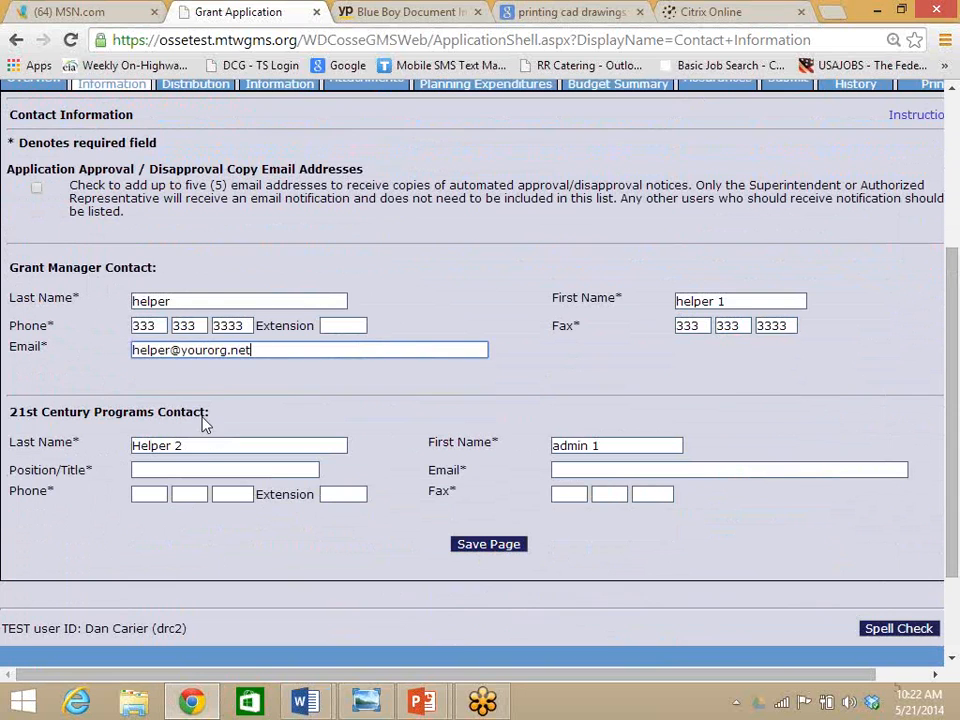
Set the 21st Century Programs Contact's position/title to Asst and fill in the contact's email address
click(212, 476)
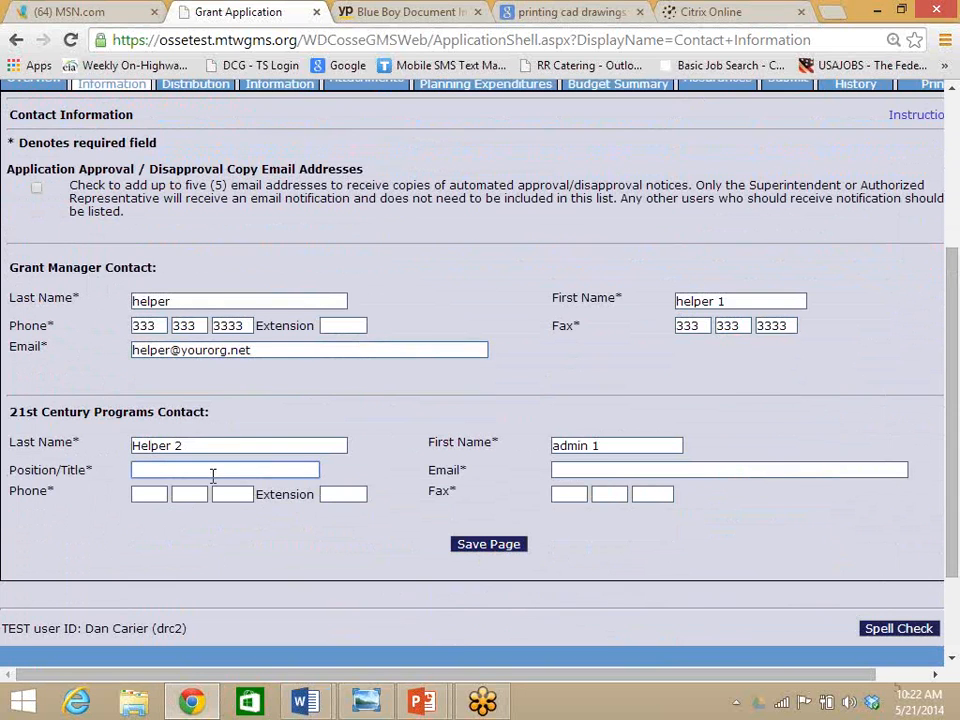
text(A)
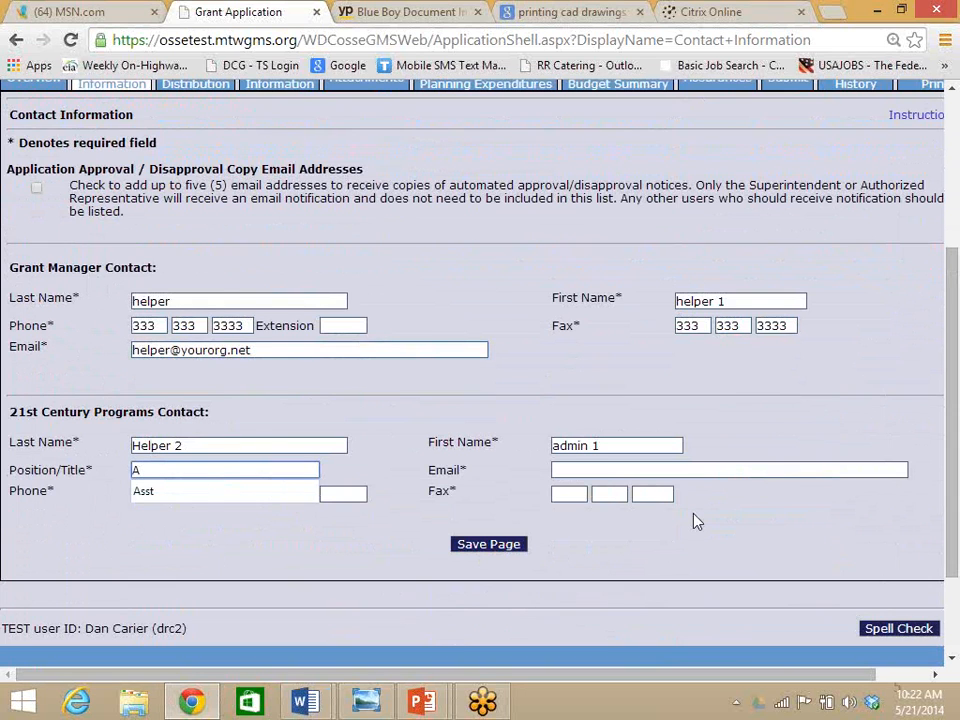
text(sst)
click(678, 472)
text(h)
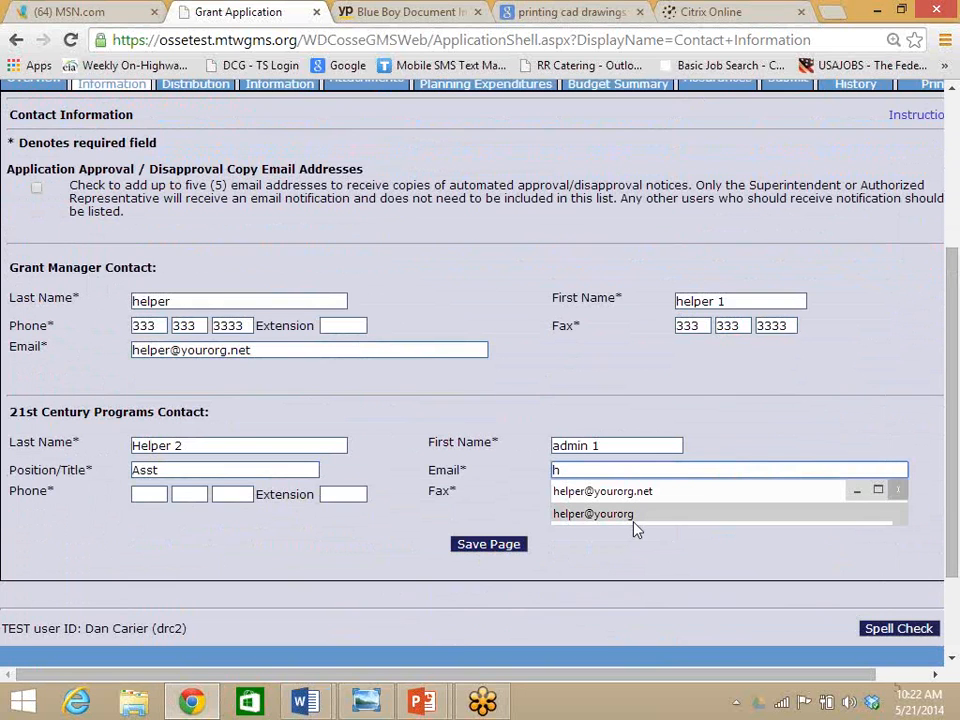
click(152, 494)
text(444444)
text(4444)
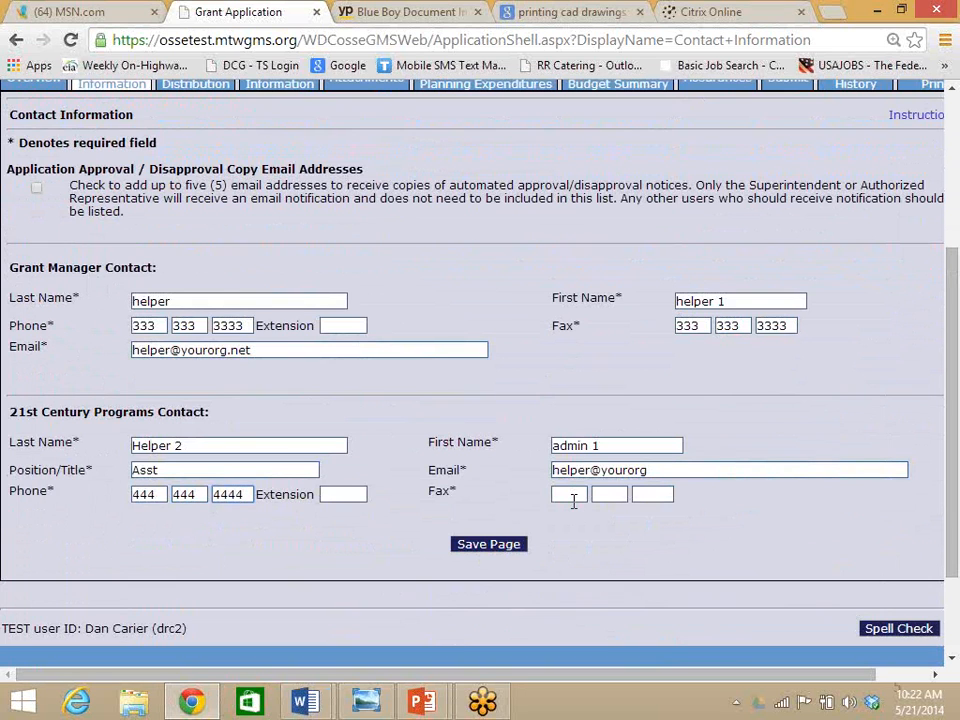
click(573, 500)
text(4444444444)
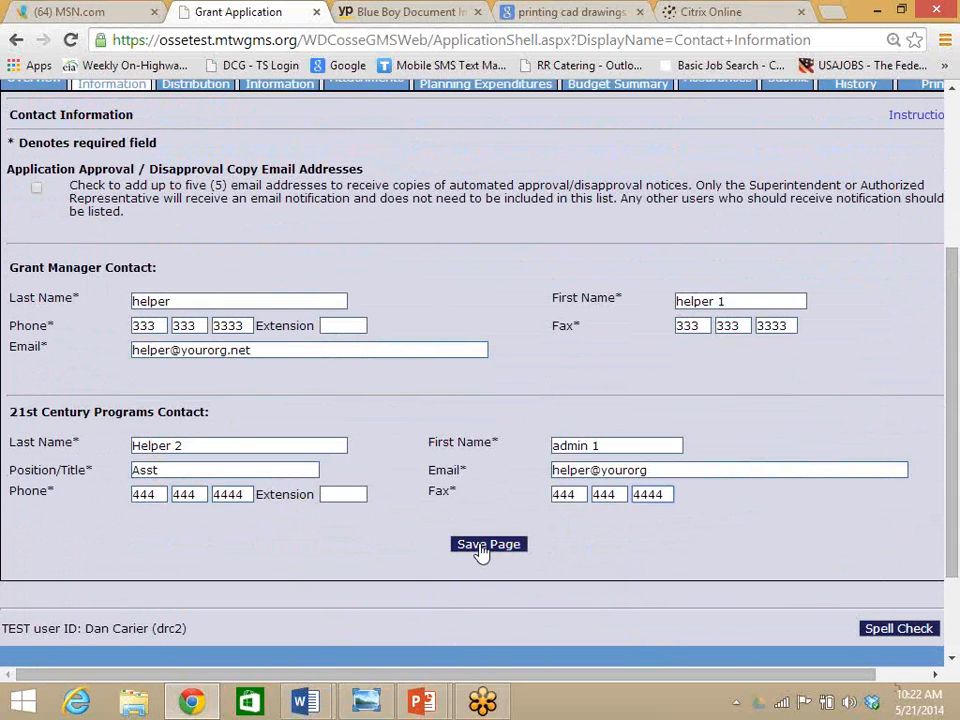
click(482, 544)
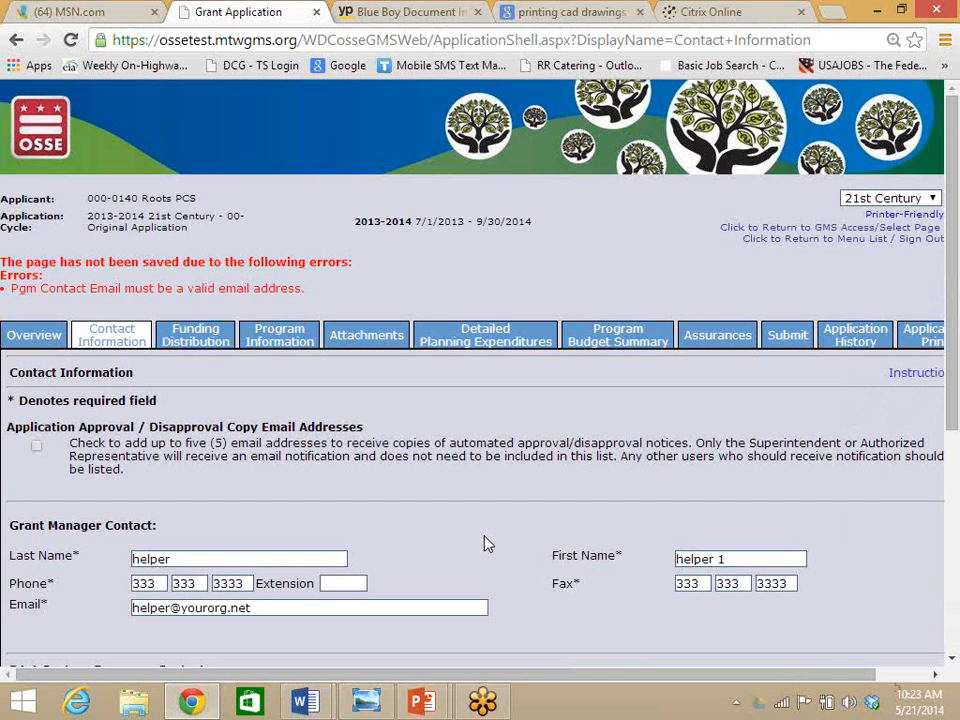
drag(952, 331, 945, 452)
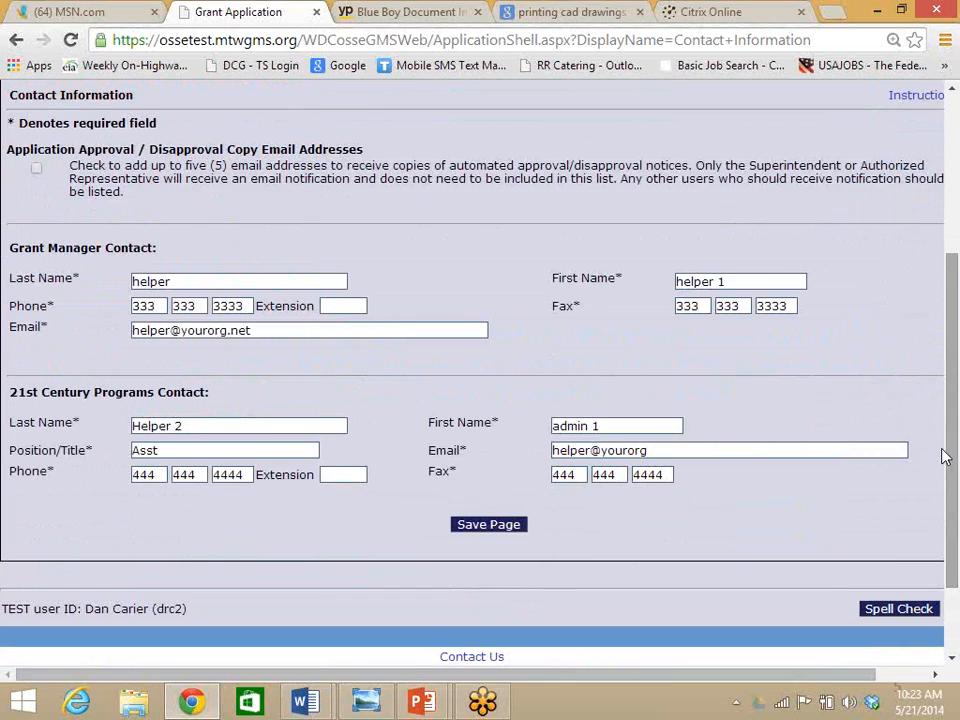
click(662, 451)
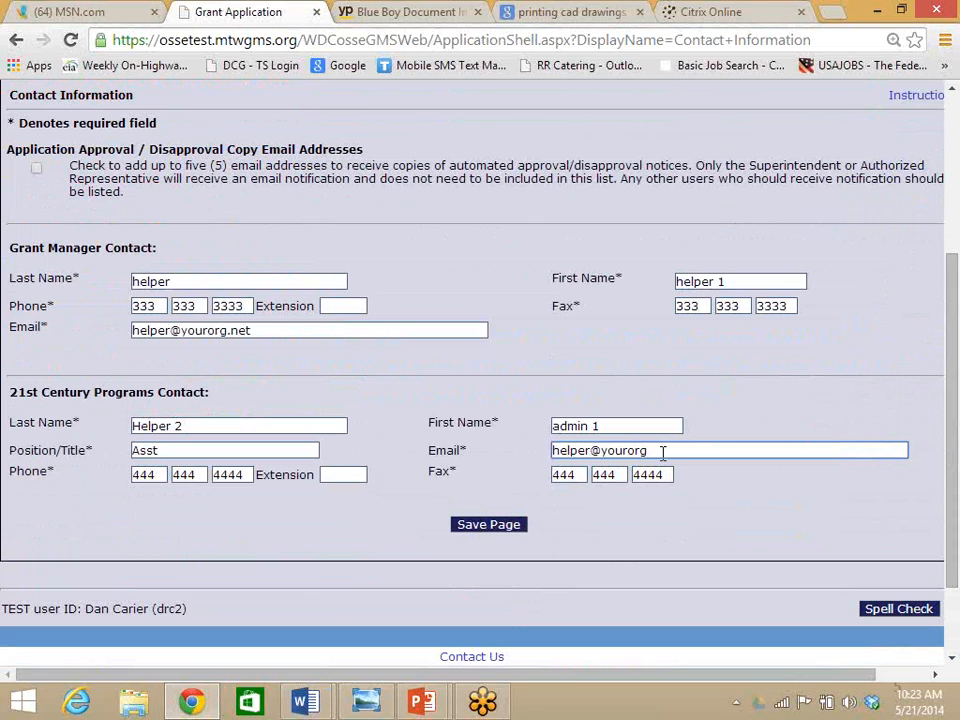
text(.)
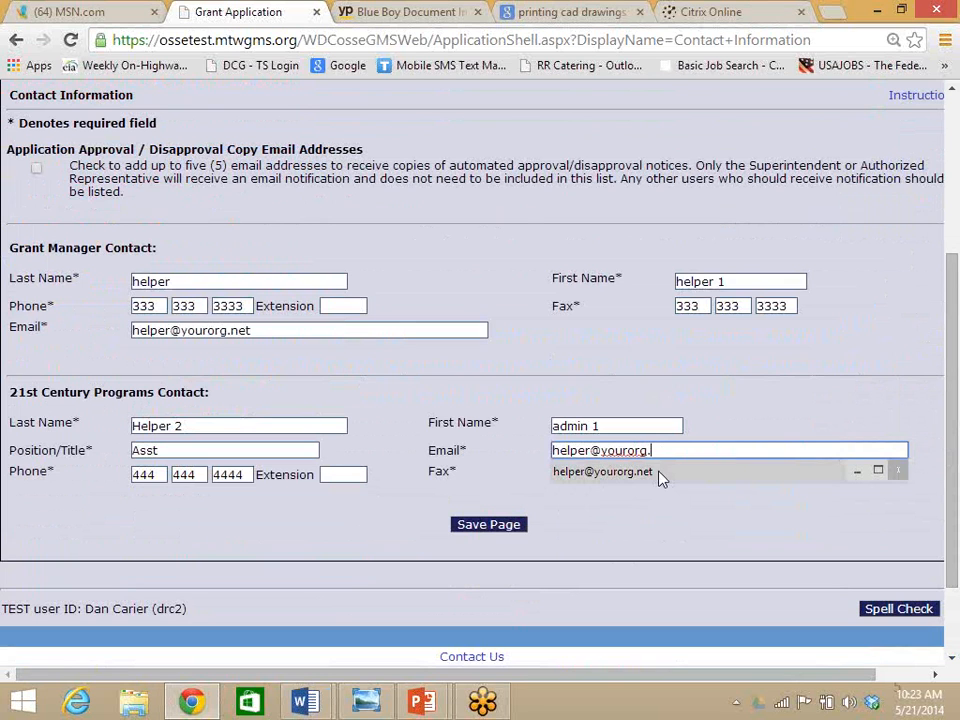
click(660, 478)
click(498, 520)
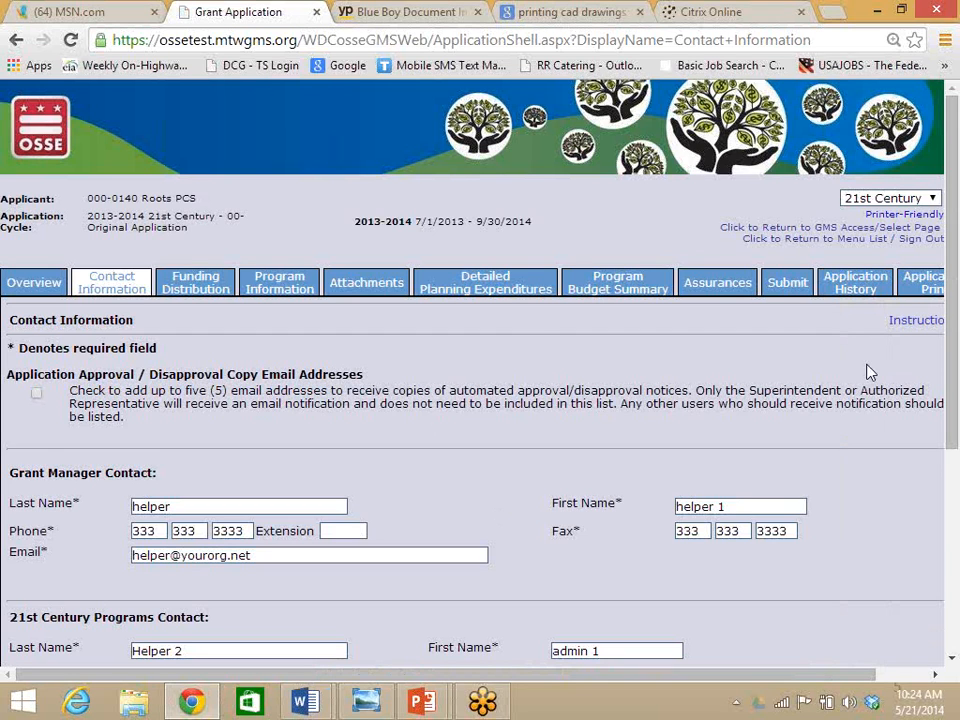
Enable extra email addresses for copies of approval/disapproval notices, and open the Funding Distribution page without saving
drag(955, 299, 956, 381)
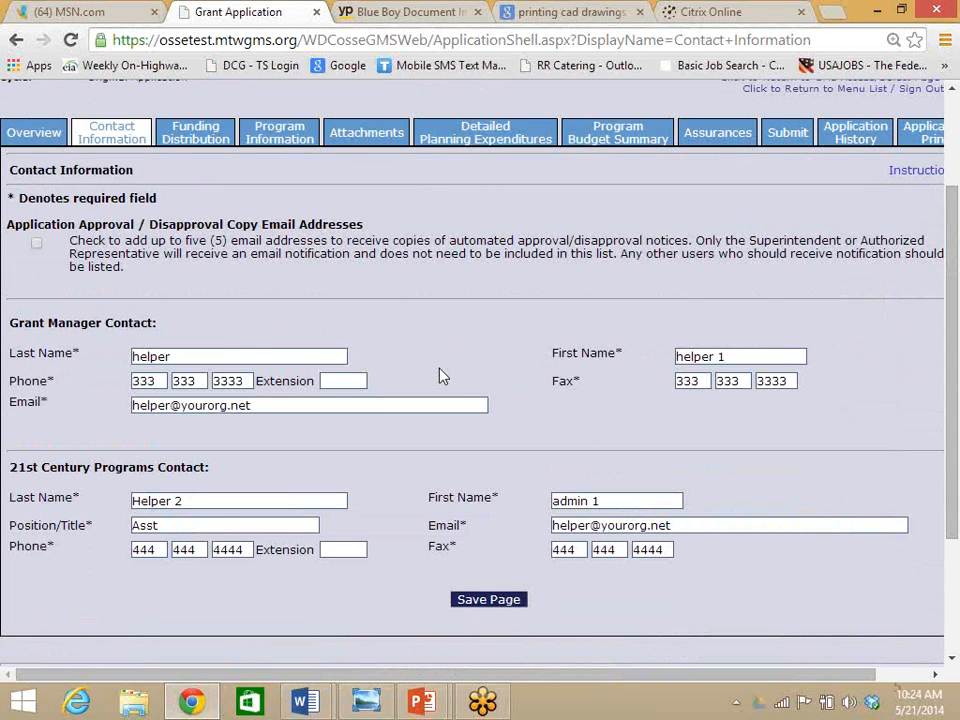
click(36, 244)
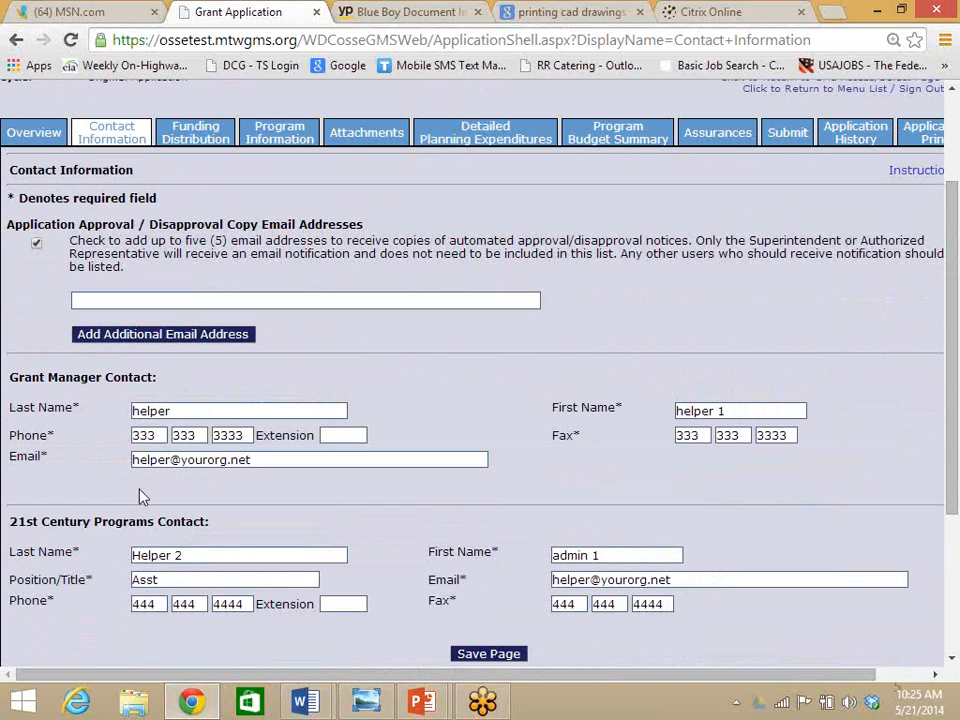
click(192, 147)
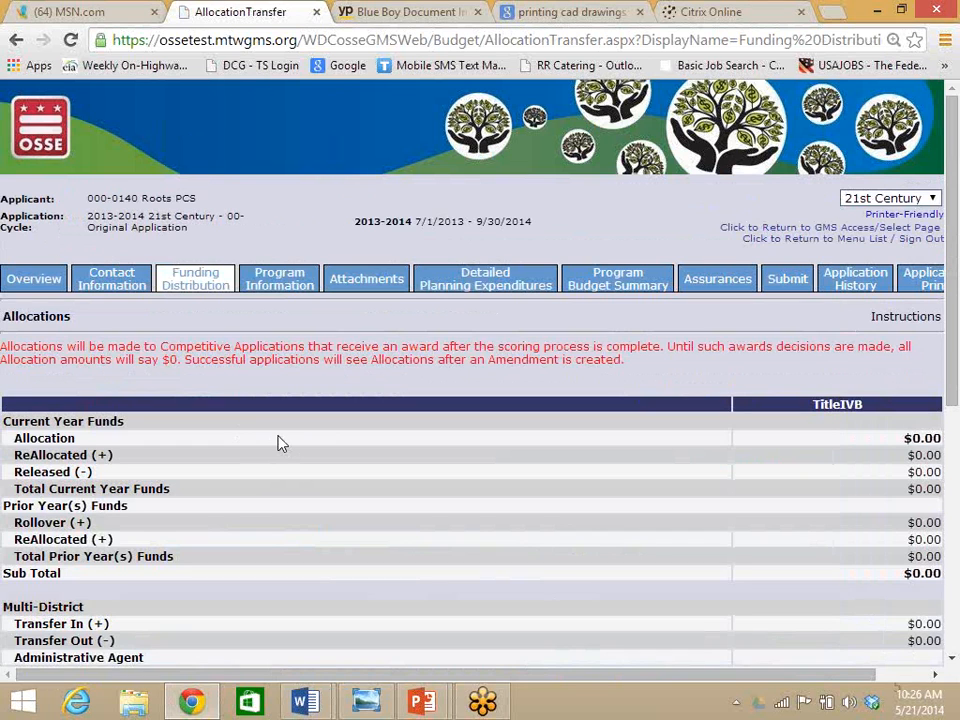
Sign out of the grants system and log back in with the user ID and password
click(921, 241)
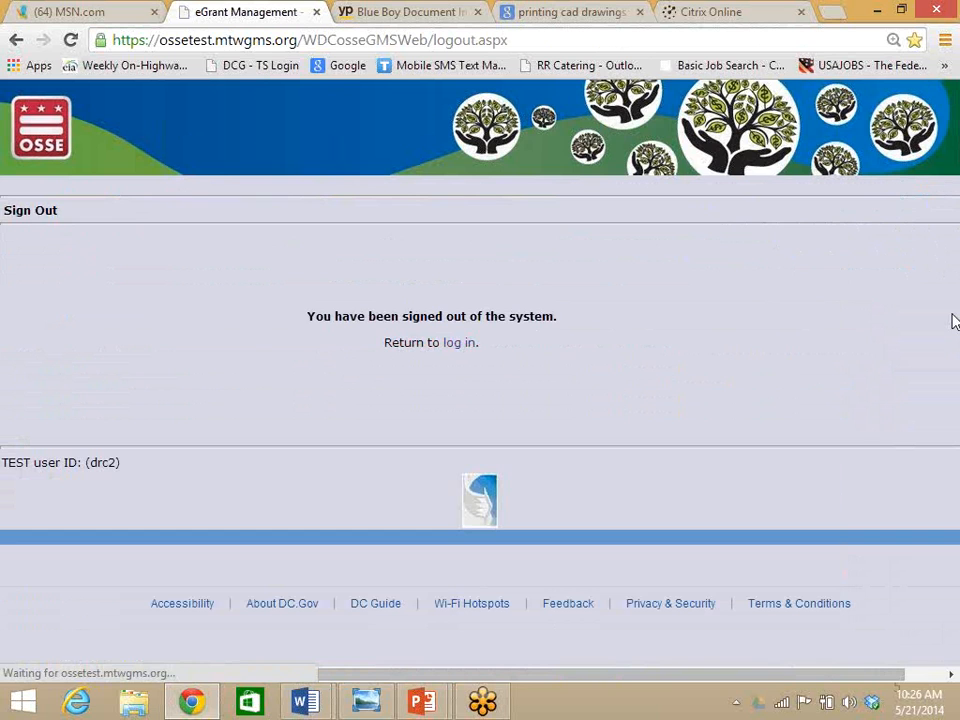
click(457, 342)
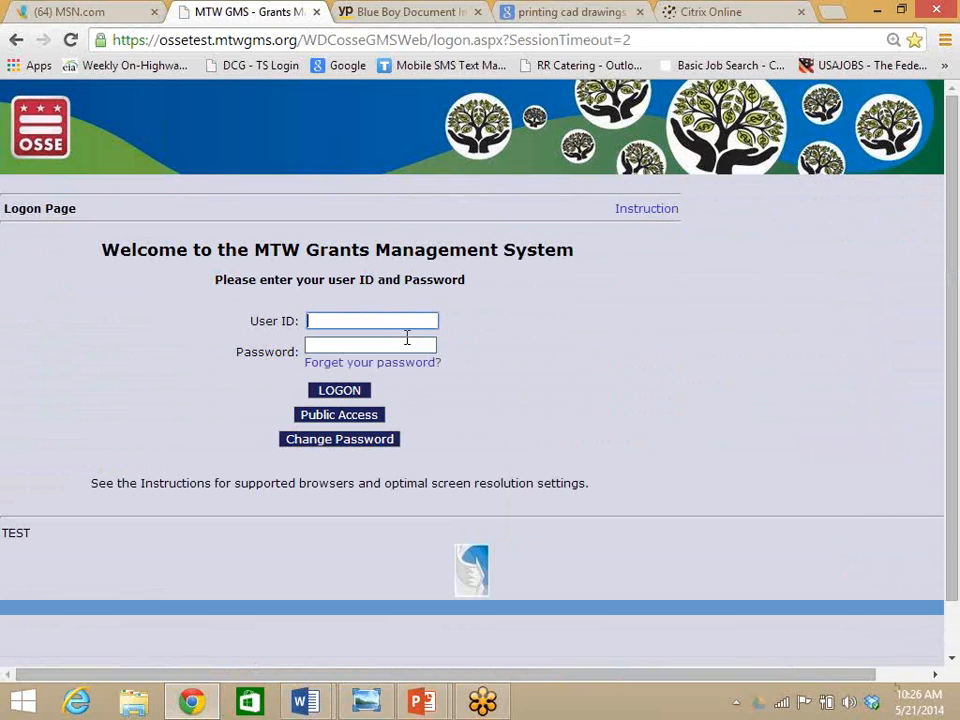
text(drc)
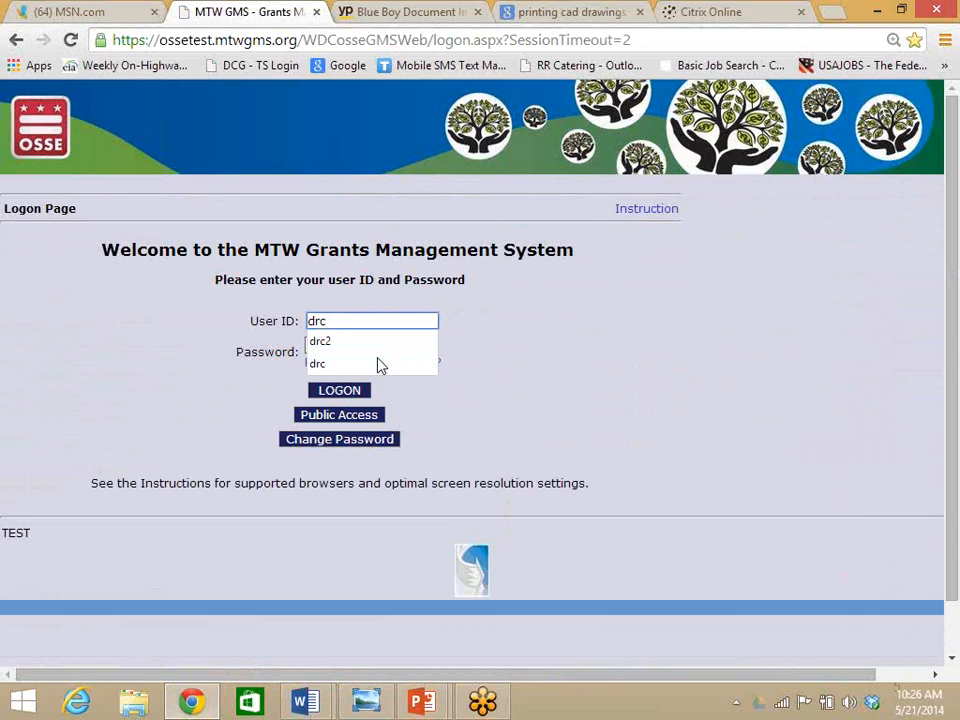
click(383, 342)
click(386, 343)
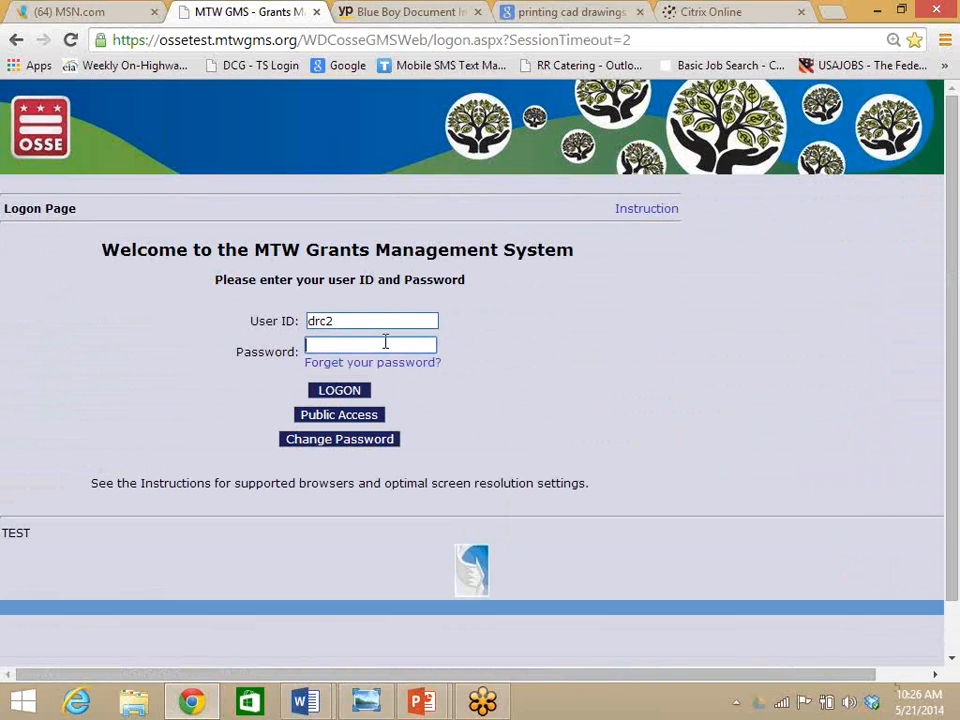
text(•••)
click(340, 390)
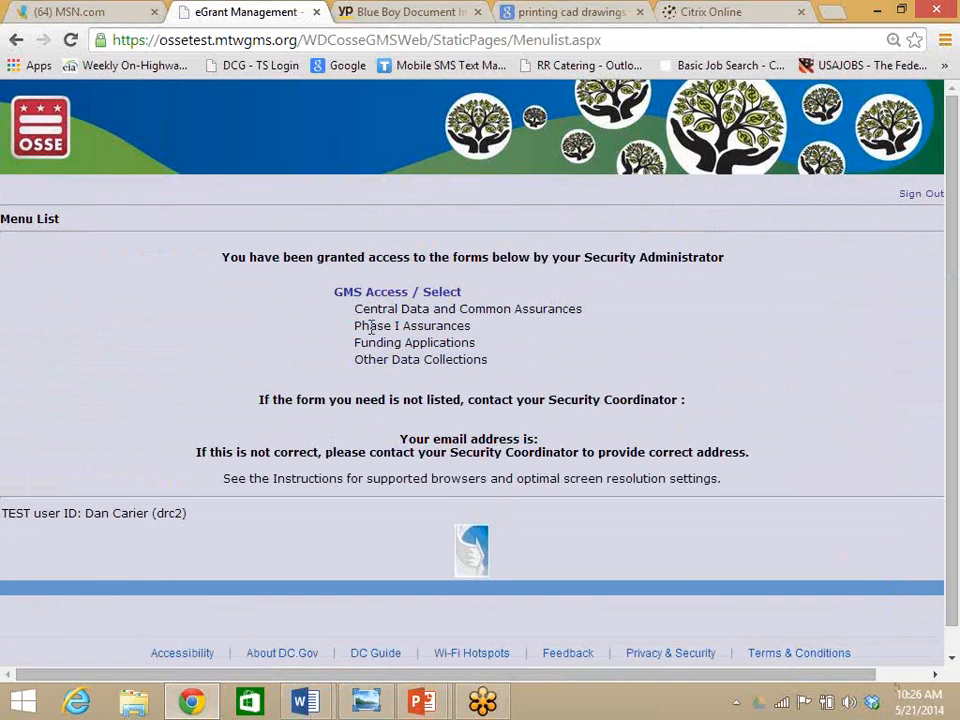
Create the NCLB Consolidated formula grant application from the available applications and open its Allocations page
click(384, 294)
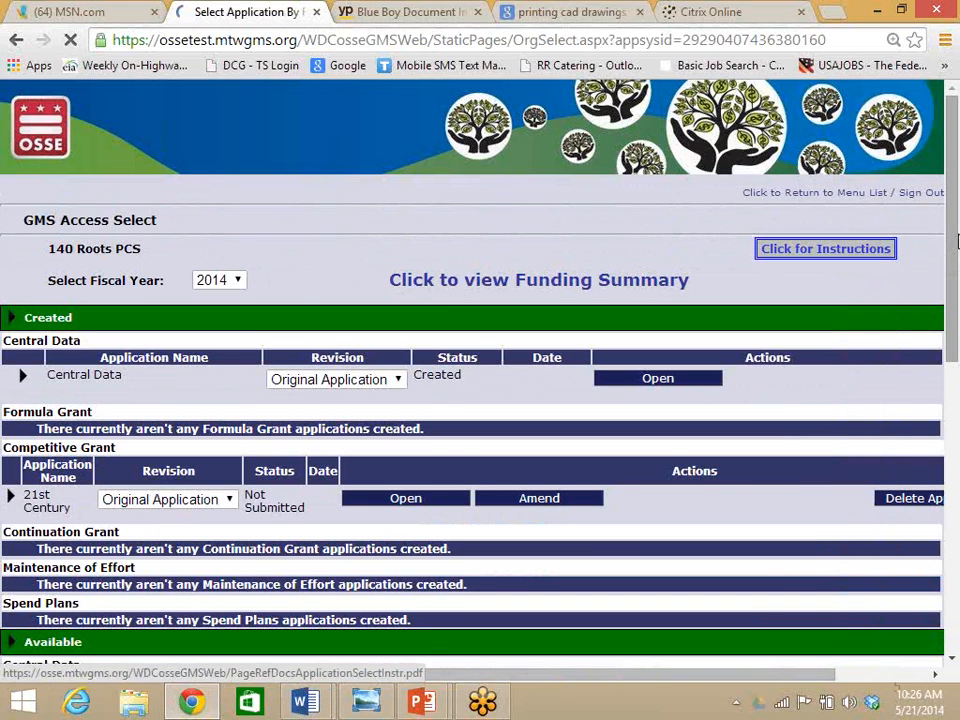
scroll(778, 388, down, 4)
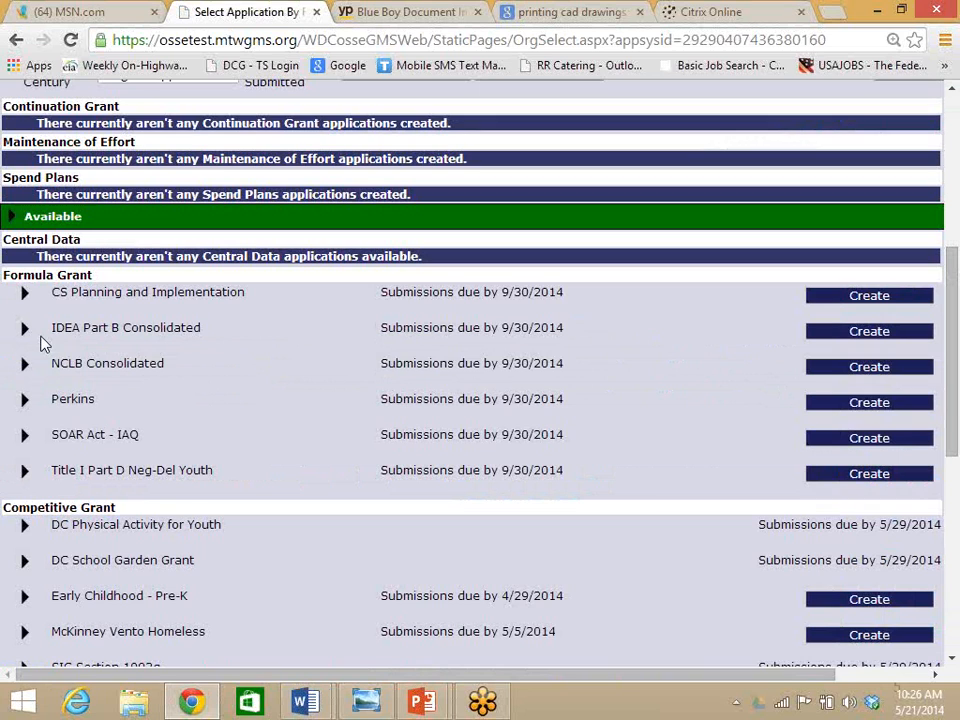
click(869, 367)
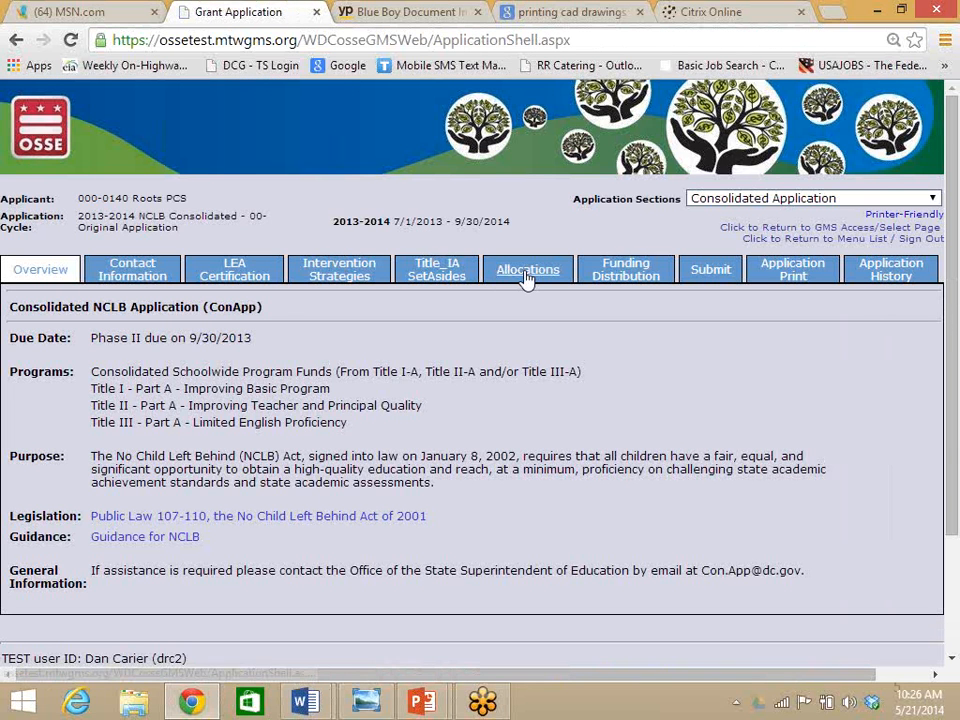
click(527, 279)
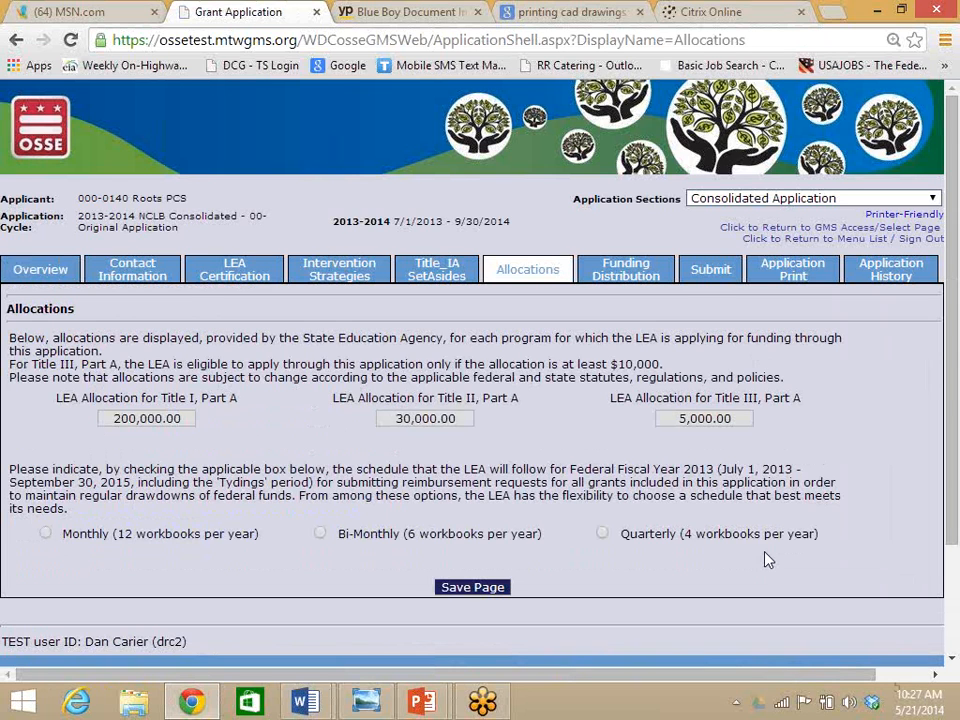
Return to the GMS Access Select page and open the 21st Century original application
click(827, 240)
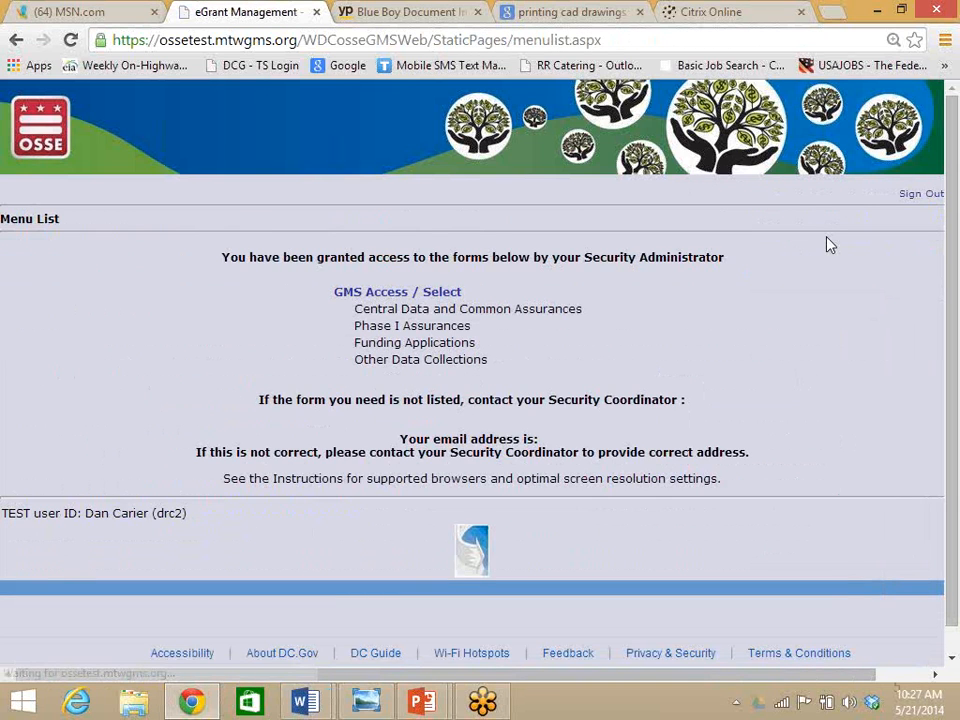
click(429, 294)
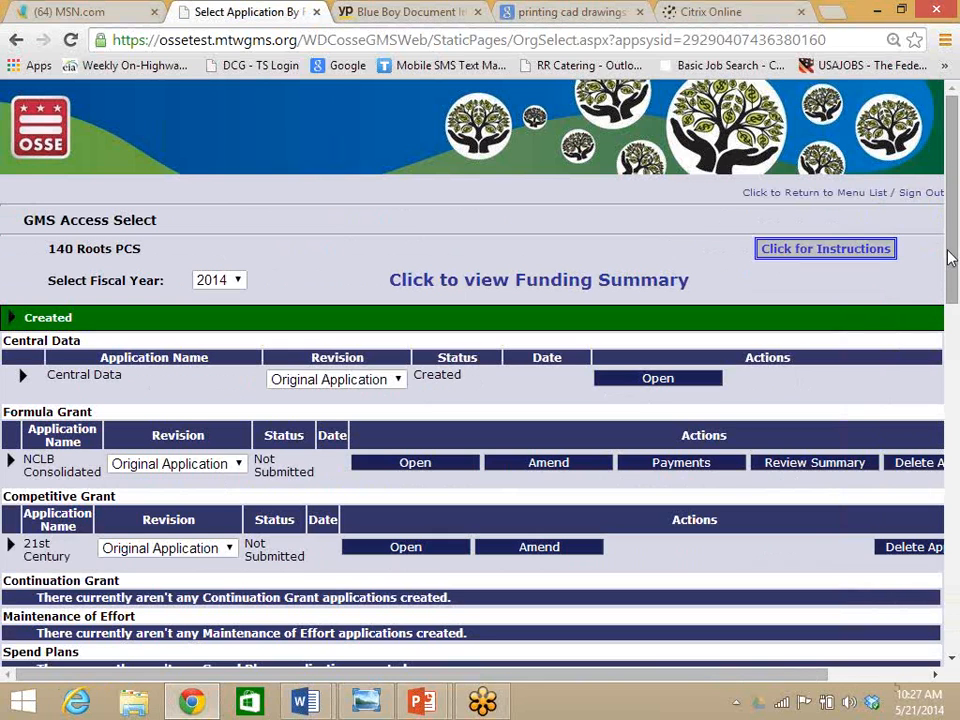
drag(951, 268, 951, 287)
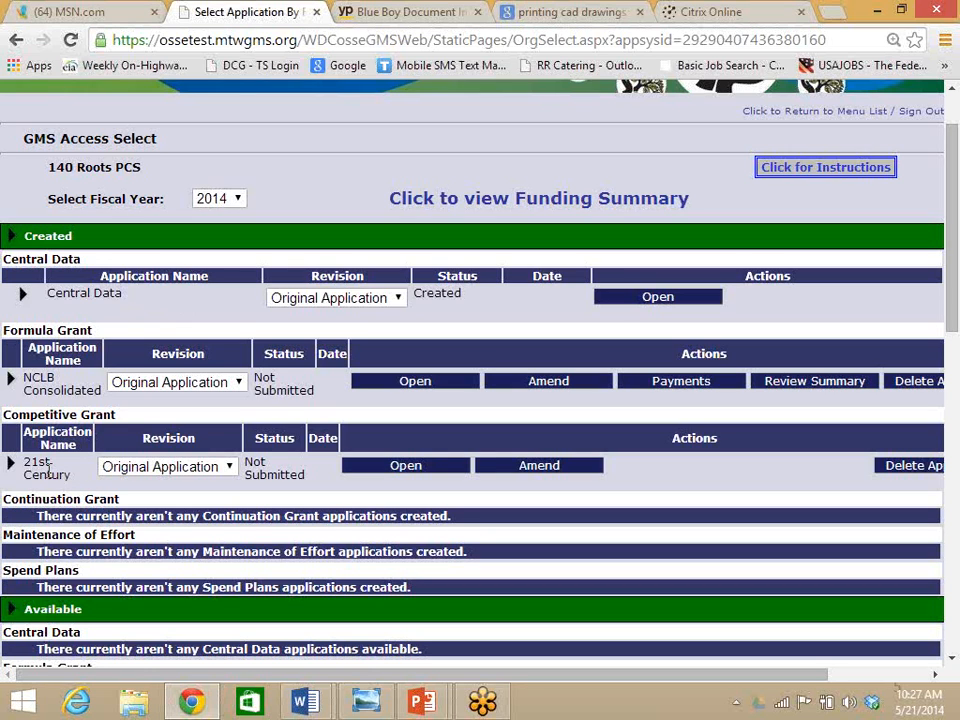
click(407, 474)
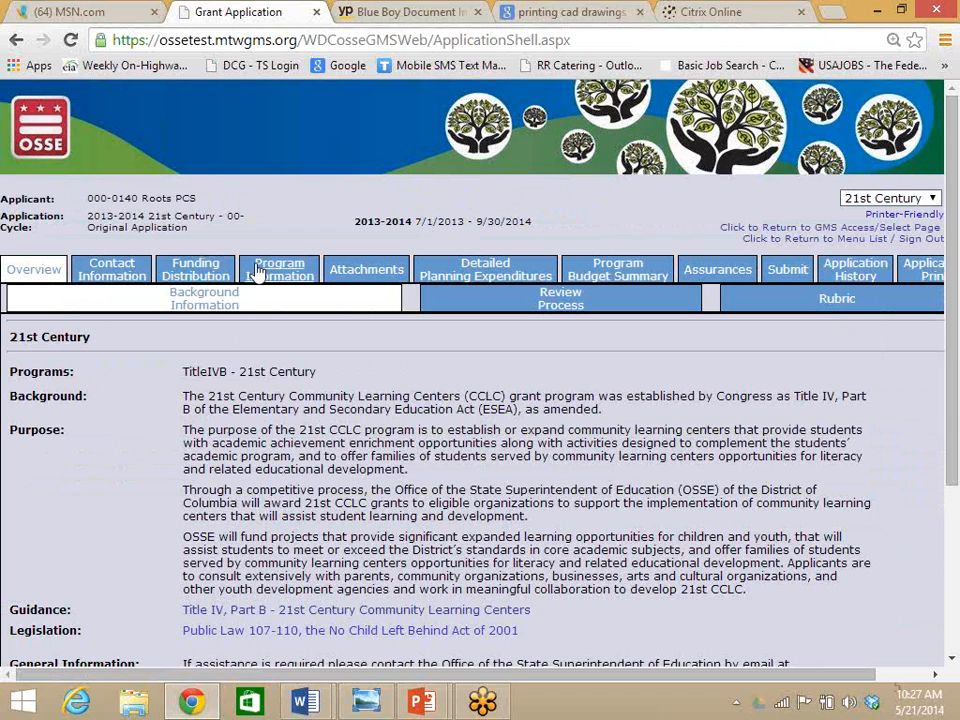
Review the 21st Century application's Contact Information page and open its Funding Distribution page
click(122, 265)
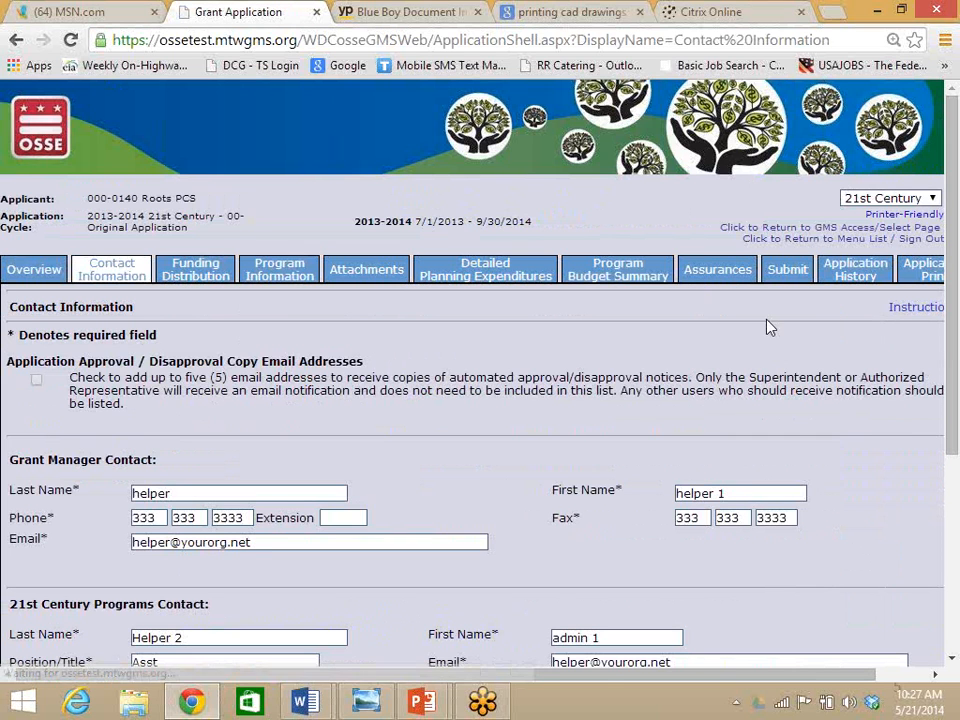
drag(957, 243, 957, 376)
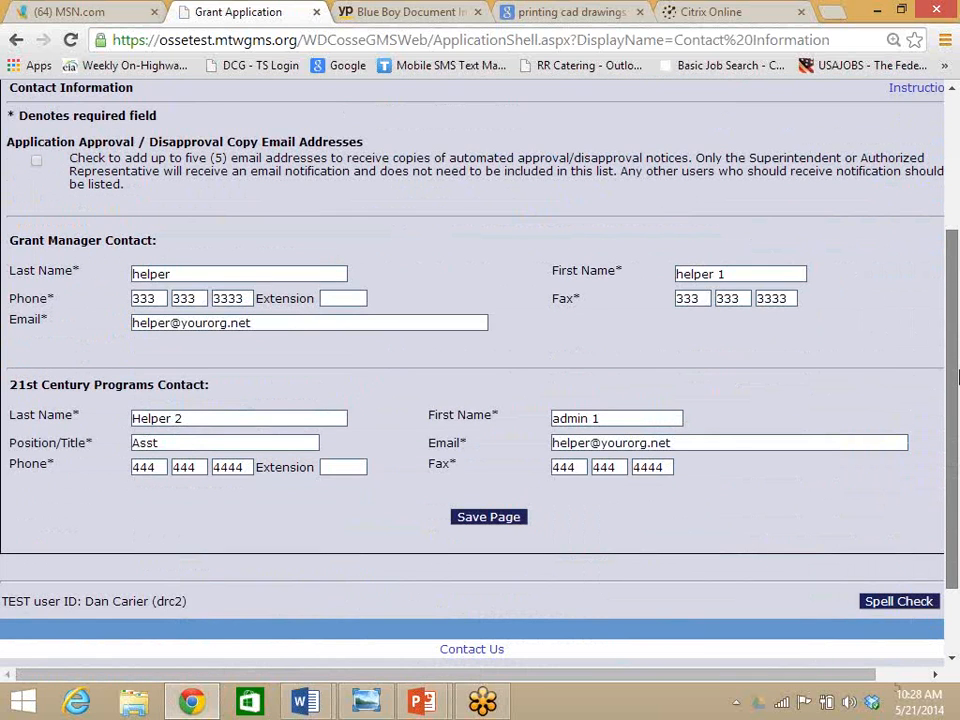
drag(957, 362, 957, 331)
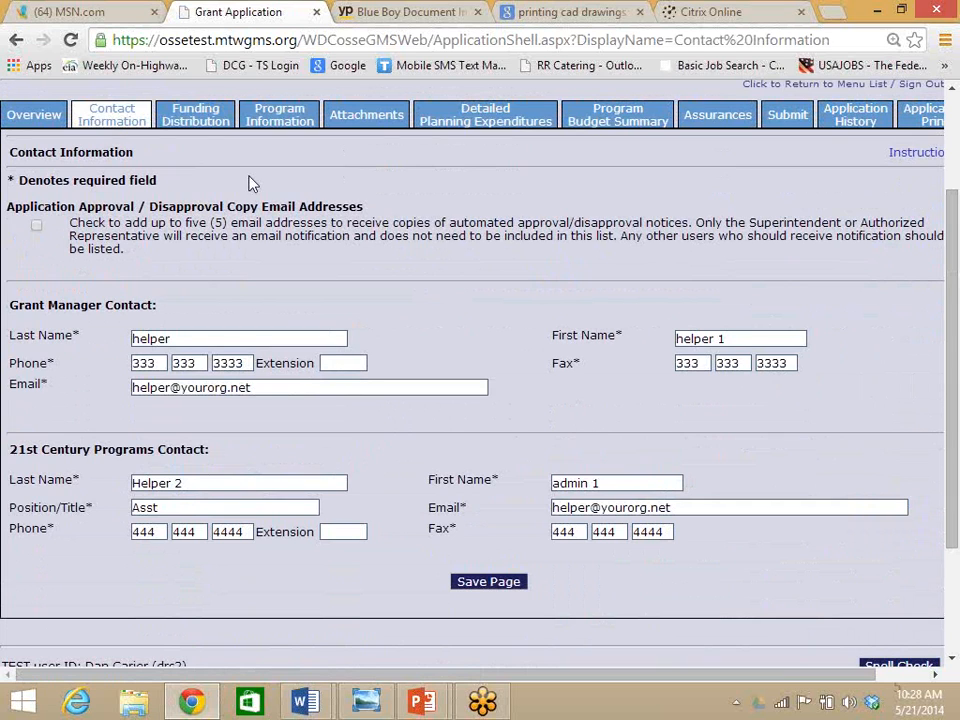
click(203, 116)
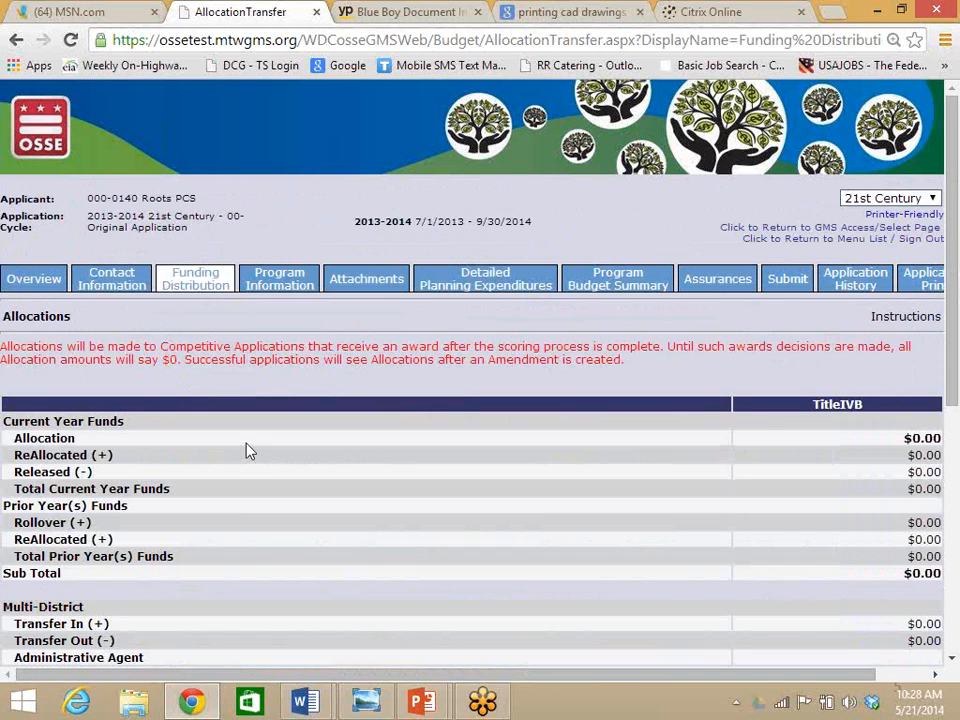
Open the Program Abstract page of the Program Information section and try to save it with an empty description
click(281, 283)
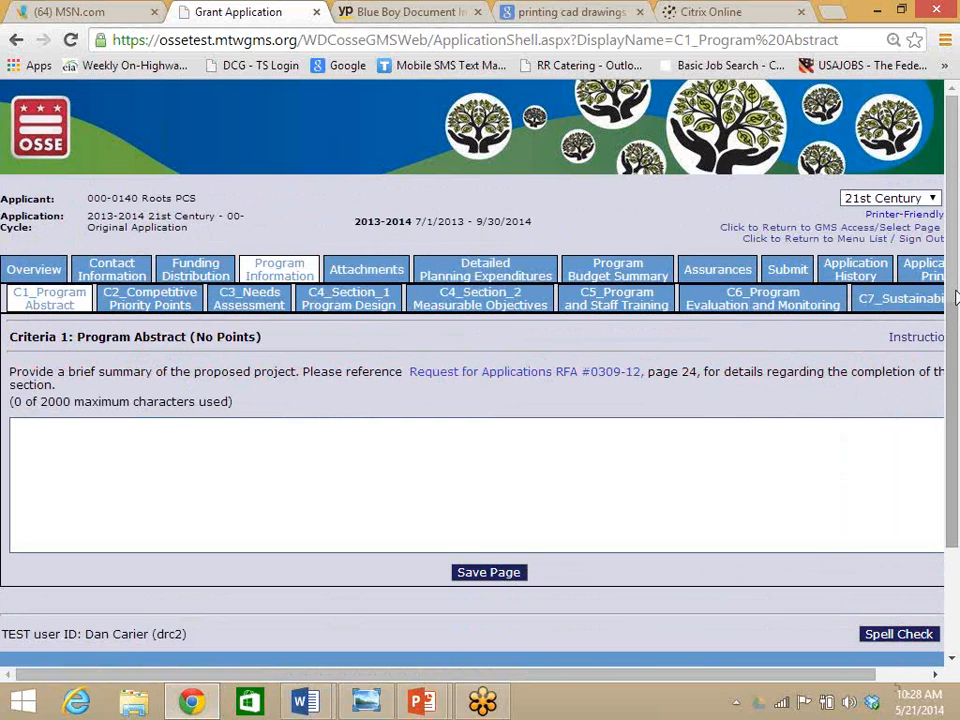
scroll(958, 355, down, 1)
scroll(958, 355, down, 1)
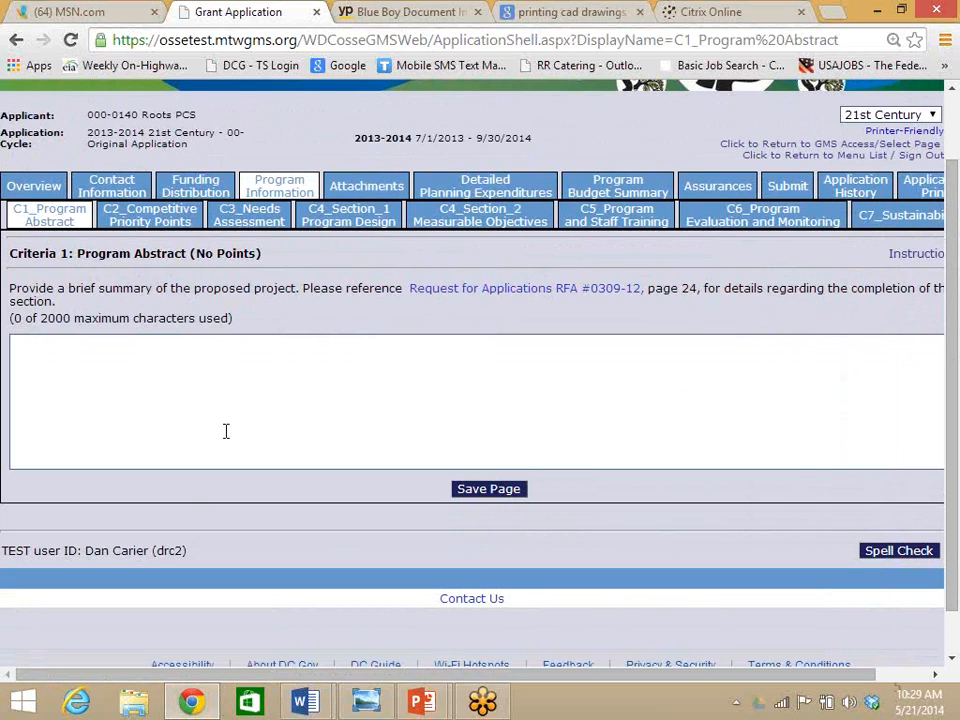
click(136, 368)
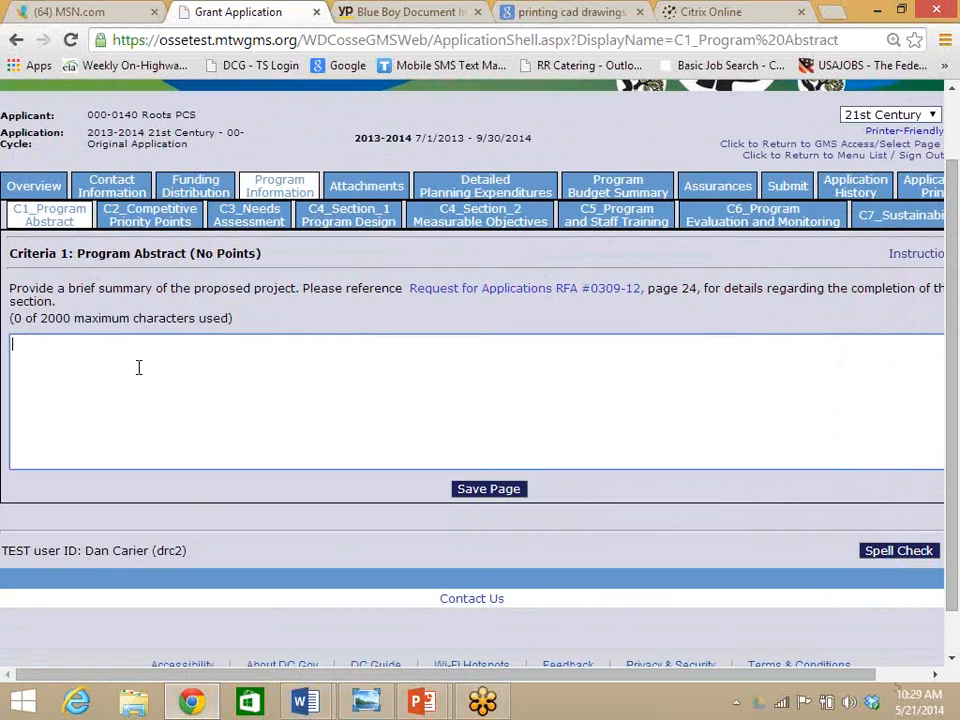
click(486, 490)
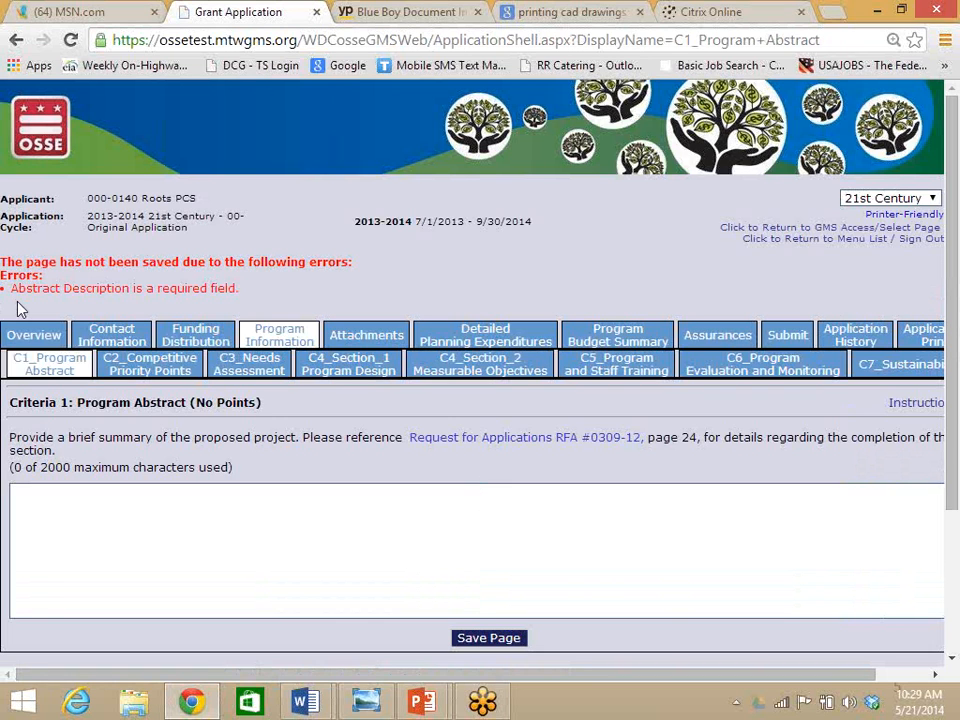
Enter the placeholder text "asdfasdfa asffasdf asd fasdf asdf a" as the Program Abstract description
click(67, 527)
text(asdfasdfa )
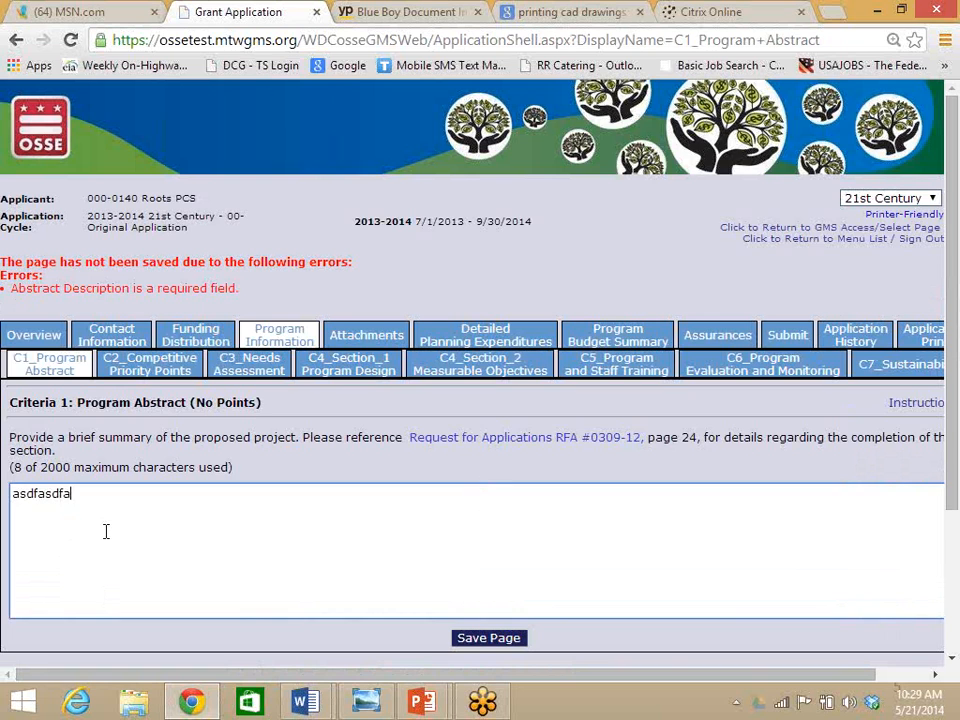
text(asffasdf asd fasdf asdf a)
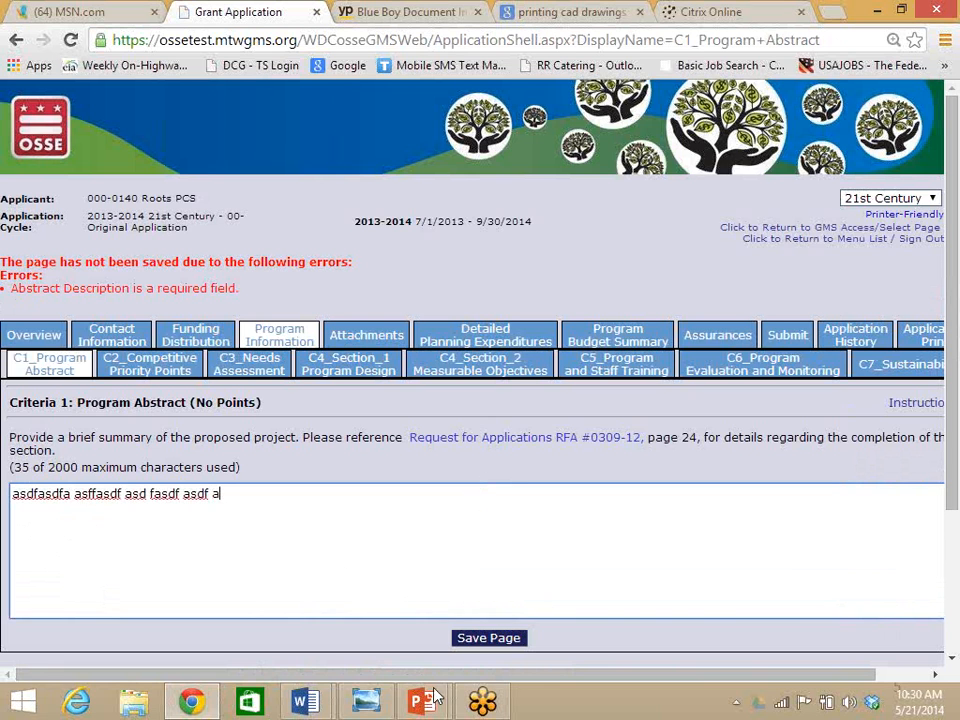
Run the spell check on the Program Abstract text and close it without making corrections
drag(681, 677, 894, 634)
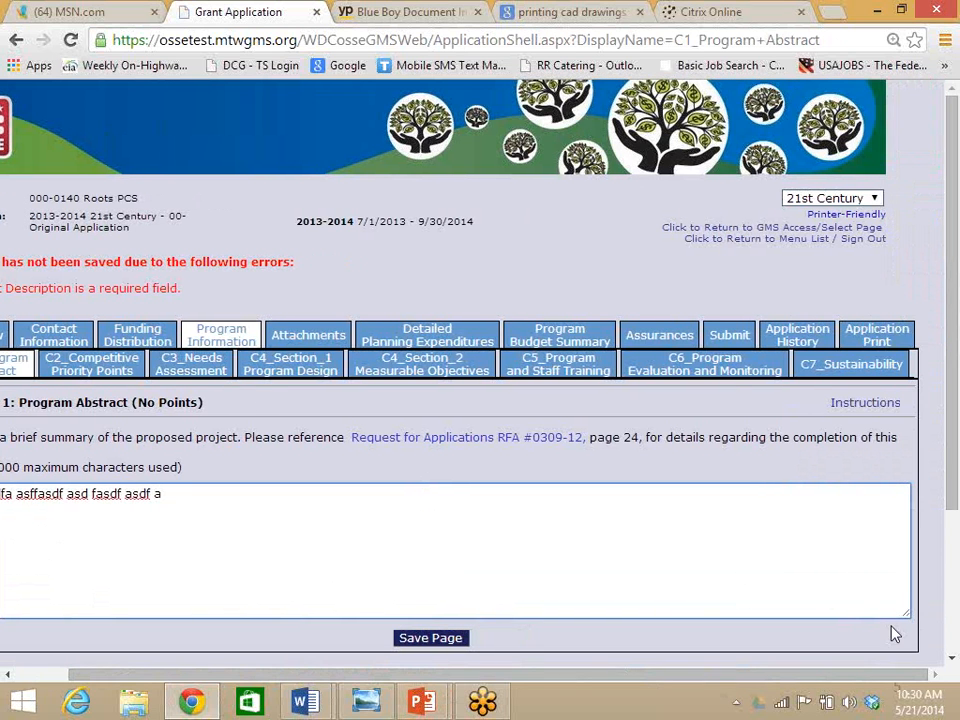
click(952, 660)
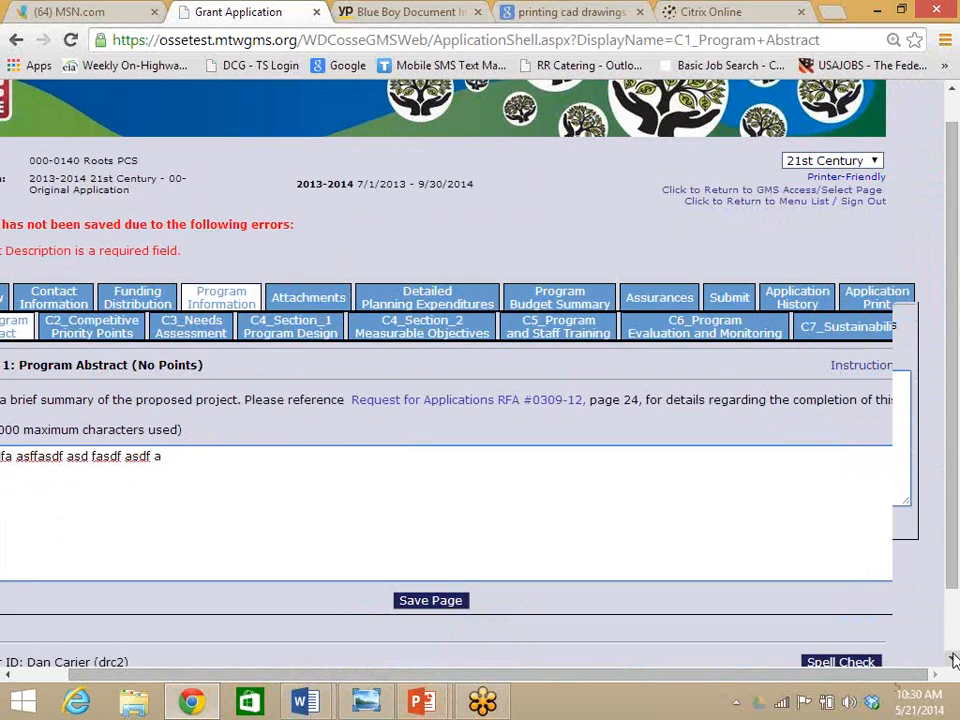
scroll(952, 660, down, 1)
click(841, 590)
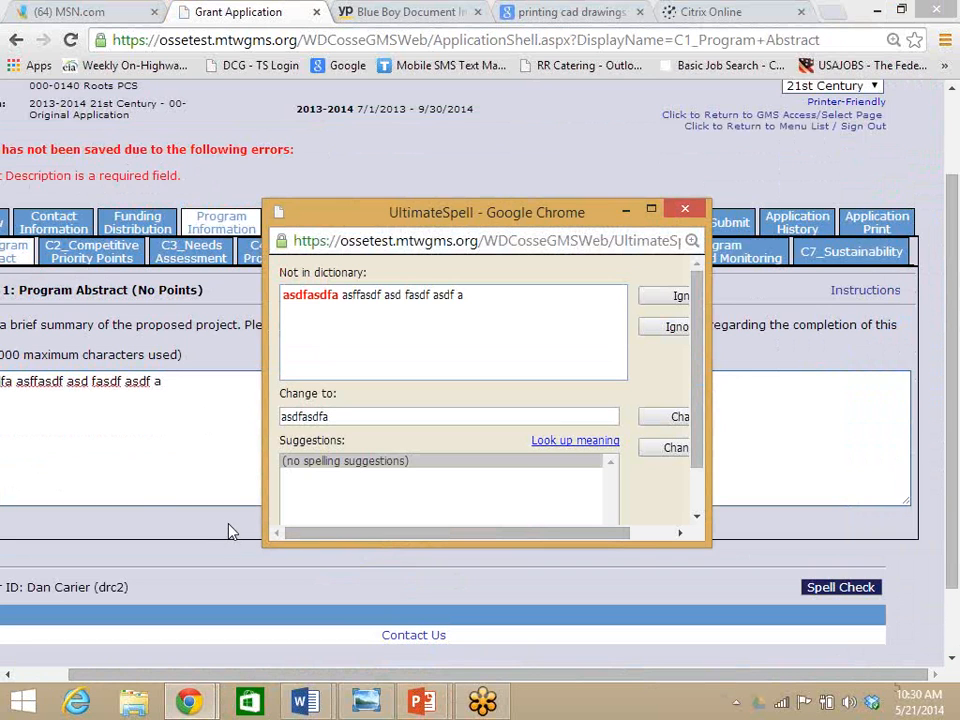
click(688, 212)
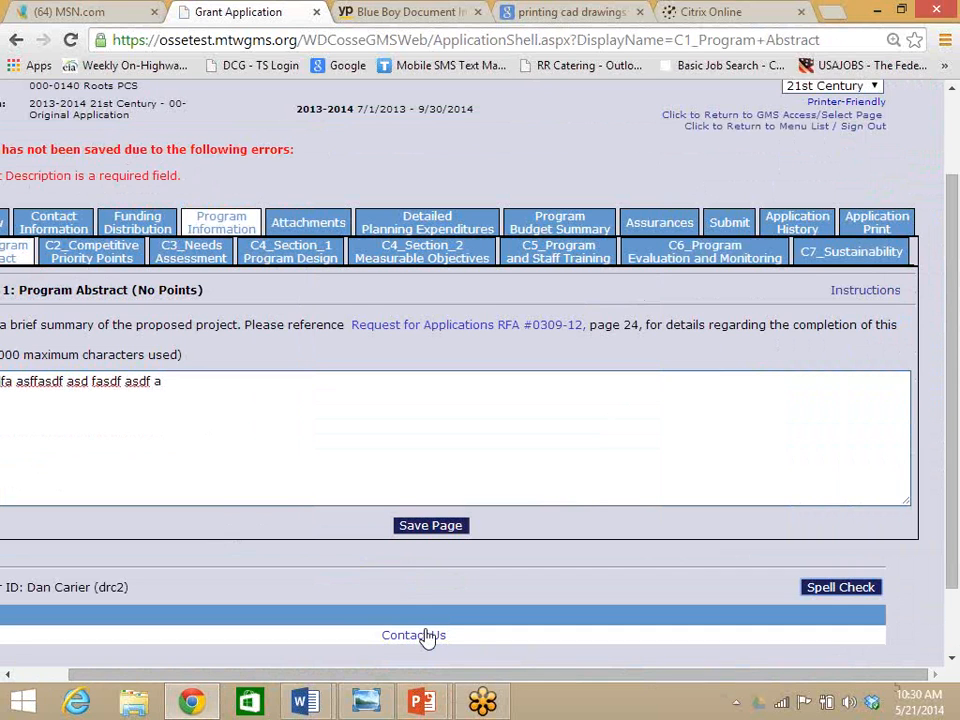
Open the C2 Competitive Priority Points page of the Program Information section
drag(424, 675, 160, 640)
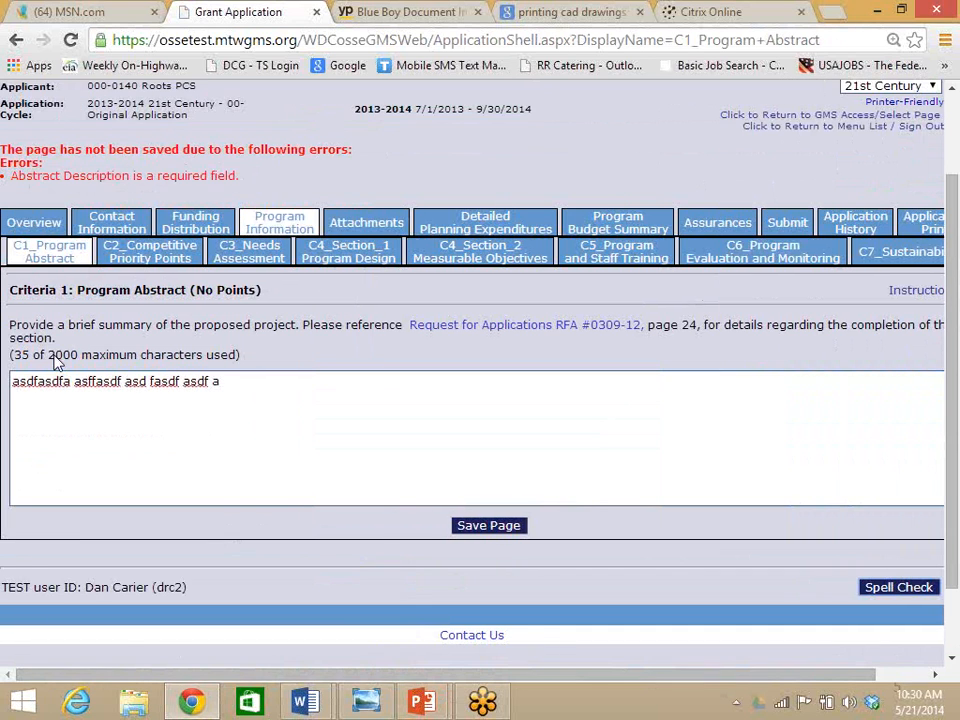
click(148, 257)
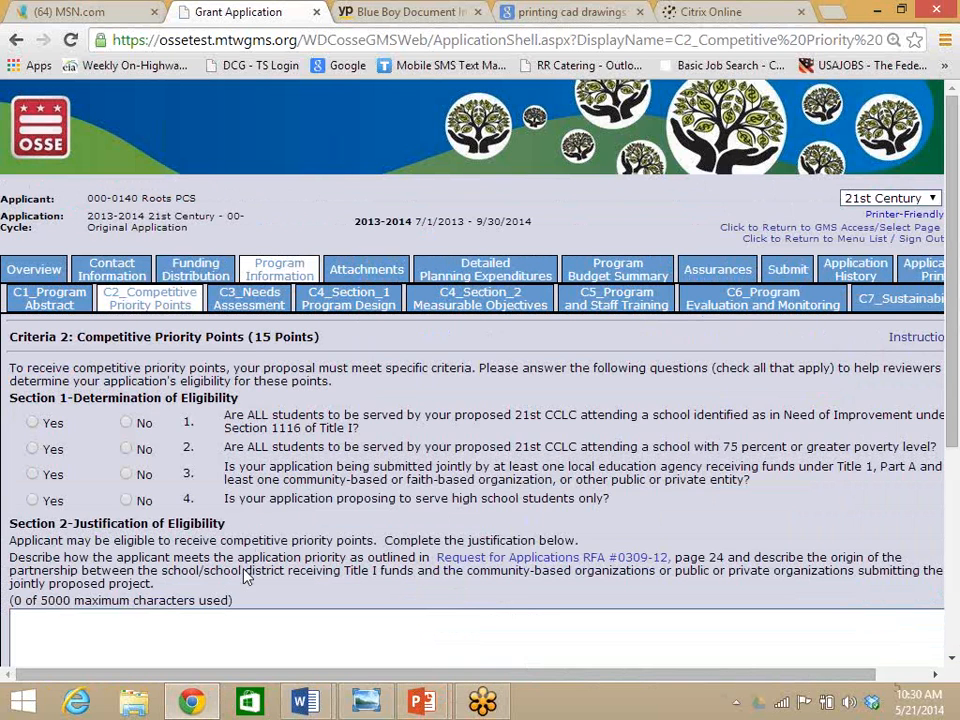
Answer the four eligibility questions Yes, No, No and Yes in order, and save the Competitive Priority Points page
click(33, 422)
click(127, 450)
click(127, 475)
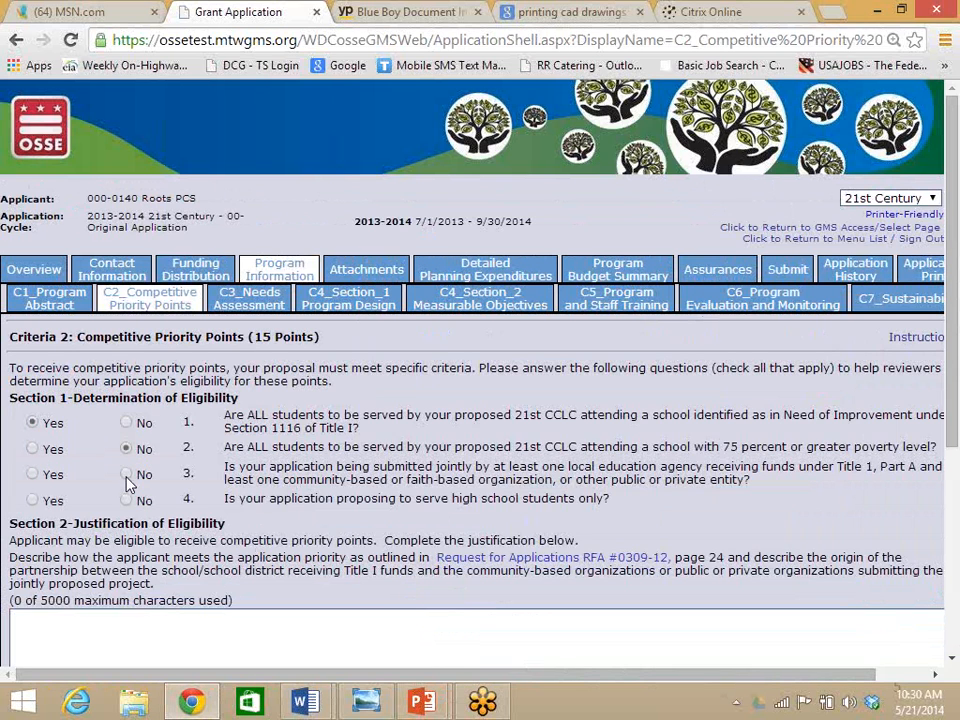
click(33, 500)
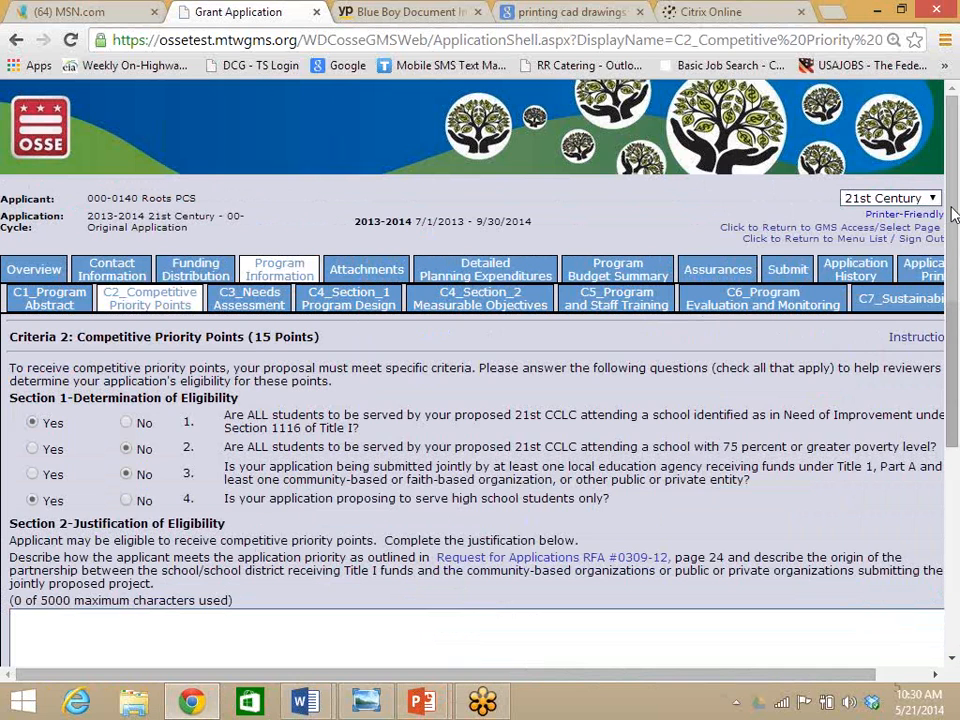
scroll(529, 531, down, 3)
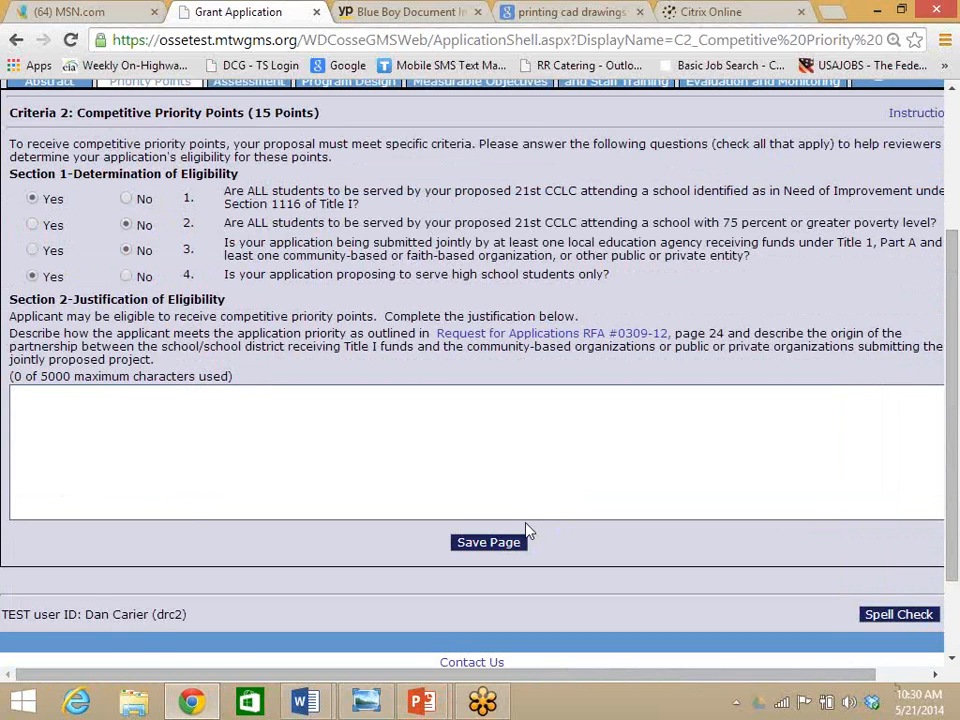
click(489, 545)
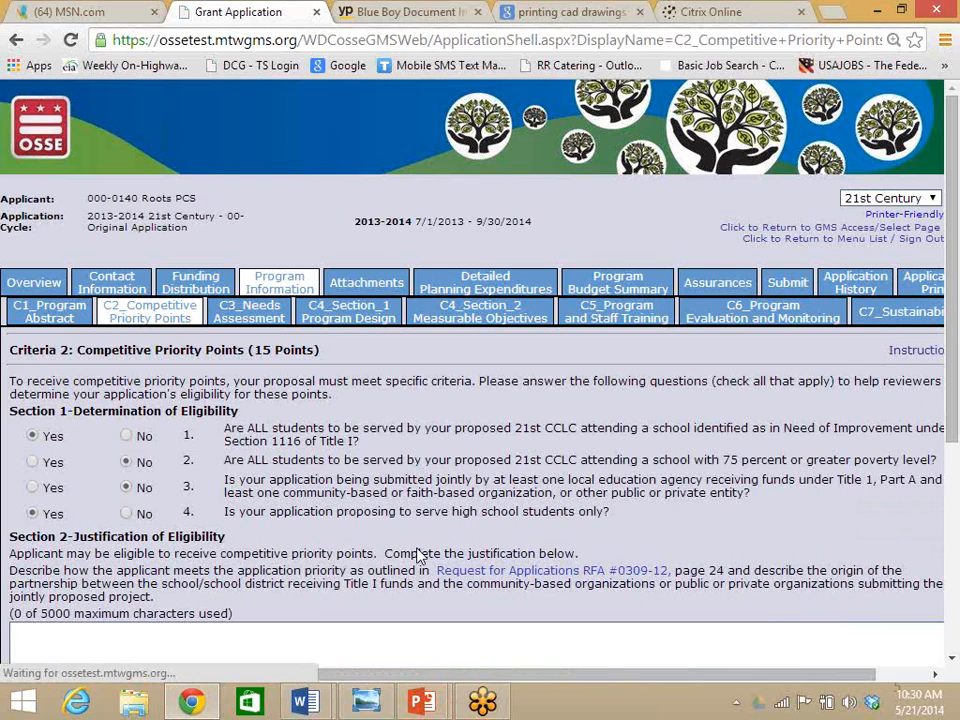
Change the answer to eligibility question 4 to No and try to save the page without a justification
click(126, 514)
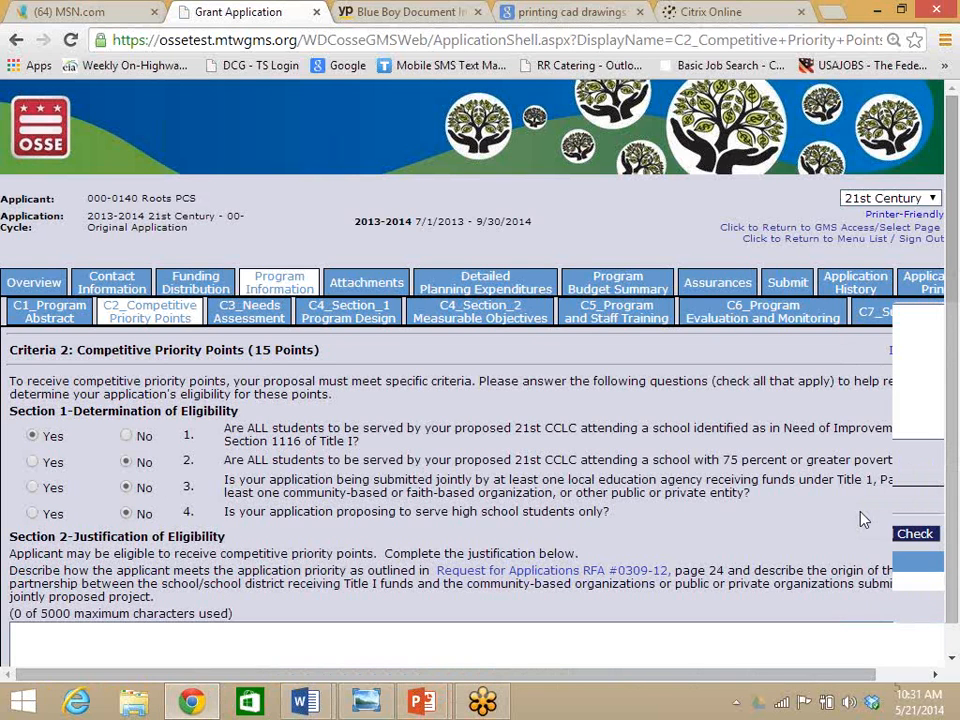
scroll(493, 476, down, 3)
click(489, 462)
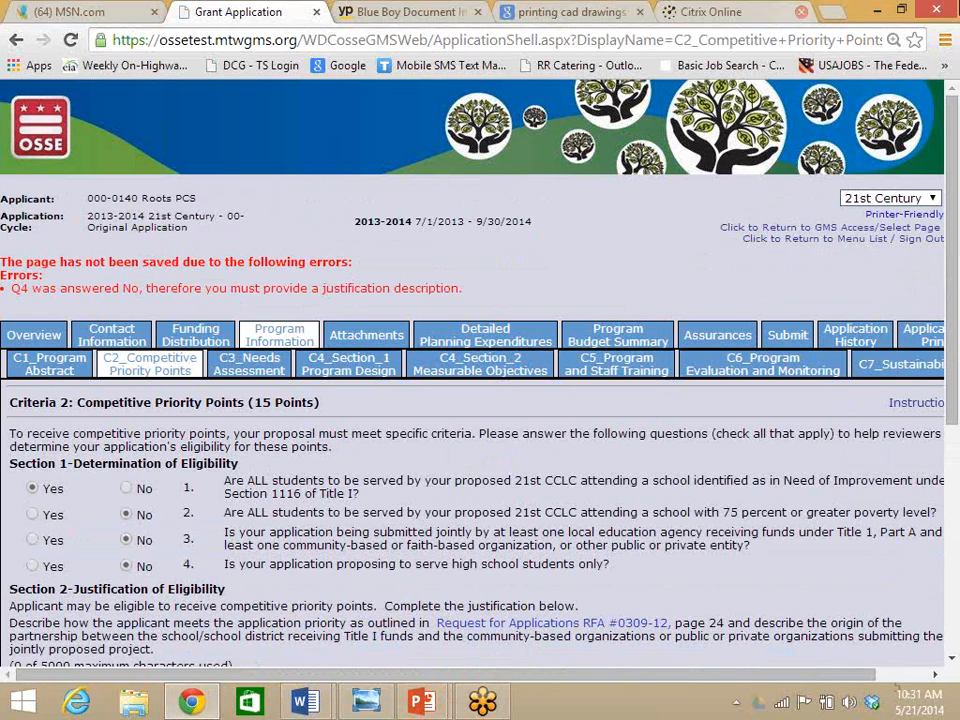
Enter "I don't know" as the Section 2 eligibility justification and save the page
mouse_move(900, 195)
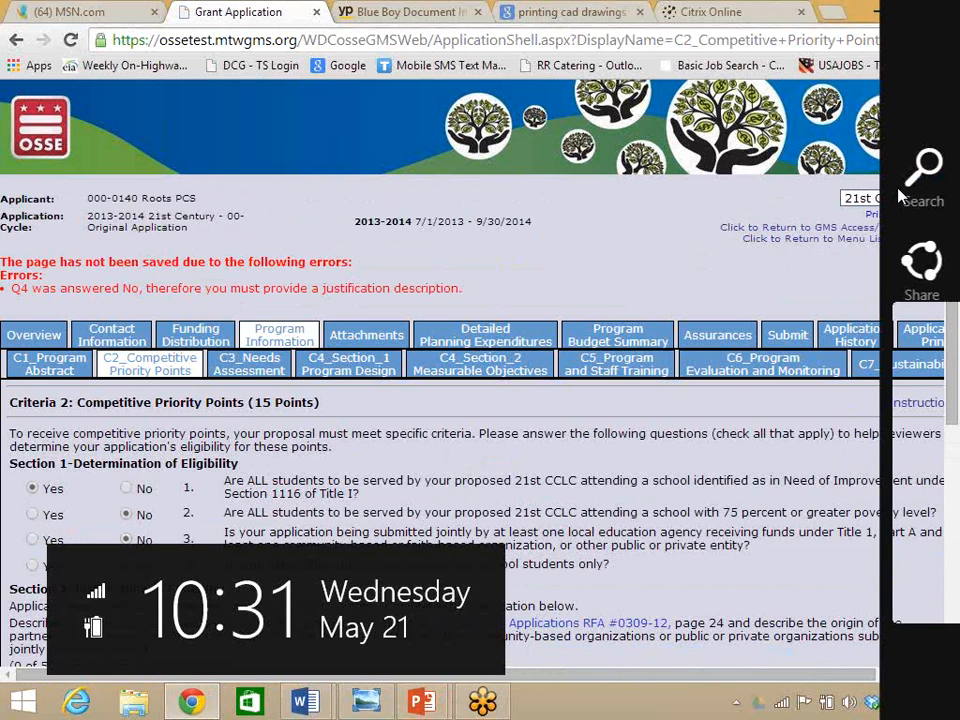
scroll(530, 523, down, 2)
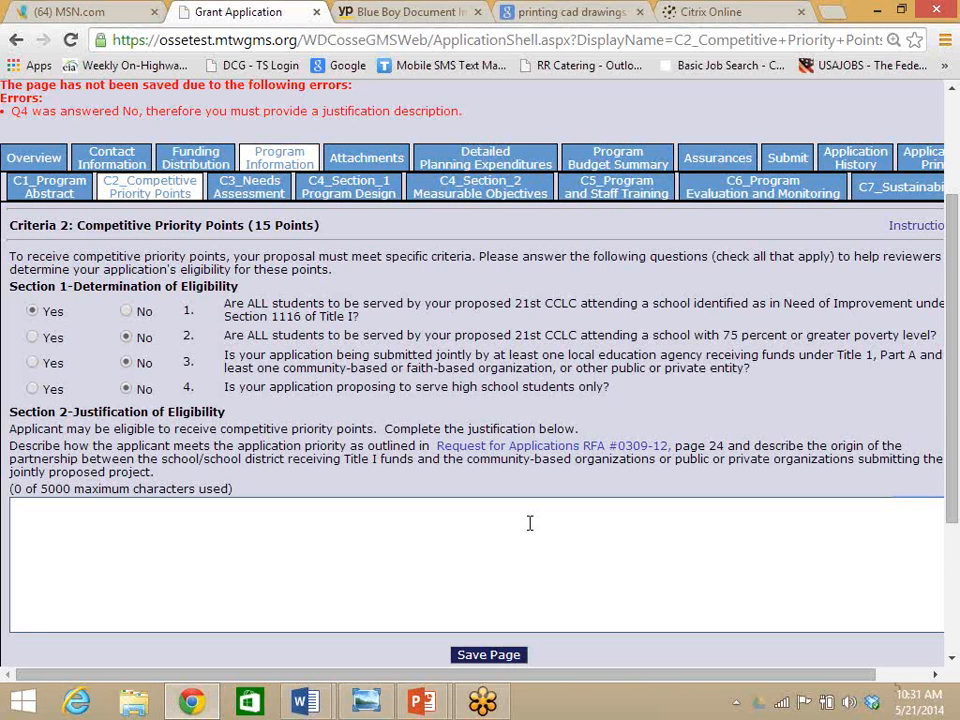
click(530, 523)
text(I don't know)
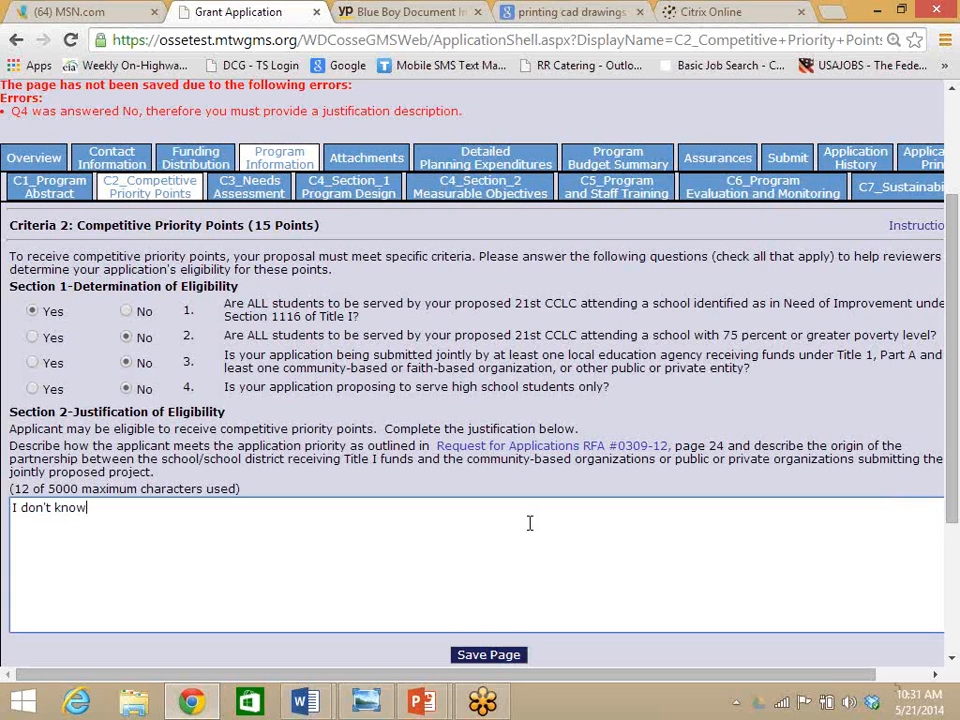
click(488, 655)
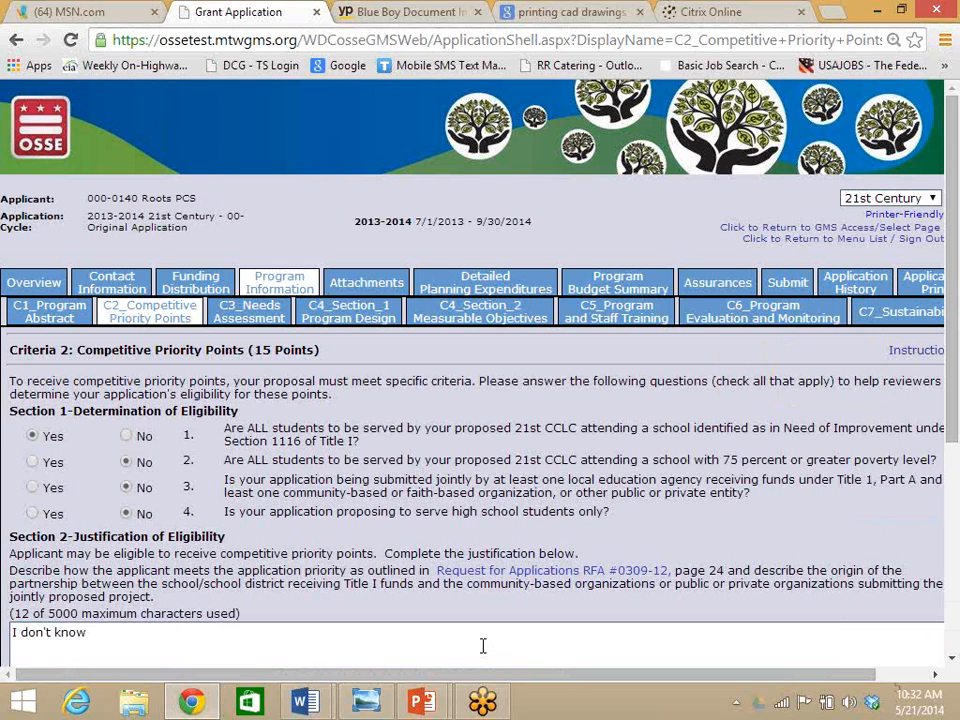
Open the C3 Needs Assessment page of the Program Information section and look over its form
click(230, 312)
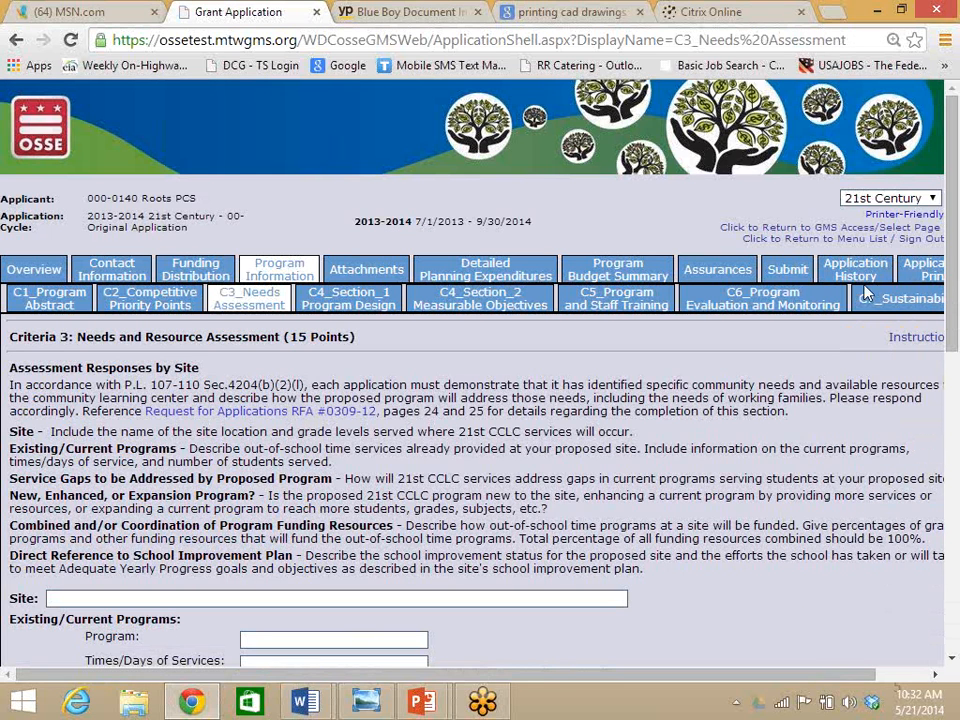
scroll(956, 314, down, 1)
drag(956, 314, 955, 240)
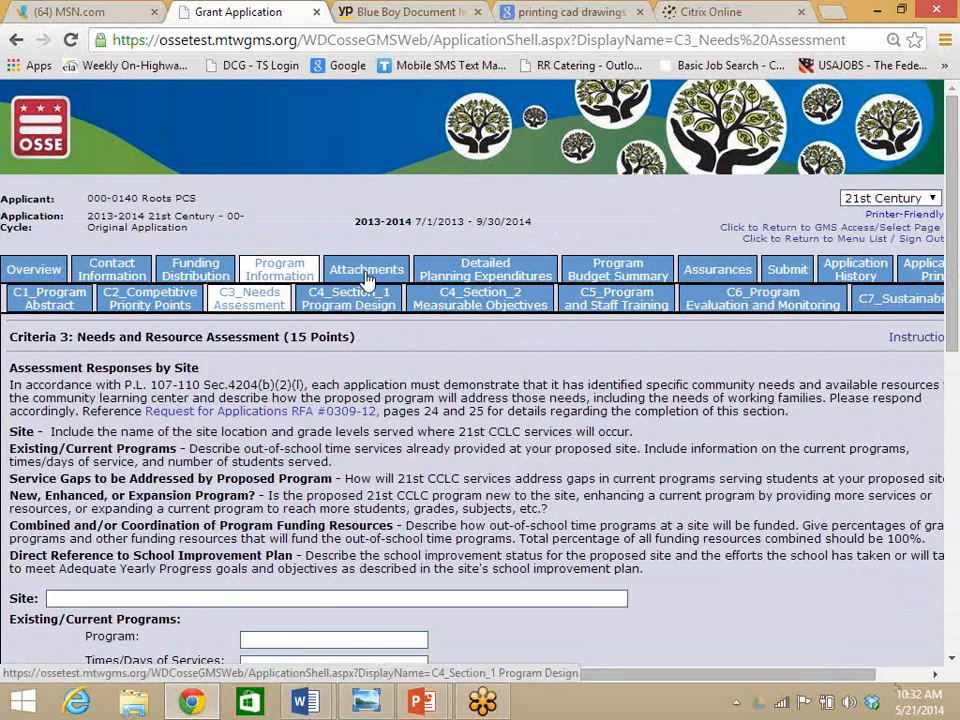
Open the Attachments F, G and H page and upload Test Document.pdf for Attachment F, Attestation of Partnership
click(367, 270)
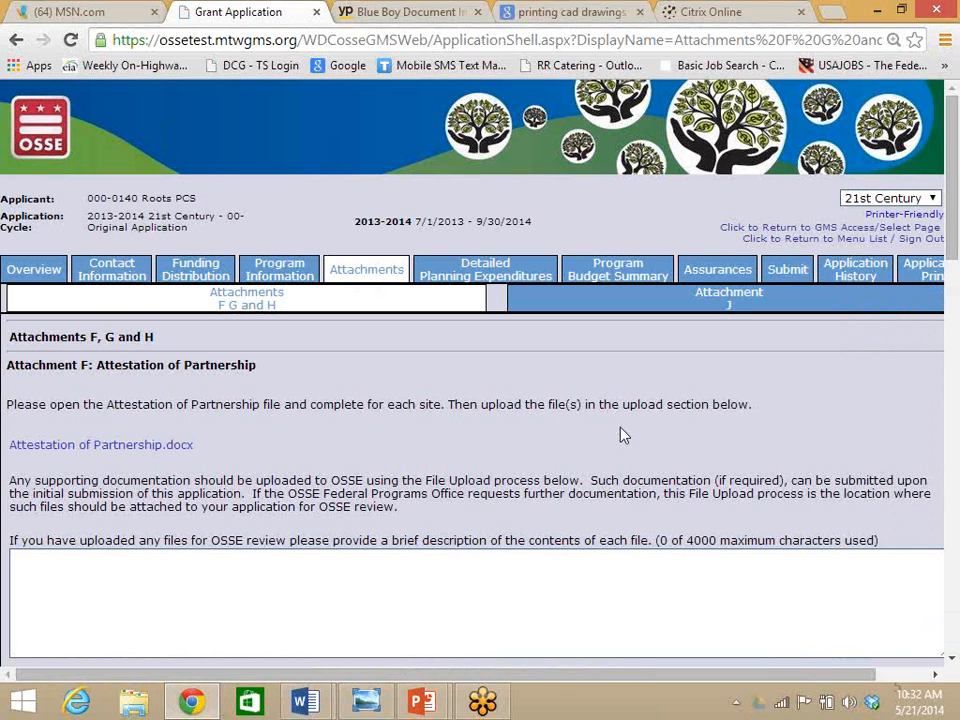
click(262, 555)
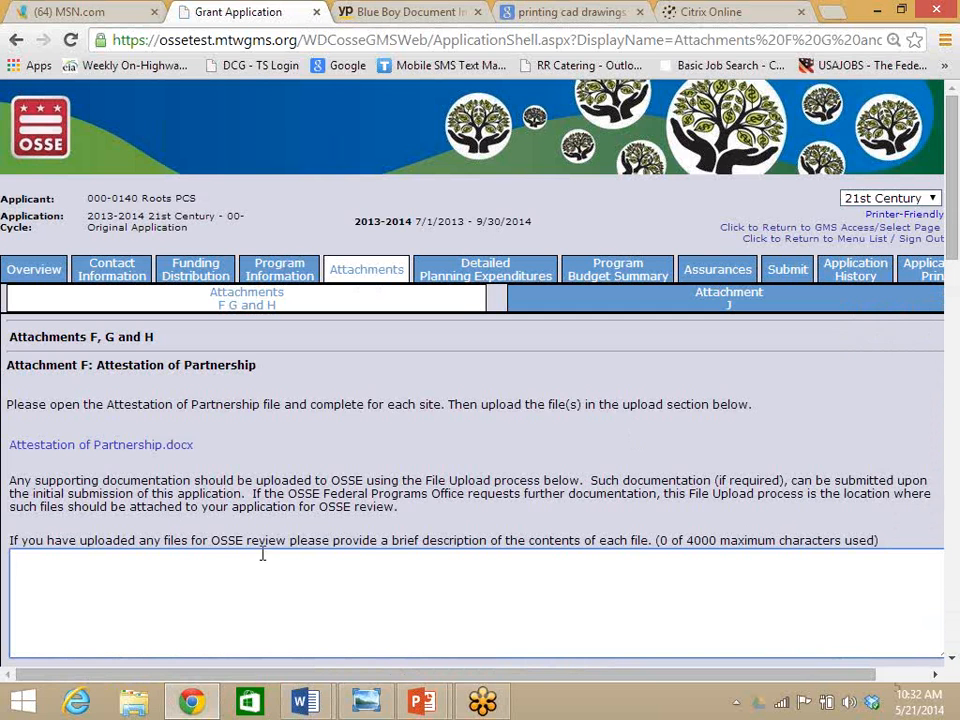
drag(953, 231, 954, 279)
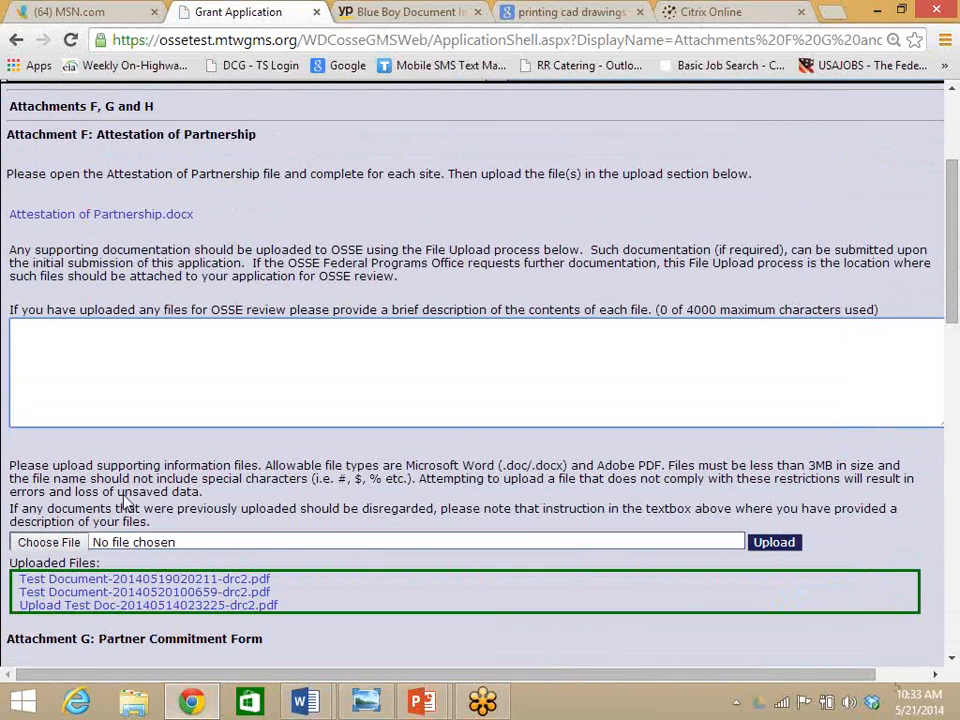
click(64, 543)
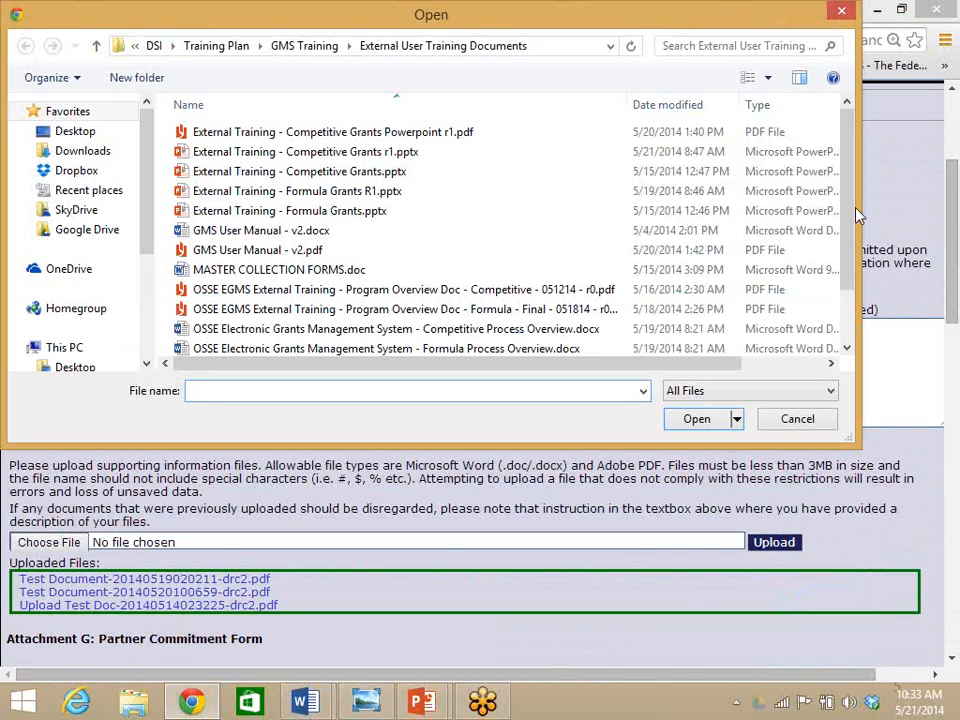
drag(848, 270, 845, 318)
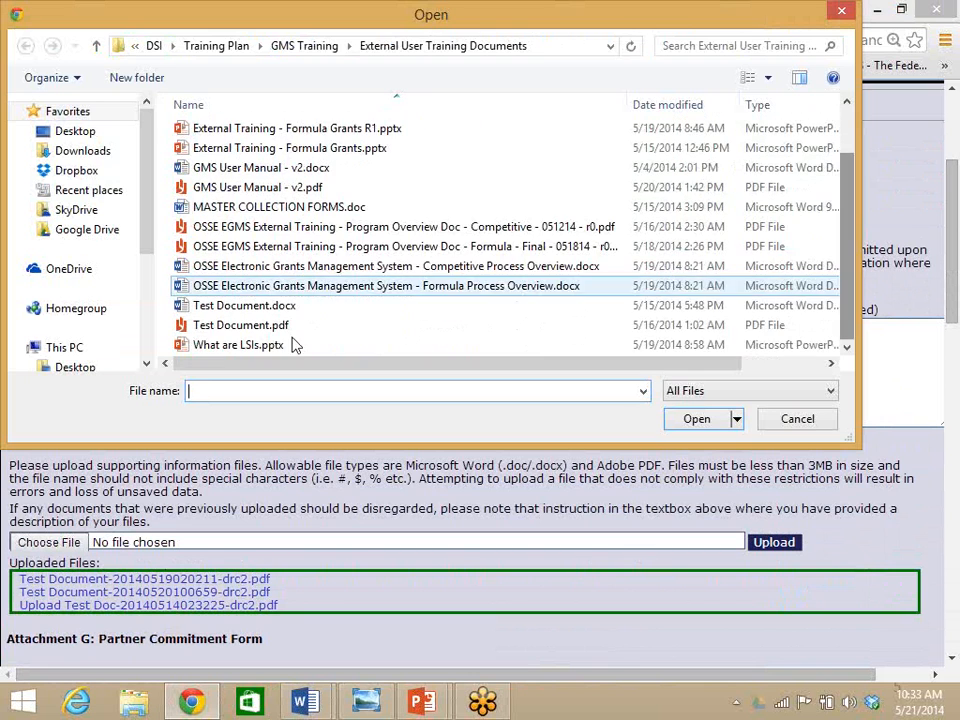
double_click(222, 327)
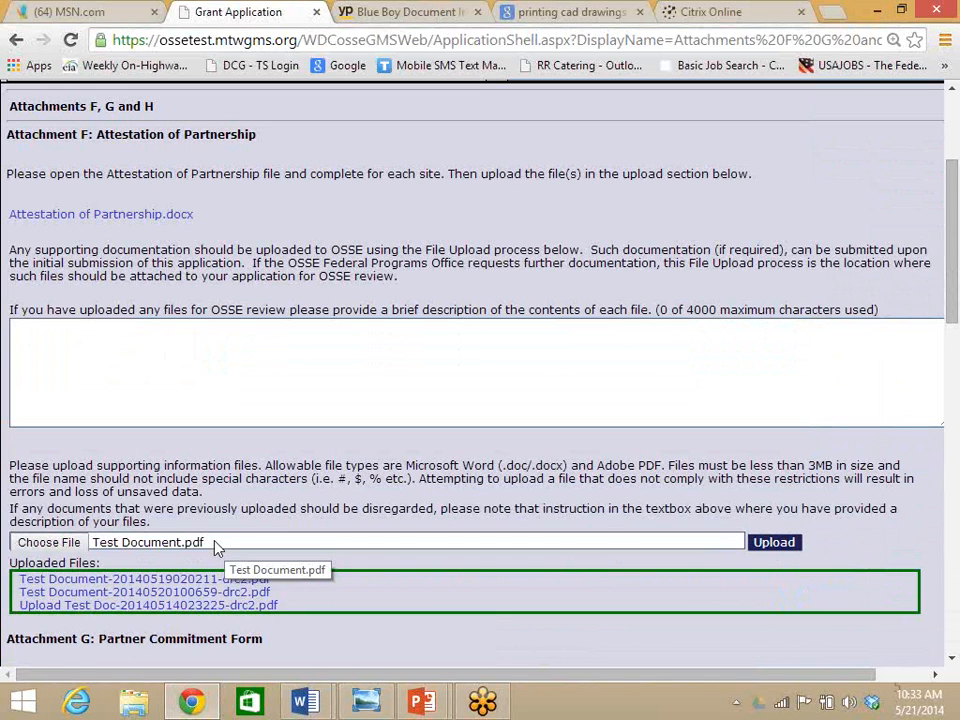
click(774, 543)
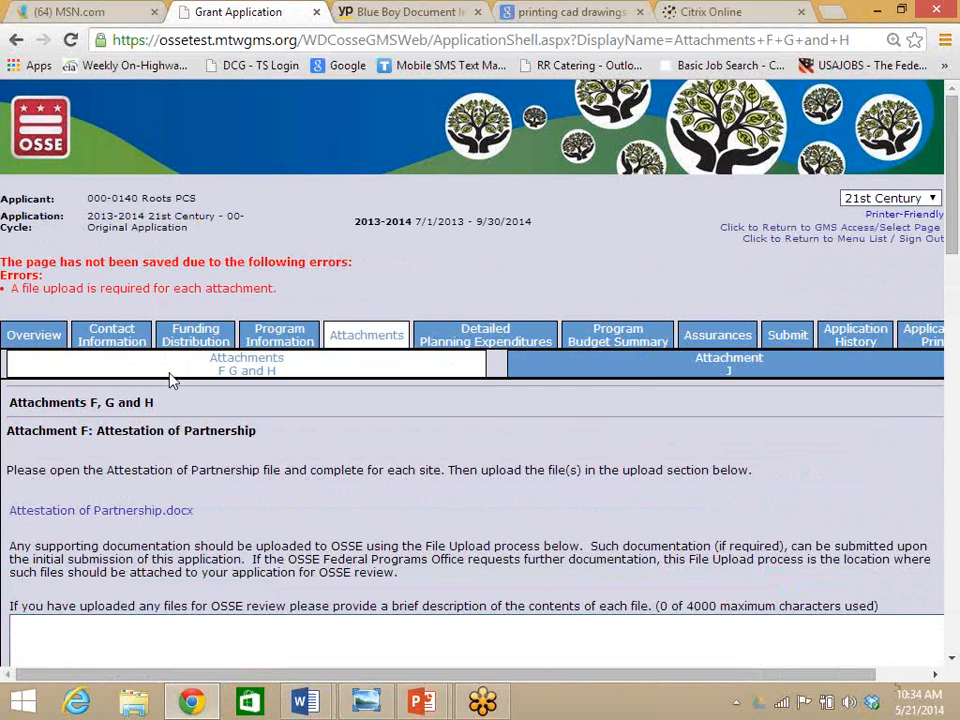
Check the uploaded files listed for Attachment F and try to save the Attachments F, G and H page
drag(956, 218, 535, 341)
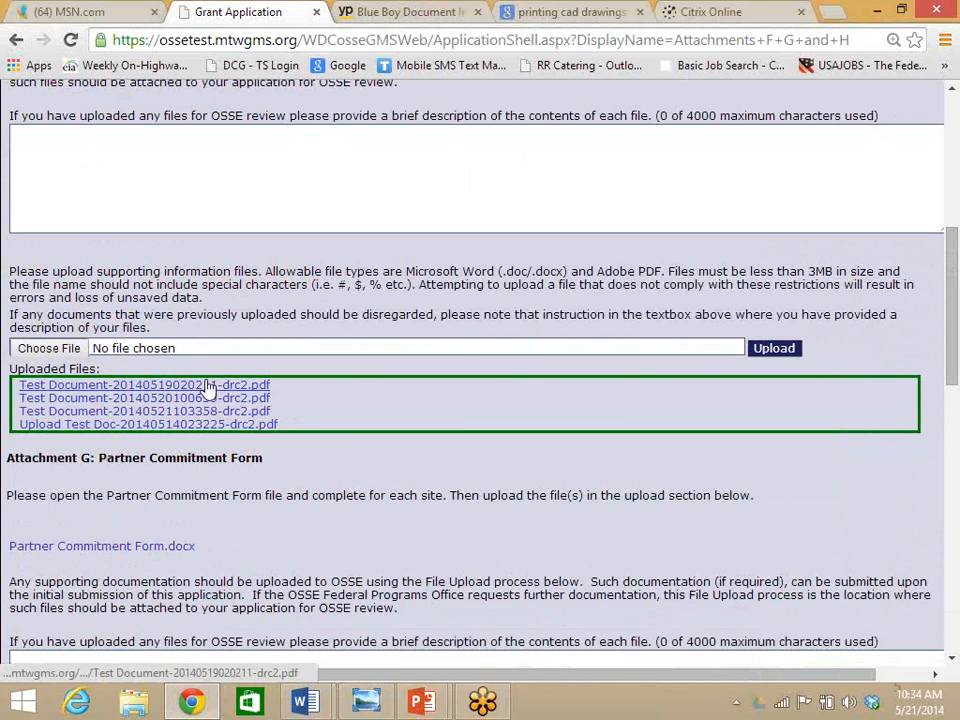
drag(953, 319, 955, 632)
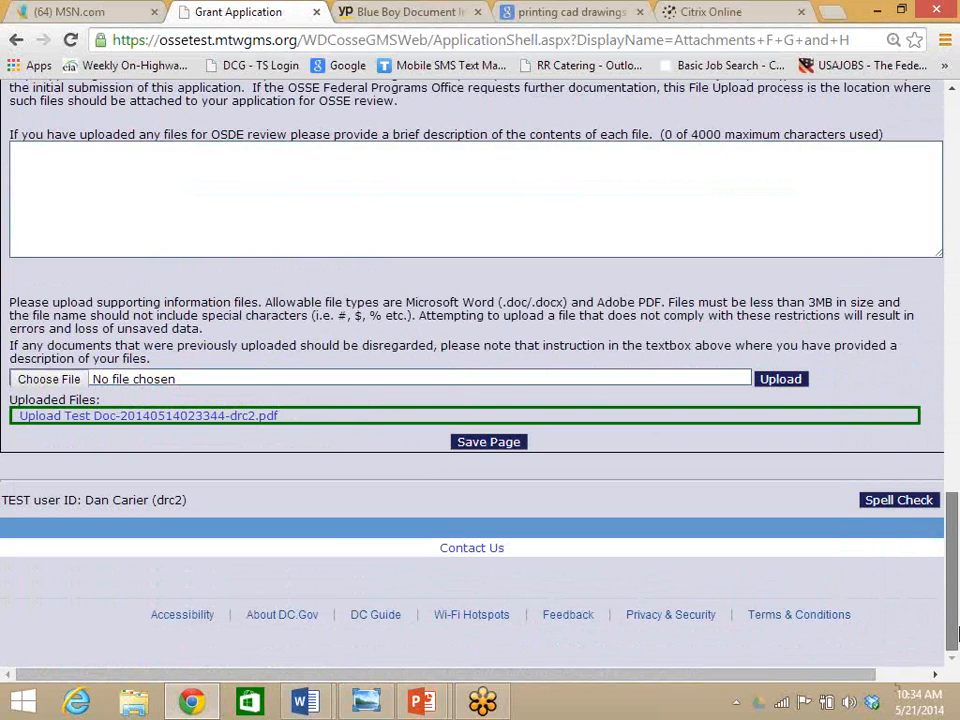
click(489, 443)
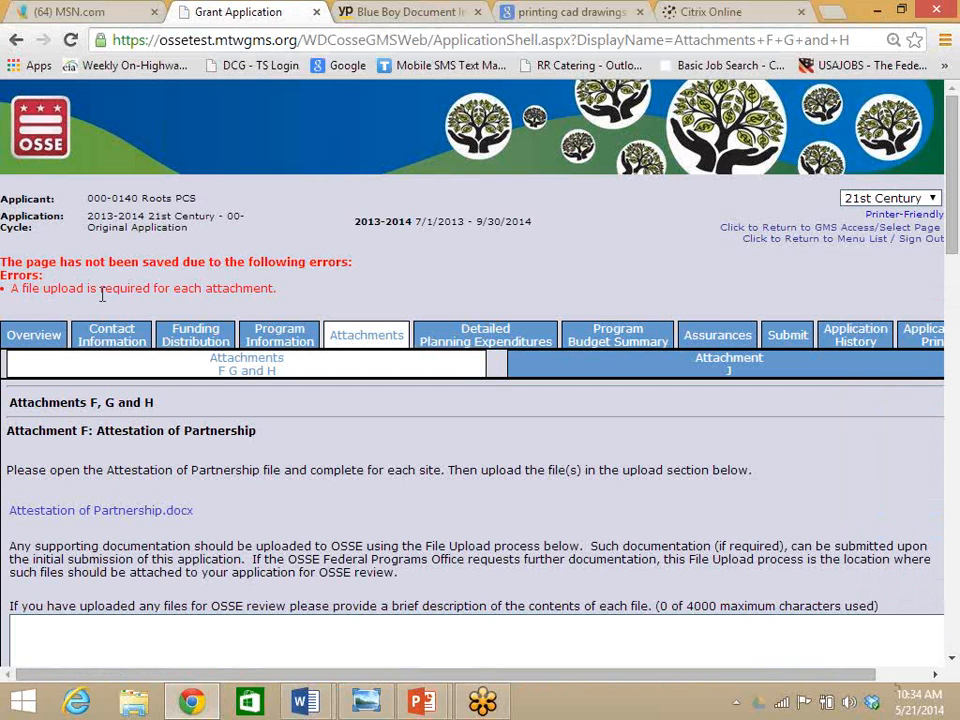
mouse_move(953, 239)
mouse_down()
mouse_move(955, 601)
mouse_move(955, 230)
mouse_up()
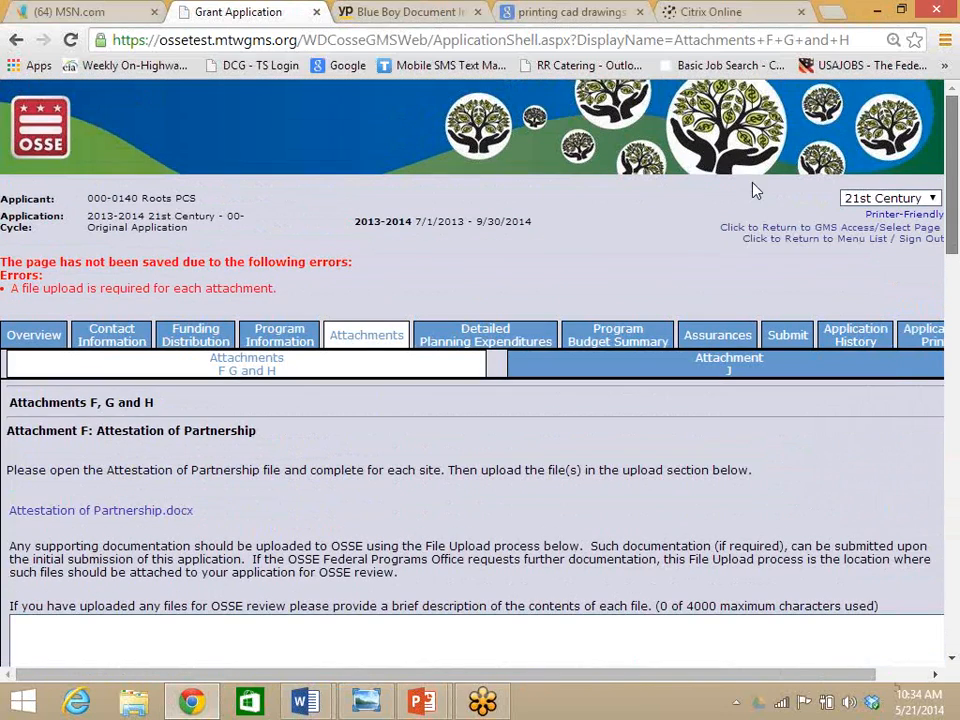
Open the Salaries and Benefits page of the Detailed Planning Expenditures section and go to its budget detail lines
click(487, 334)
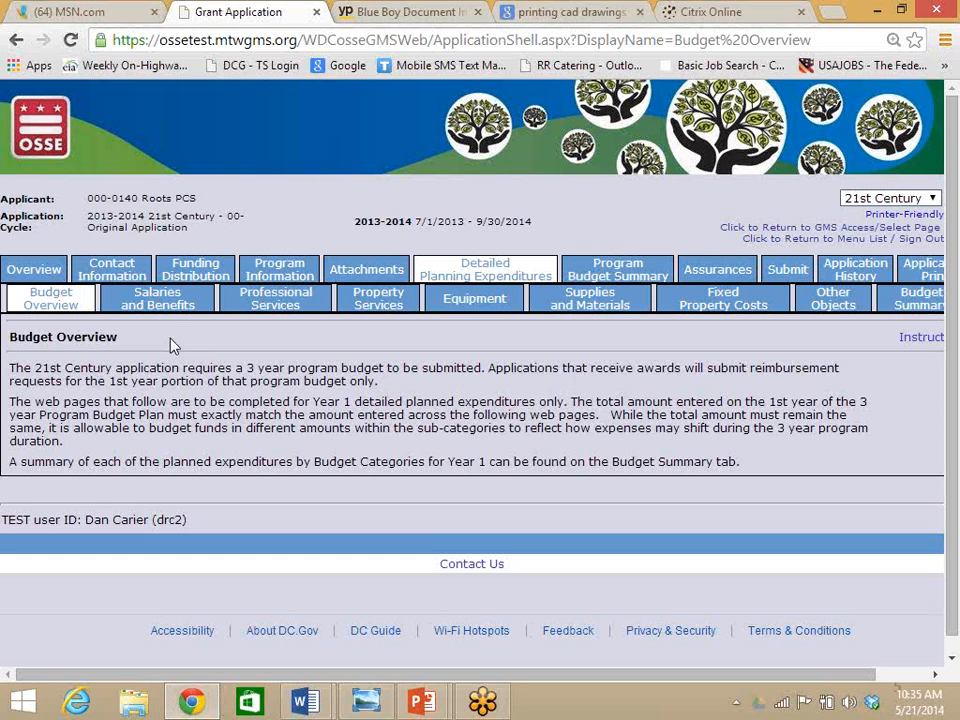
click(176, 304)
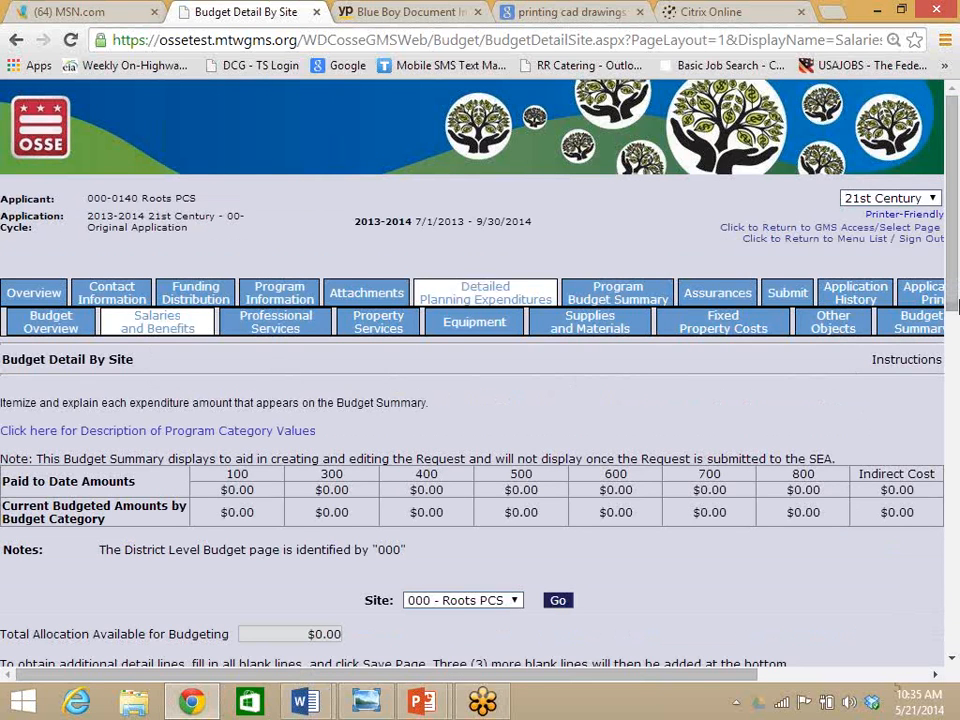
drag(949, 288, 946, 380)
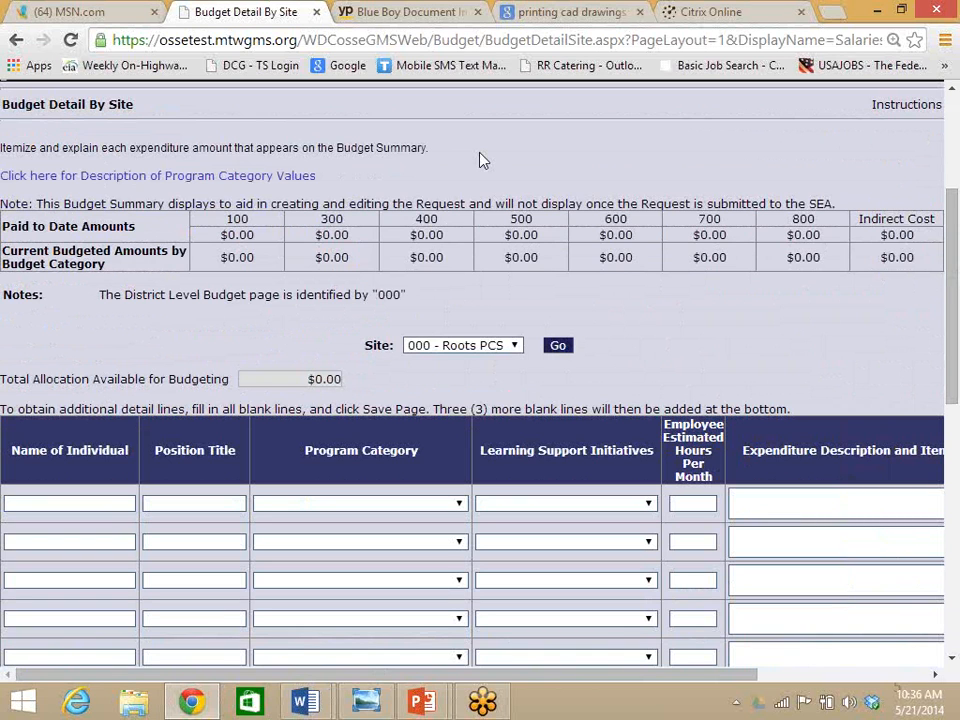
drag(954, 279, 955, 422)
Fill in the individual's name on the first salary line and set the position title to "Asst"
click(103, 321)
click(103, 321)
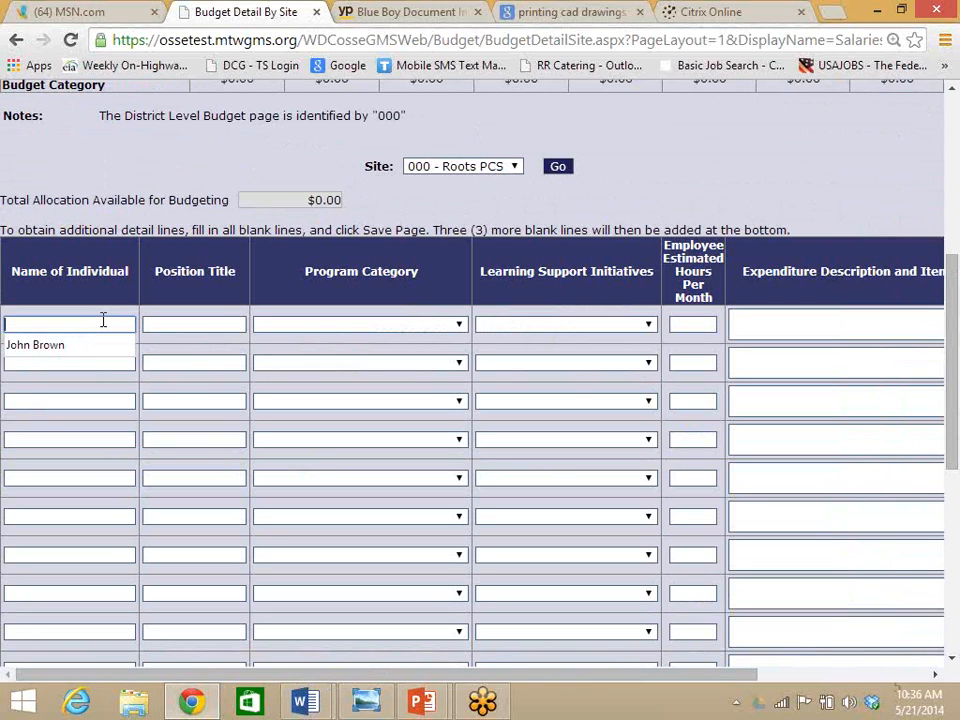
click(90, 345)
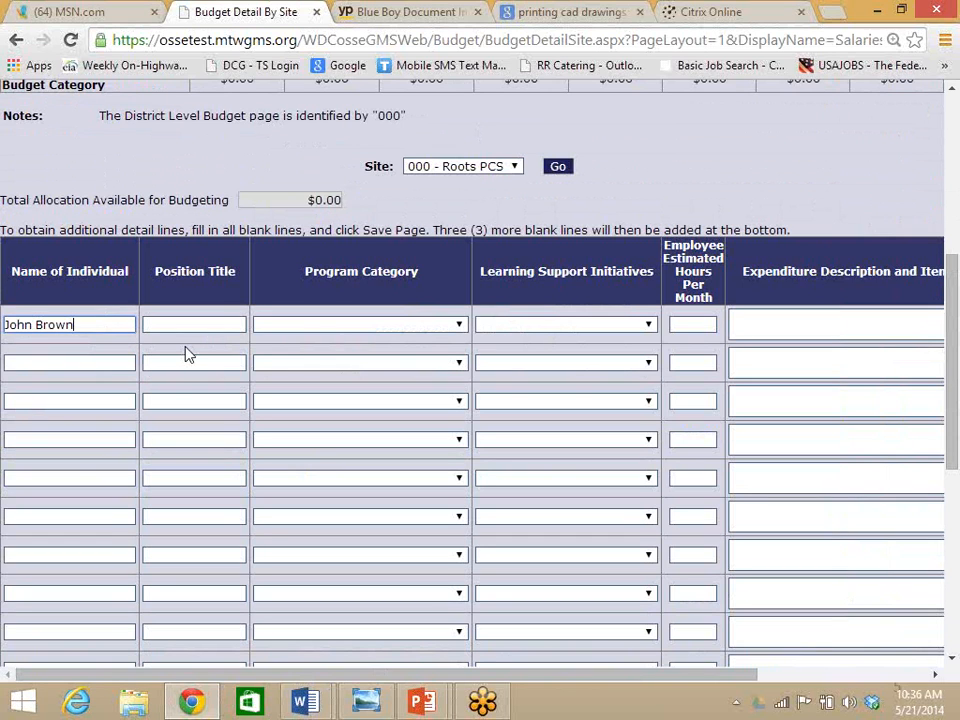
click(202, 325)
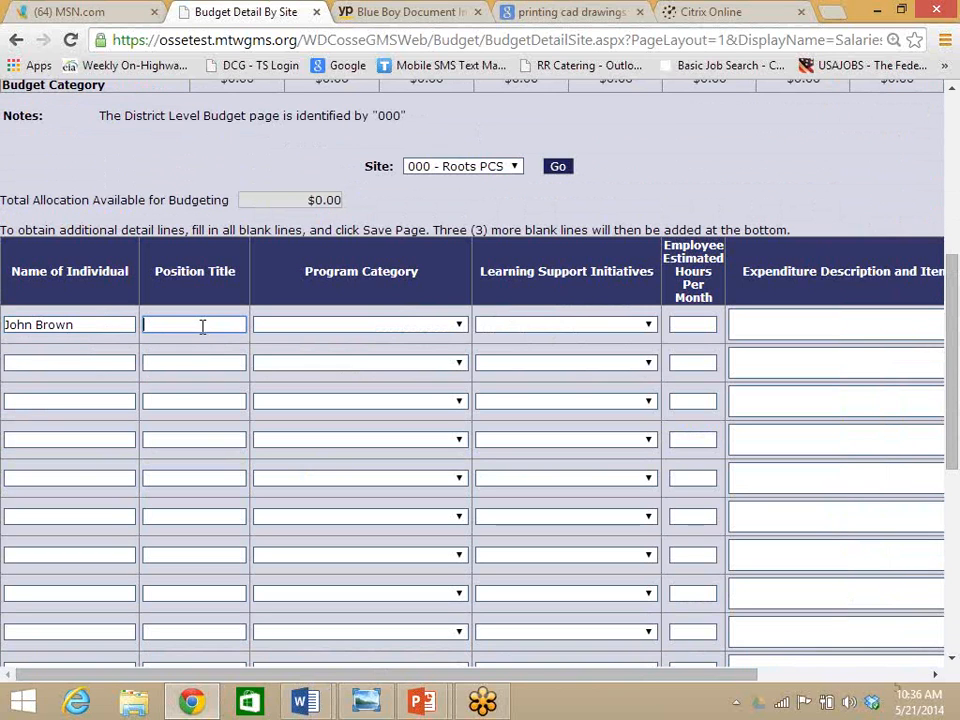
text(a)
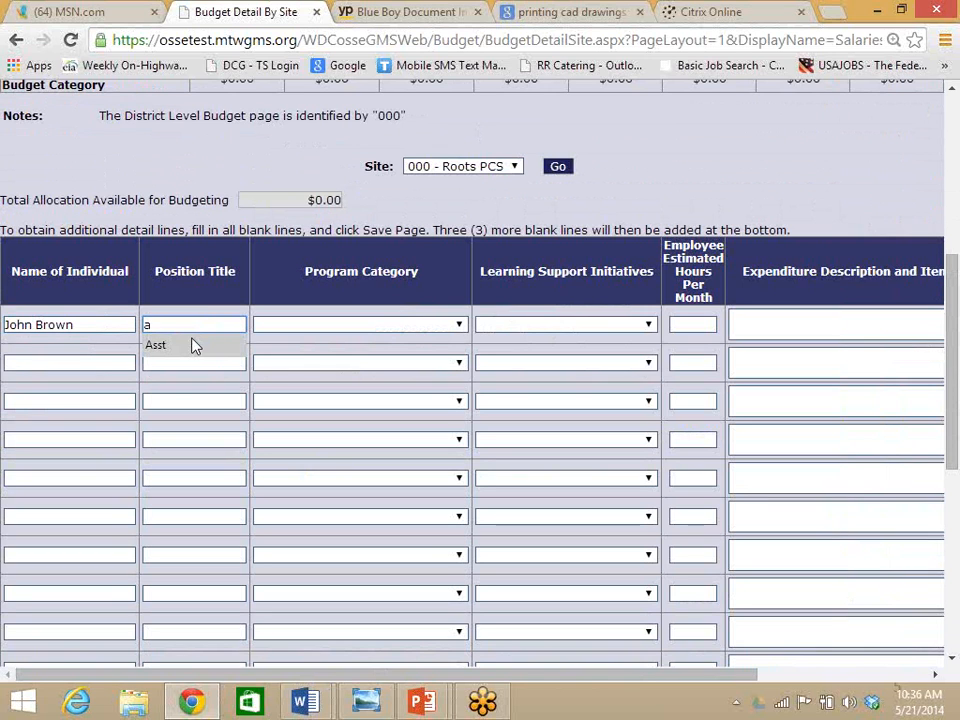
click(195, 345)
Set the first salary line's program category to 10-Instruction and its learning support initiative to Common Core Standards
click(459, 326)
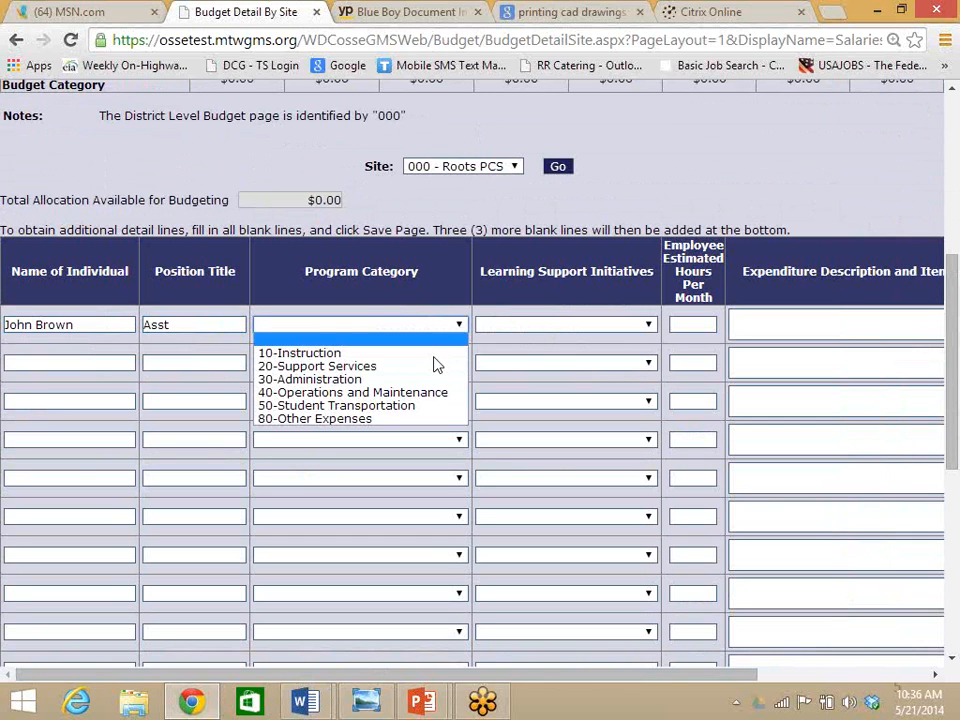
key(Down)
key(Return)
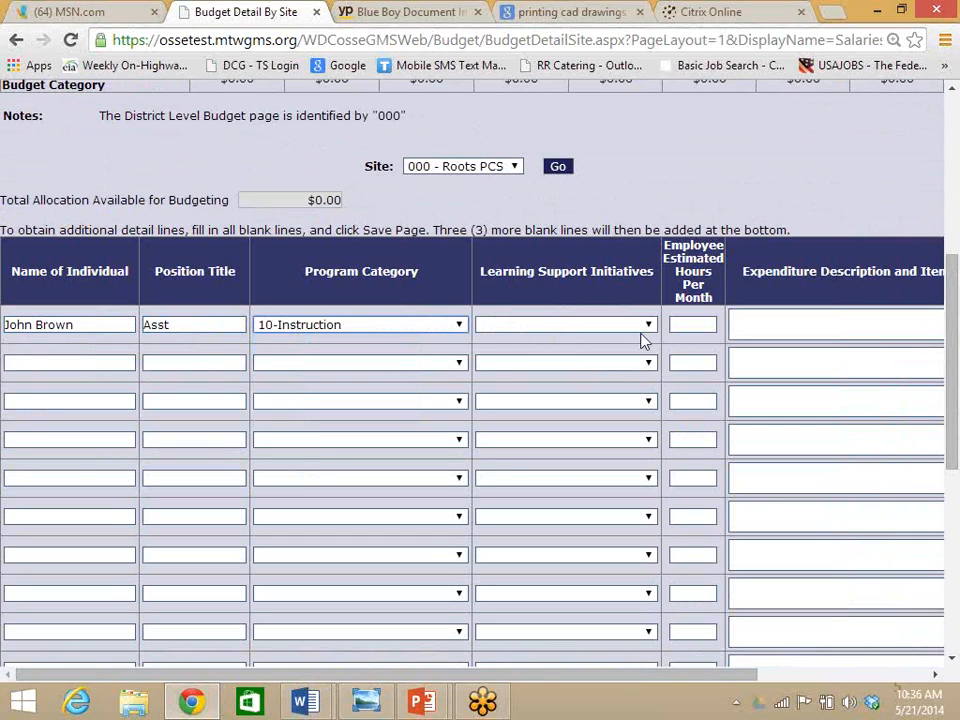
click(646, 330)
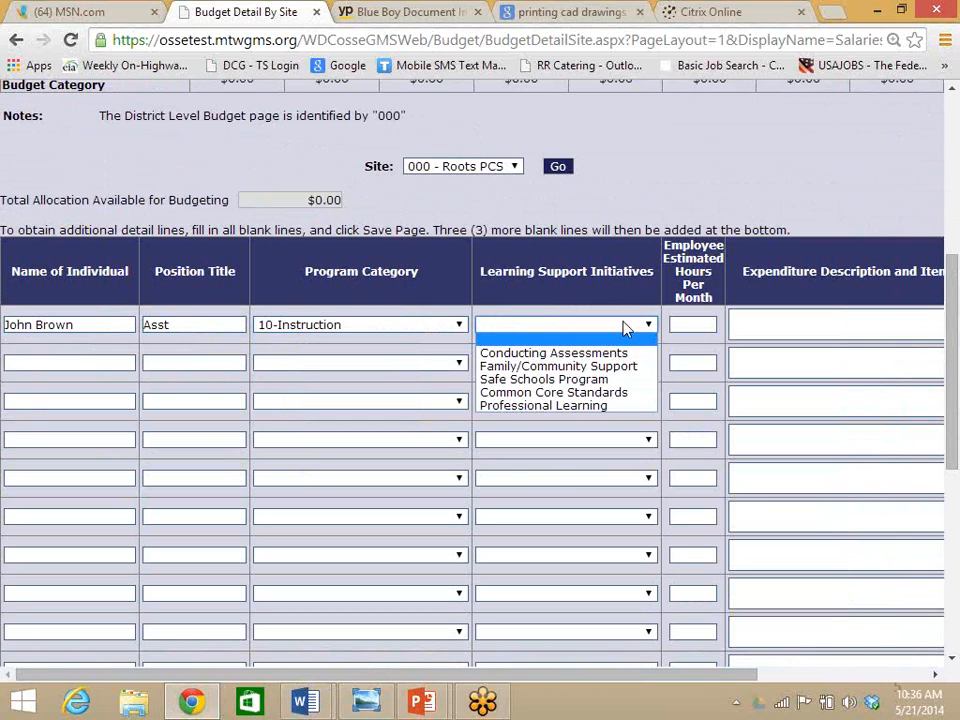
click(538, 393)
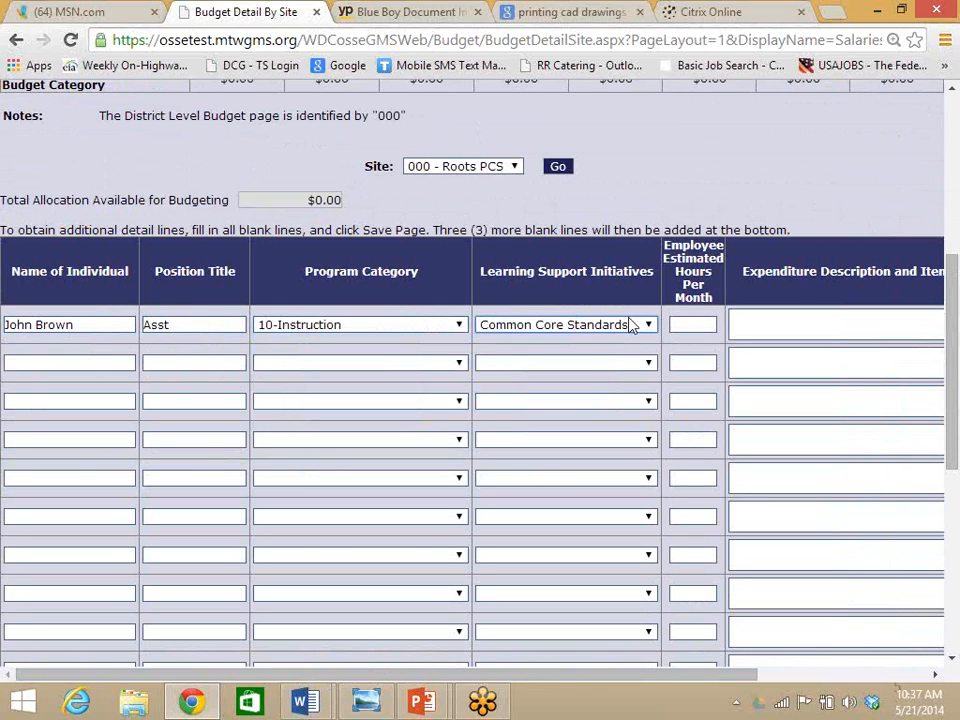
Set the employee estimated hours per month on the first salary line to 80
click(696, 322)
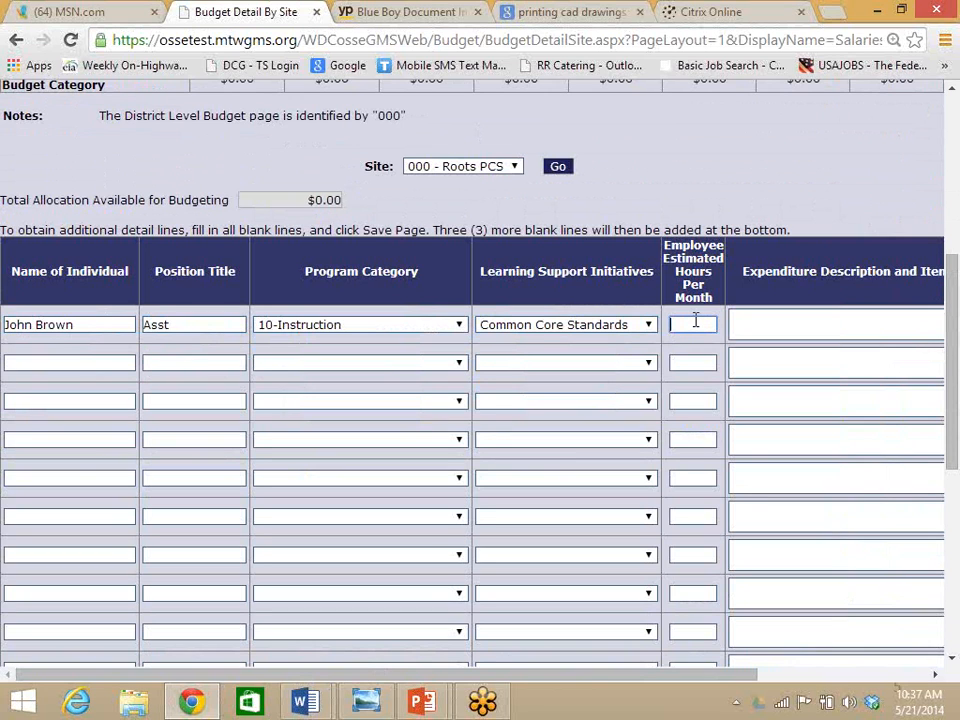
text(1)
key(BackSpace)
text(1)
key(BackSpace)
text(1)
key(BackSpace)
click(696, 321)
click(719, 346)
Enter "Support" as the first line's expenditure description and set its TitleIVB funds to 20000.00
click(756, 321)
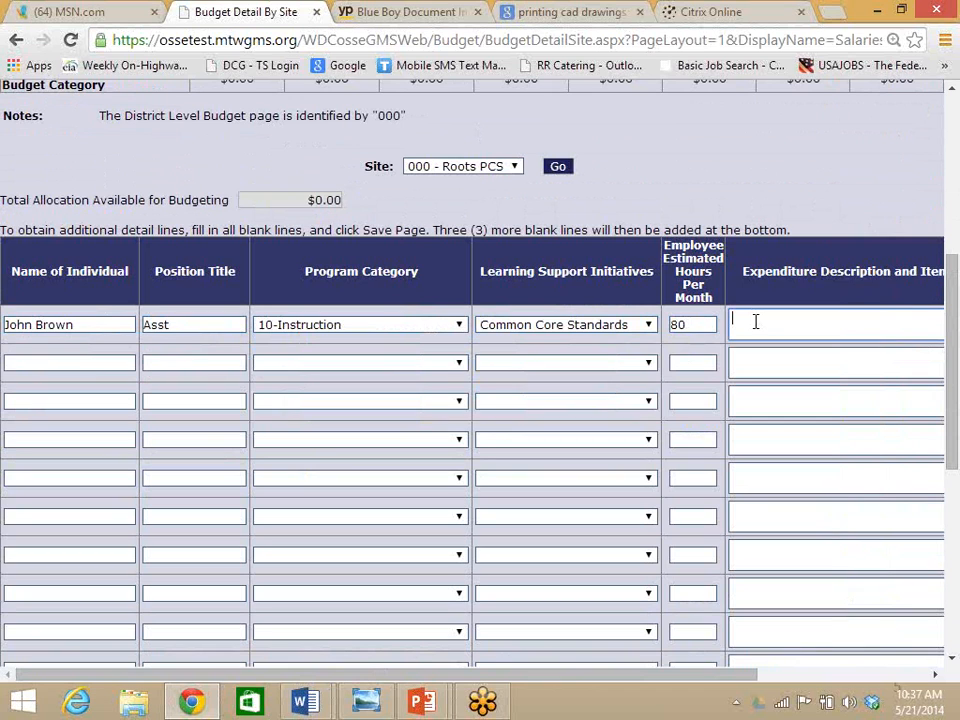
text(Support)
drag(550, 677, 838, 702)
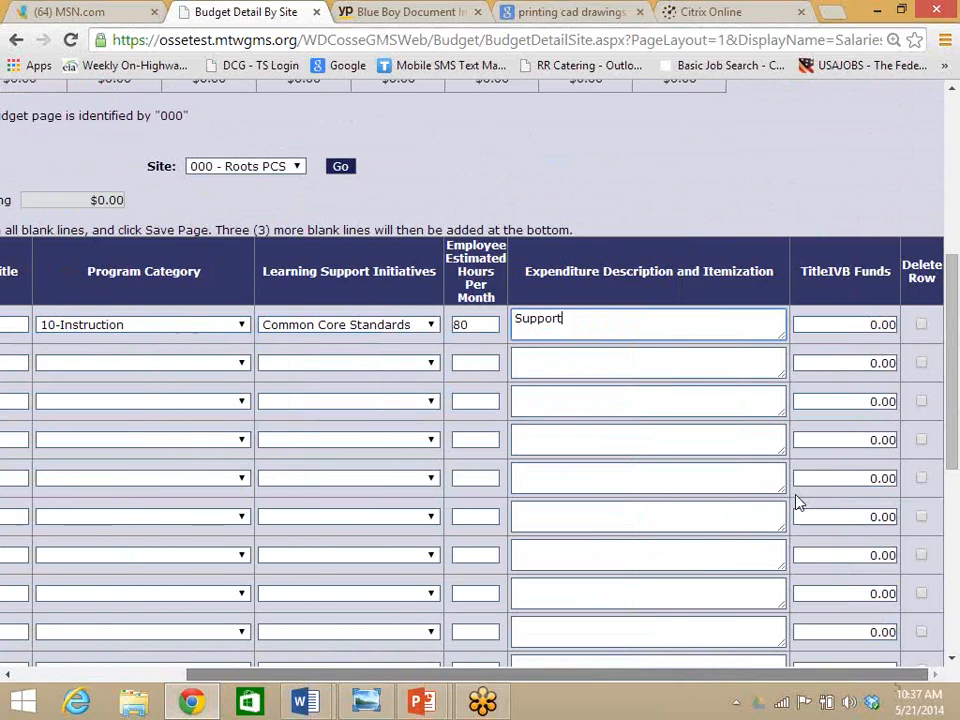
click(842, 322)
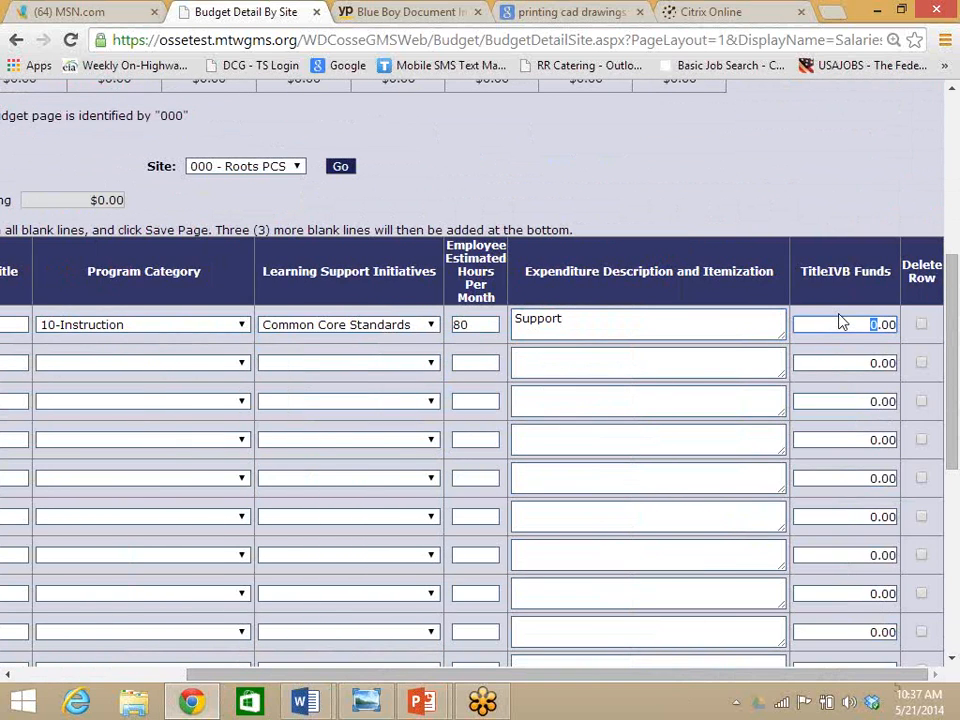
text(2000)
click(345, 365)
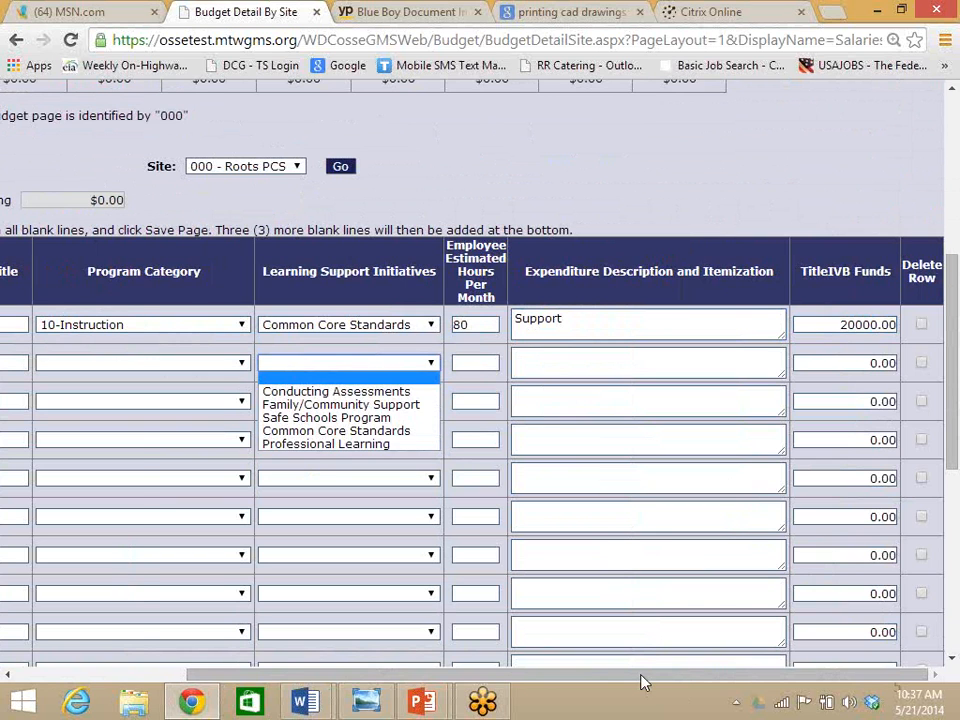
Fill in the individual's name on the second salary line and set the position title to "Mgr"
drag(642, 675, 282, 653)
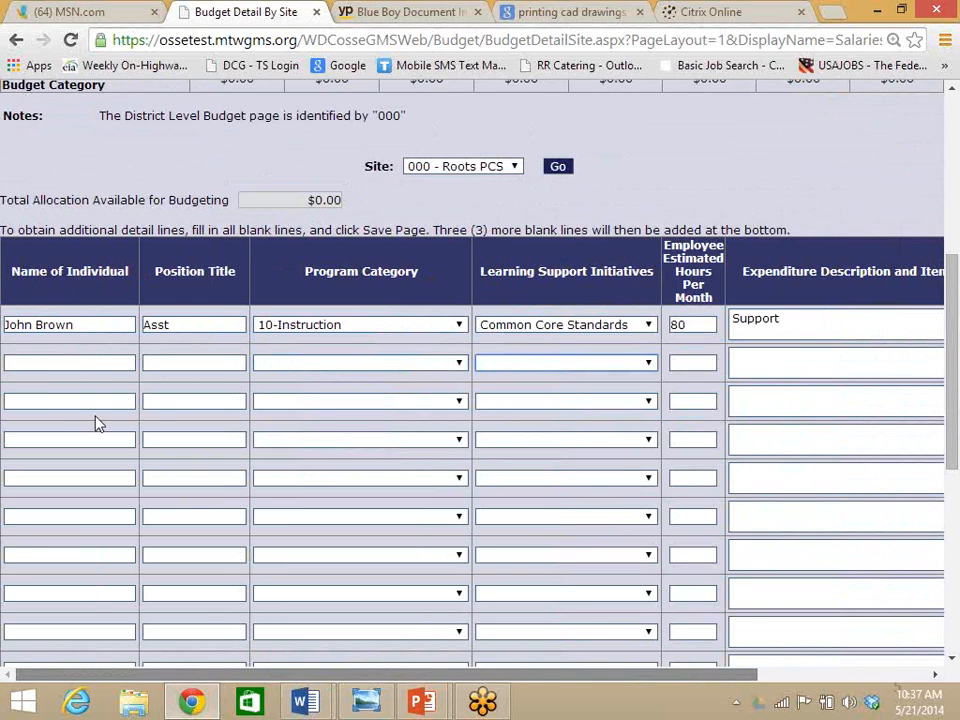
click(97, 362)
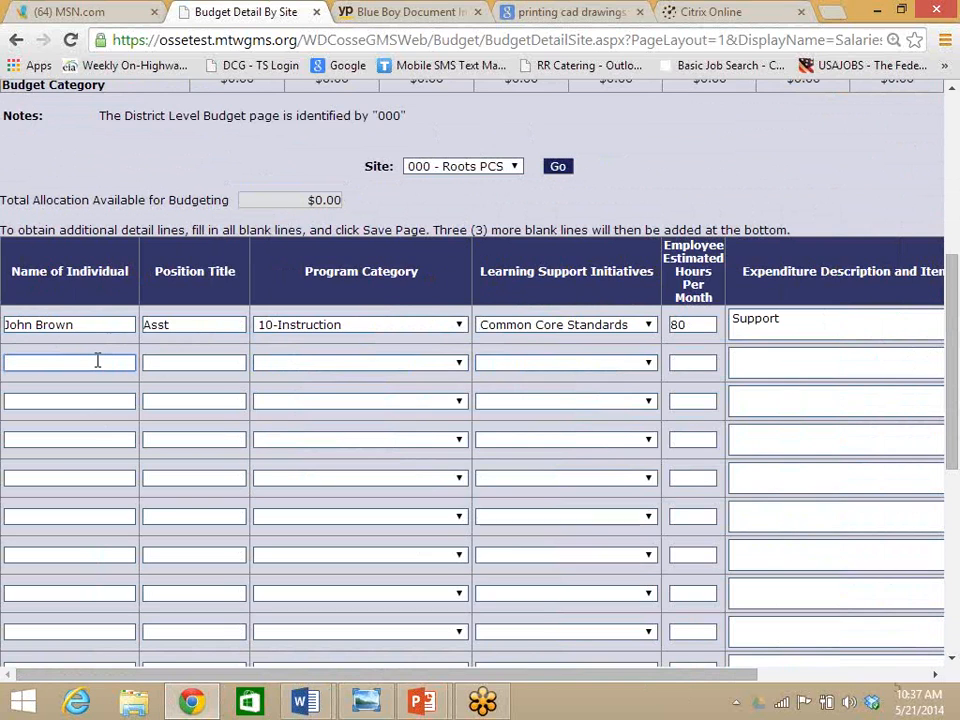
text(J)
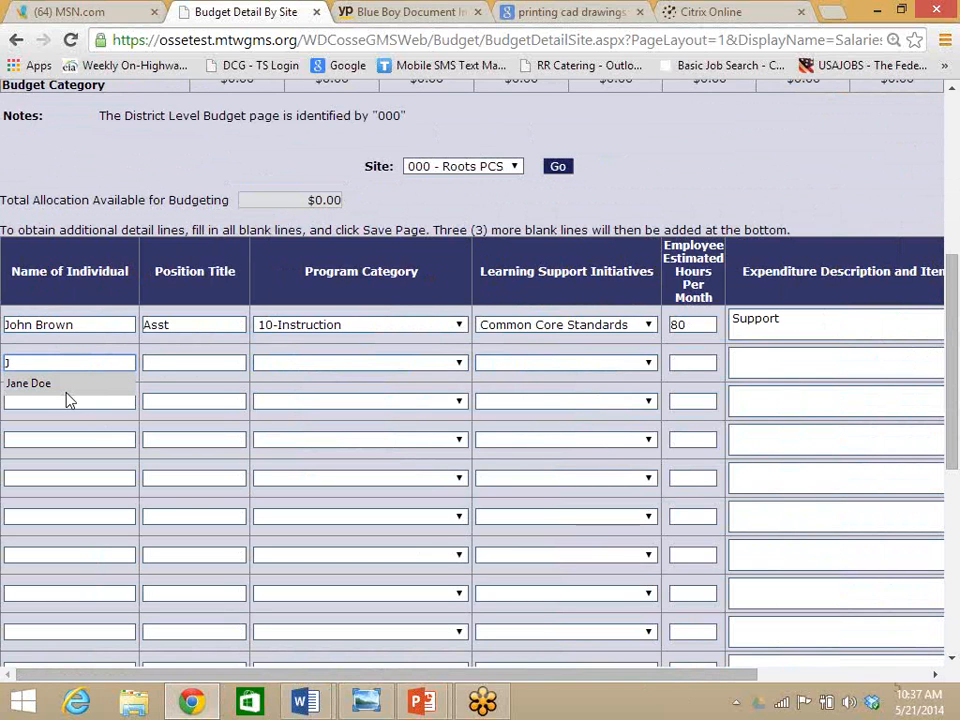
click(66, 392)
click(158, 363)
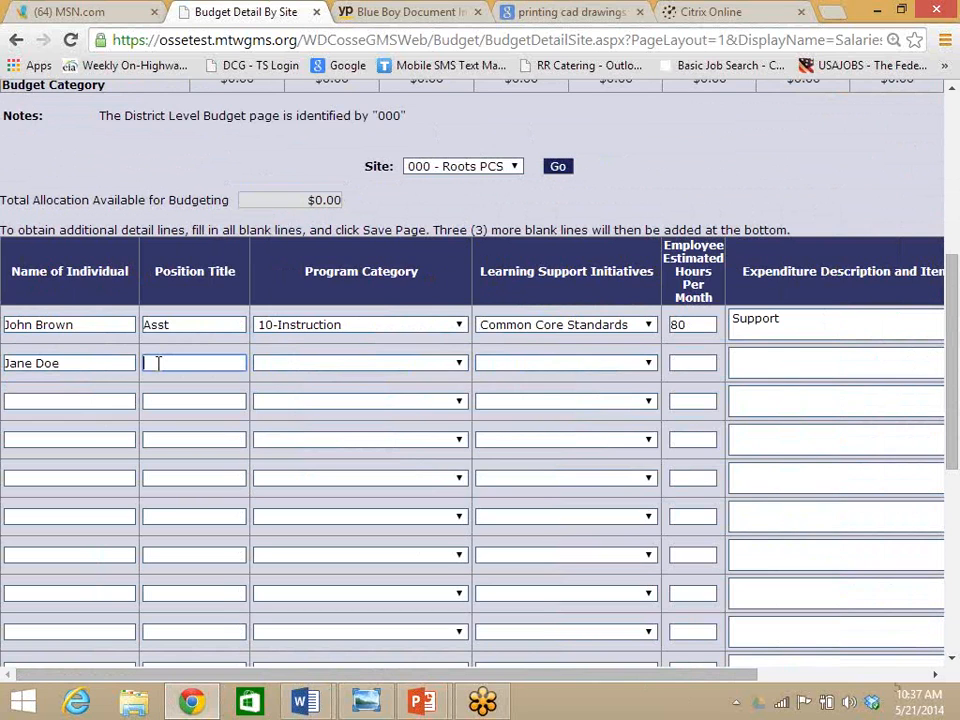
text(Mgr)
key(Tab)
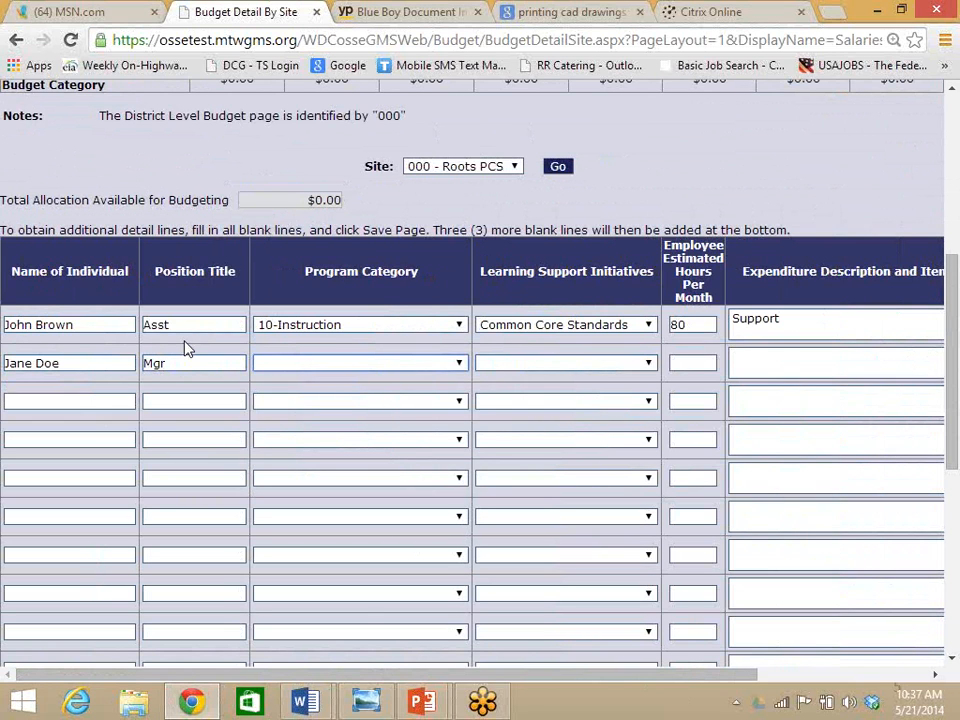
Set the second salary line's program category to 20-Support Services and its learning support initiative to Conducting Assessments
click(455, 366)
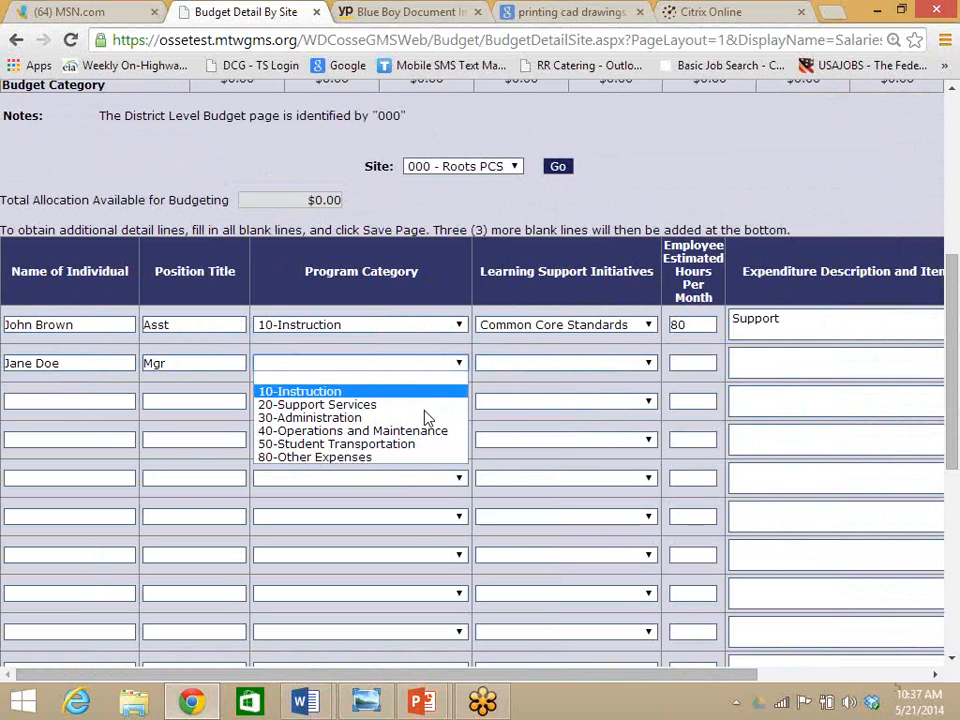
key(Down)
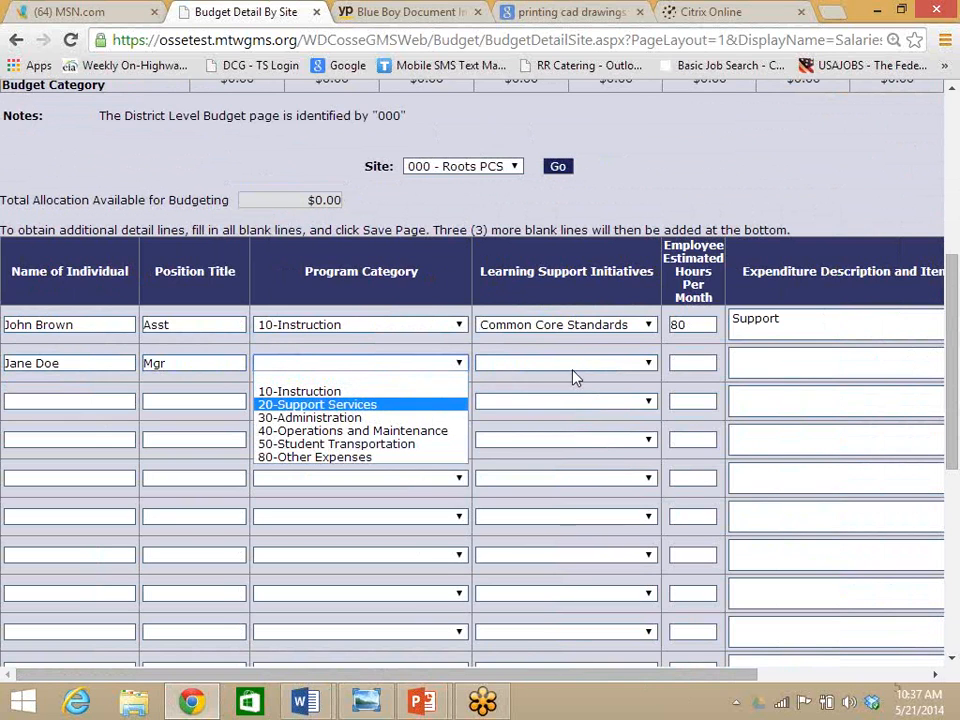
key(Return)
click(647, 366)
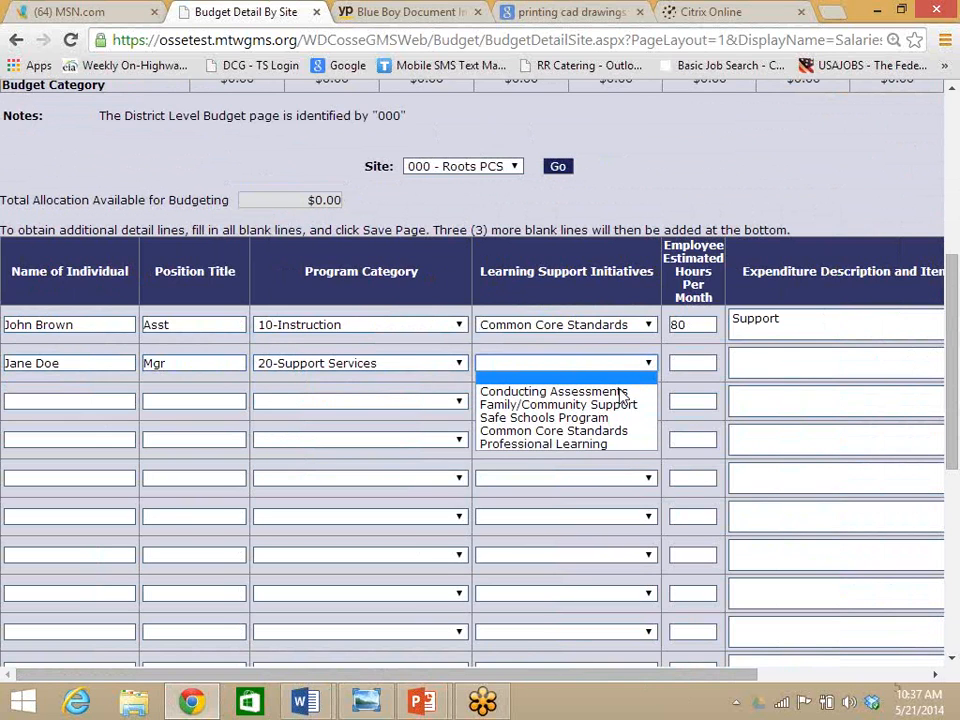
click(623, 392)
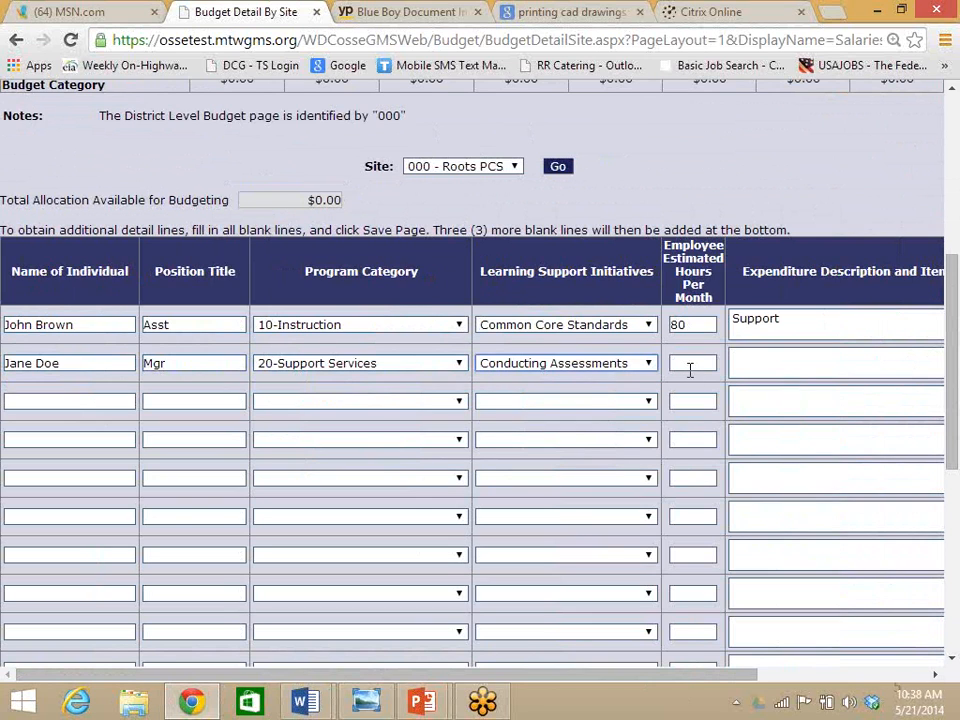
Complete the second salary line with 120 estimated hours per month, the description General Oversight and TitleIVB funds of 40000.00
click(690, 368)
text(120)
drag(681, 677, 803, 681)
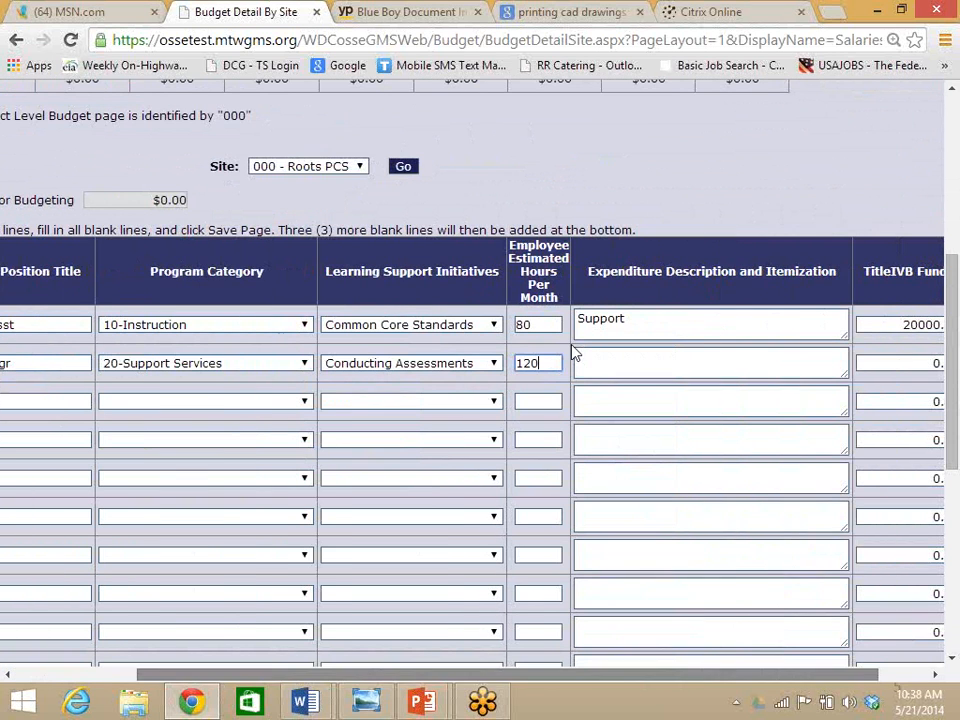
click(600, 357)
text(General Oversight)
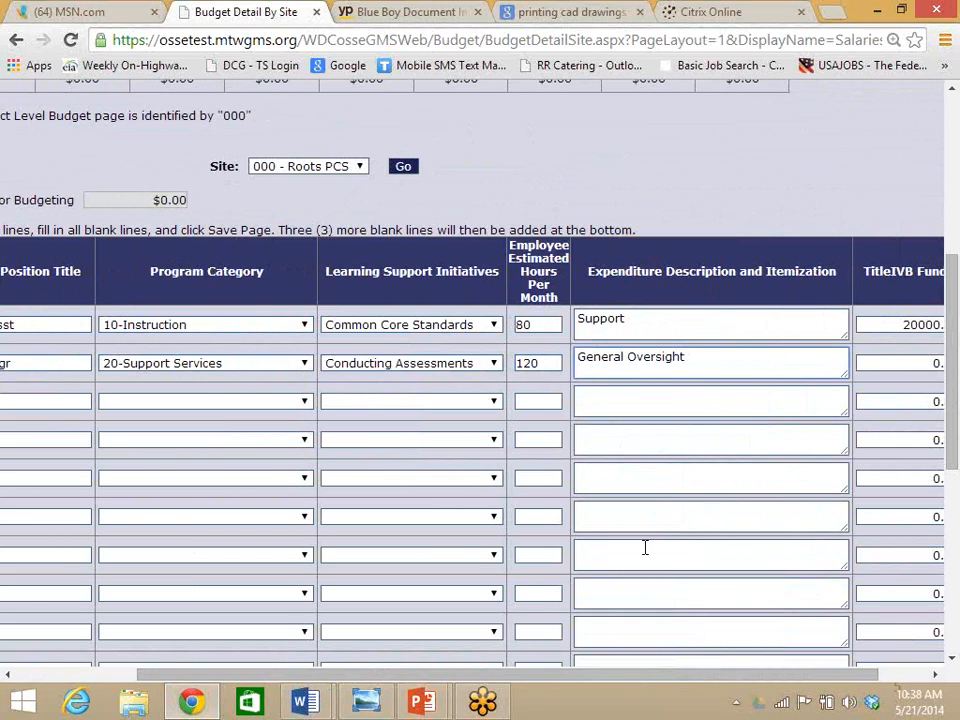
drag(750, 677, 799, 677)
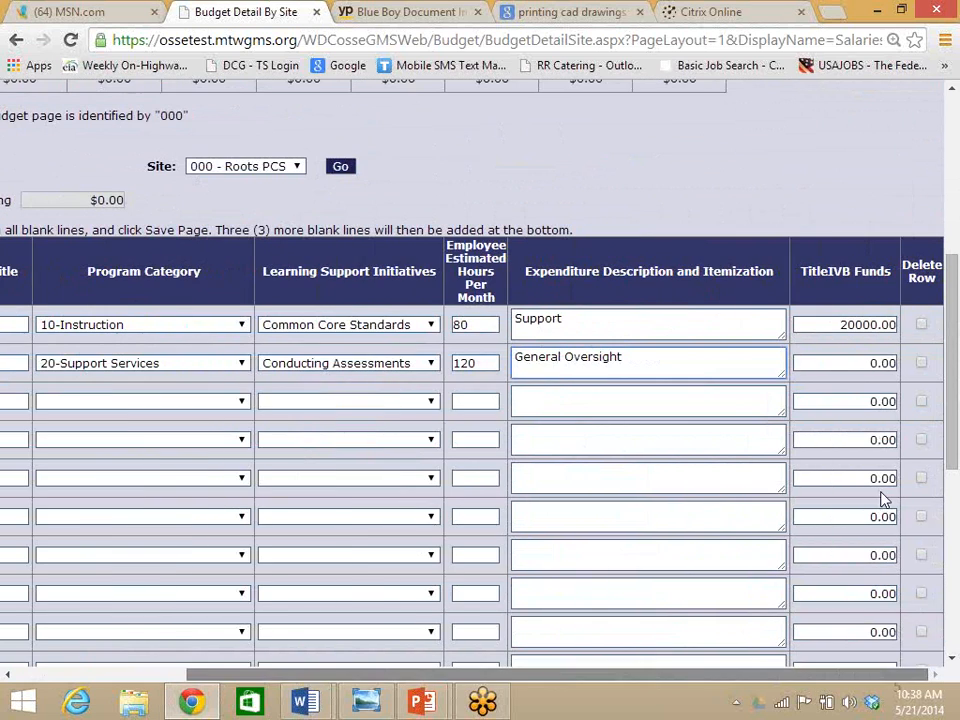
click(866, 363)
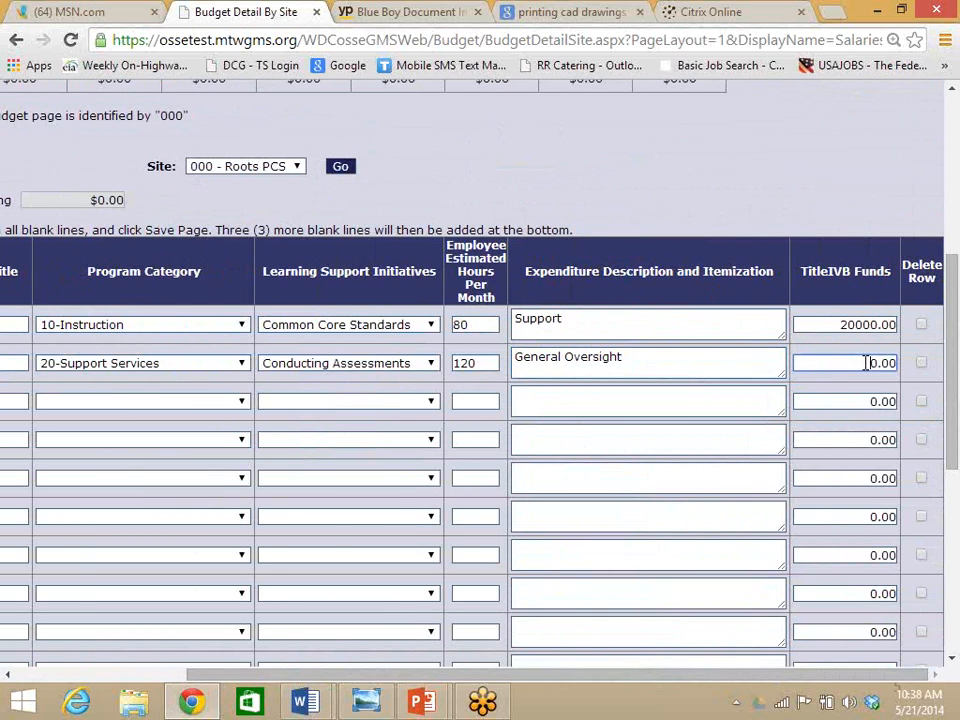
text(4000)
Calculate the totals for the Salaries and Benefits budget page
drag(934, 460, 947, 379)
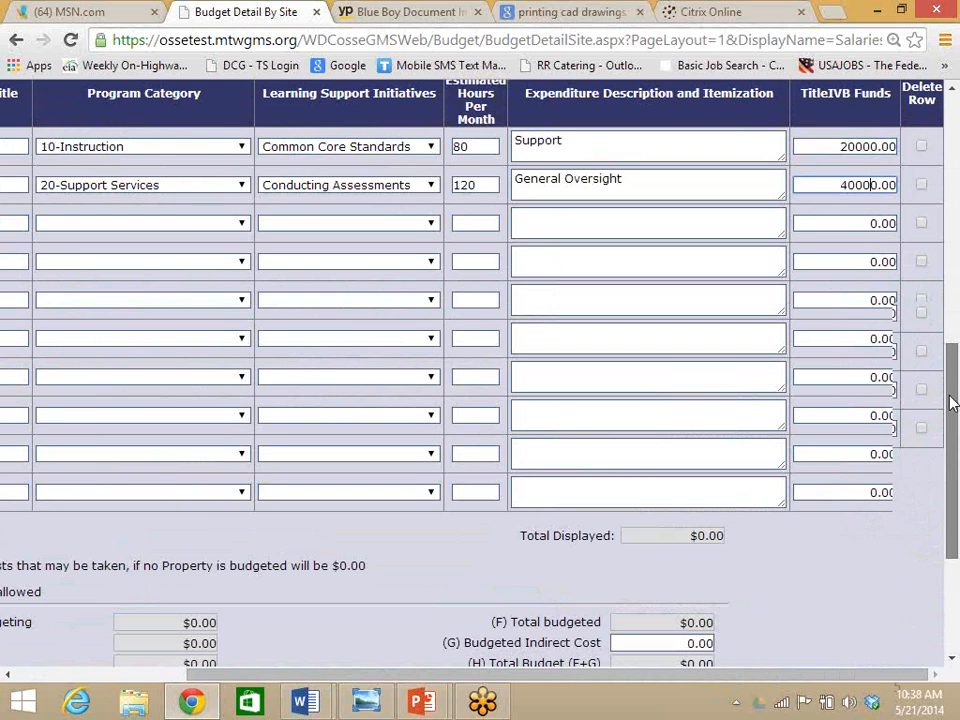
drag(947, 379, 950, 398)
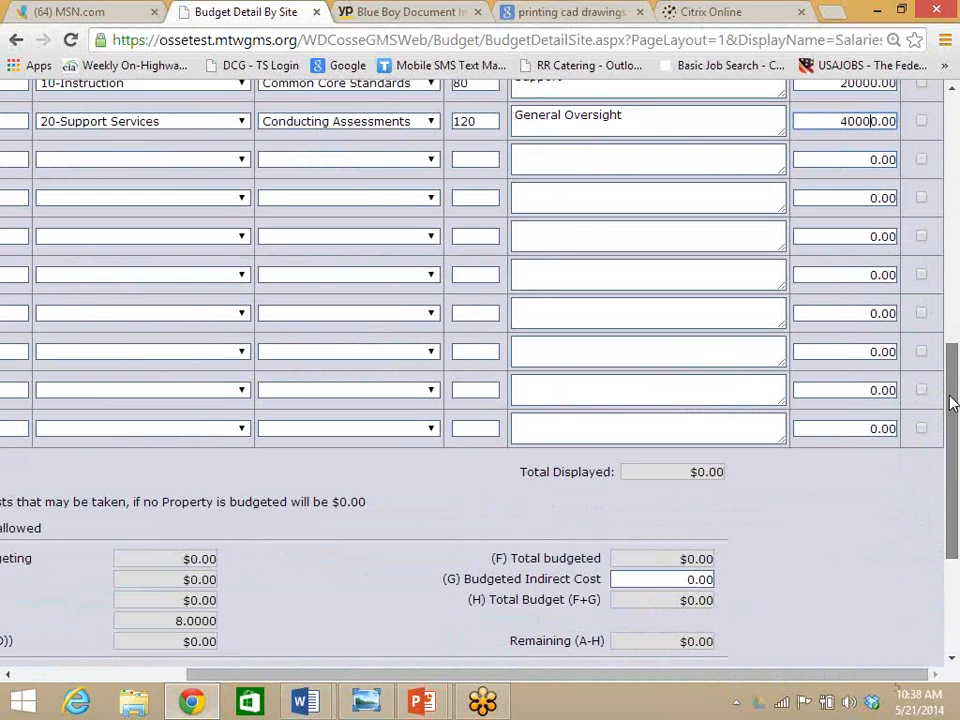
drag(950, 402, 957, 374)
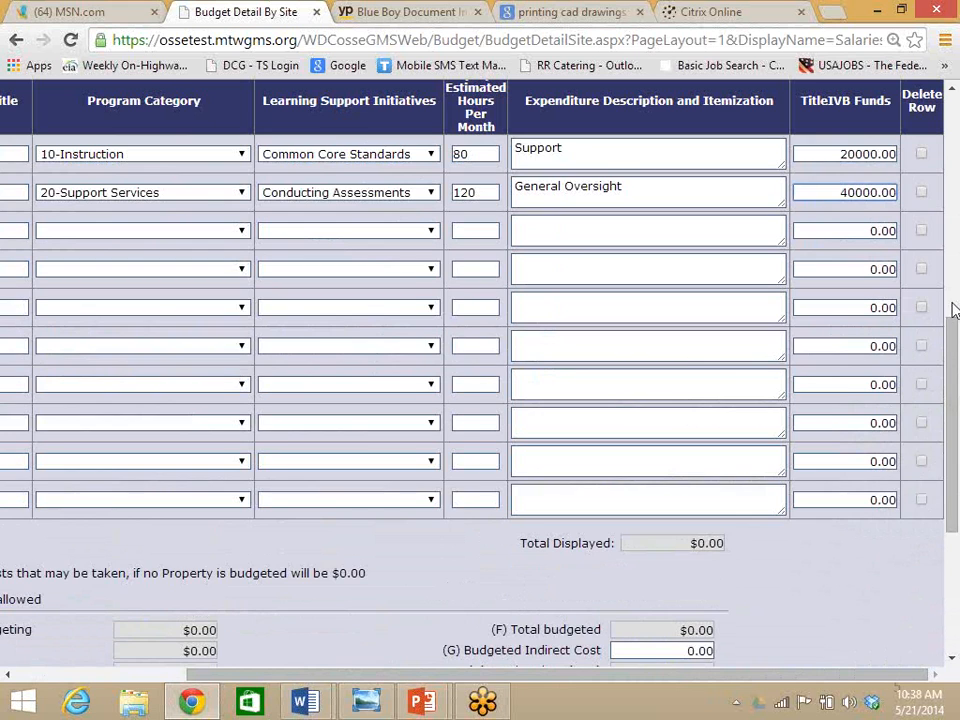
drag(953, 311, 955, 468)
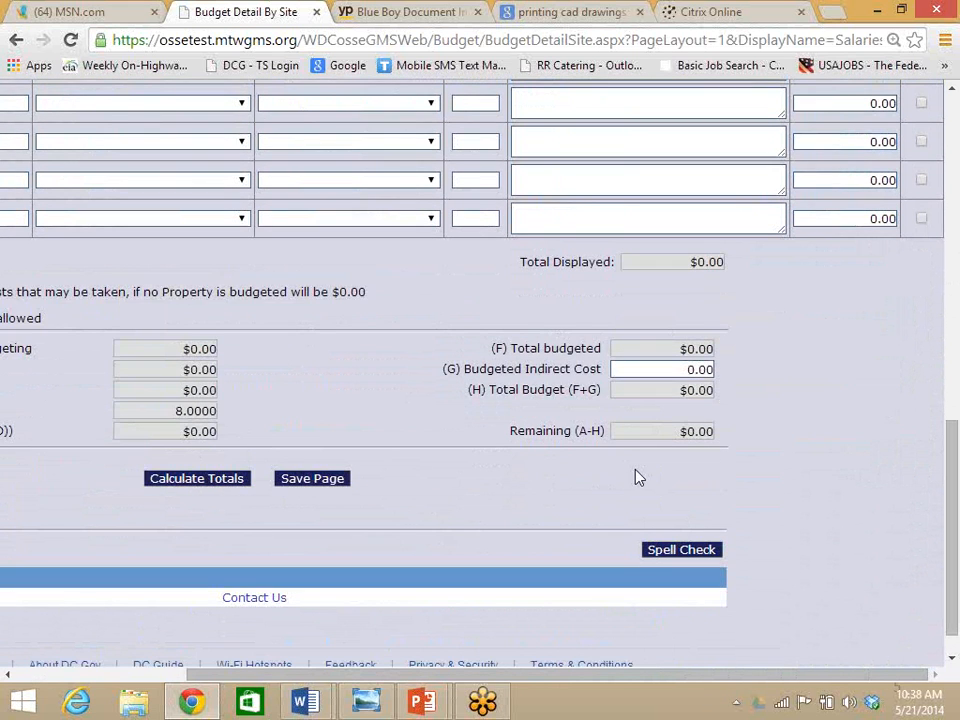
drag(518, 674, 342, 684)
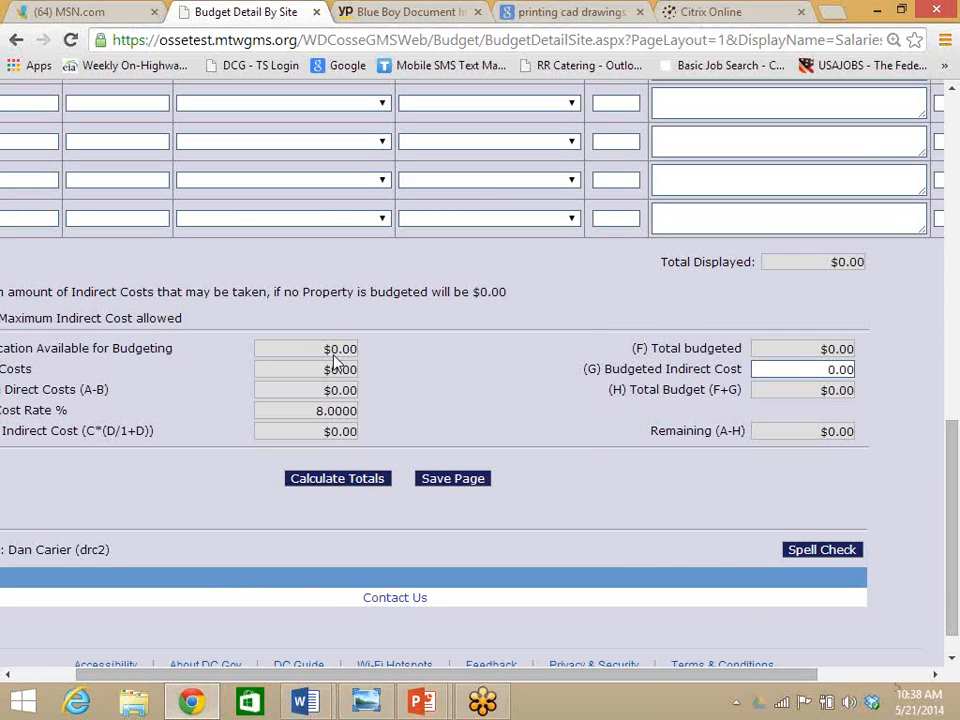
click(346, 481)
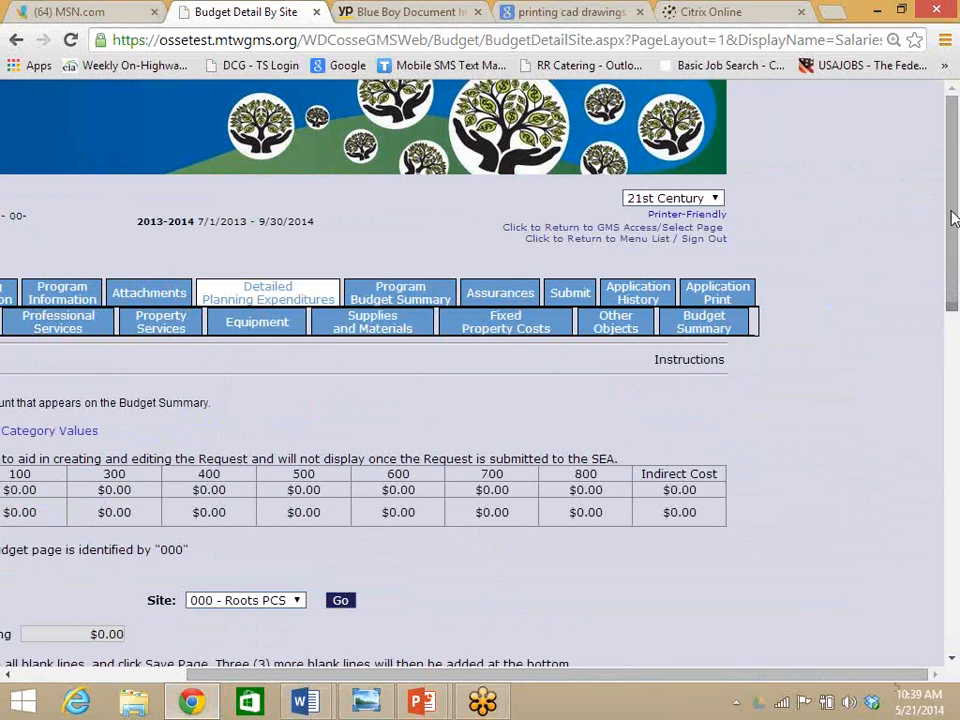
Check the salary totals and save the Salaries and Benefits page
drag(953, 214, 955, 425)
scroll(712, 372, down, 6)
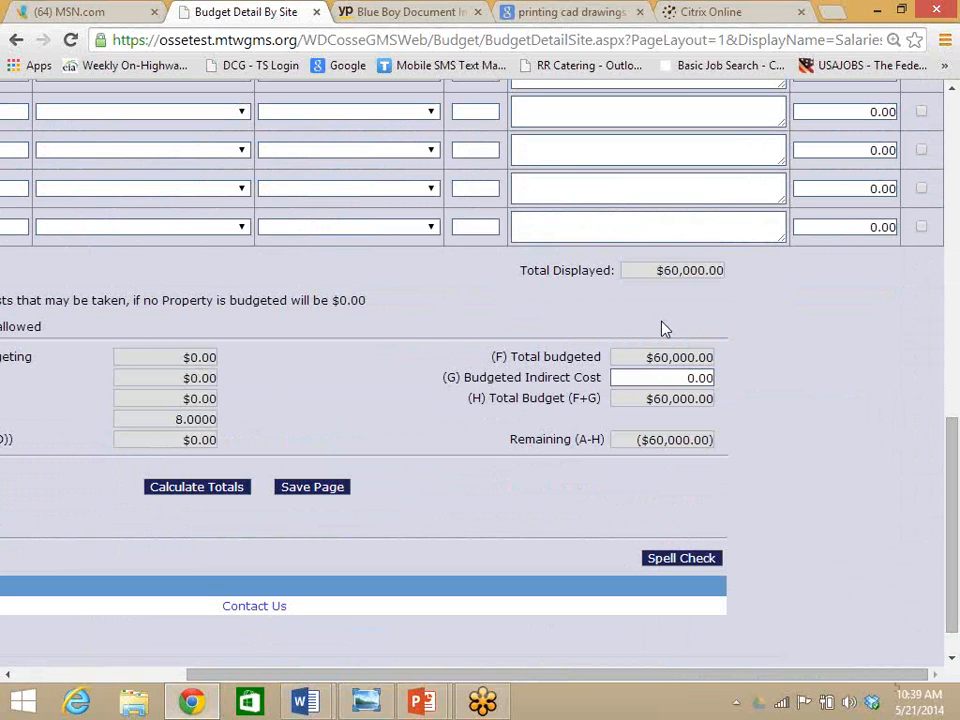
click(313, 490)
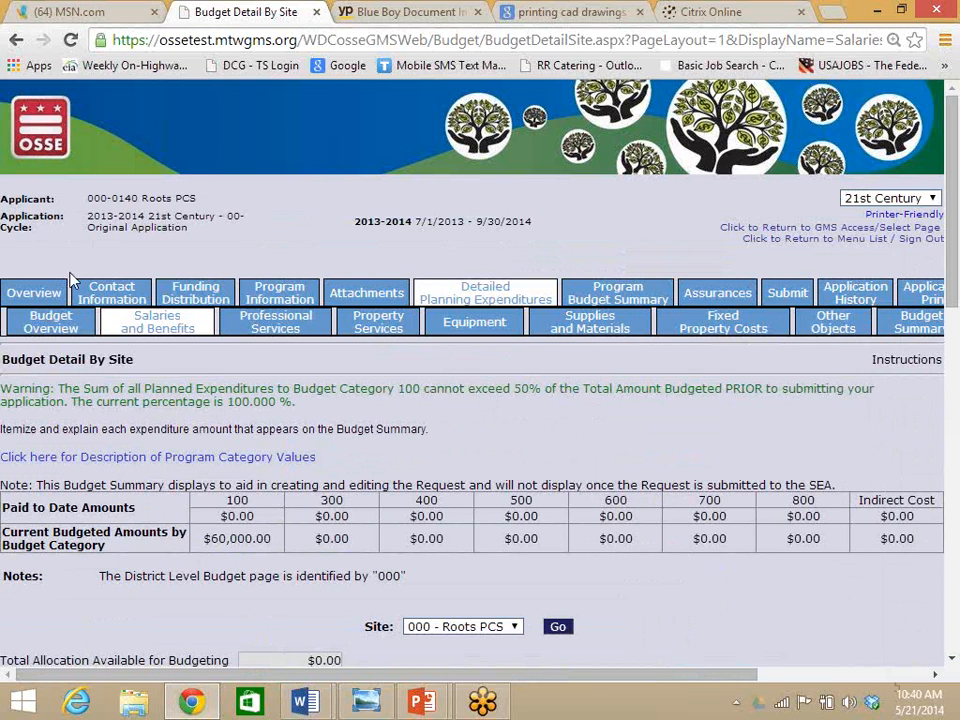
Look over the Professional Services line-item table and return to the Salaries and Benefits page
click(276, 326)
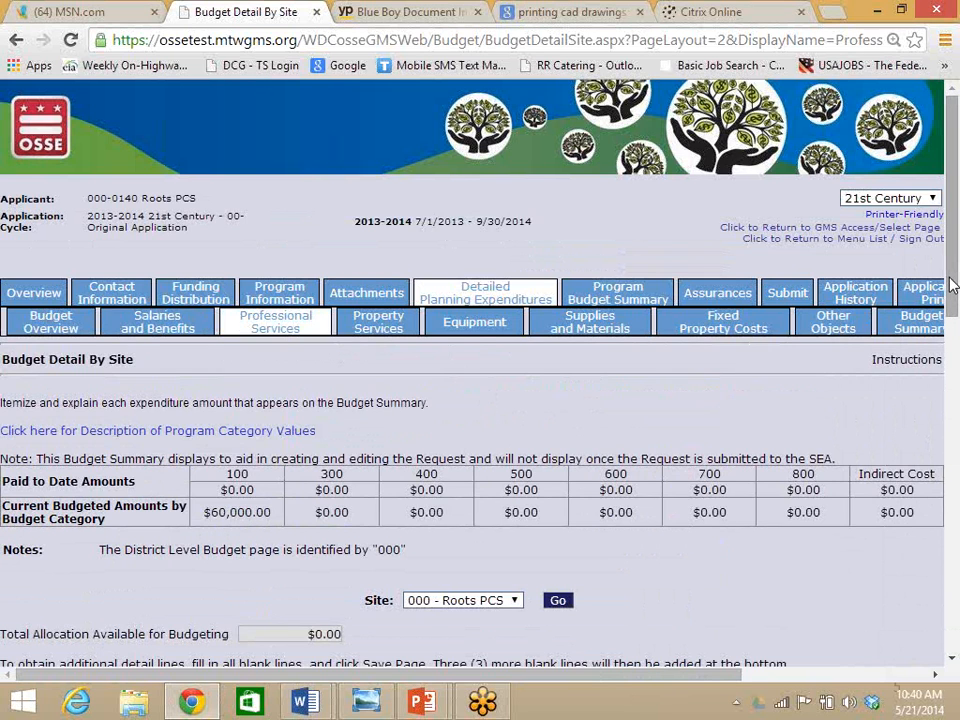
drag(953, 285, 955, 330)
scroll(489, 249, down, 4)
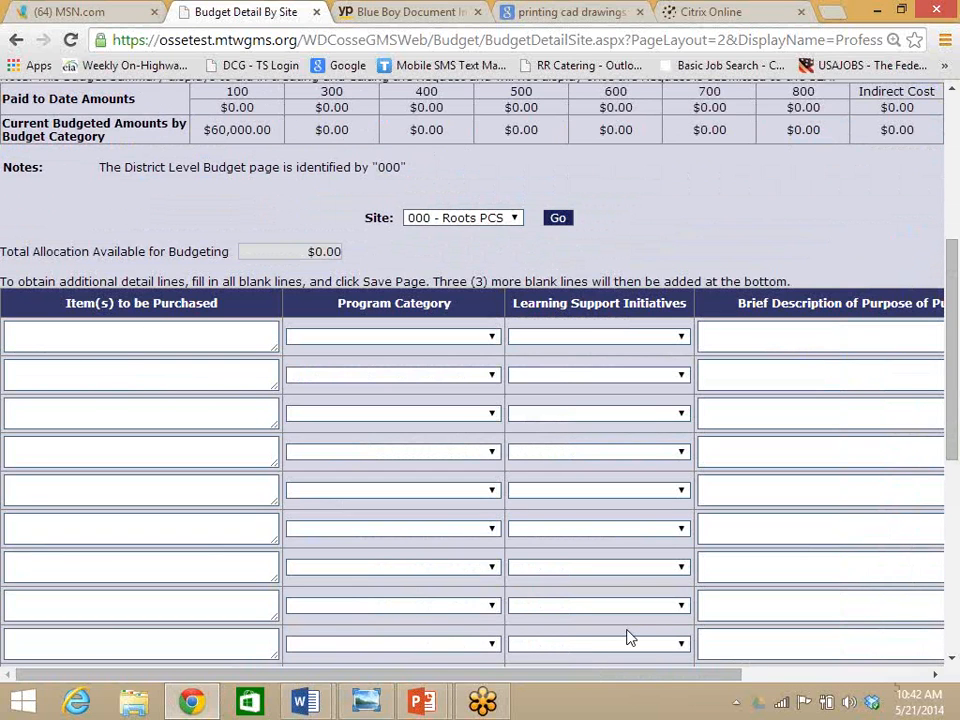
drag(950, 265, 950, 180)
click(178, 160)
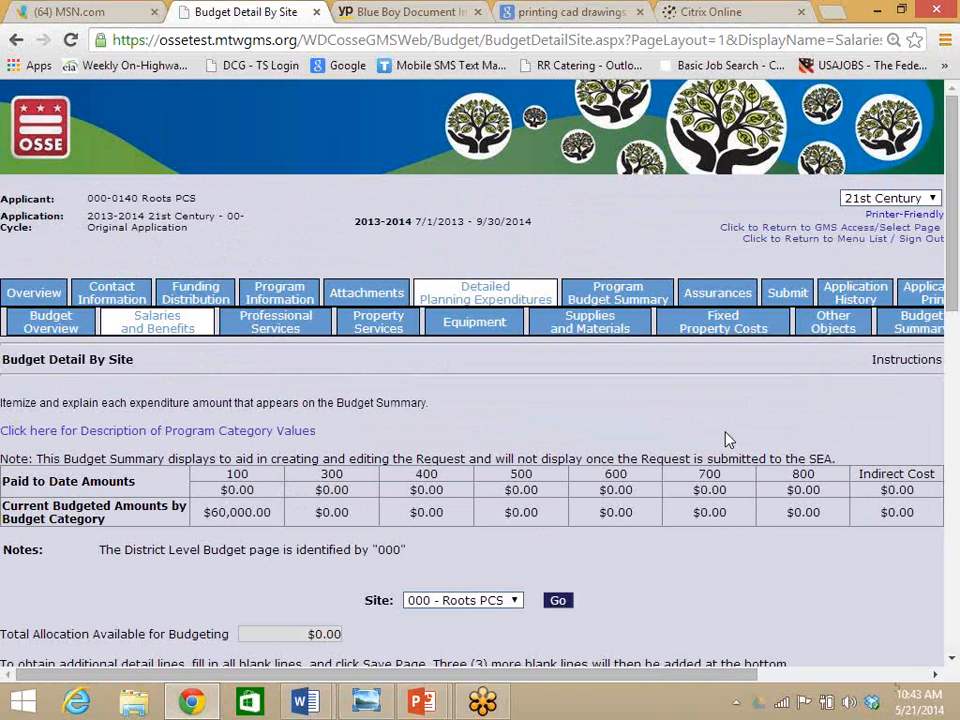
Open the Professional Services budget page and enter Transportation as the first item to be purchased
click(272, 319)
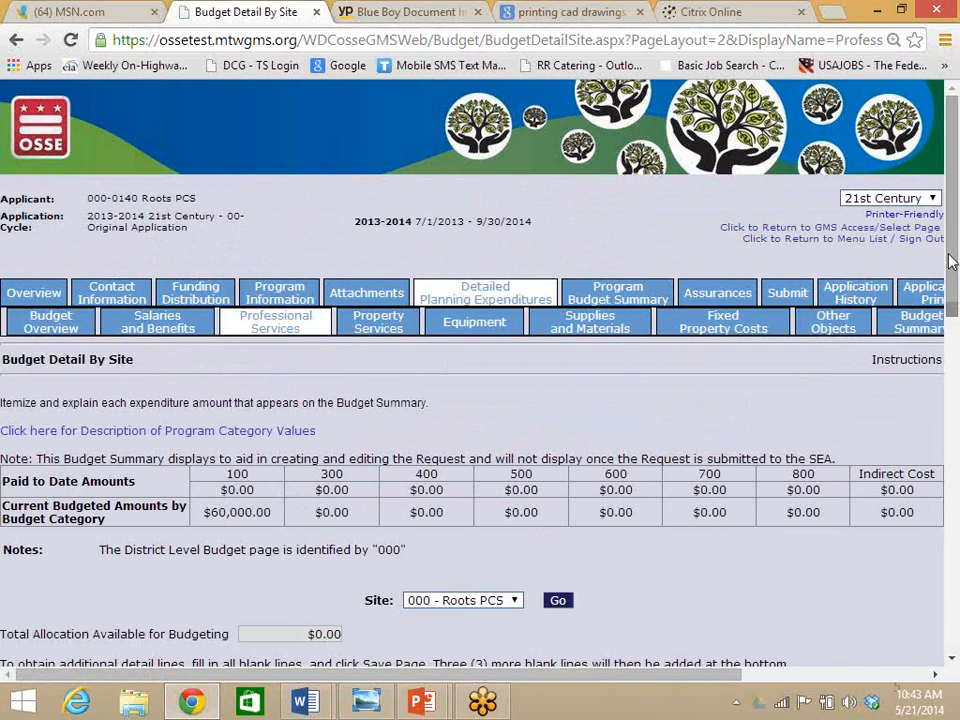
scroll(75, 505, down, 3)
click(90, 465)
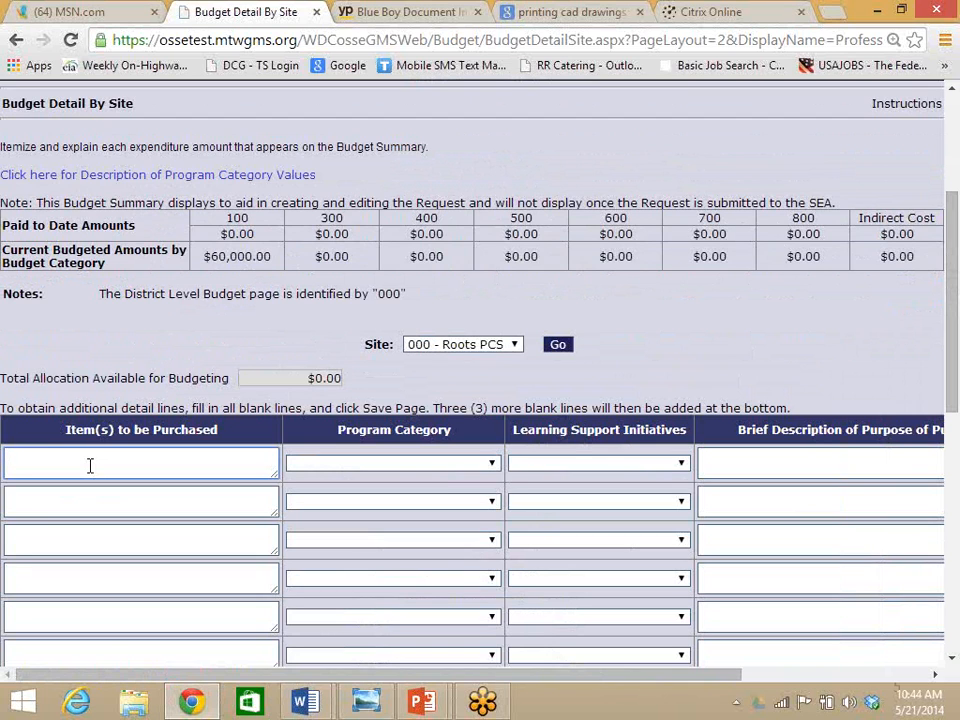
text(Transportation)
Assign the Transportation line the program category 50-Student Transportation and the learning support initiative Family/Community Support
click(497, 465)
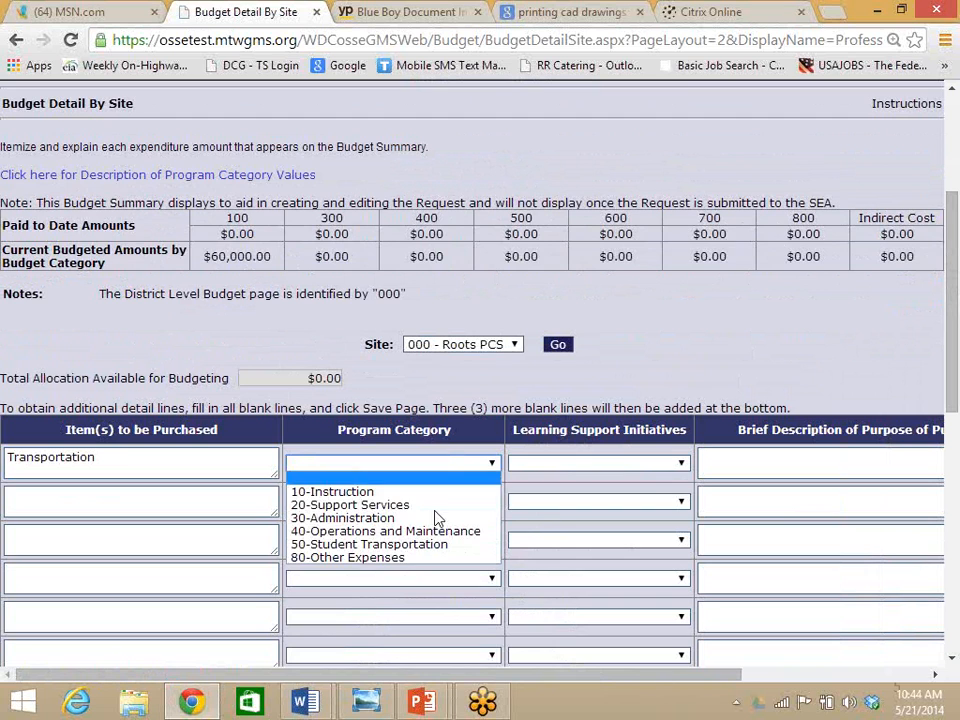
click(435, 544)
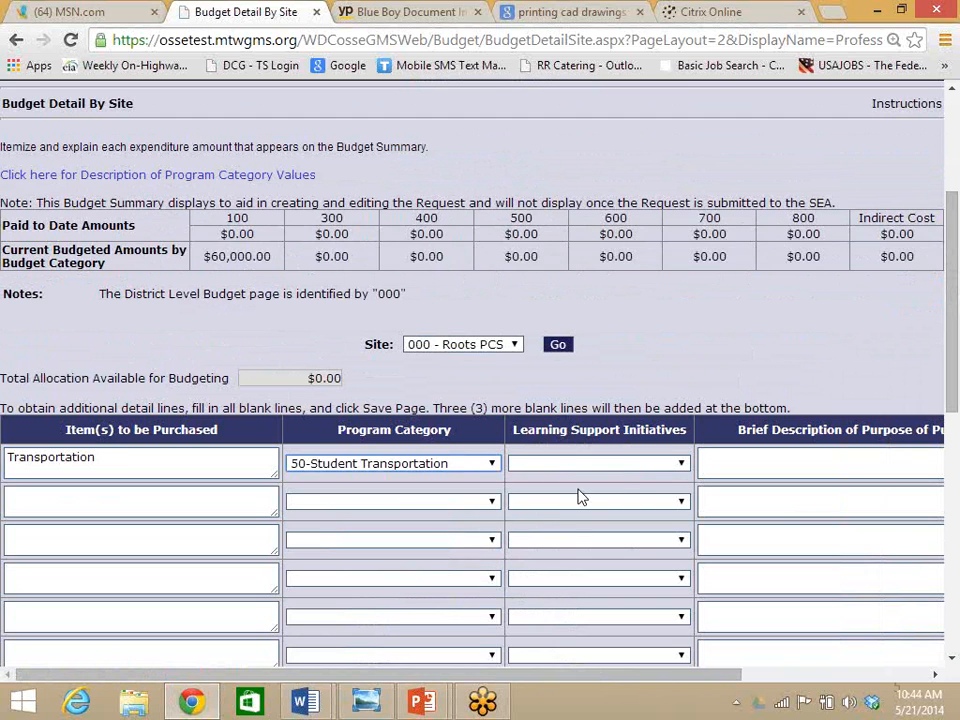
click(681, 466)
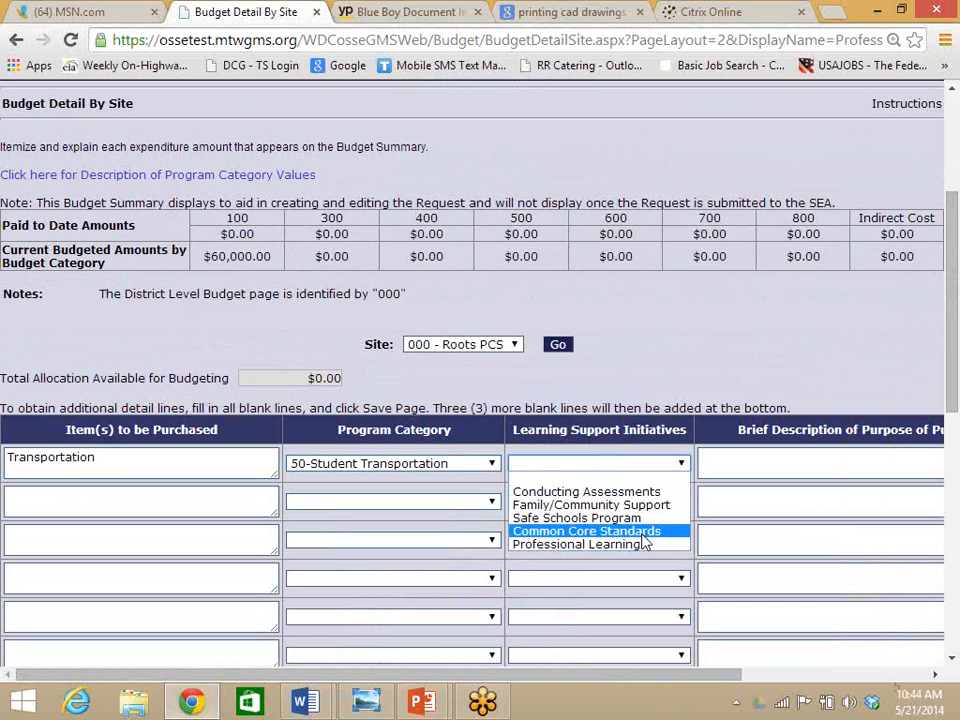
click(640, 505)
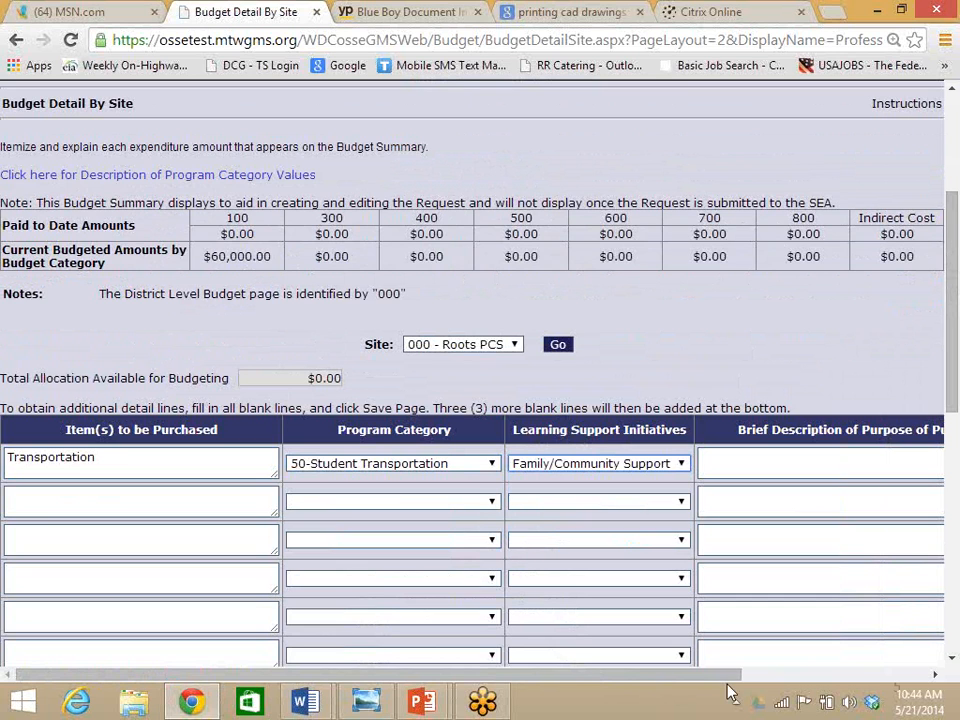
Enter Transportation Services as the brief description of purpose for the Transportation line
drag(601, 675, 727, 690)
click(682, 456)
text(T)
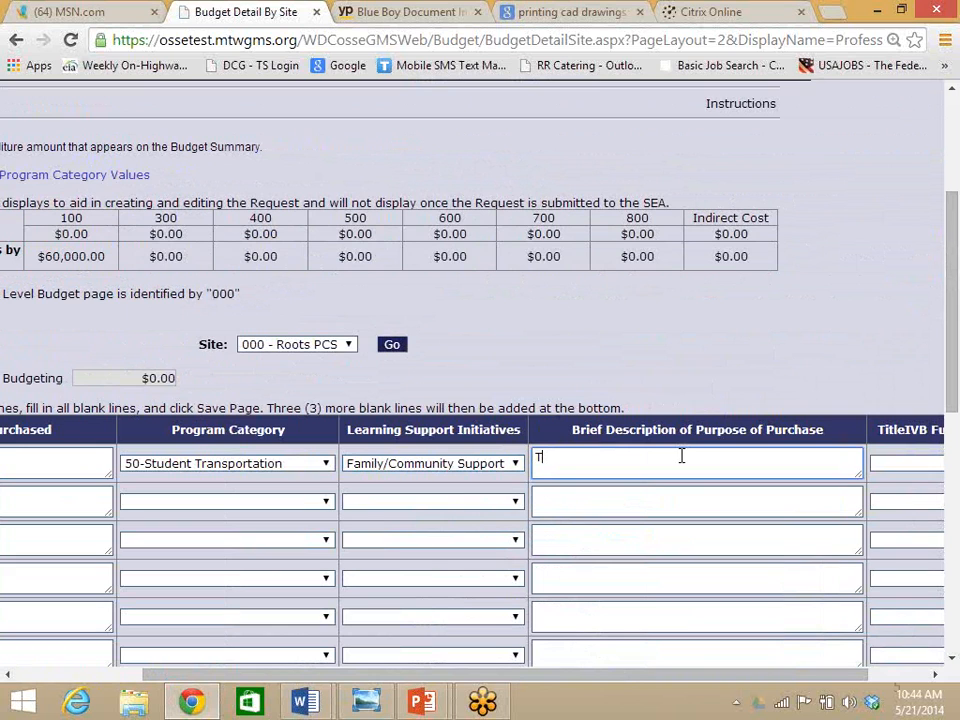
text(ransportaton)
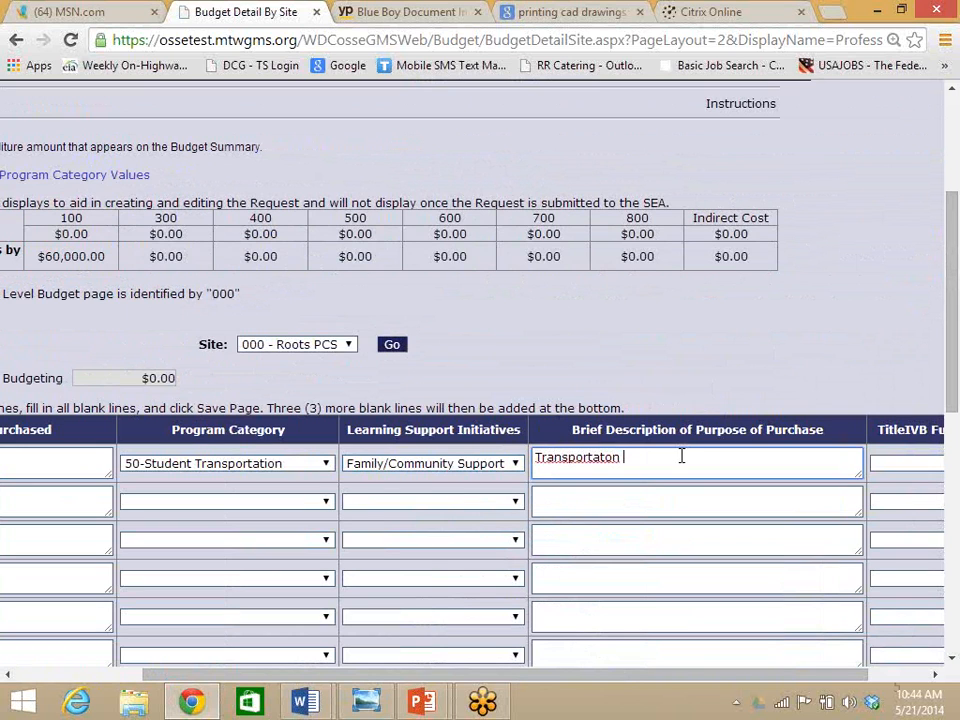
key(BackSpace)
key(BackSpace)
key(BackSpace)
text(ion Services)
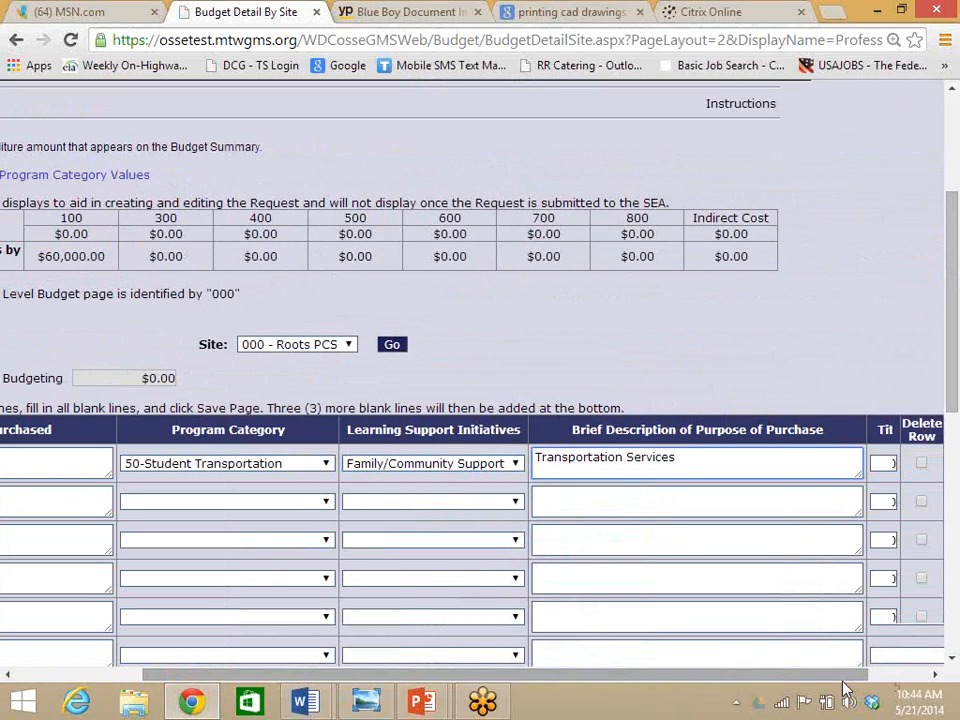
Set the Transportation line's TitleIVB funds to 70000.00 and calculate the page totals
drag(843, 681, 903, 681)
click(843, 467)
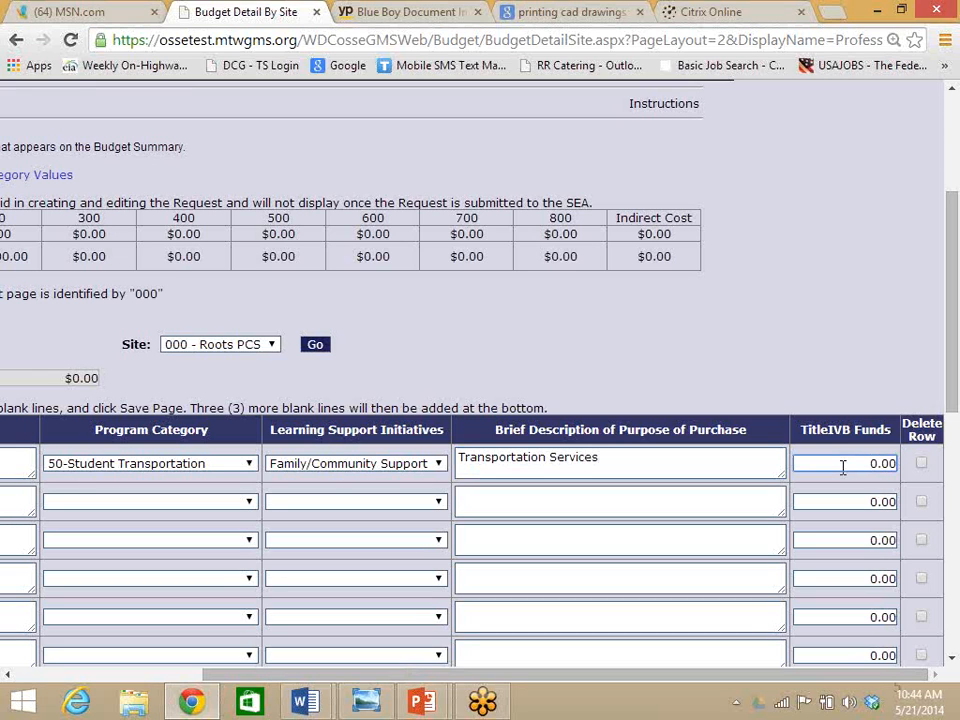
text(7000)
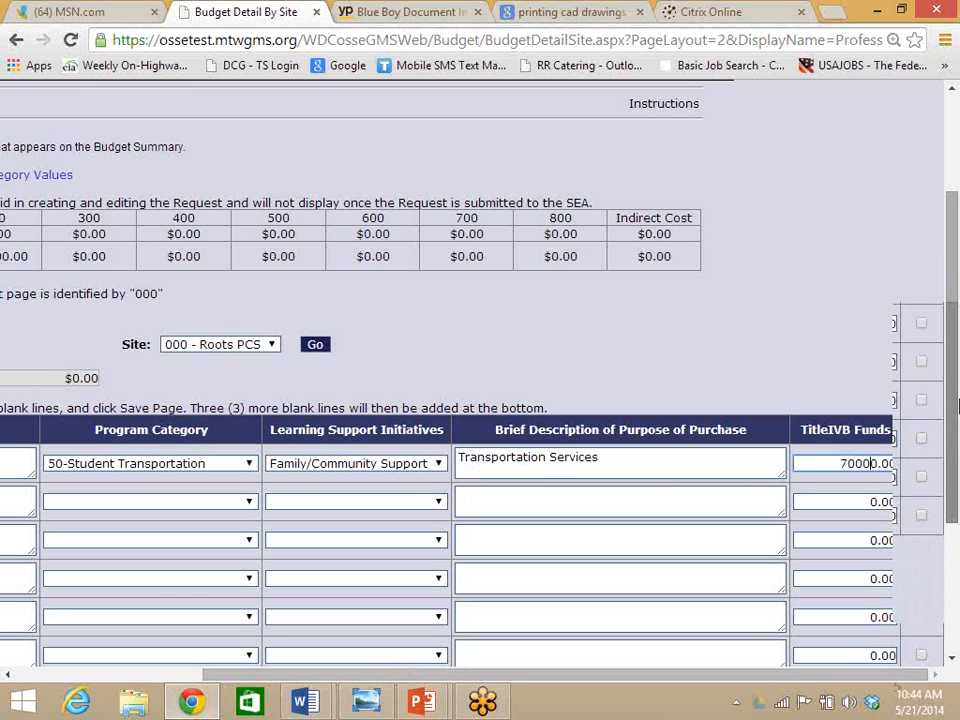
scroll(274, 481, down, 6)
click(200, 443)
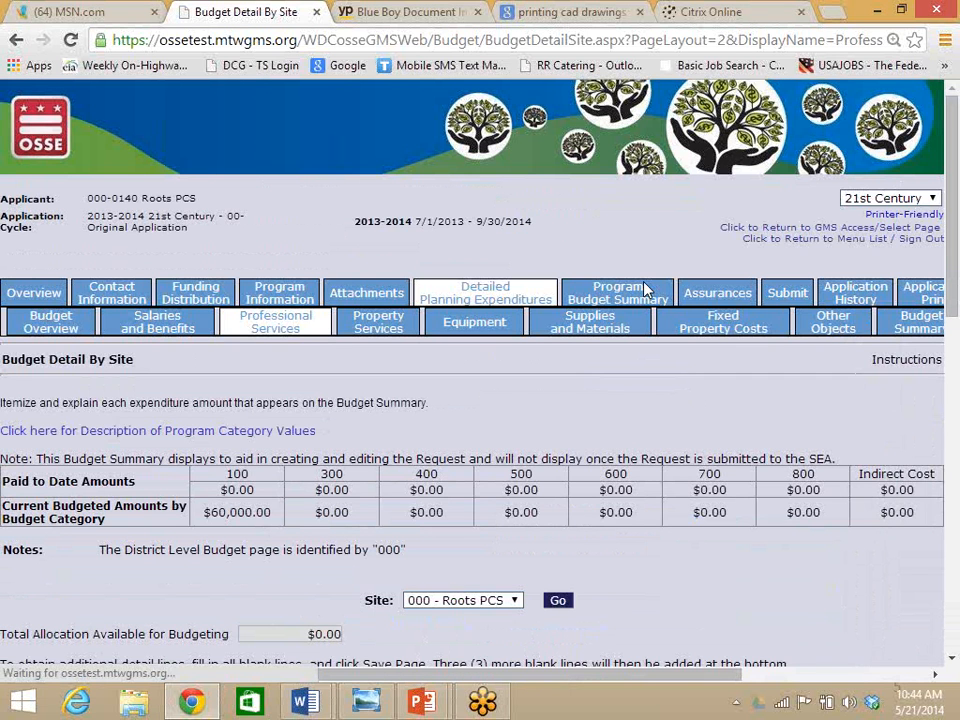
Check the Professional Services totals and save the page
drag(952, 276, 953, 580)
drag(739, 675, 807, 679)
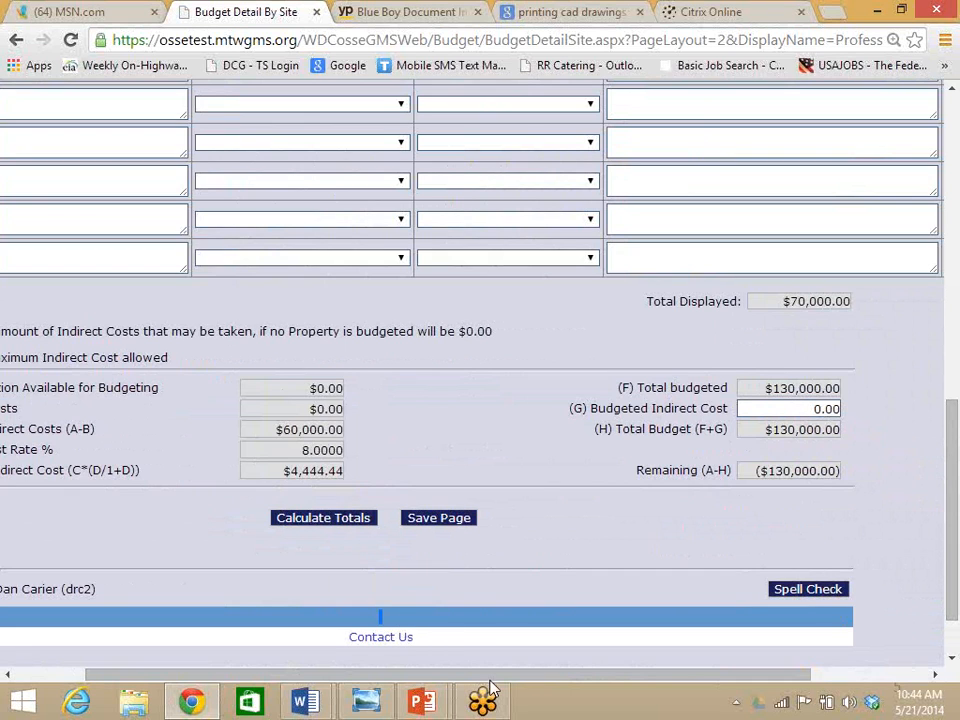
click(448, 520)
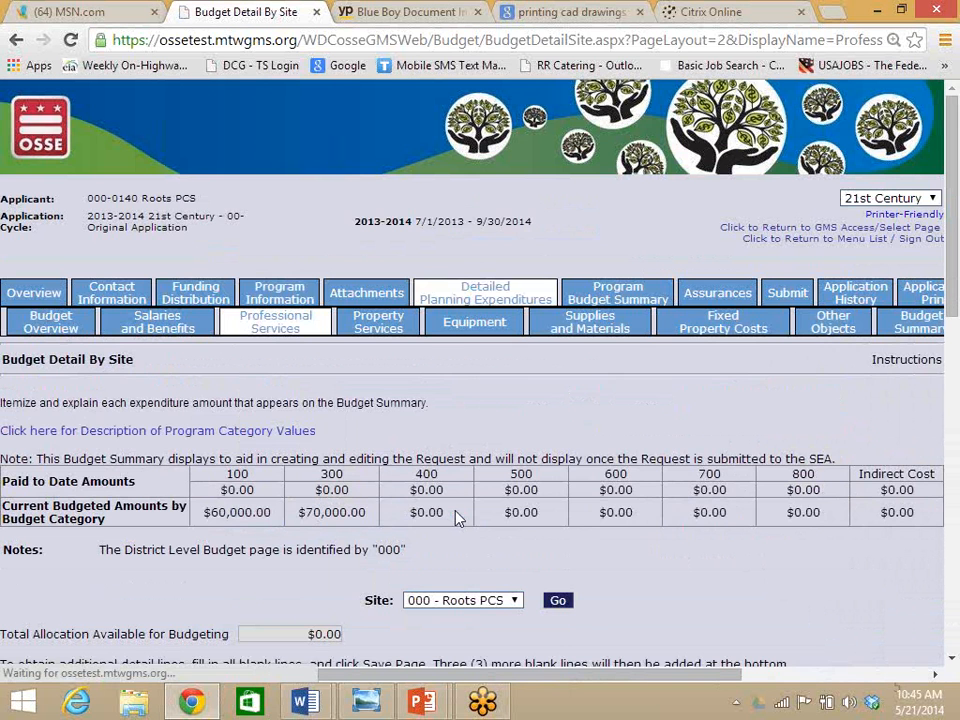
Review the indirect cost totals and category amounts on the Professional Services page, and look over the Property Services page
drag(955, 258, 955, 625)
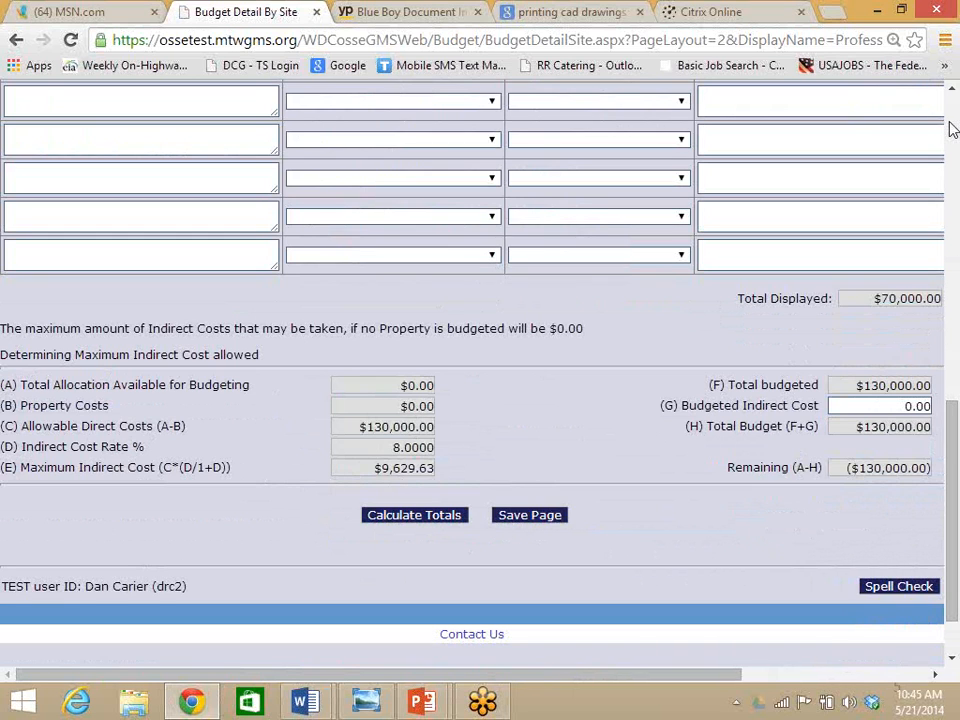
scroll(952, 130, up, 8)
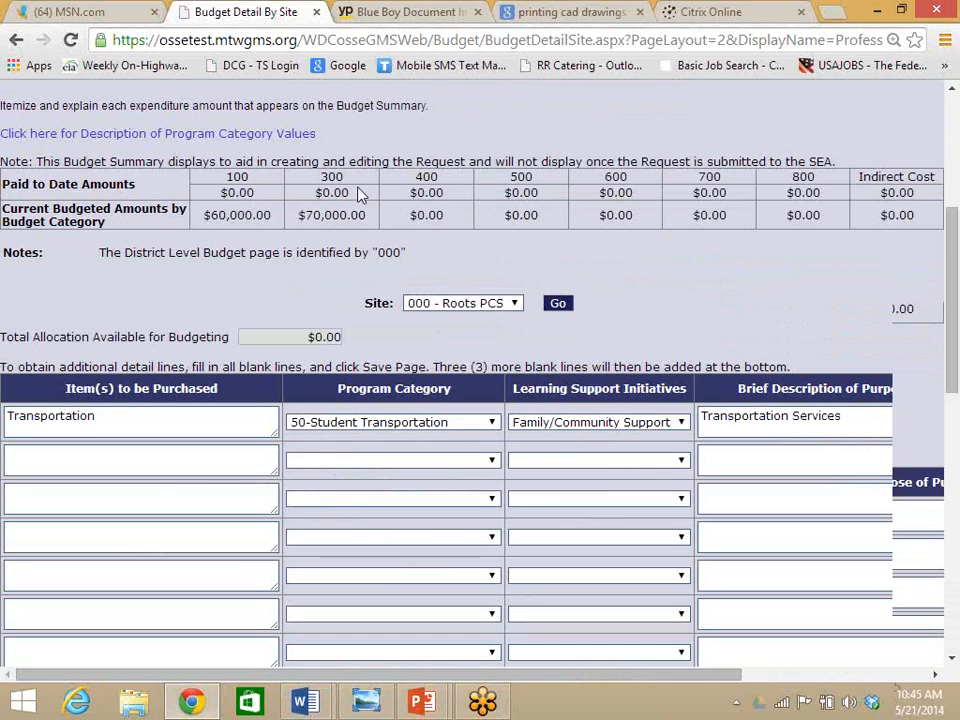
scroll(355, 195, up, 1)
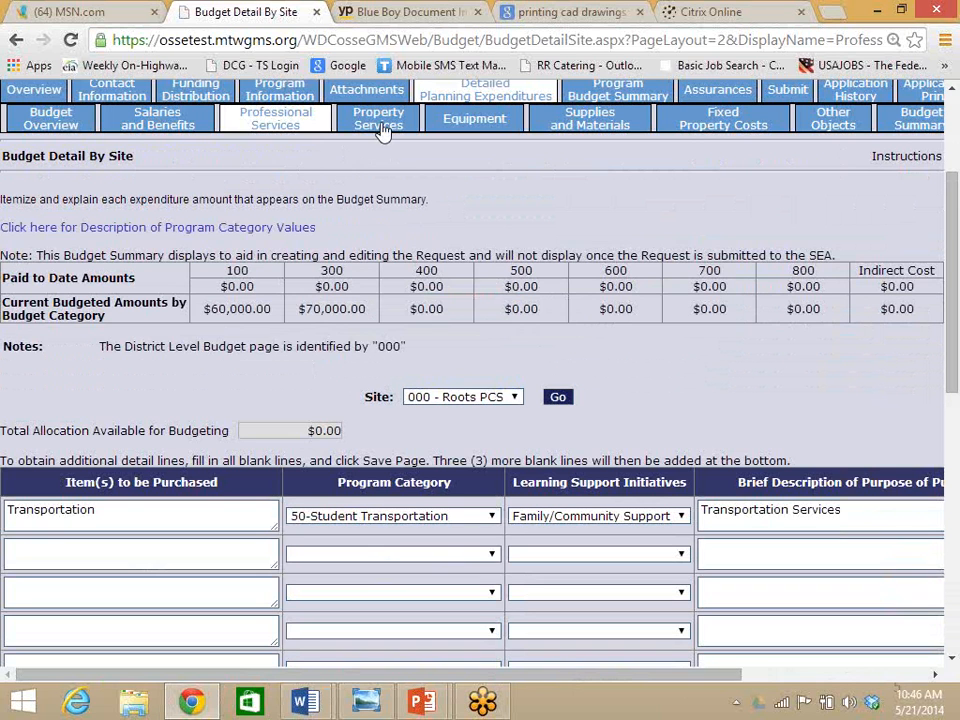
click(381, 122)
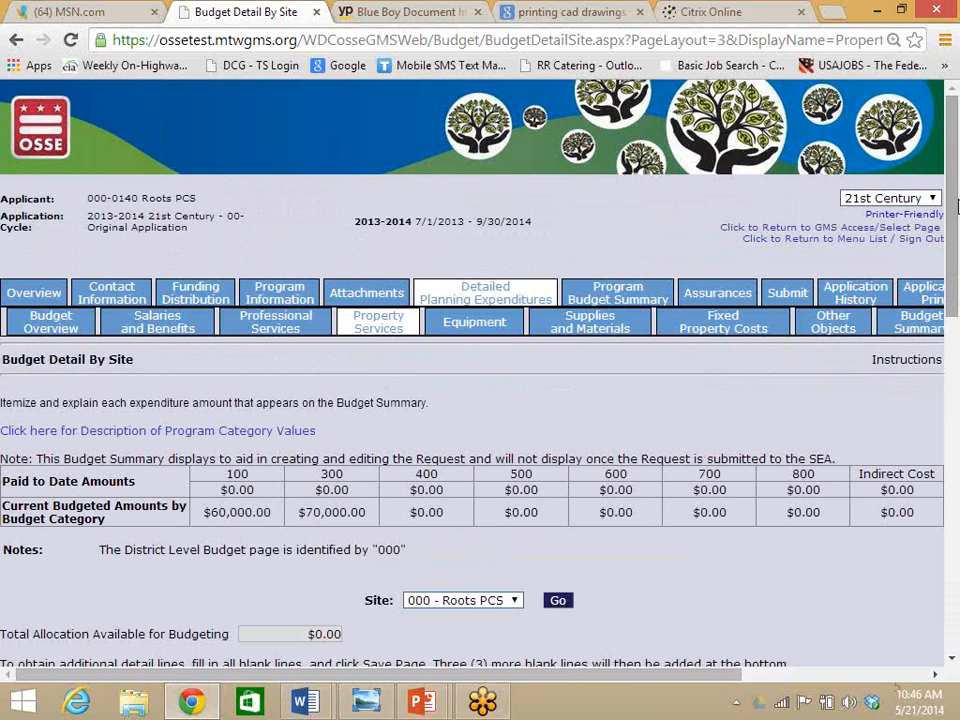
drag(957, 205, 957, 362)
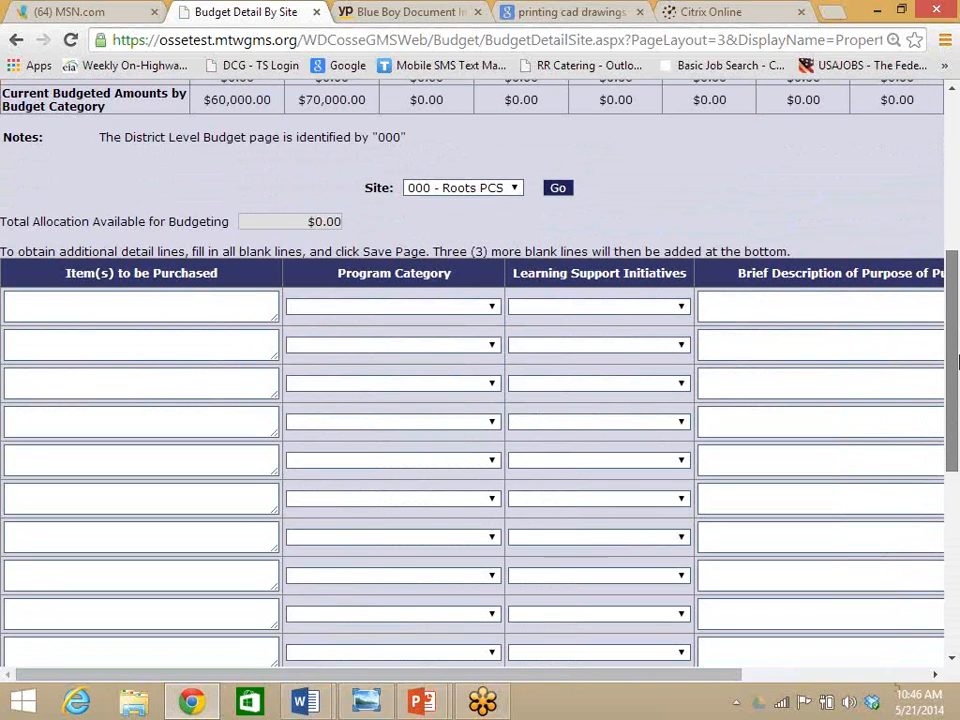
scroll(954, 238, up, 4)
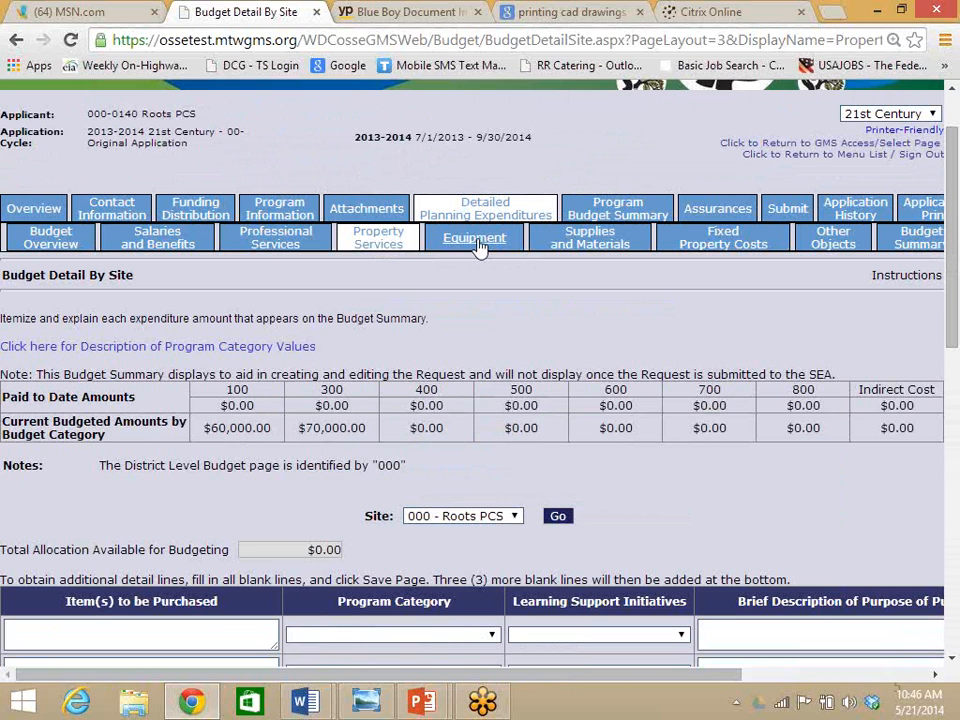
Look over the Equipment and the Supplies and Materials budget detail pages
click(478, 245)
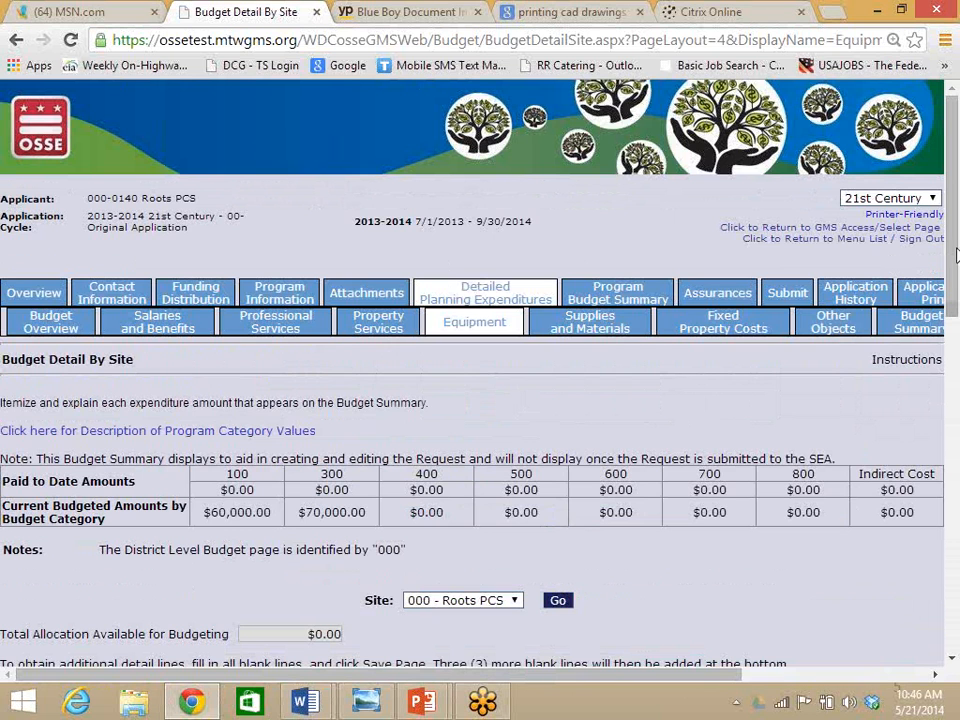
drag(955, 255, 955, 410)
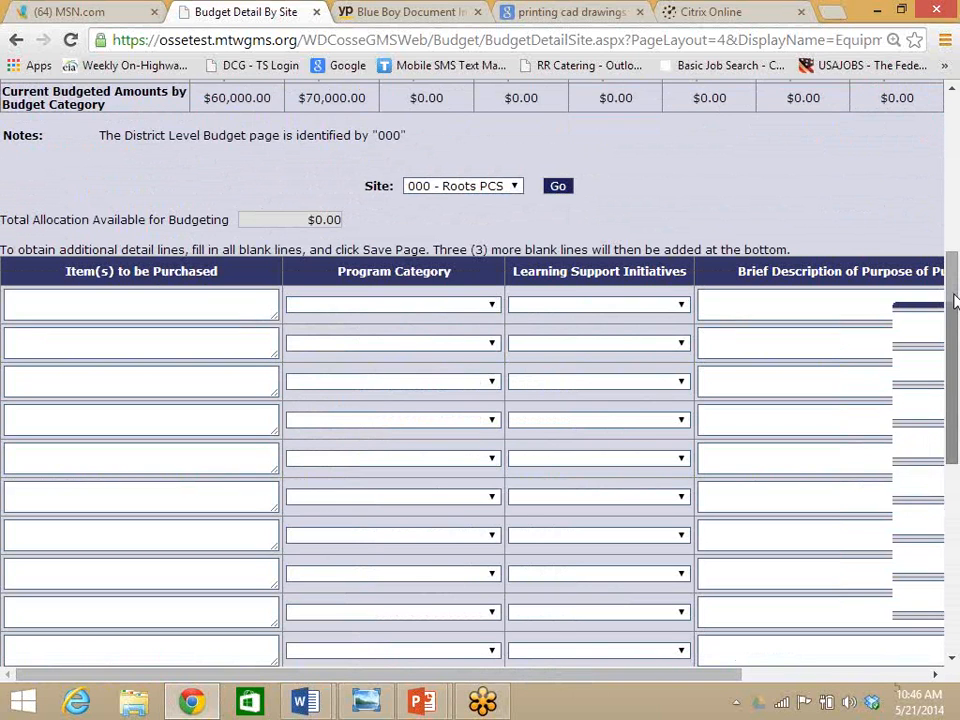
scroll(601, 281, up, 5)
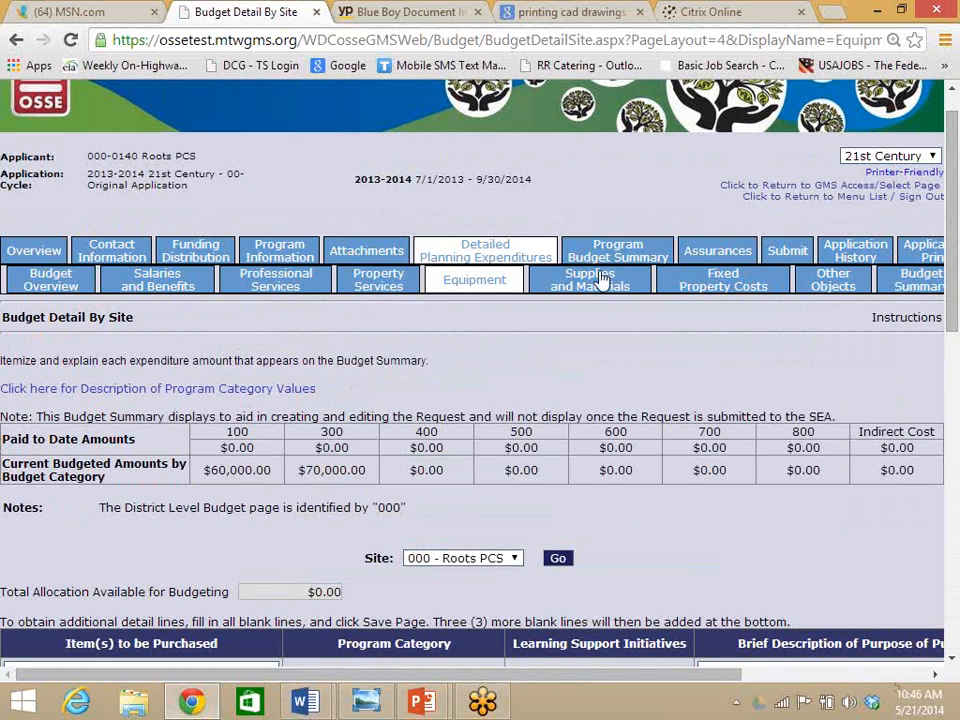
click(603, 278)
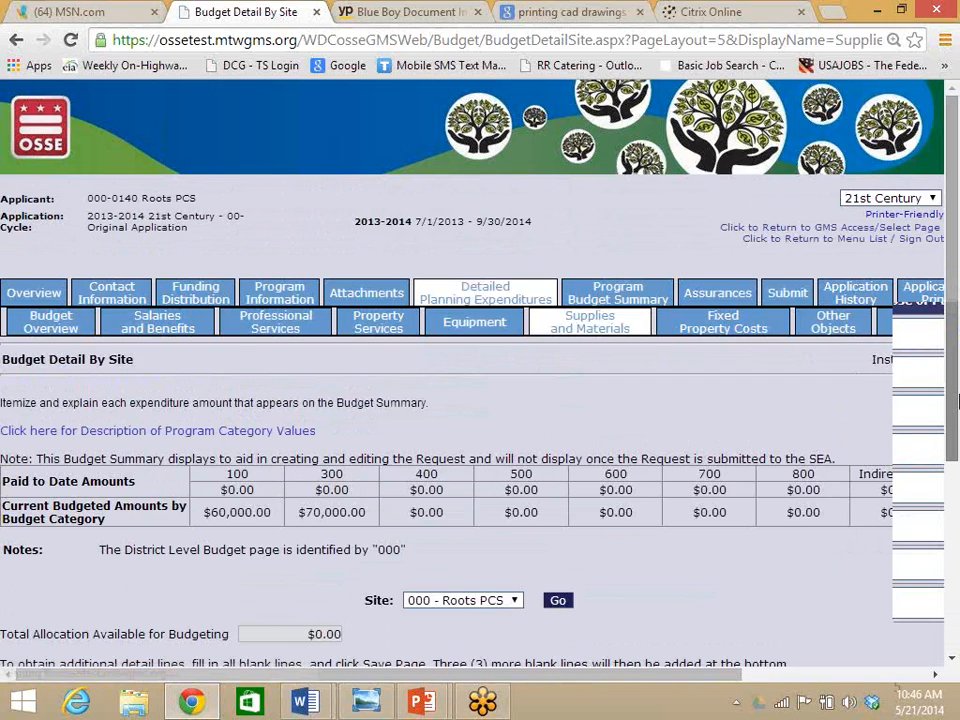
drag(953, 257, 955, 413)
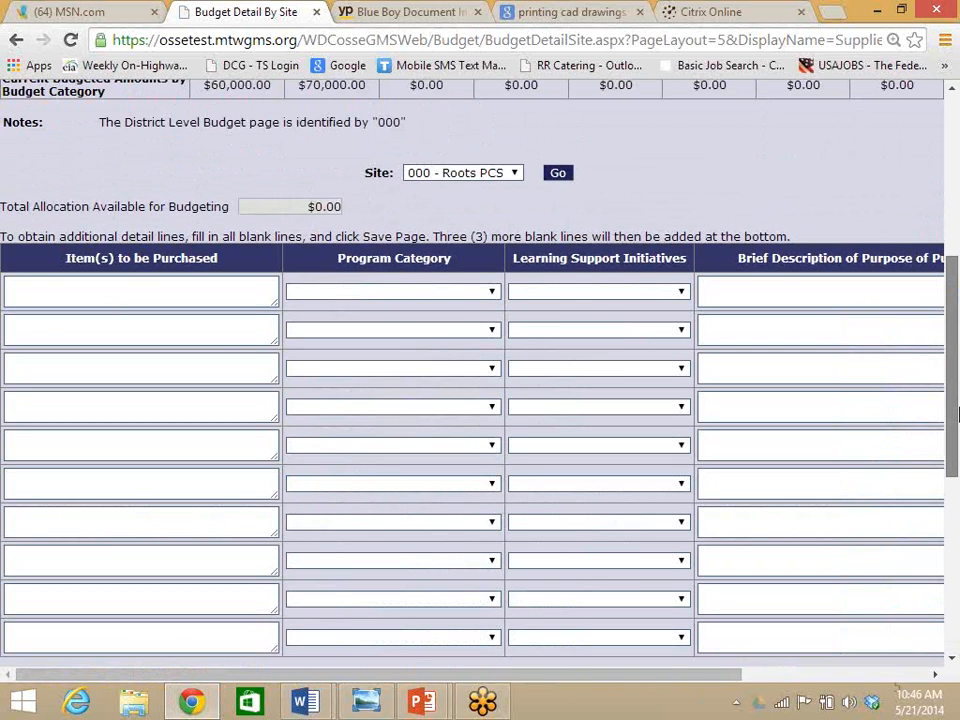
scroll(645, 348, up, 4)
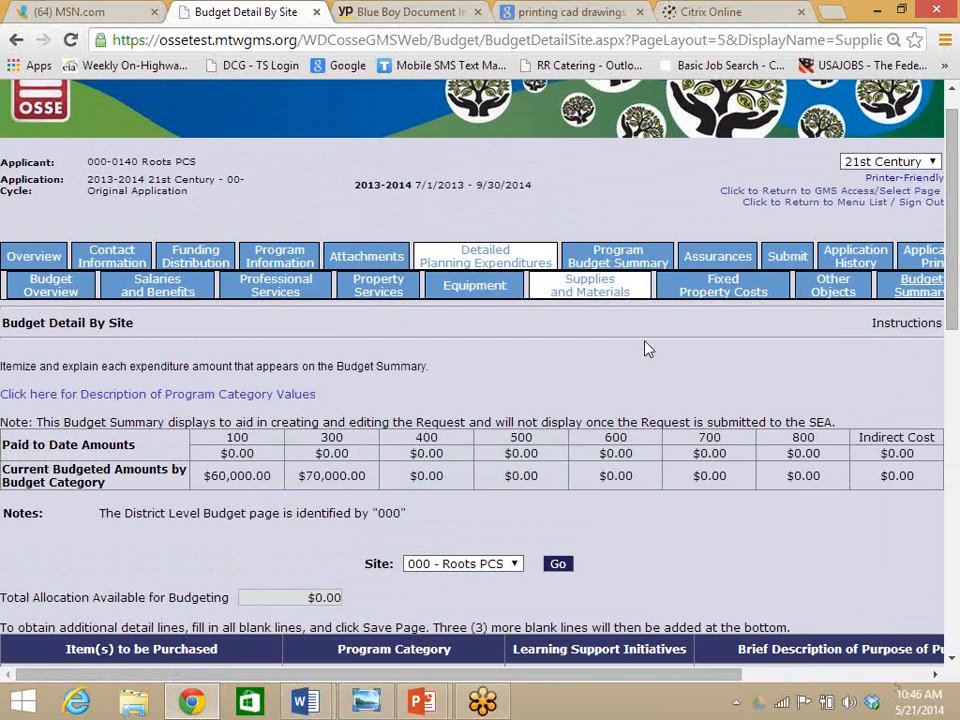
Review the read-only Budget Summary of all budgets combined, checking the amounts by activity and budget category
click(917, 285)
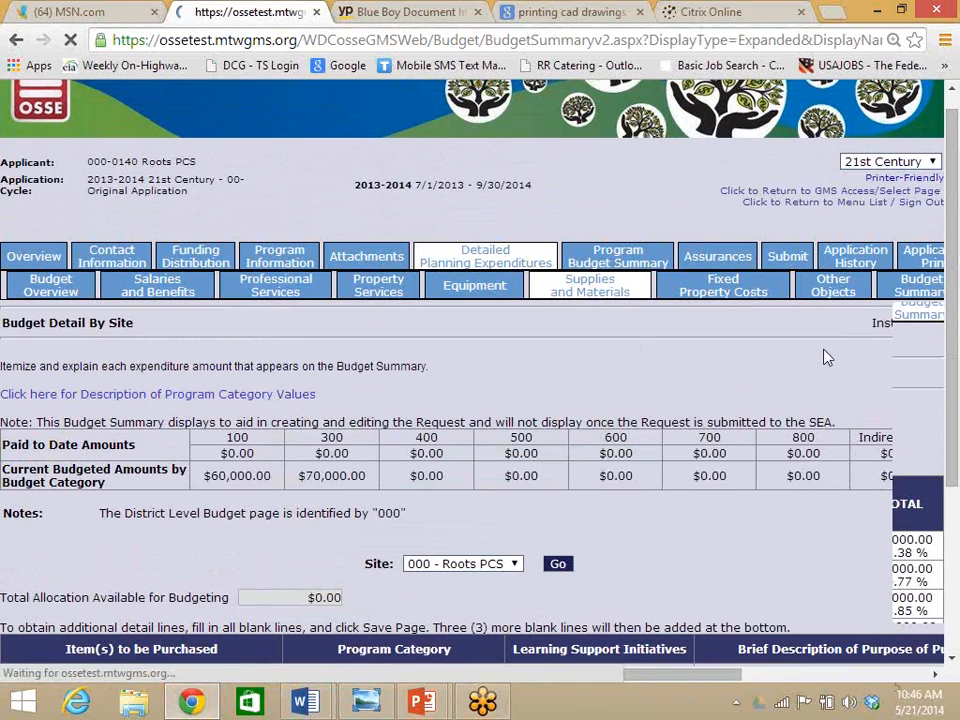
scroll(955, 457, down, 2)
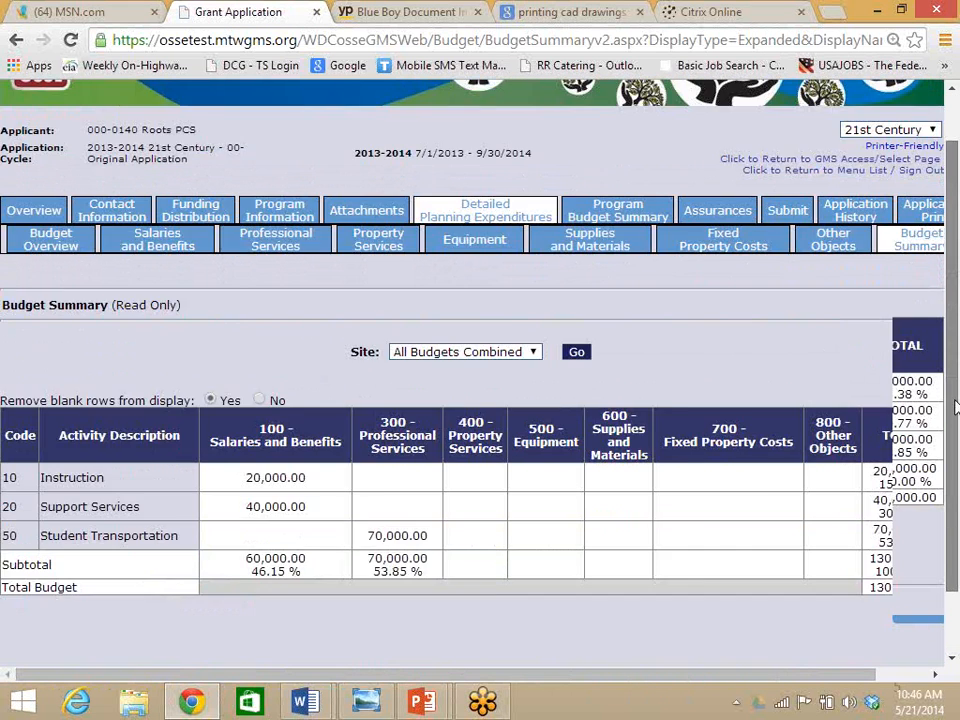
mouse_move(957, 457)
mouse_down()
mouse_move(957, 470)
mouse_move(955, 444)
mouse_up()
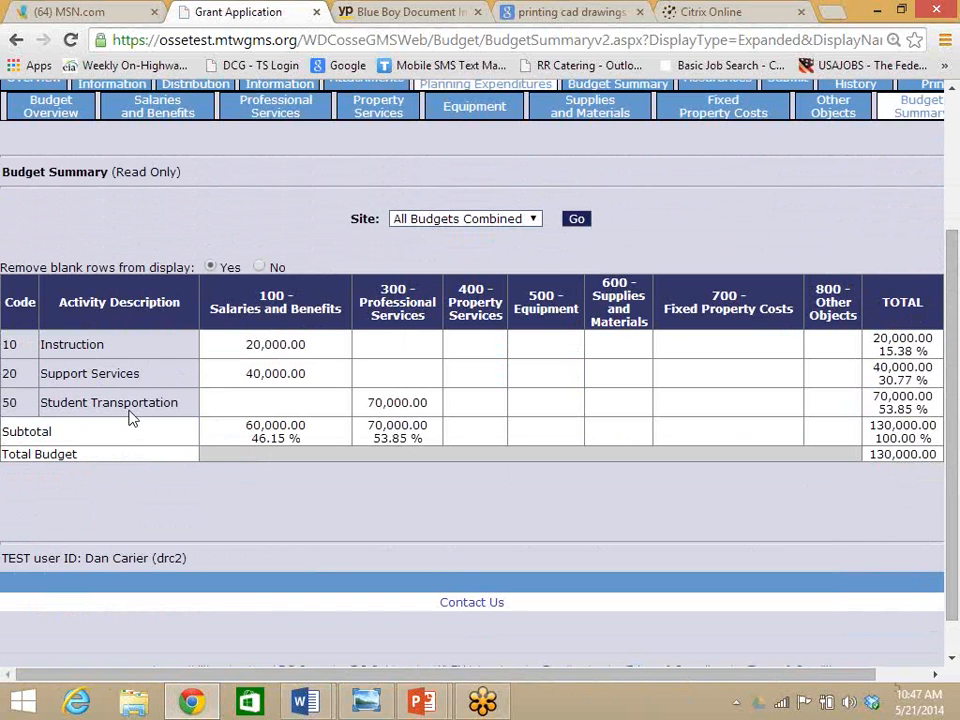
scroll(948, 215, up, 1)
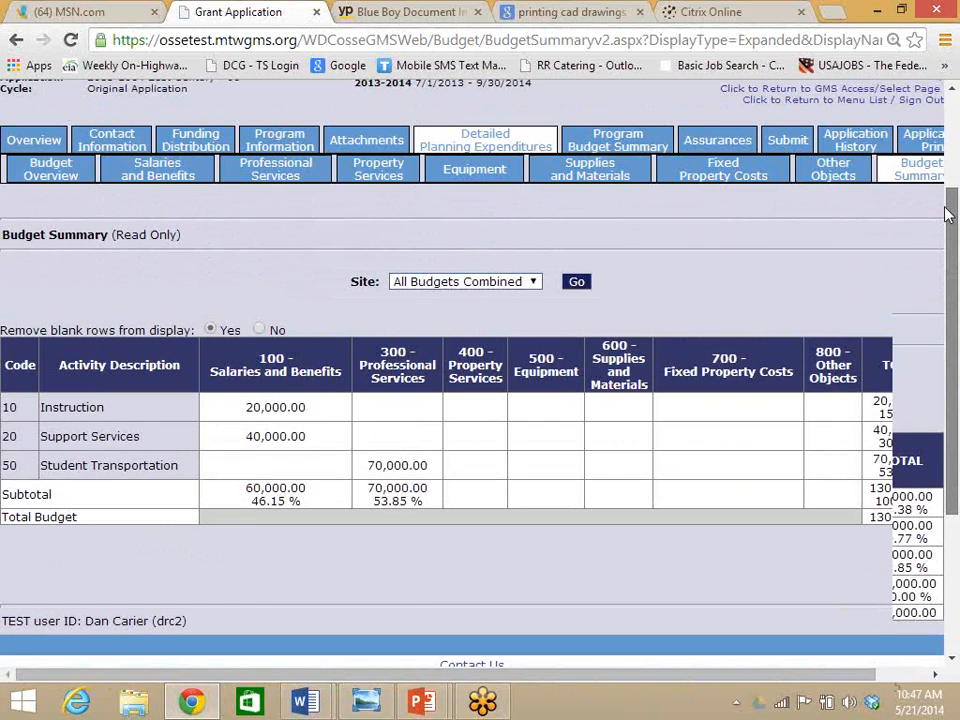
scroll(948, 215, up, 2)
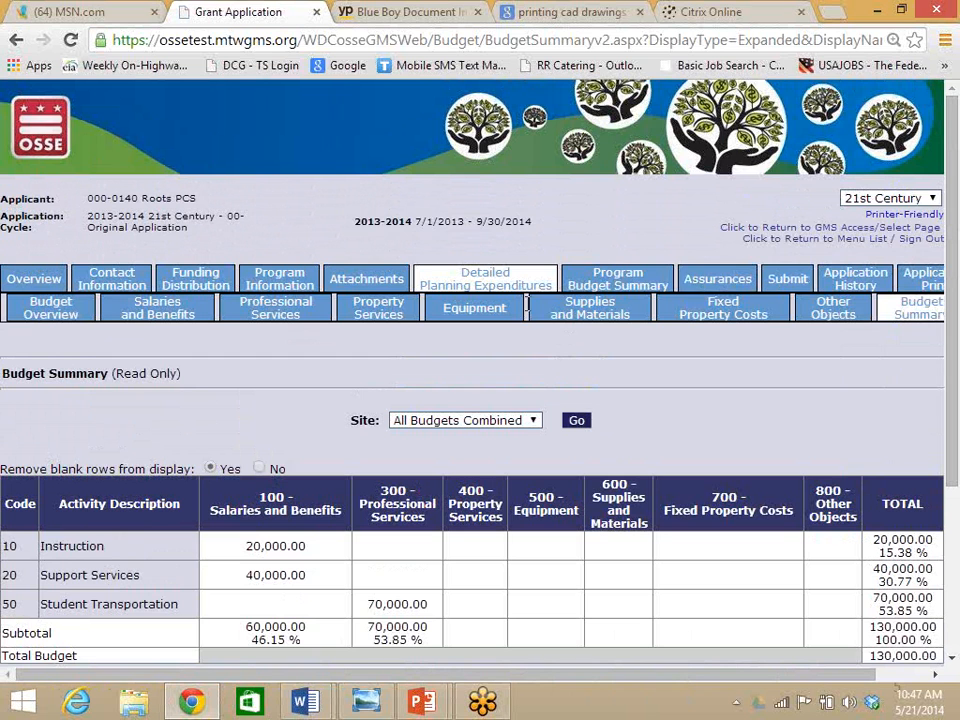
Open the Program Budget Summary and set the Year 2 amount for 400 Property Services to 130000
click(618, 280)
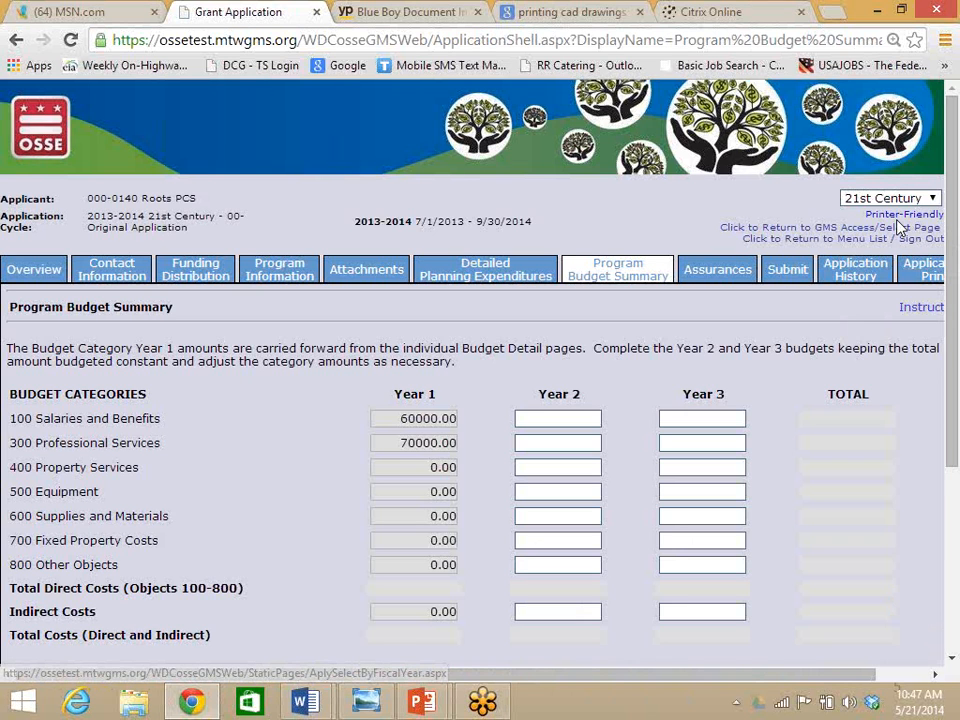
scroll(905, 260, down, 2)
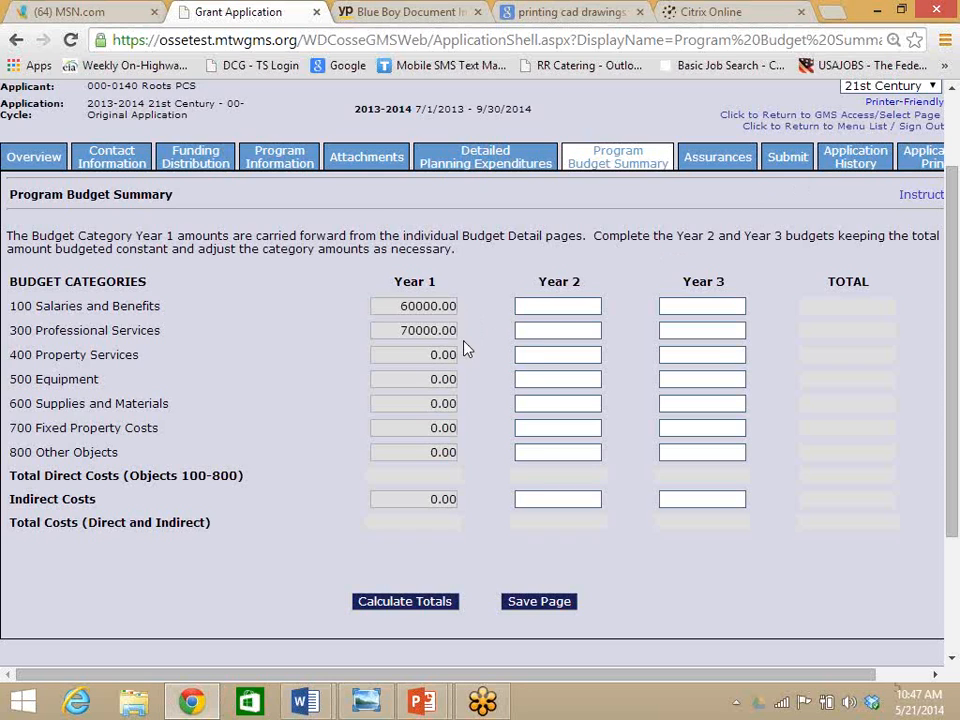
click(538, 360)
text(1300000)
key(BackSpace)
Set the Year 3 amounts to 30000 for Salaries and Benefits, 30000 for Professional Services and 70000 for Property Services
click(671, 310)
text(30000)
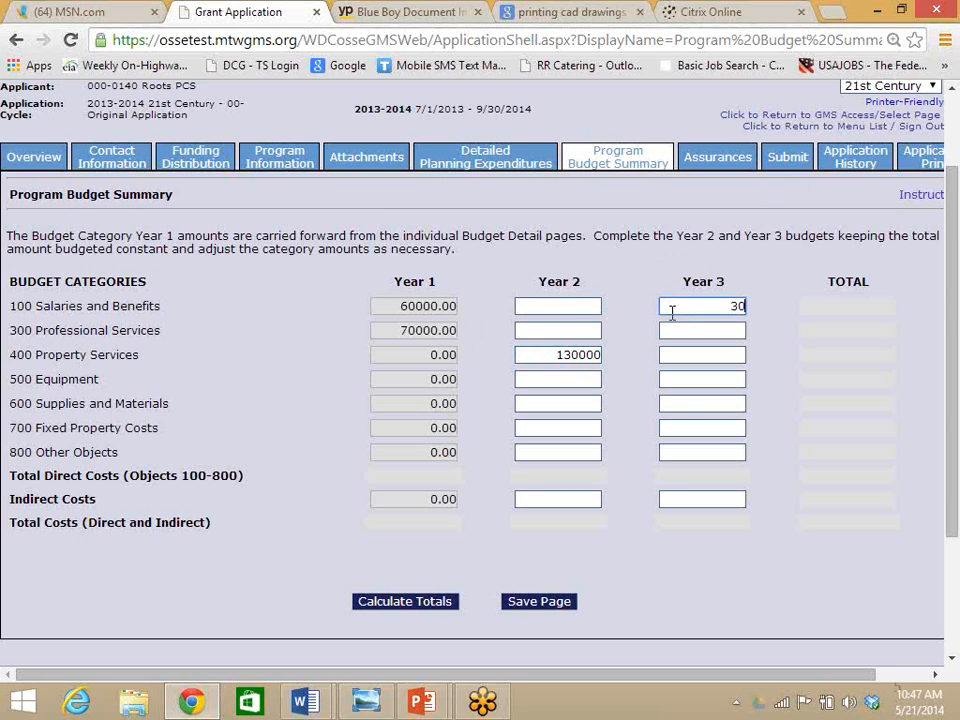
text(3000)
key(BackSpace)
key(BackSpace)
key(BackSpace)
key(BackSpace)
click(733, 331)
text(30000)
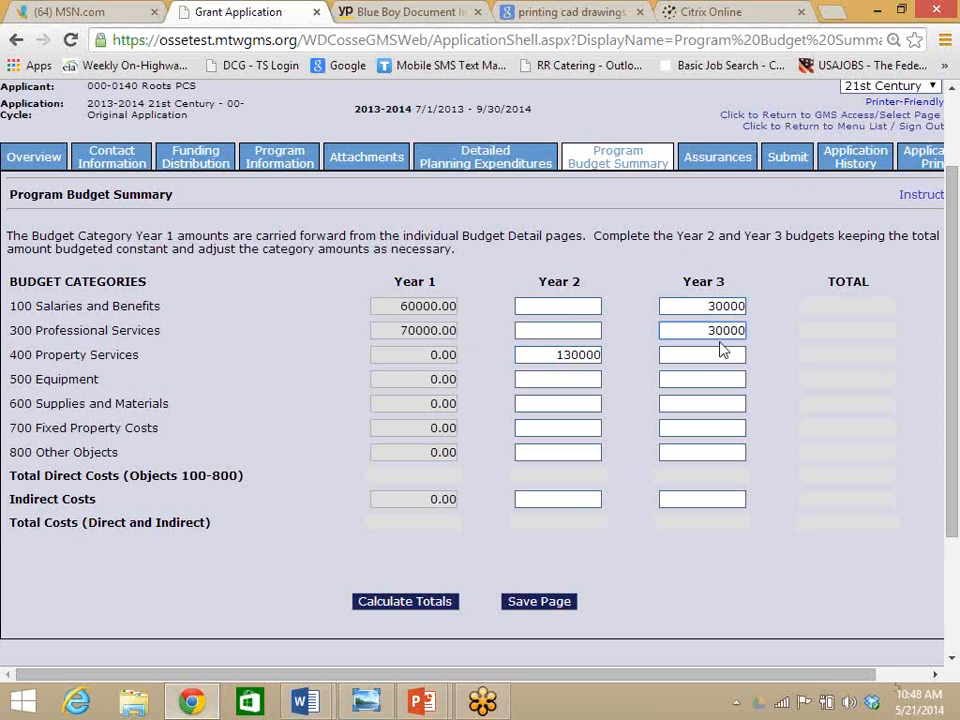
click(716, 354)
text(70000)
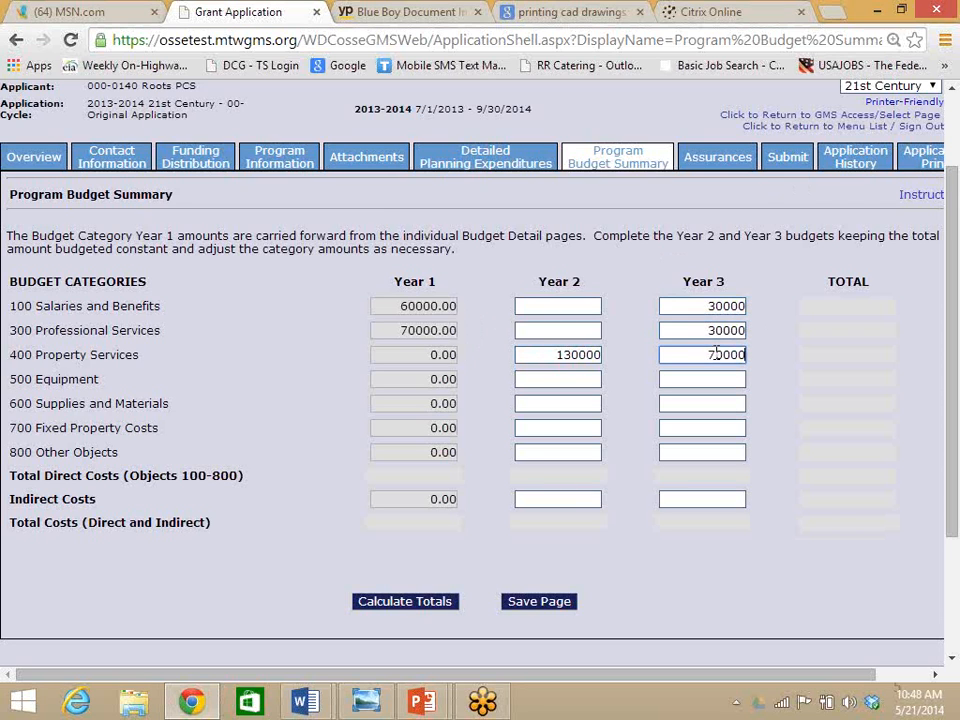
Calculate the totals of the Program Budget Summary and save the page
click(420, 605)
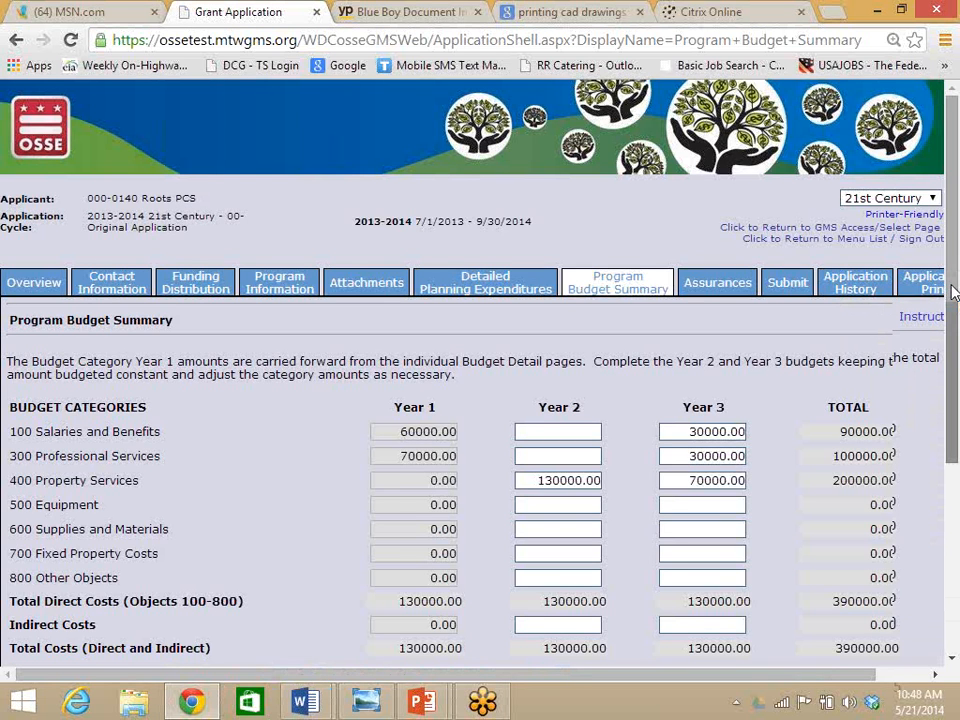
scroll(410, 475, down, 3)
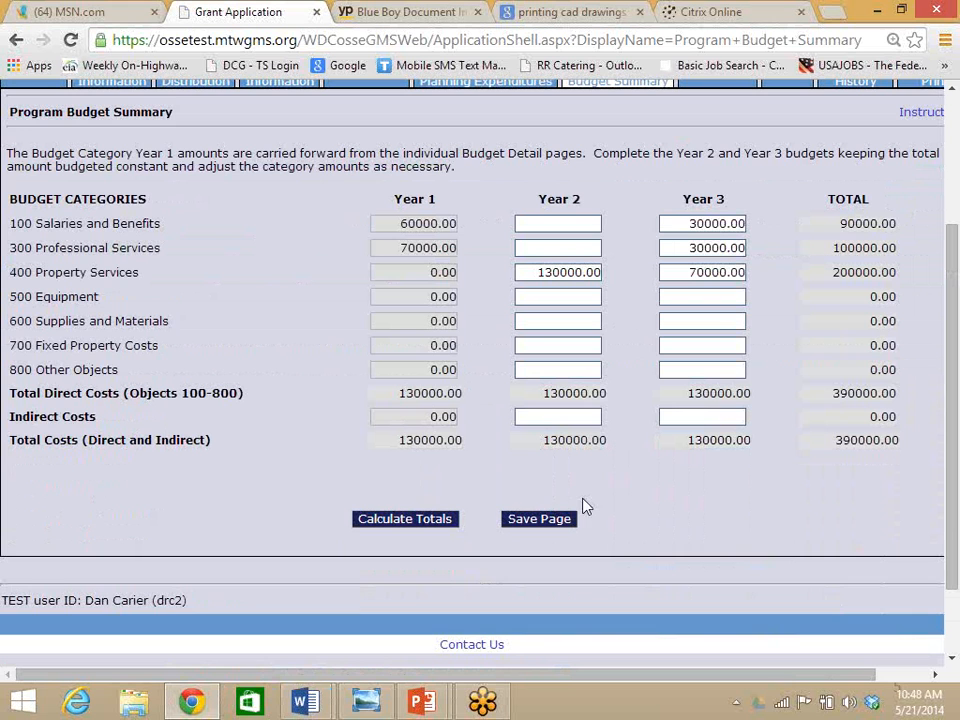
click(552, 518)
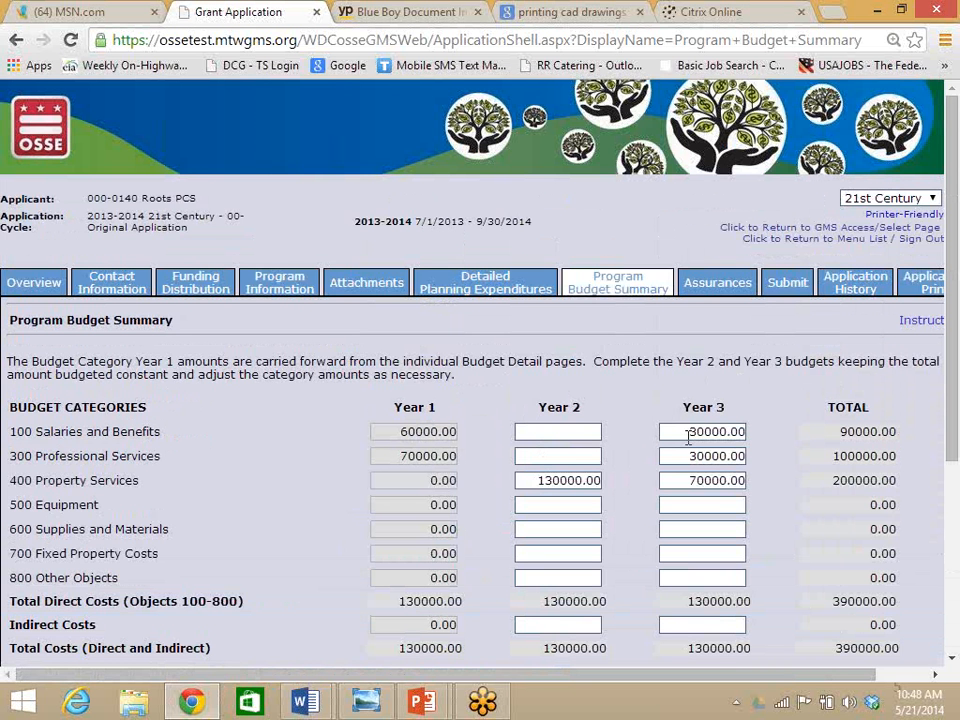
Set the Year 3 Salaries and Benefits to 20000, recalculate the totals and try to save the page
click(688, 434)
key(BackSpace)
text(2)
drag(748, 427, 928, 375)
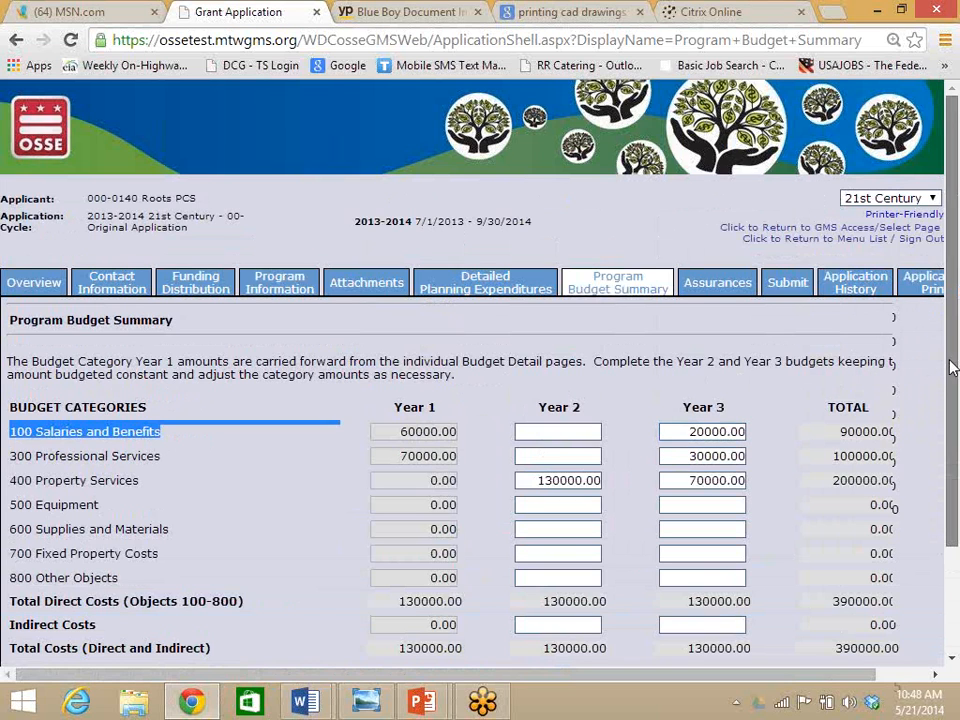
scroll(936, 375, down, 2)
click(420, 577)
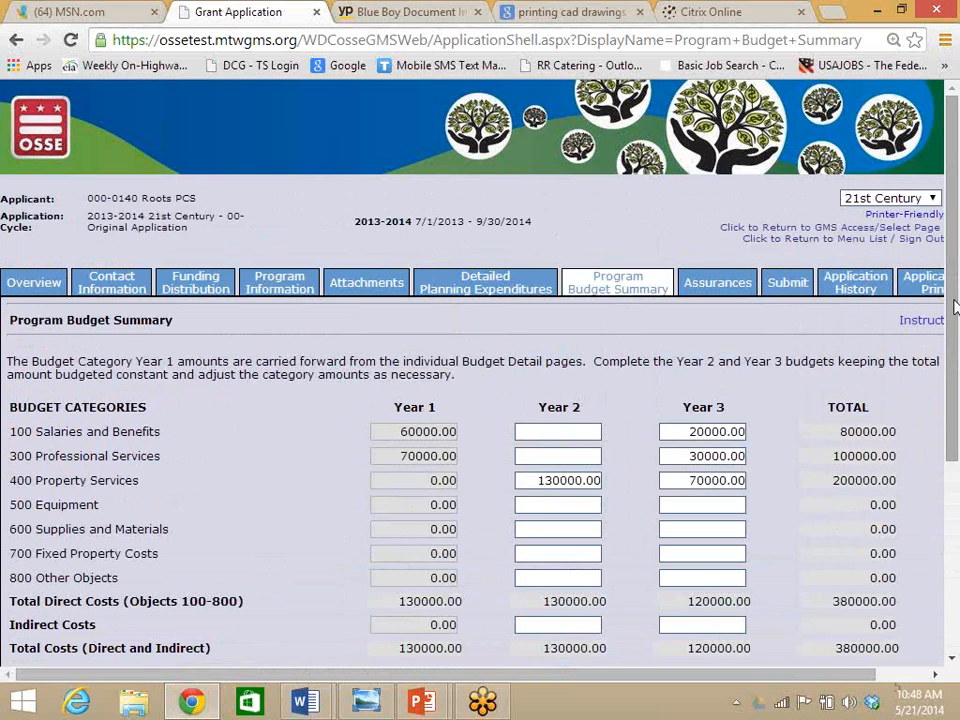
scroll(553, 497, down, 3)
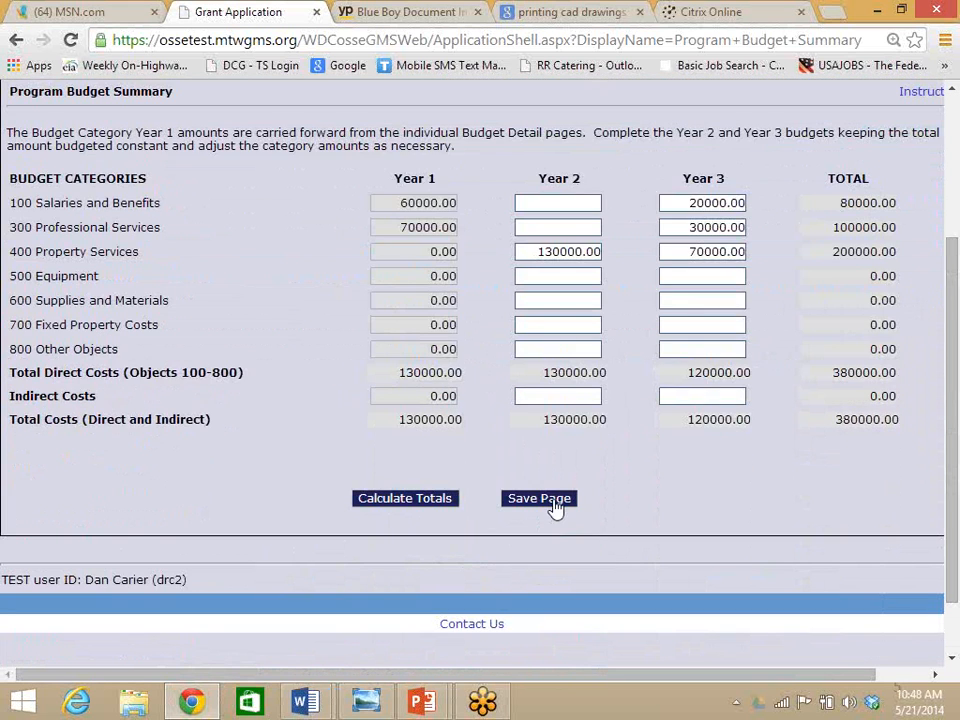
click(553, 502)
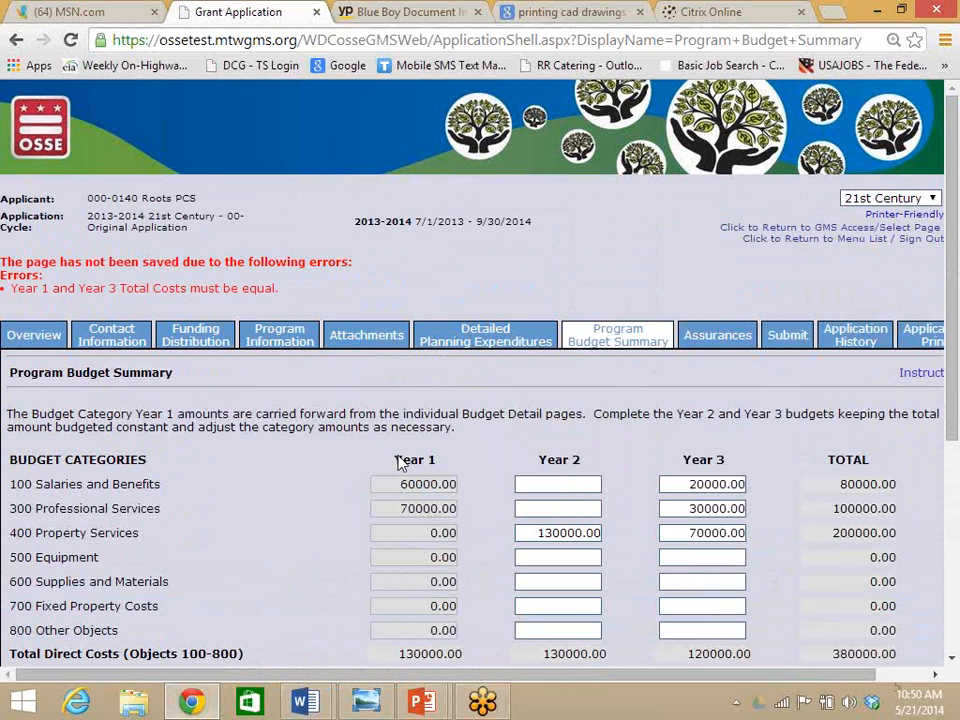
Set the Year 3 Salaries and Benefits to 30000, save the page and check the yearly total costs
drag(953, 291, 957, 300)
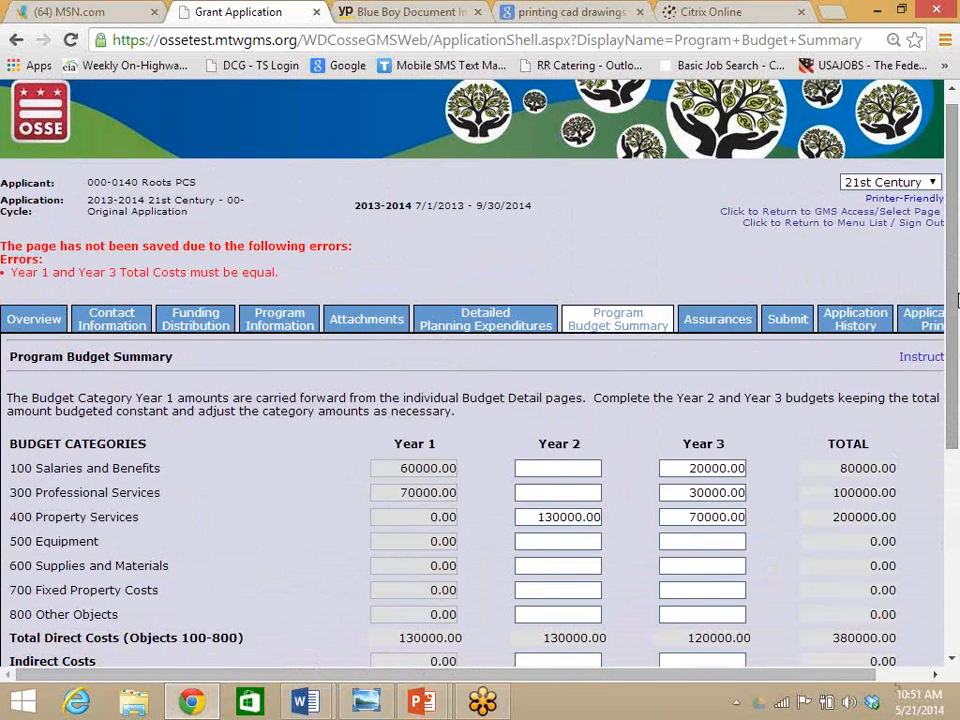
drag(954, 256, 949, 308)
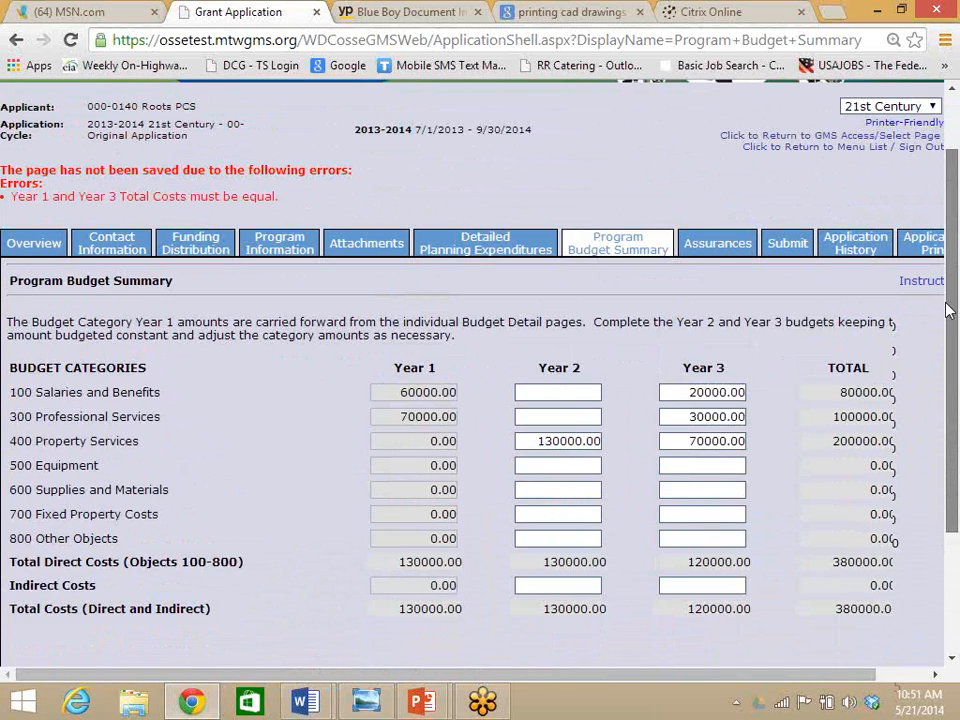
click(698, 326)
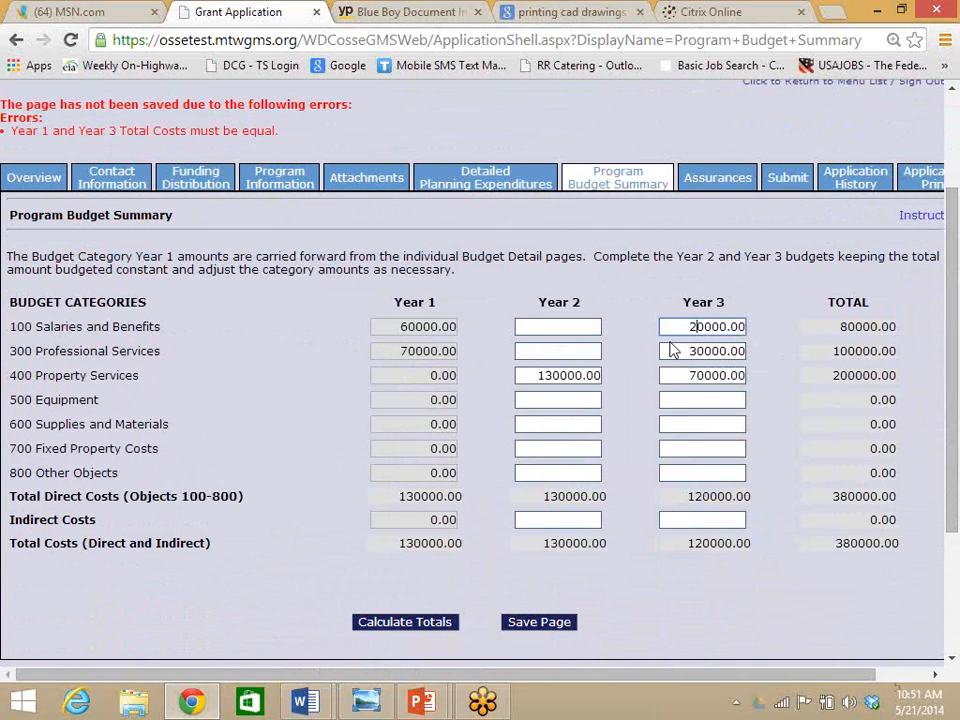
key(BackSpace)
text(3)
click(540, 626)
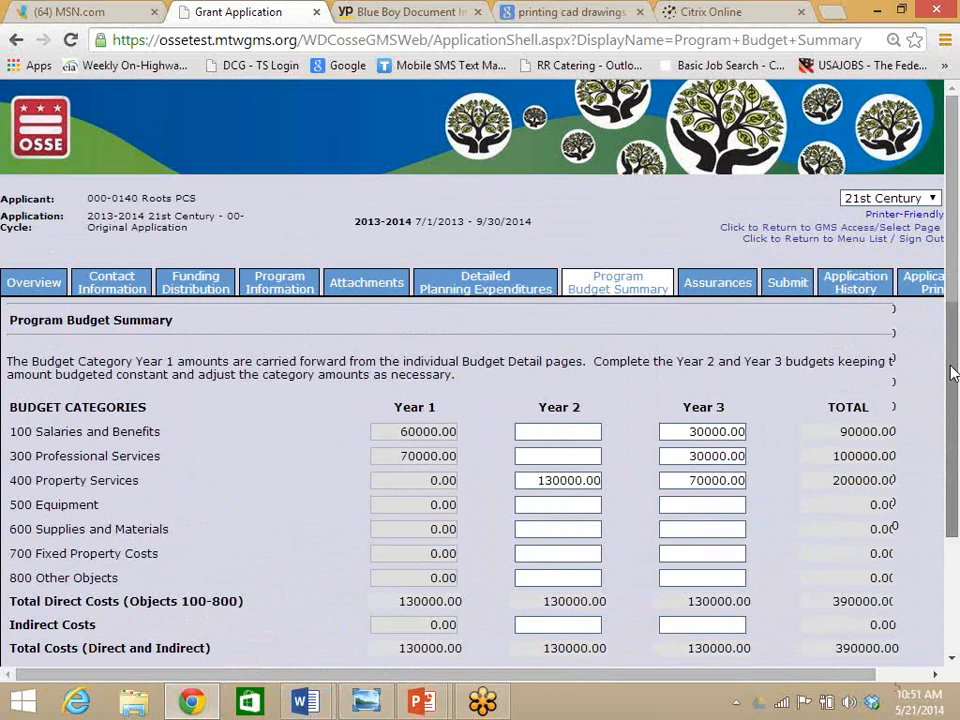
scroll(690, 450, down, 3)
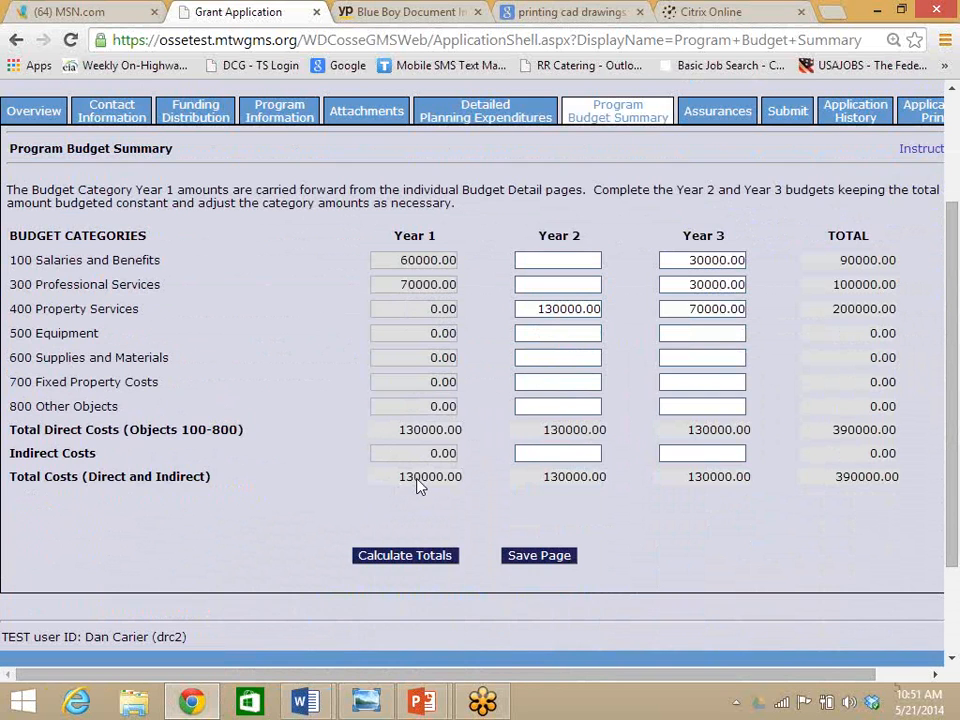
Open the Program Specific Assurances and read through the listed assurances and their certification
click(720, 115)
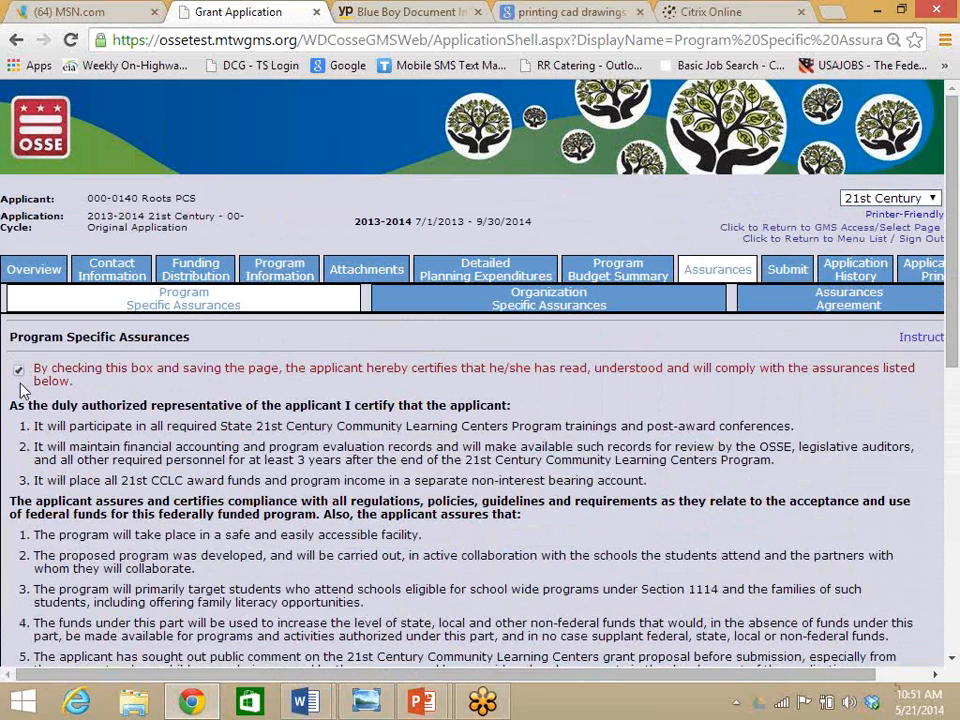
drag(957, 263, 957, 439)
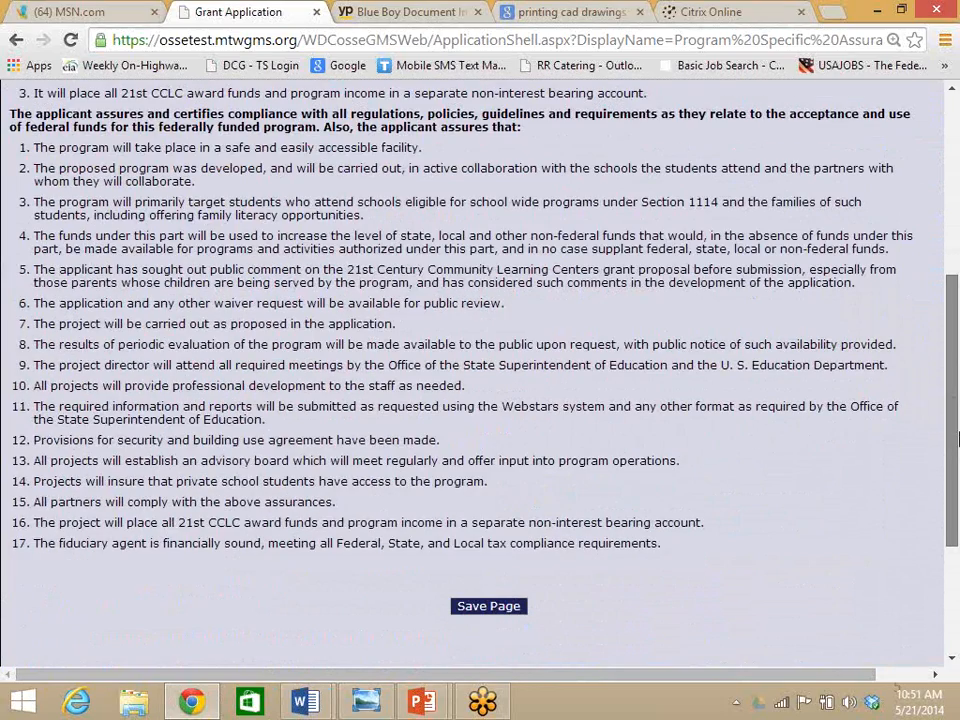
scroll(896, 410, up, 3)
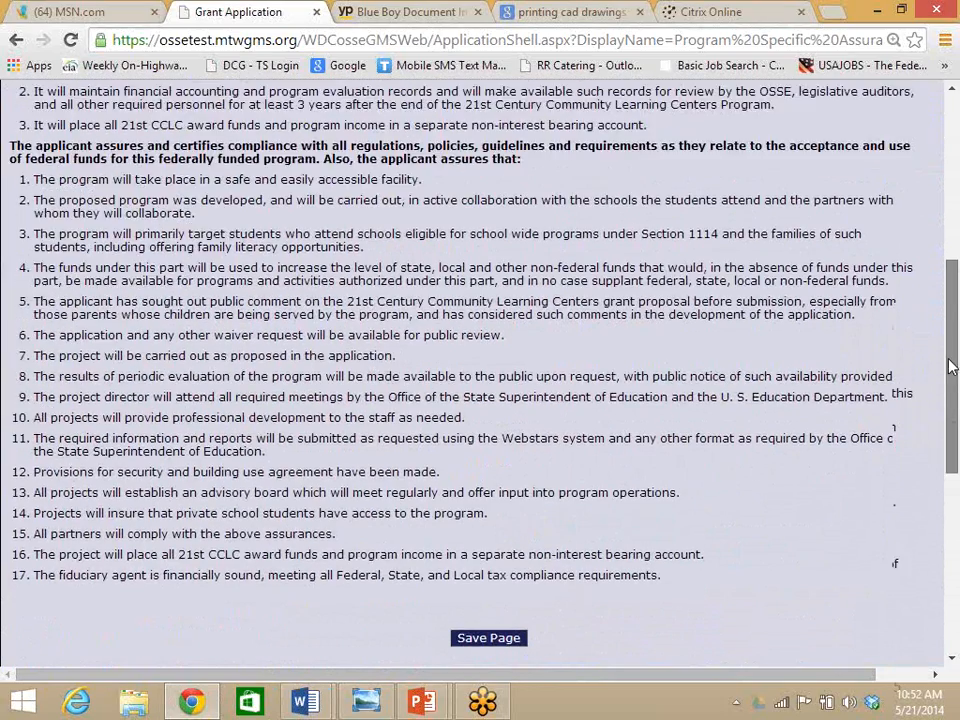
scroll(945, 303, up, 3)
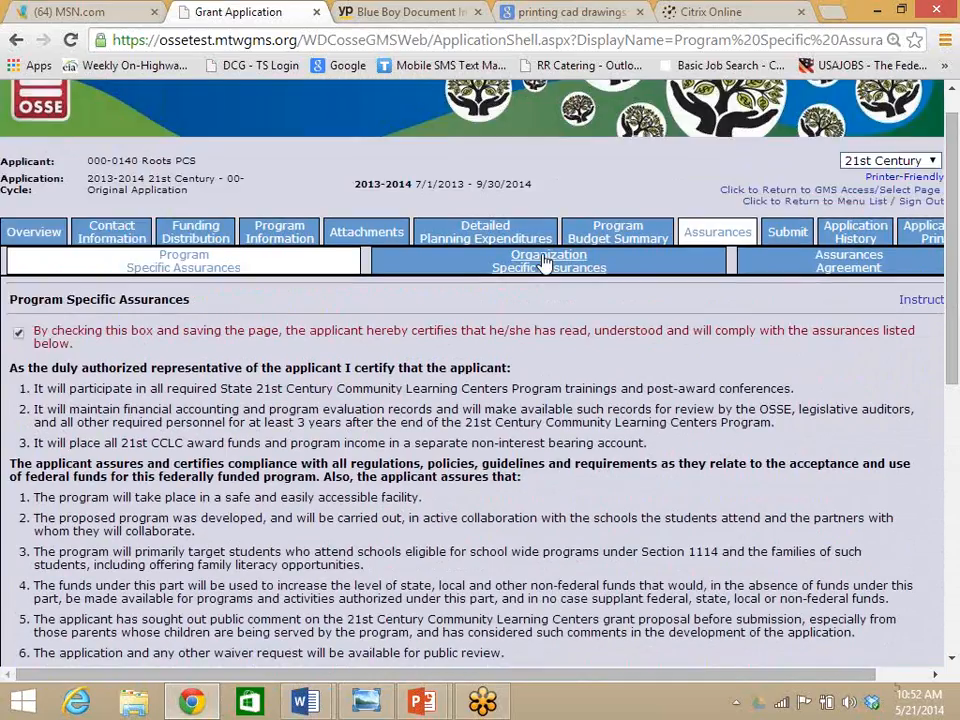
Look over the Organization Specific Assurances and open the Assurances Agreement page
click(545, 262)
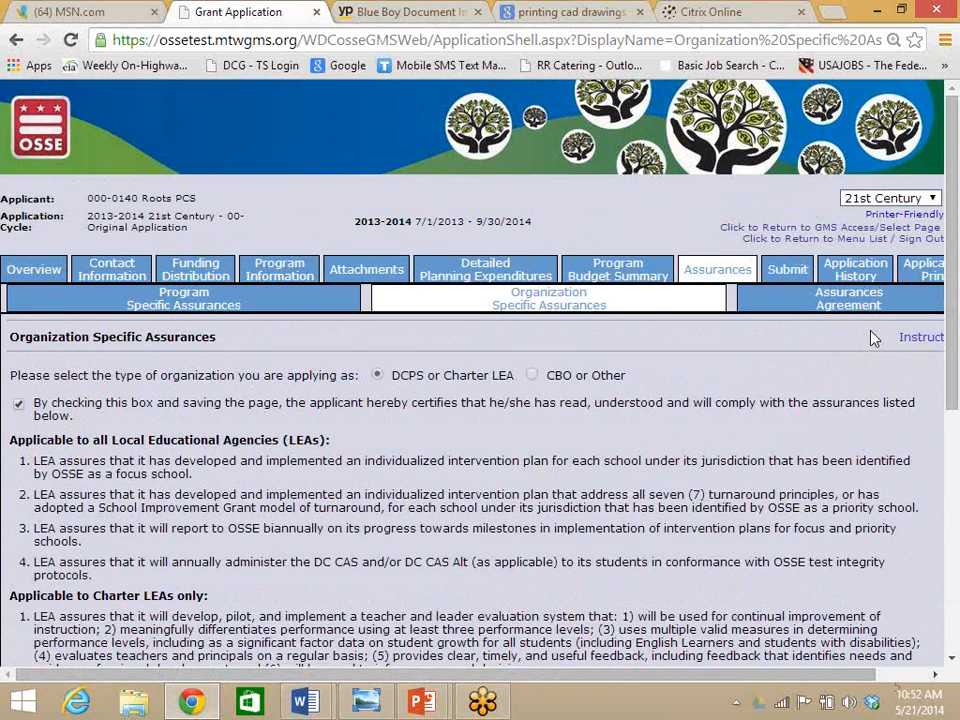
drag(955, 297, 782, 244)
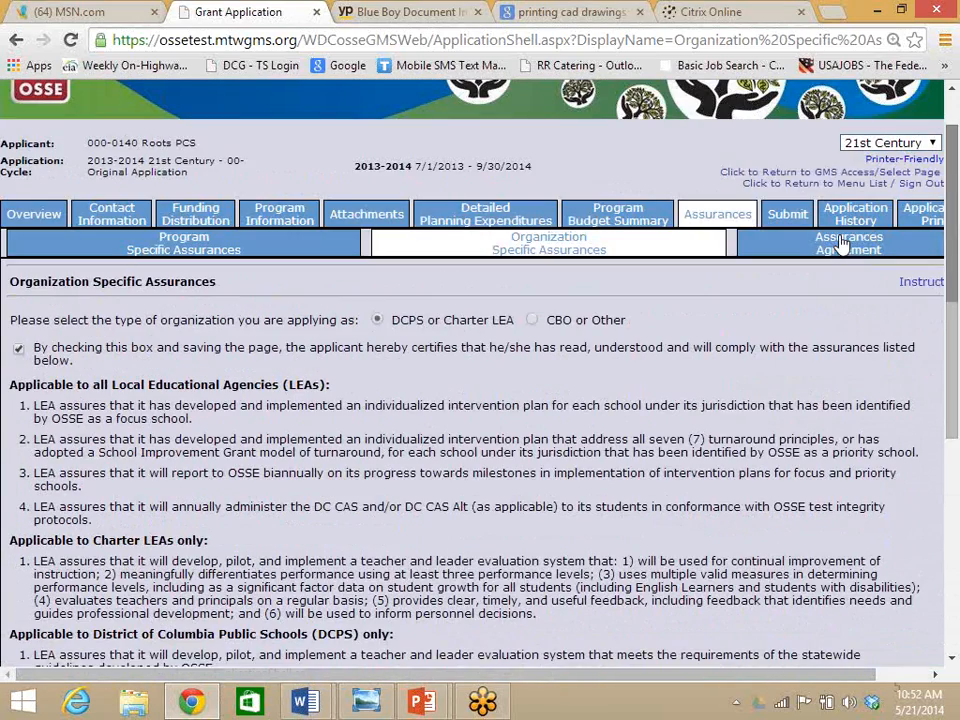
click(848, 243)
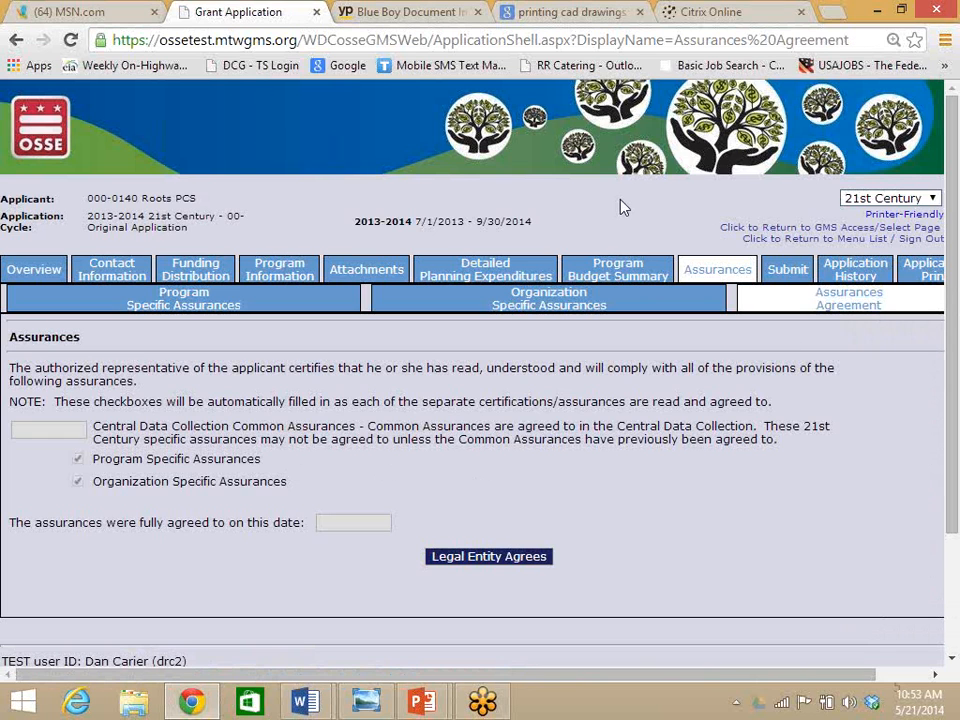
Check the 21st Century Submit page, sign out and log on as the District Representative with that account's user ID and password
click(776, 271)
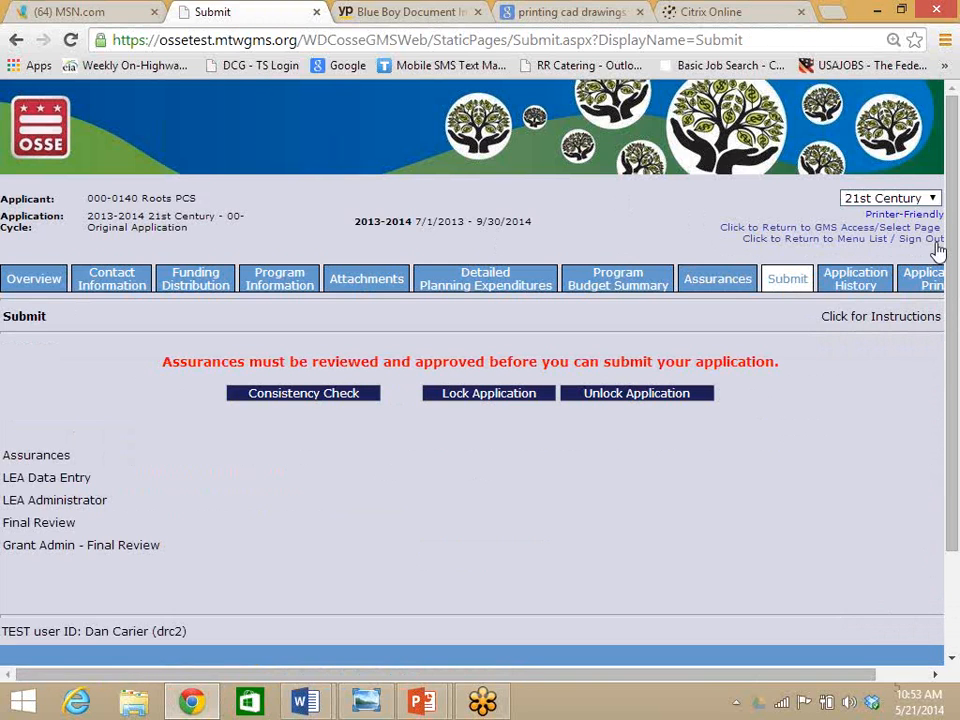
click(777, 246)
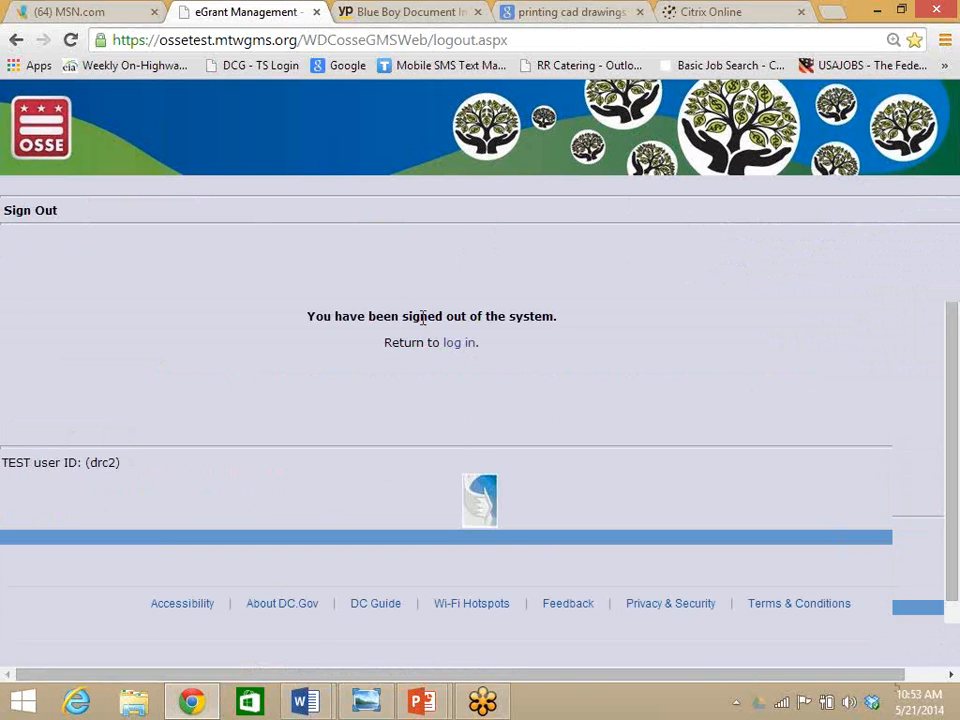
click(414, 320)
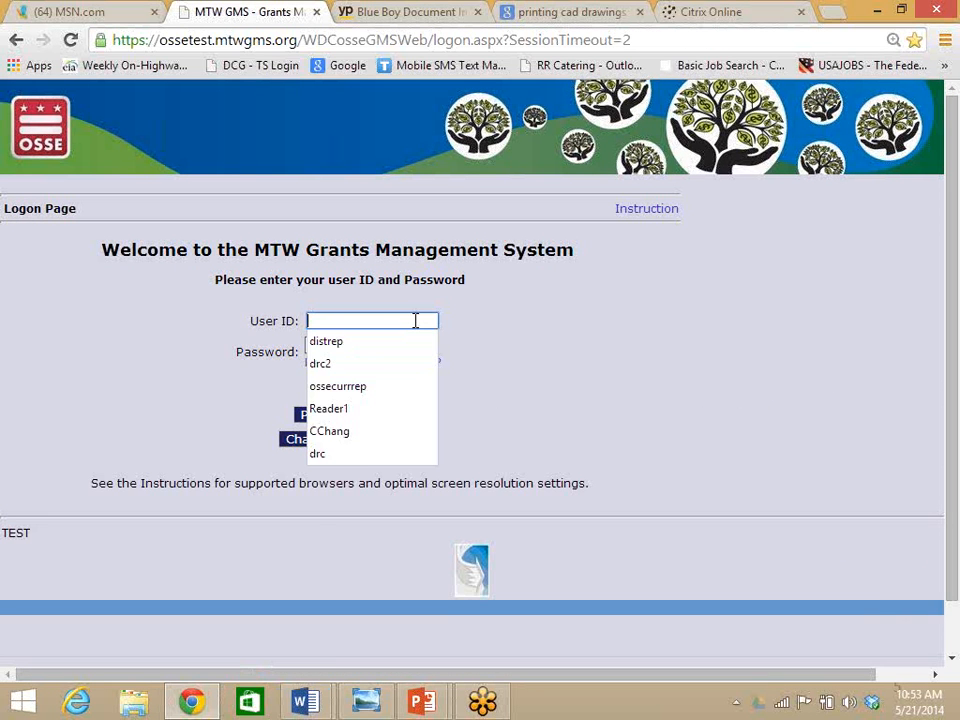
click(386, 345)
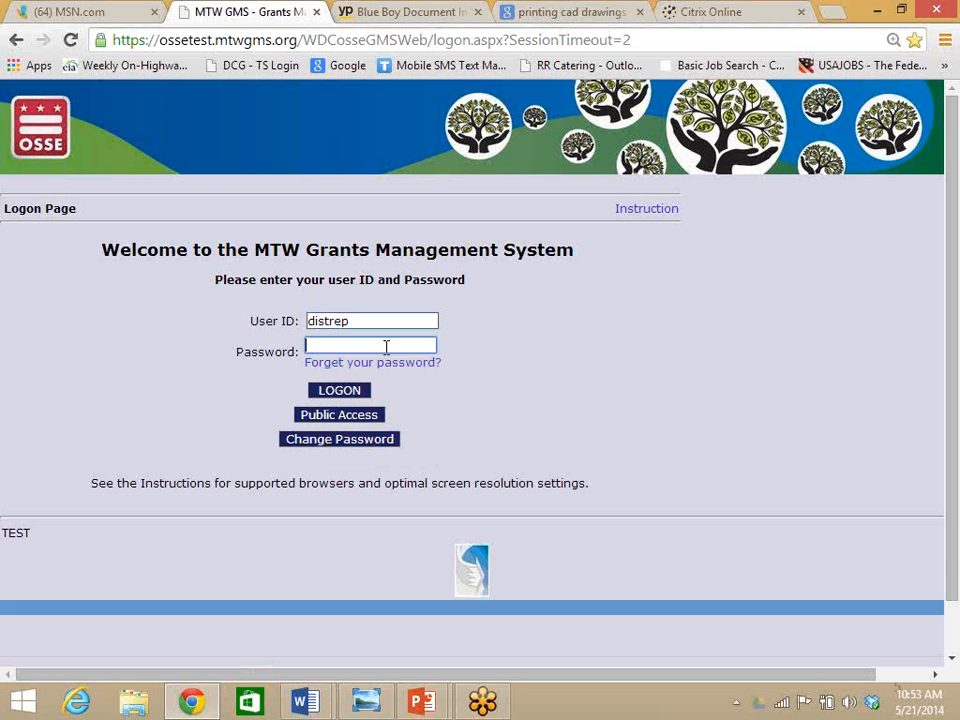
text(**********)
key(Return)
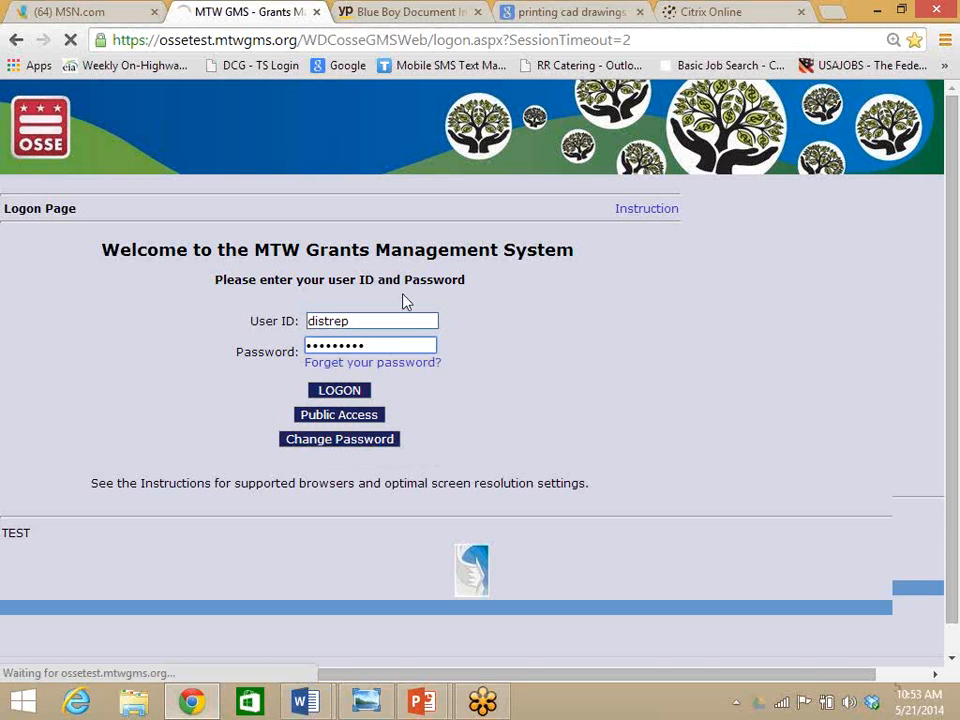
click(403, 306)
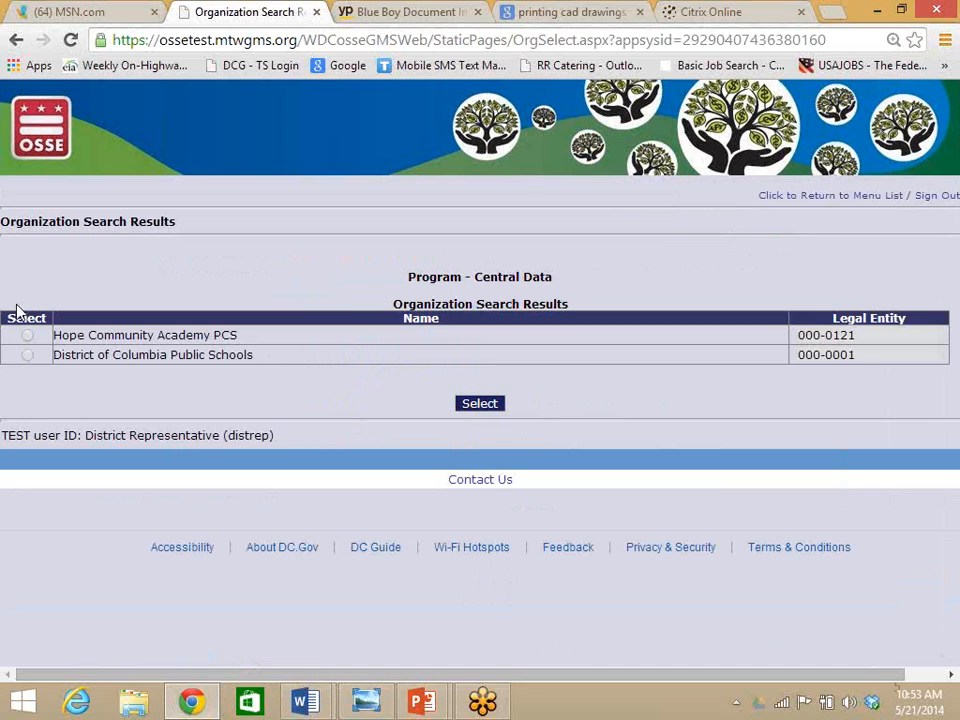
Select District of Columbia Public Schools as the organization and open its NCLB Consolidated Amendment 1 application
click(26, 355)
click(489, 412)
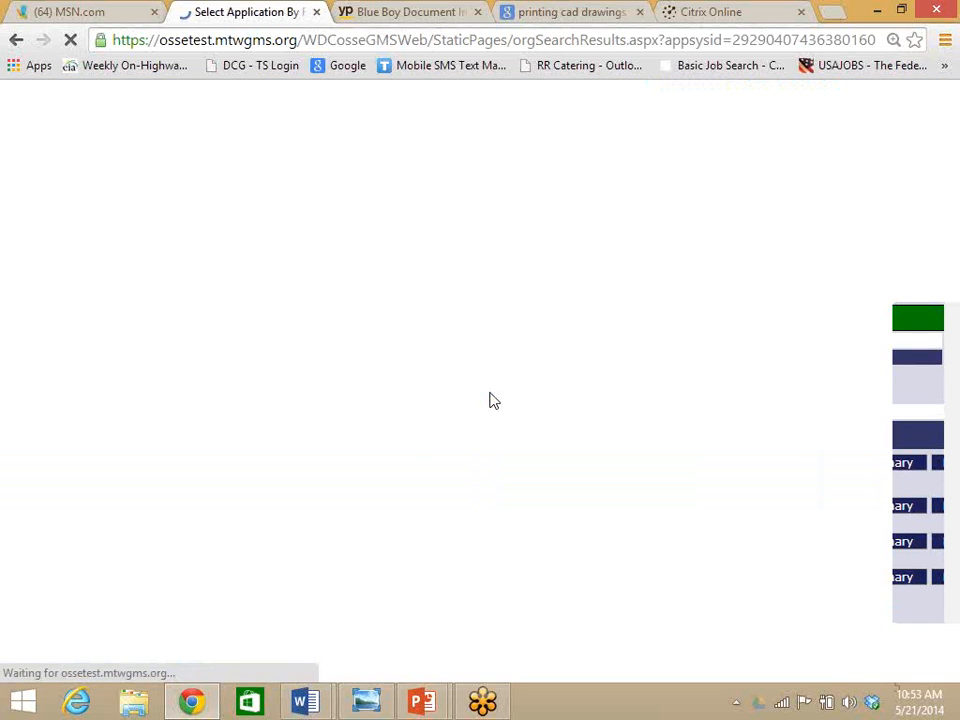
scroll(171, 475, down, 1)
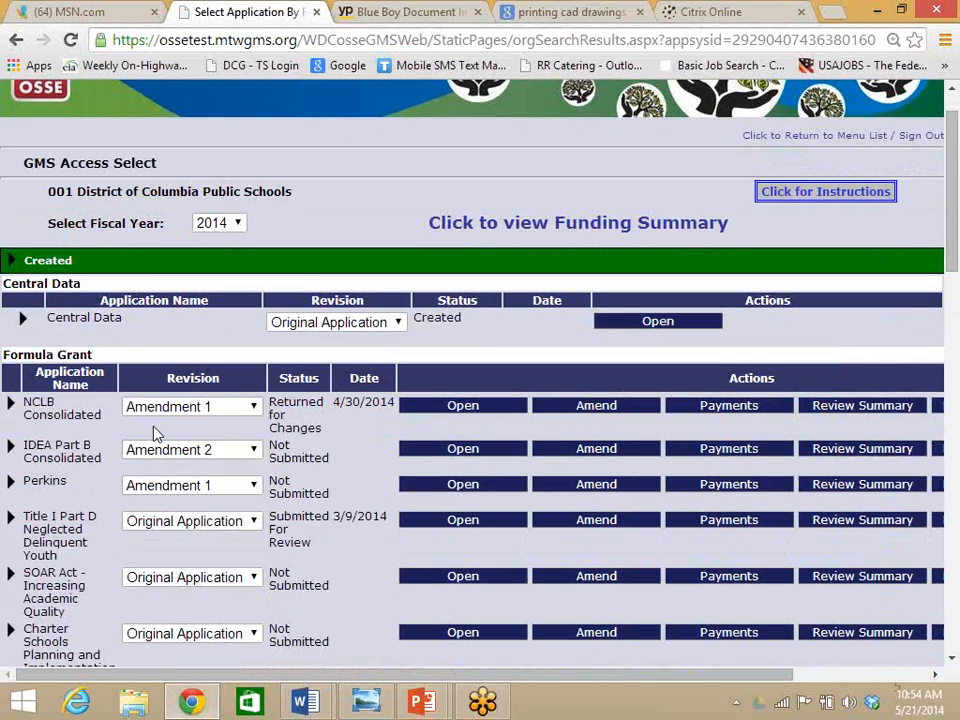
click(473, 413)
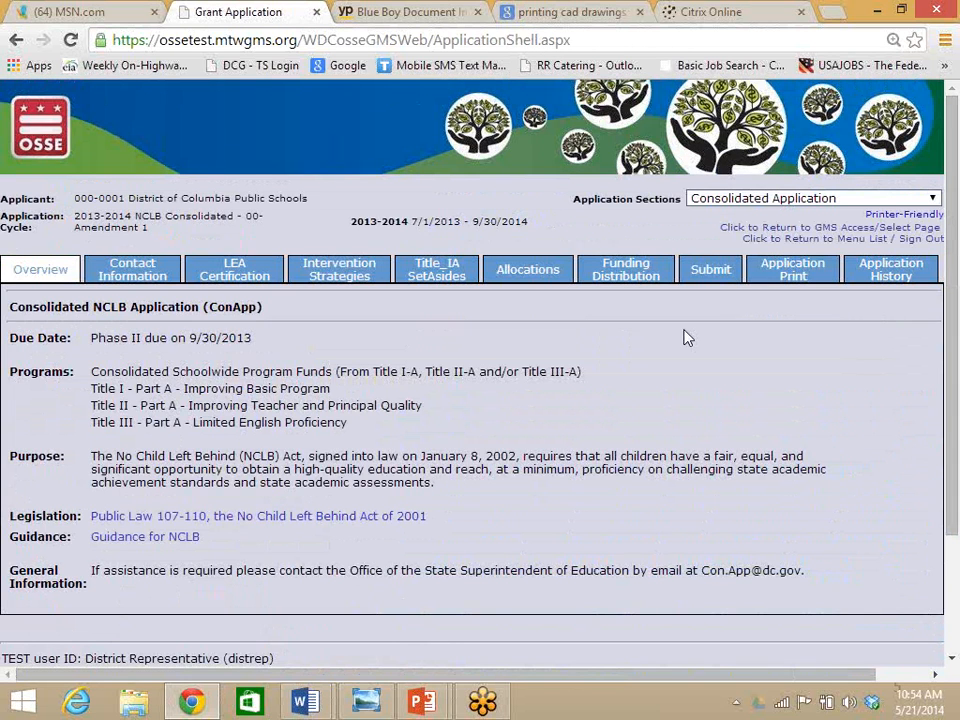
Run the consistency check on the NCLB Consolidated application, look over its Allocations page and run the check again
click(716, 273)
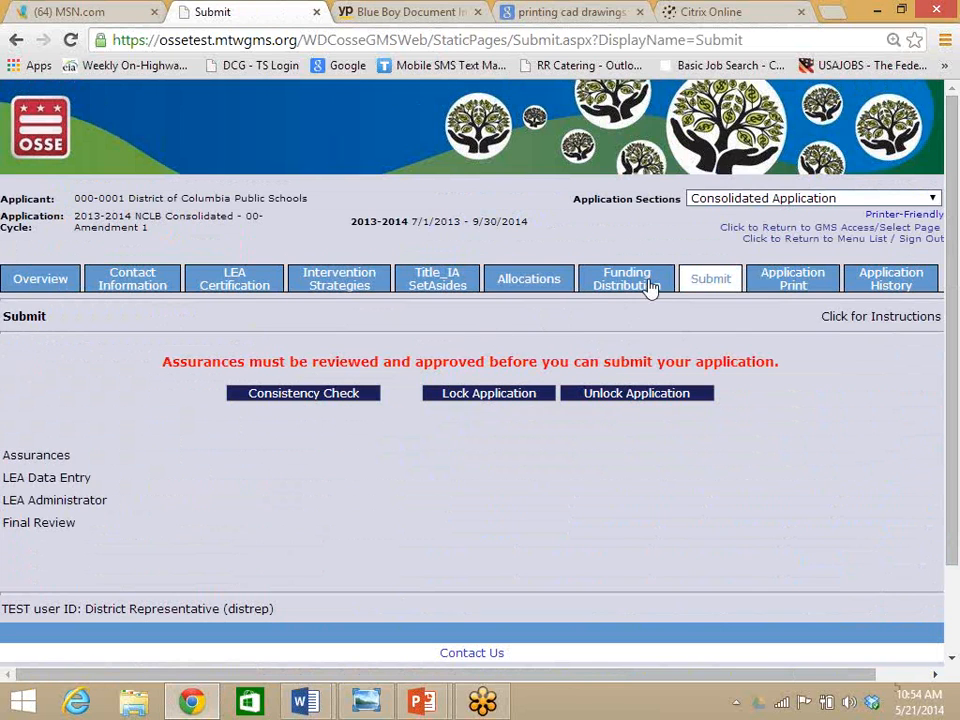
click(311, 399)
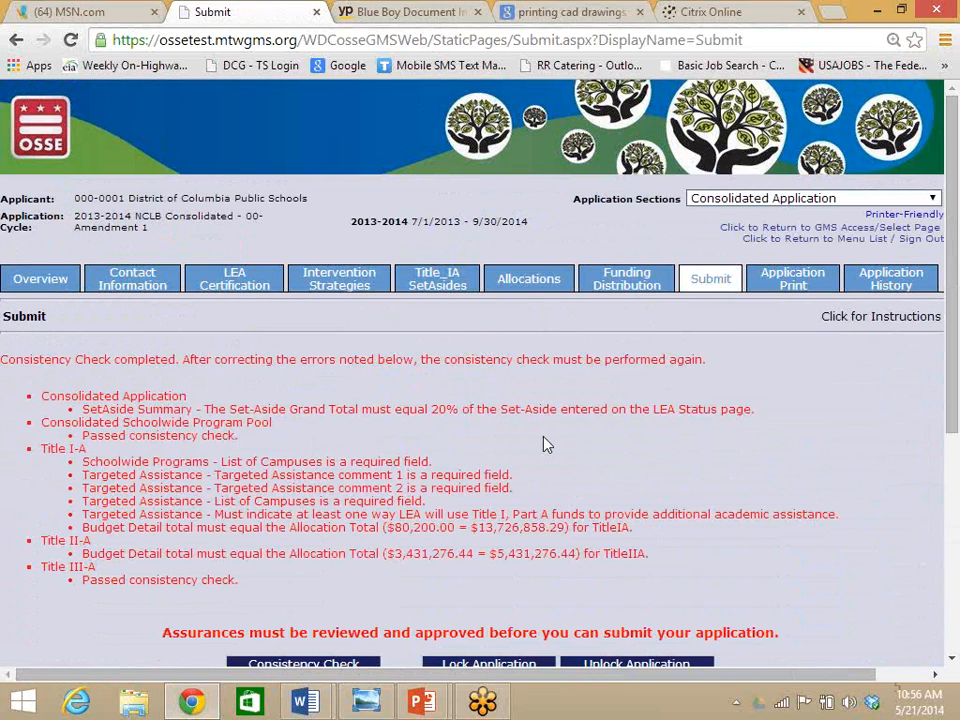
click(519, 282)
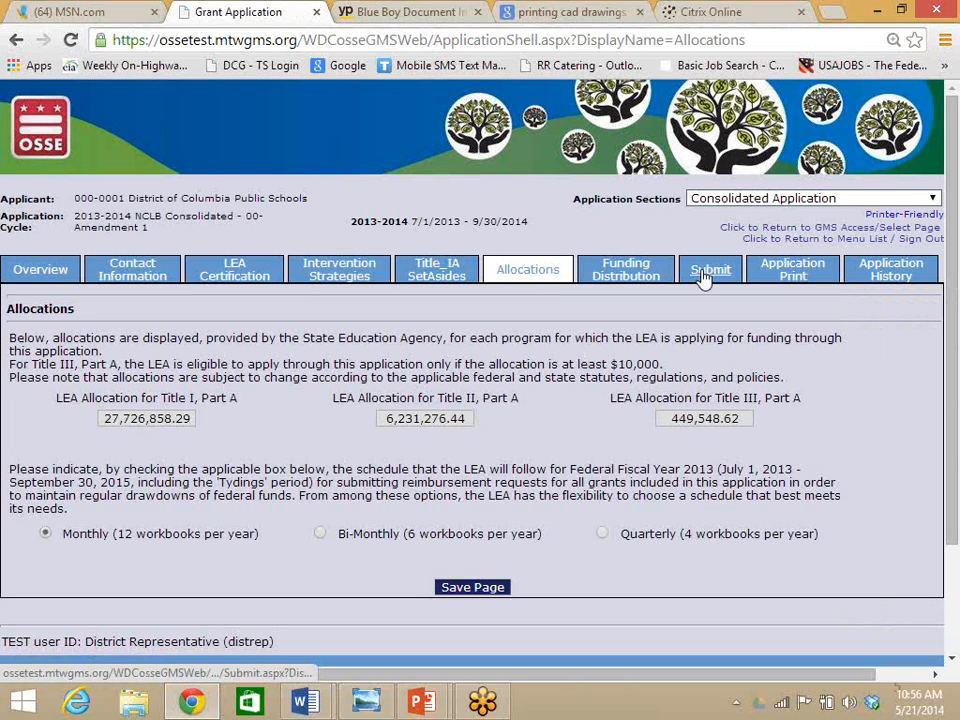
click(704, 276)
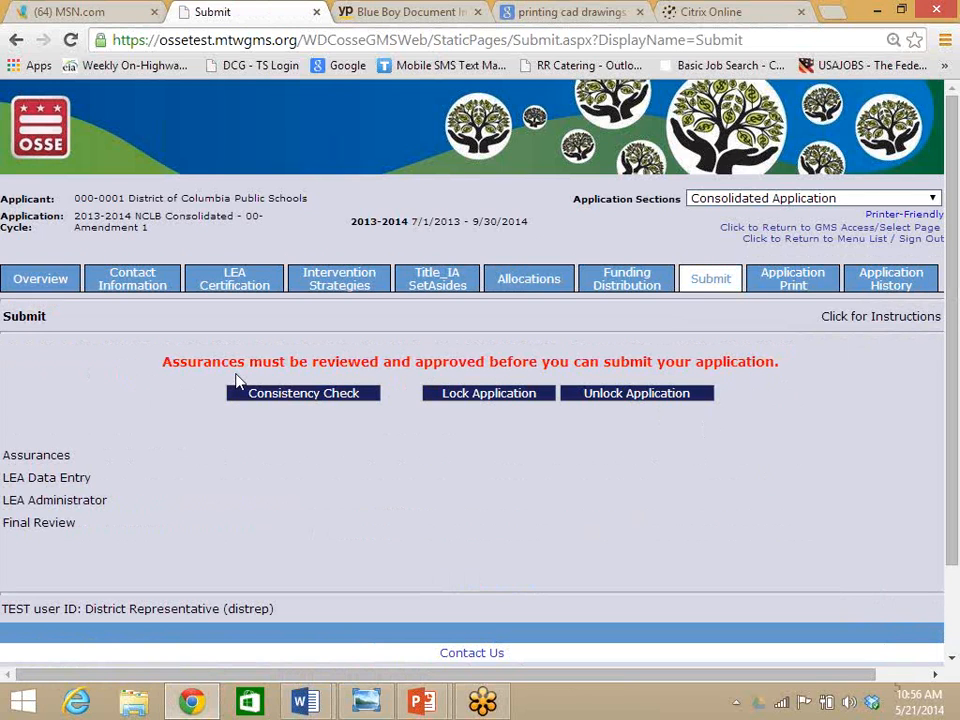
click(285, 396)
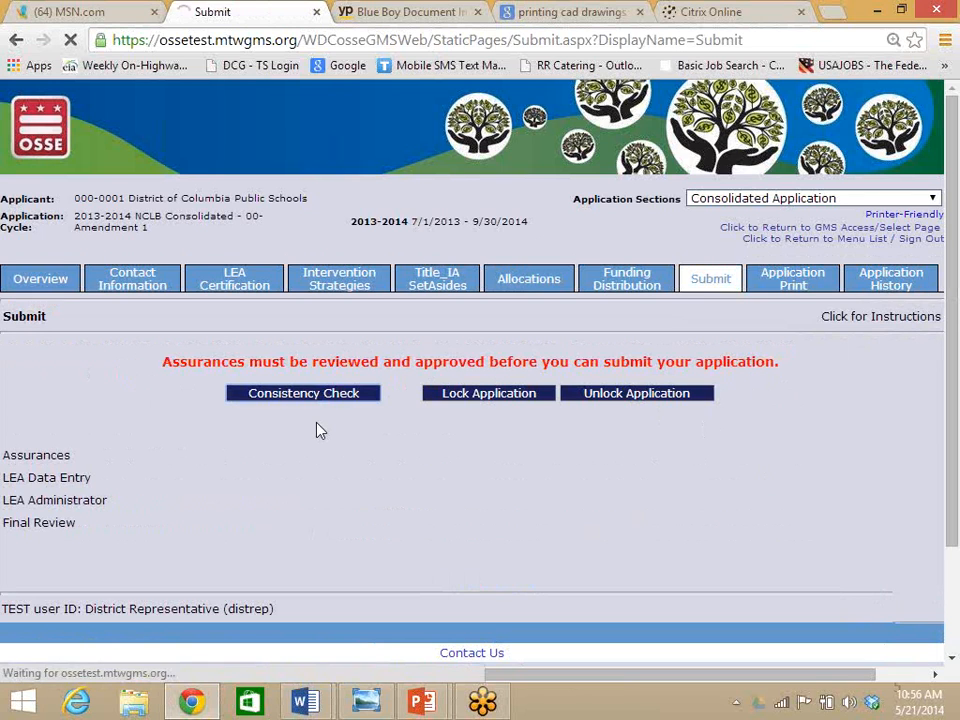
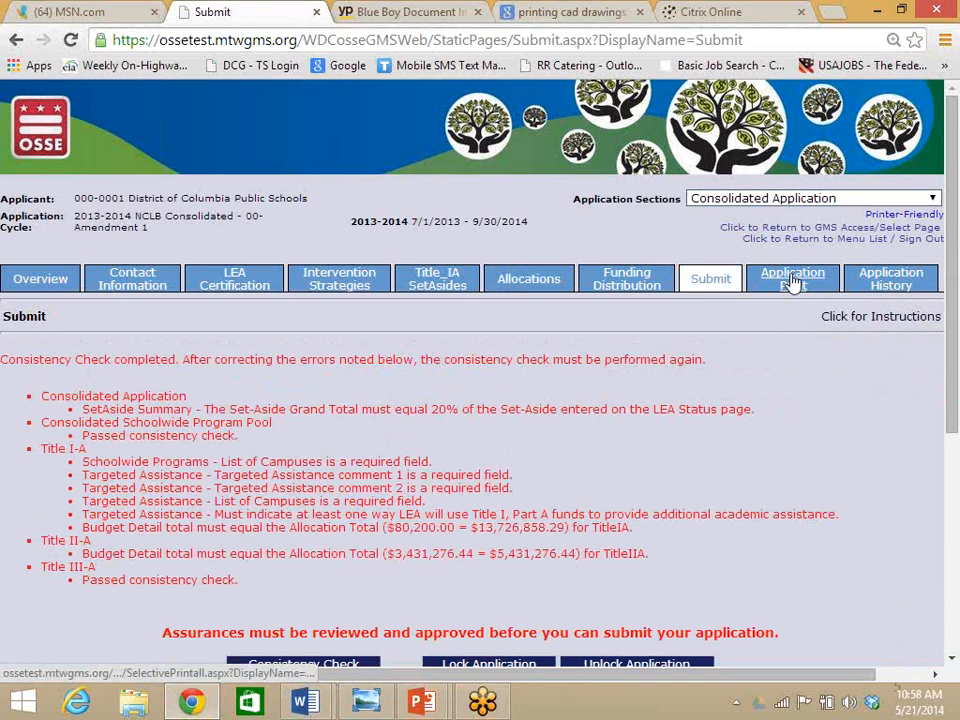
Look over the print request options on the Application Print page and return to the Submit page
click(787, 312)
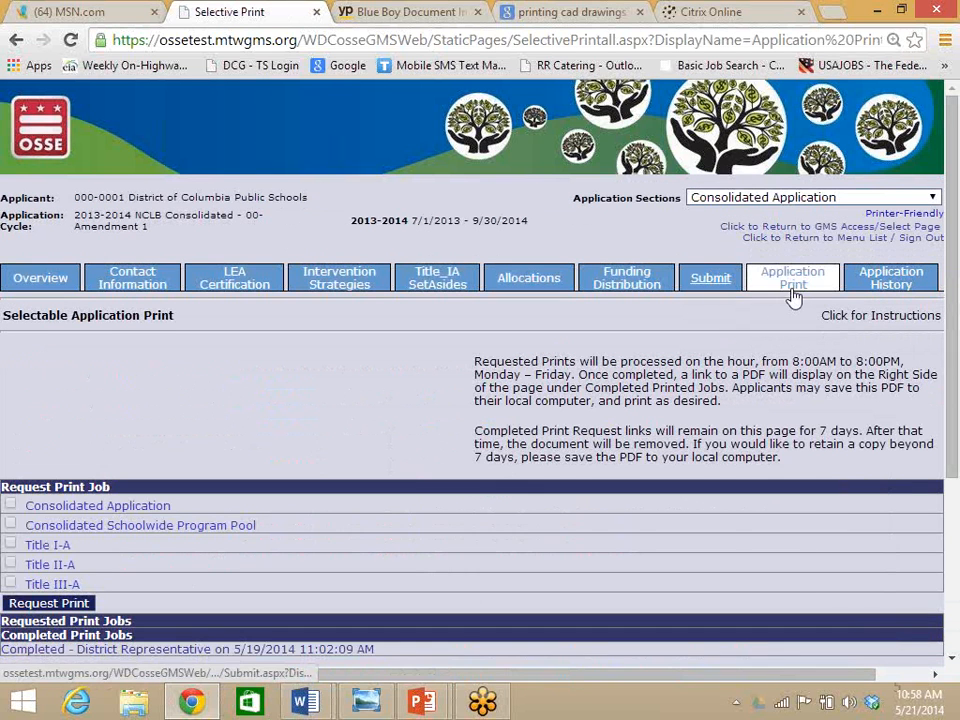
drag(950, 240, 950, 269)
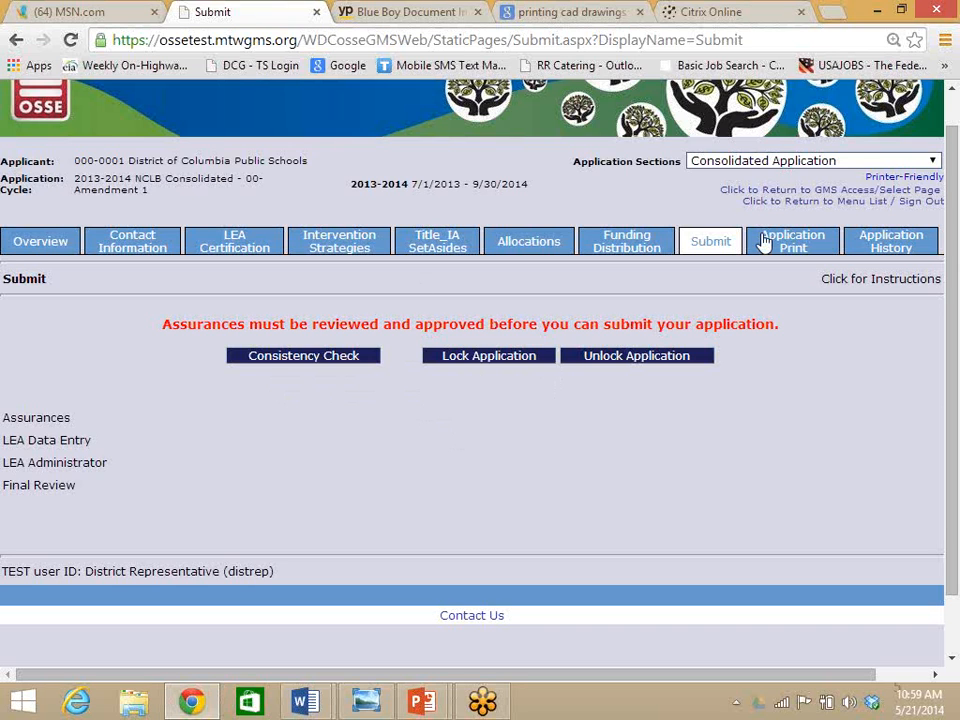
Sign out of the District Representative account and try to log on with the Roots PCS applicant's user ID and password
click(907, 202)
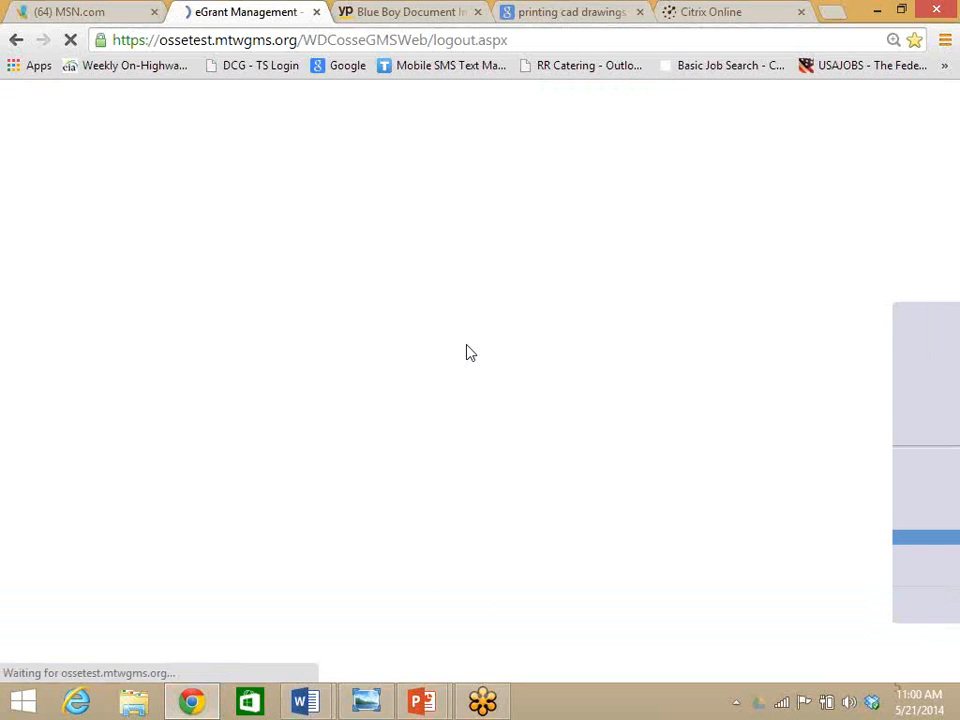
click(460, 343)
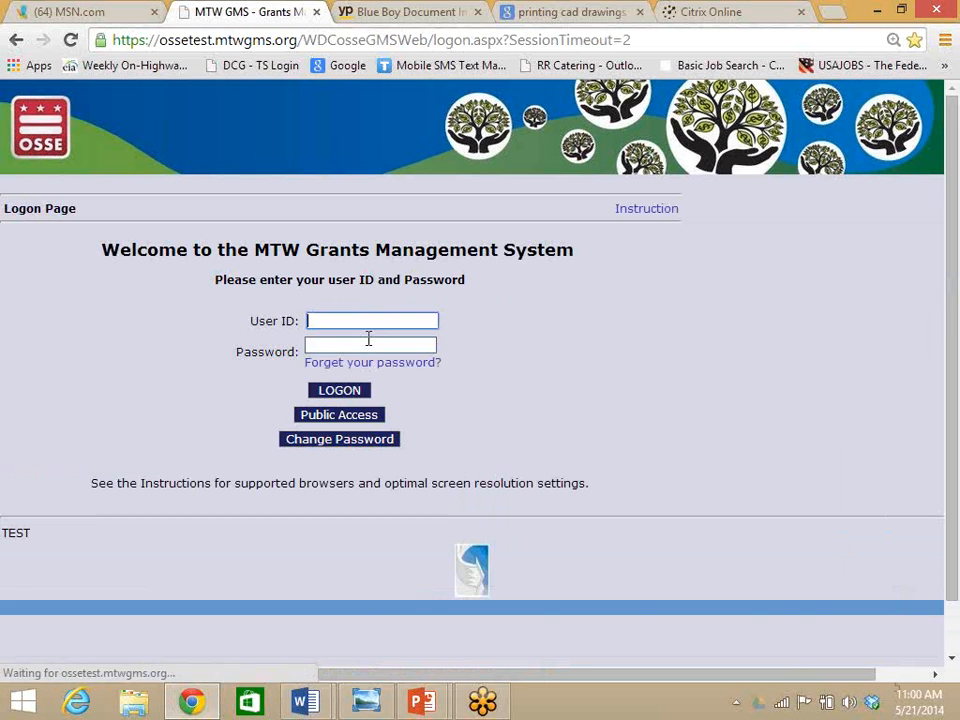
text(dr)
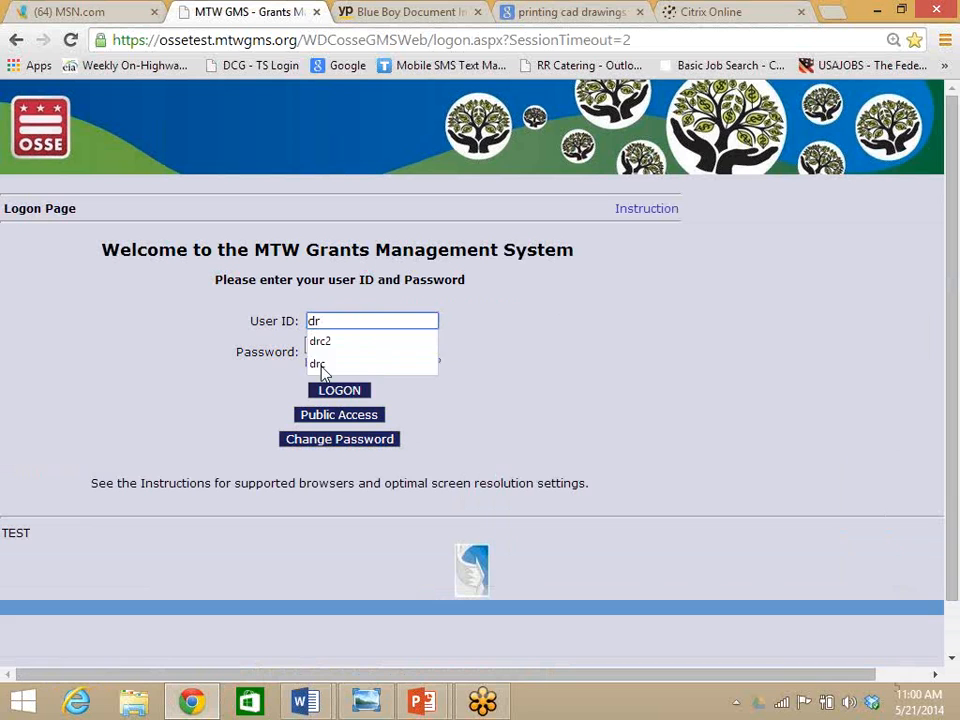
click(335, 343)
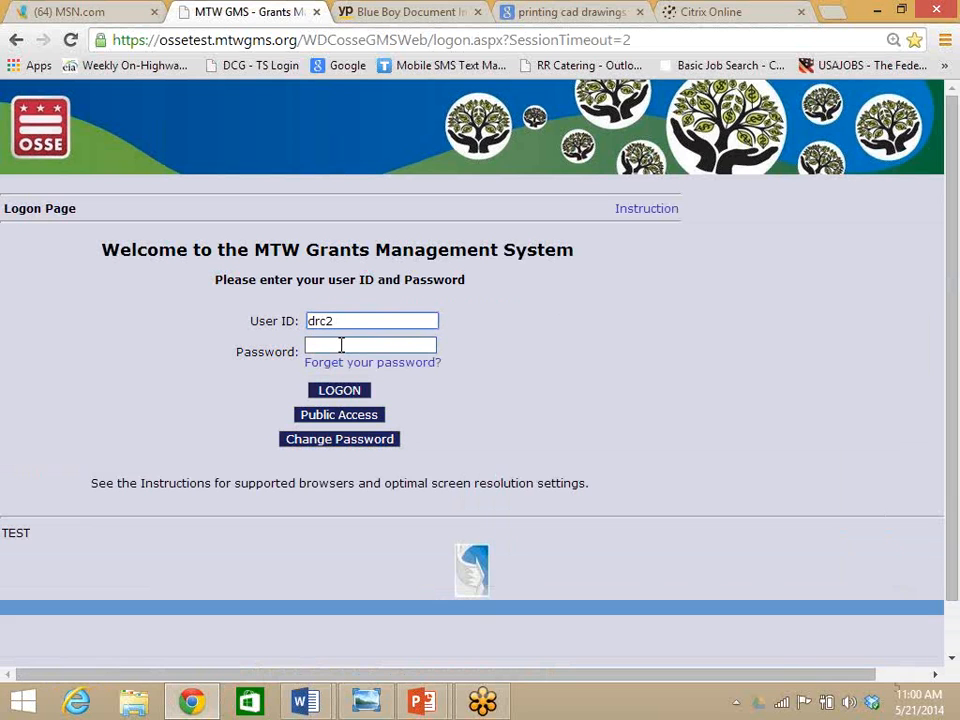
click(341, 345)
text(••••)
click(337, 389)
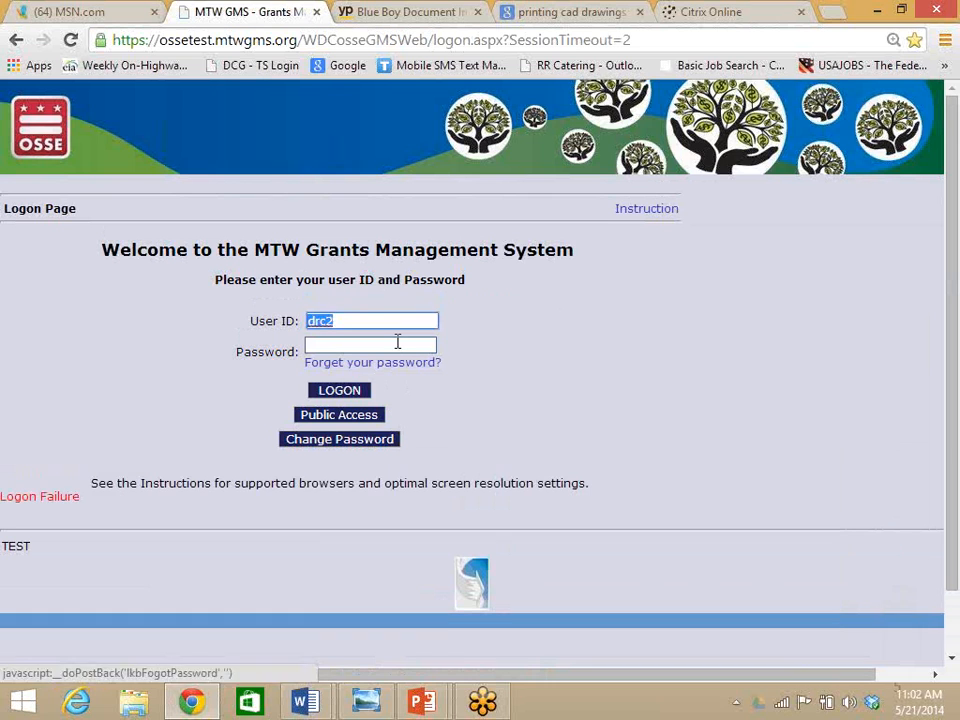
Re-enter the account password for the Roots PCS applicant's user ID and log on
click(397, 342)
text(••••)
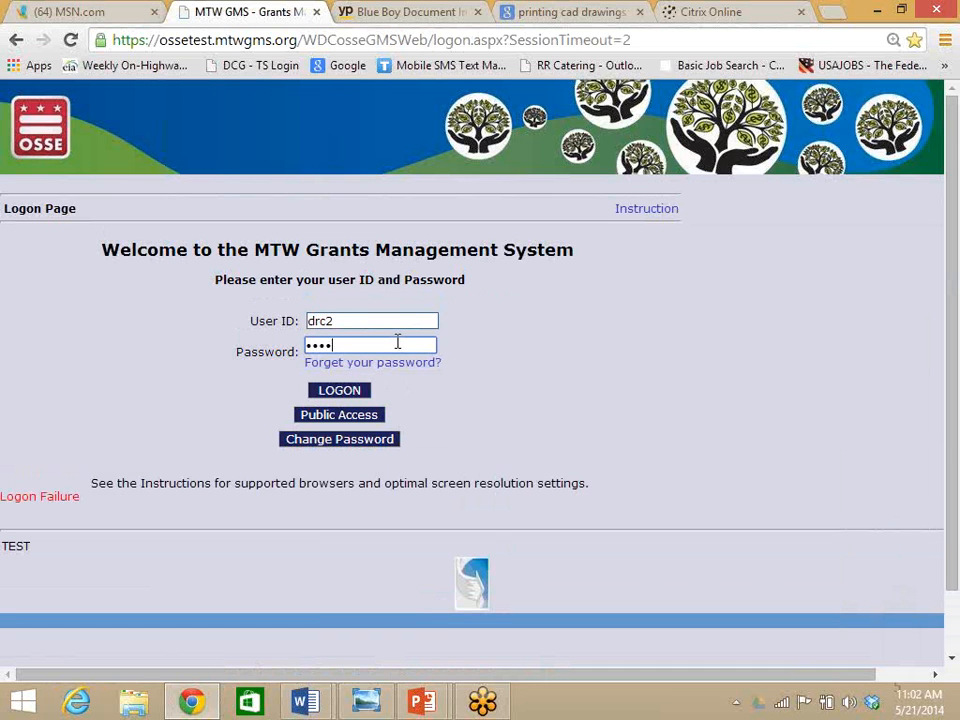
key(Return)
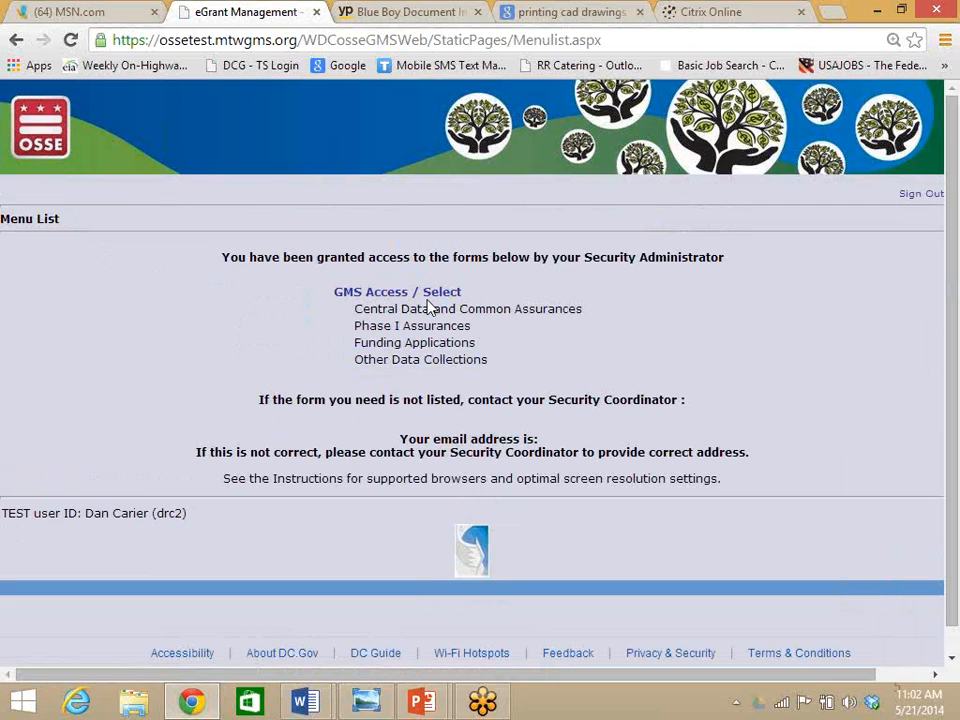
Go to GMS Access / Select and open the Roots PCS 21st Century original application
click(434, 296)
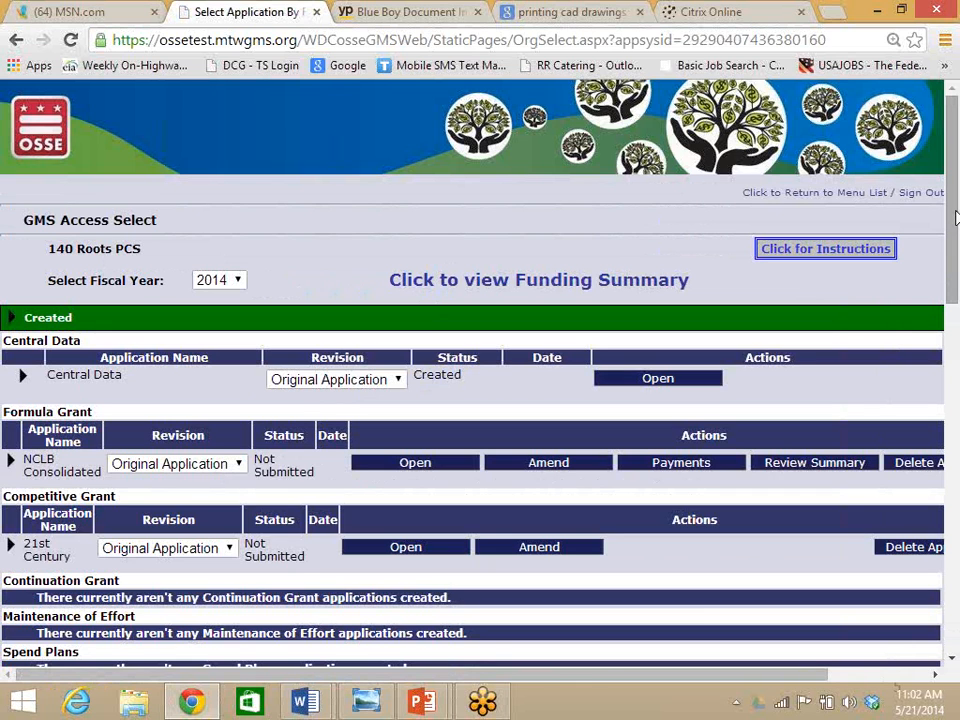
scroll(542, 317, down, 2)
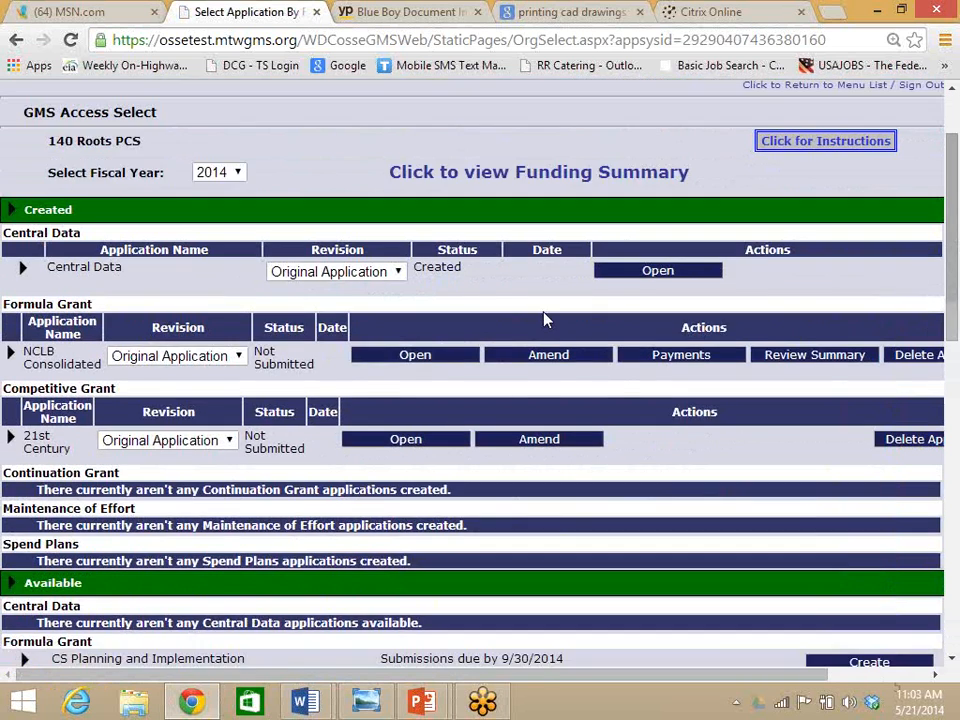
click(404, 441)
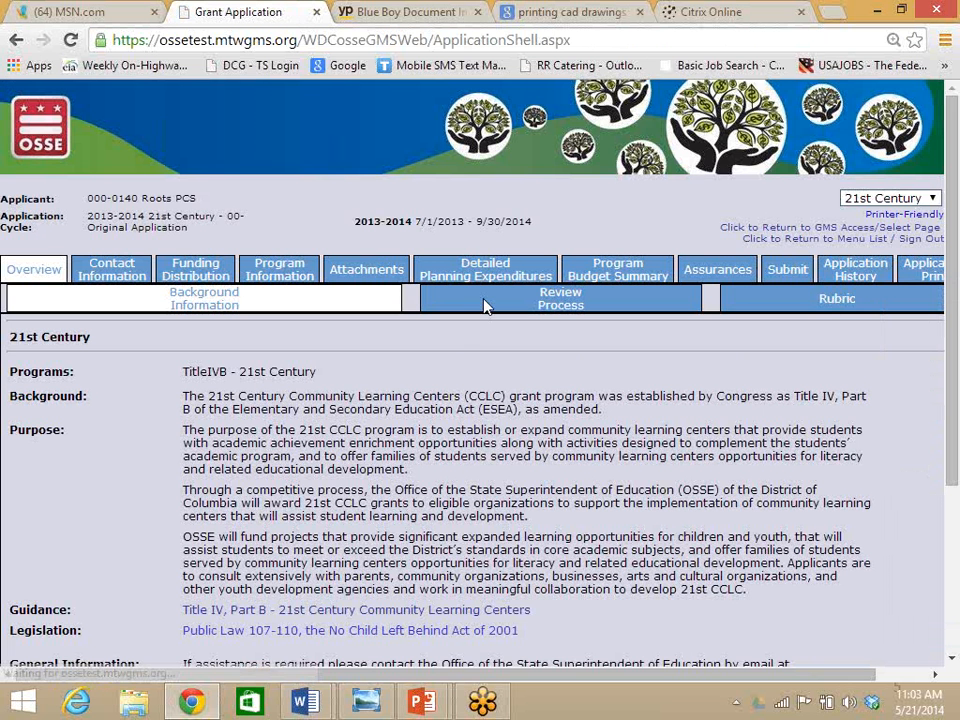
Set the Budgeted Indirect Cost to 5000 in the Salaries and Benefits planning expenditures, calculate the totals and save the page
click(540, 276)
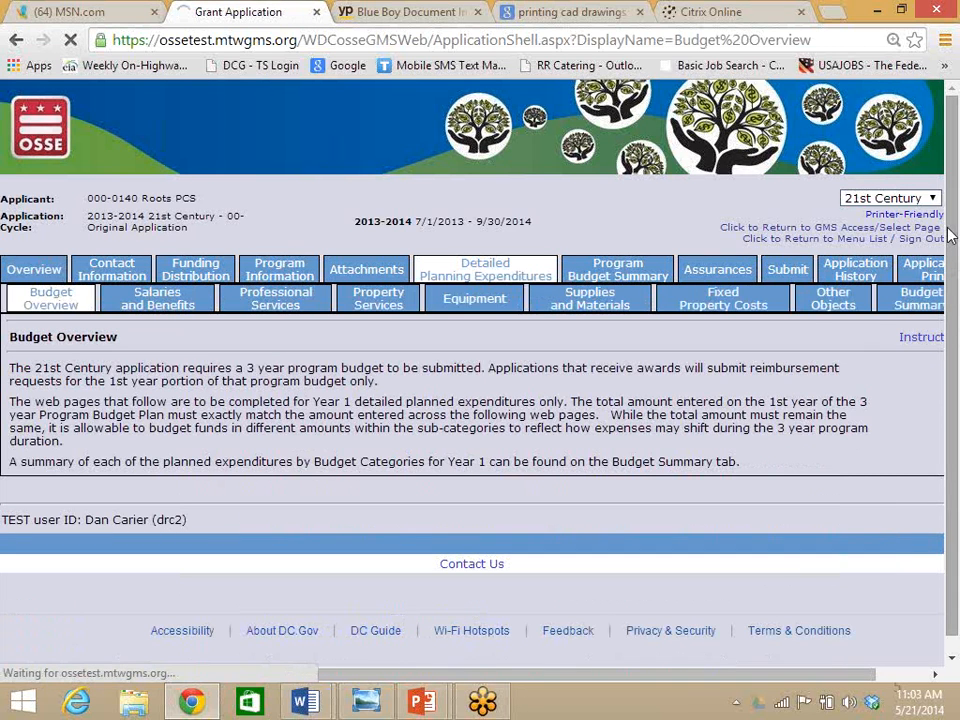
drag(953, 240, 950, 540)
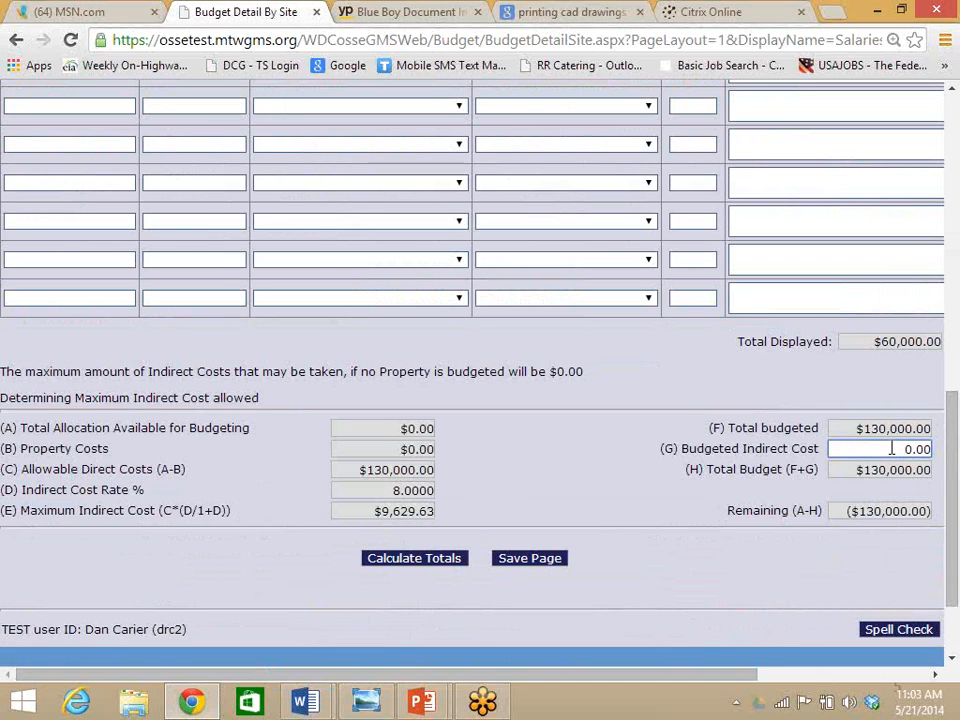
click(842, 449)
text(500)
click(418, 562)
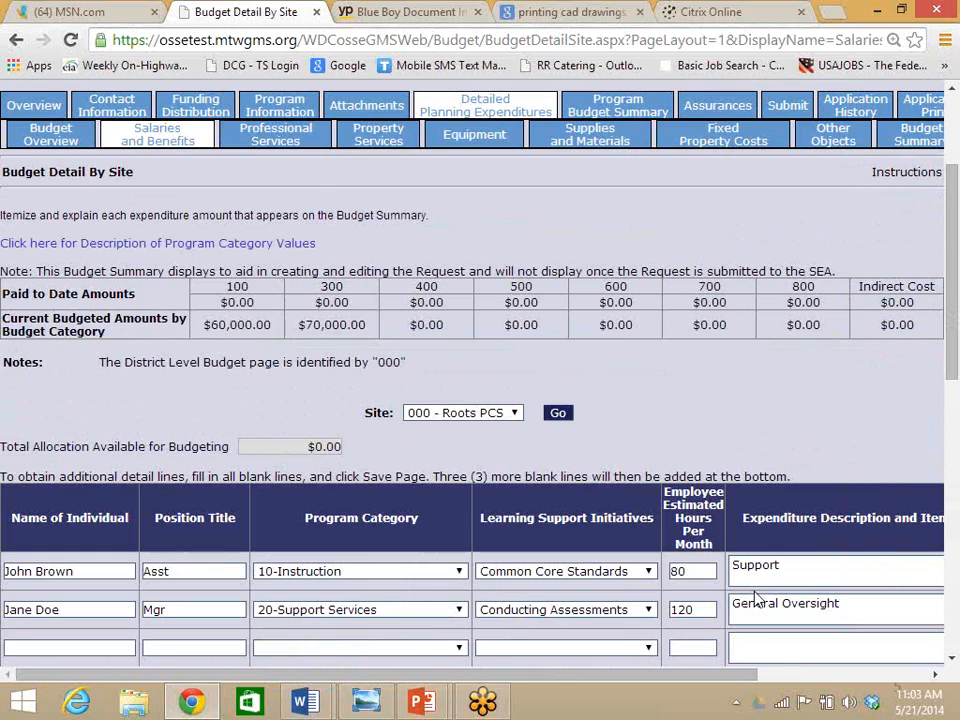
drag(945, 306, 958, 550)
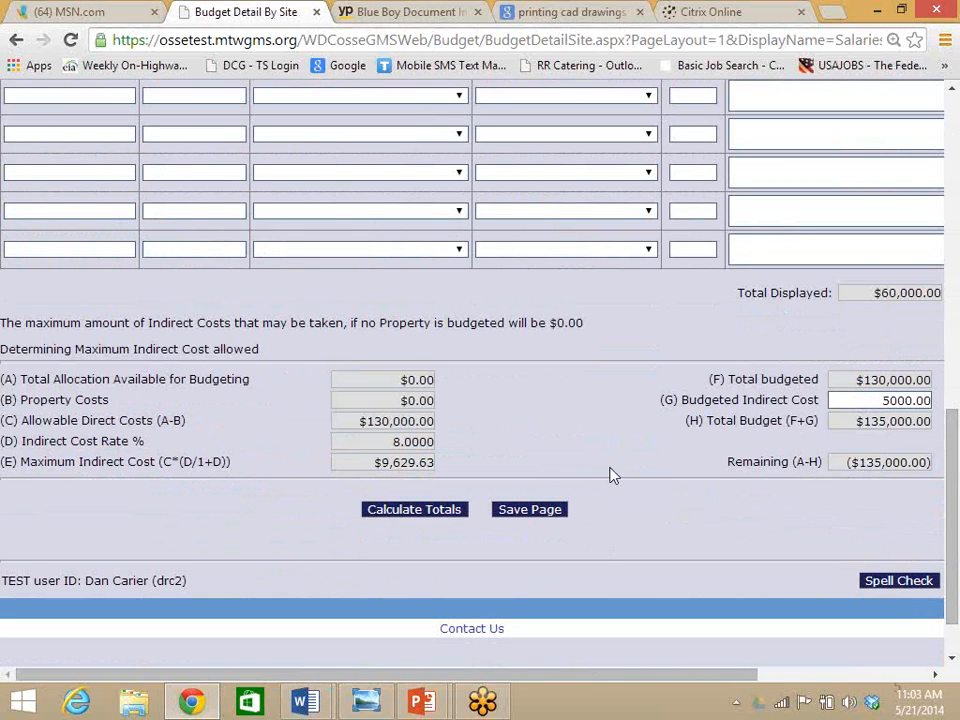
click(523, 518)
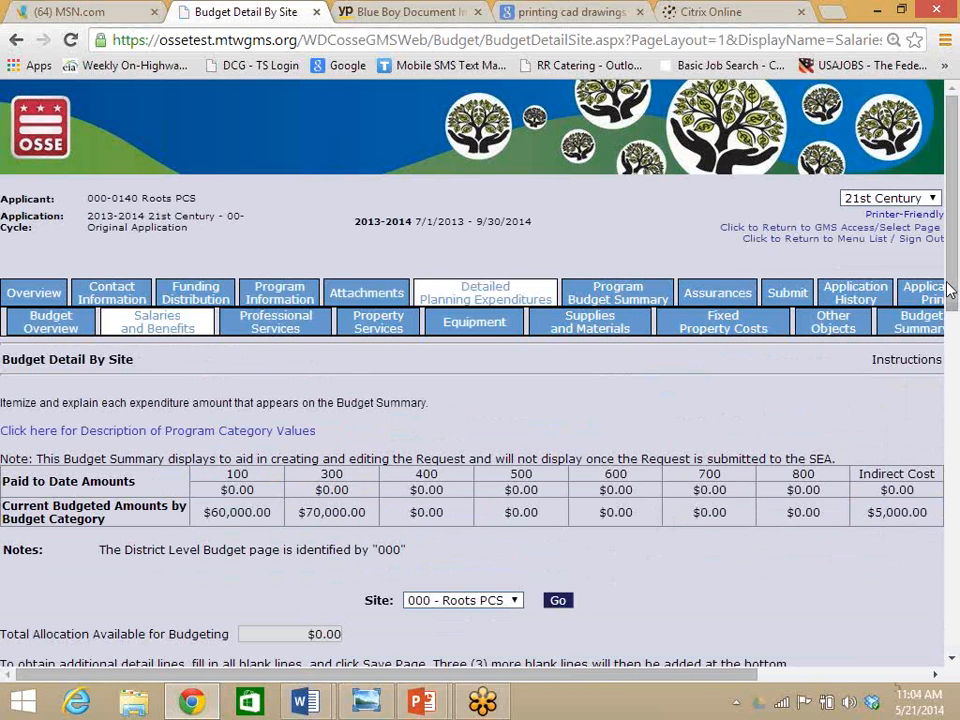
Review the indirect cost calculation and the current budgeted amounts by category on the saved Salaries and Benefits page
drag(950, 290, 955, 560)
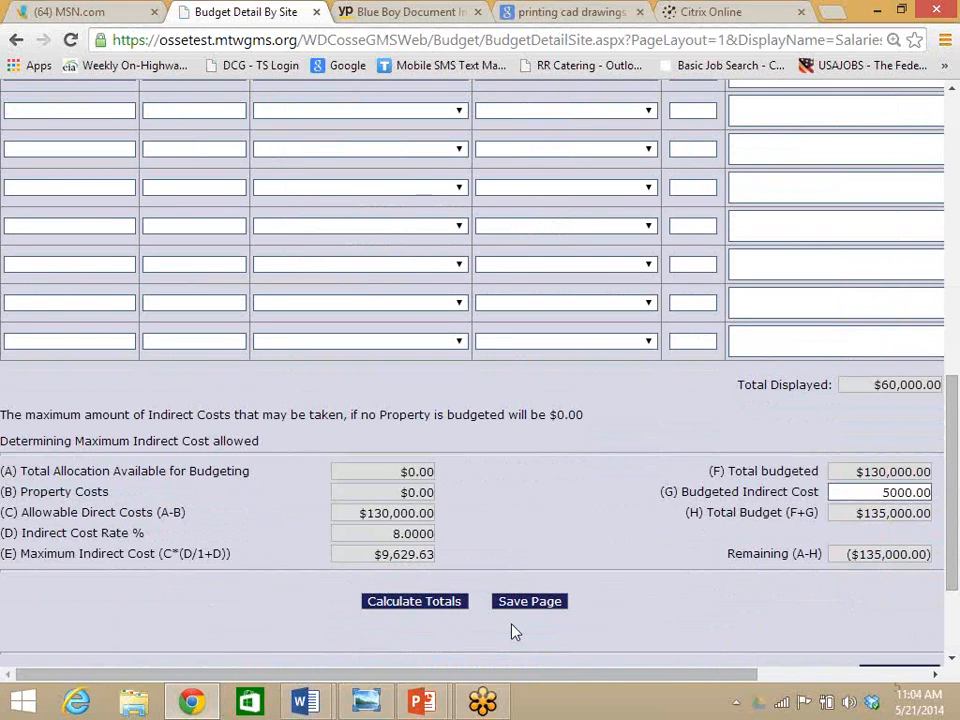
click(948, 91)
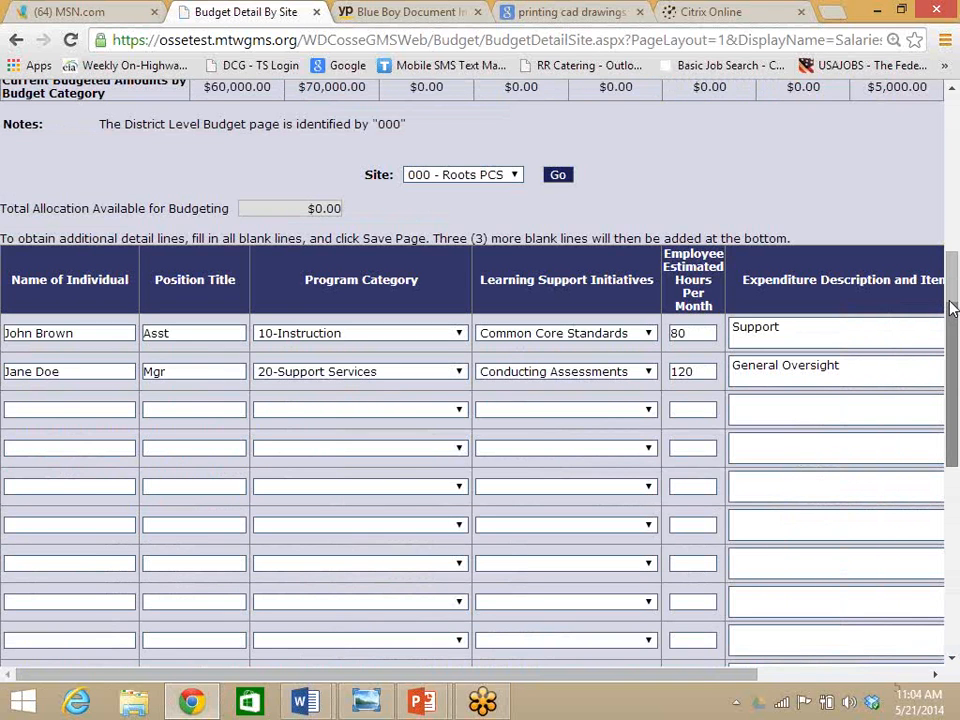
scroll(948, 300, up, 3)
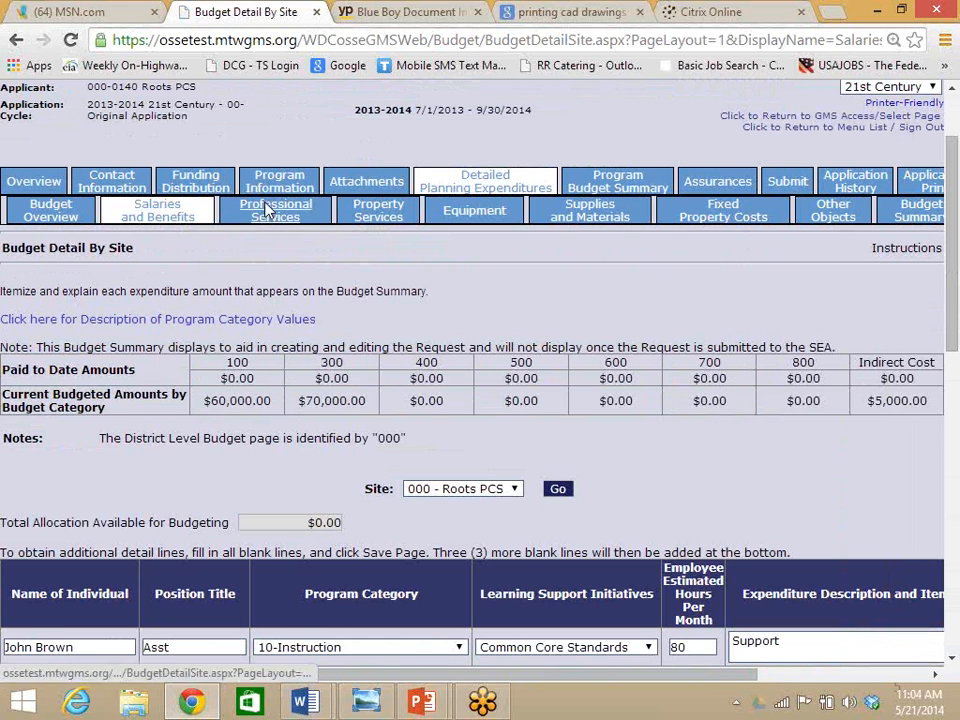
Open the Professional Services planning expenditures and examine the budget amounts by category and the indirect cost calculation
click(270, 210)
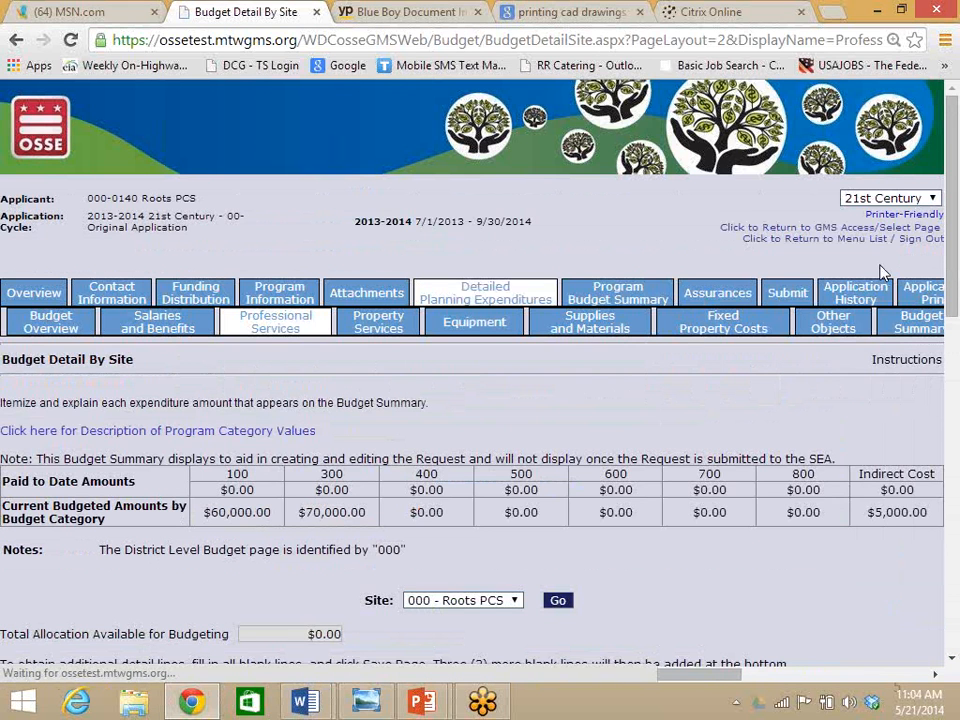
drag(952, 262, 956, 558)
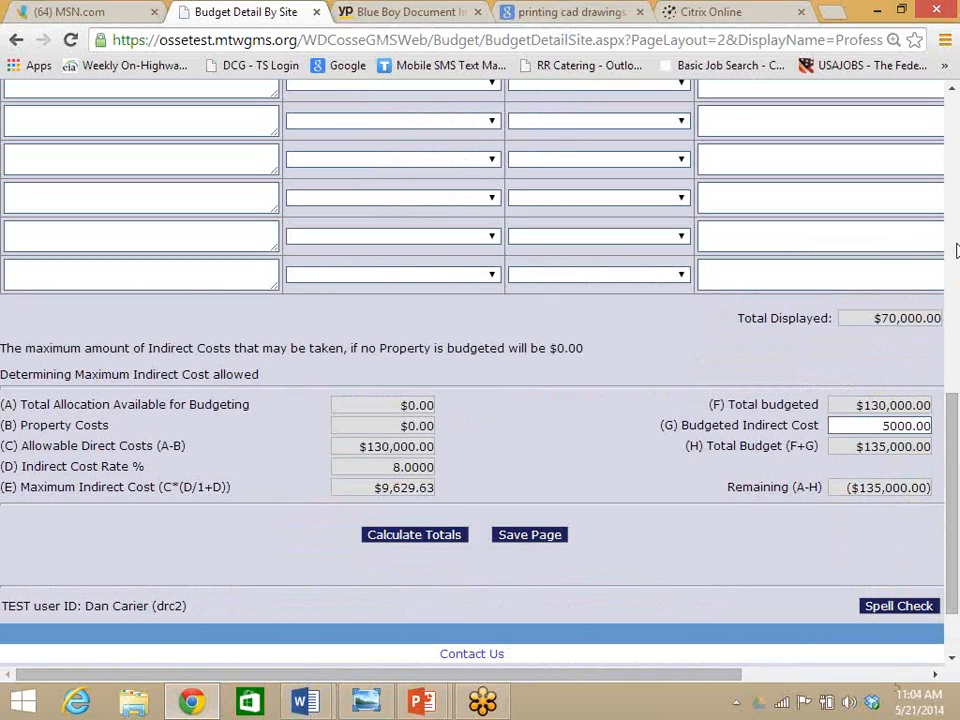
click(953, 90)
scroll(486, 166, up, 15)
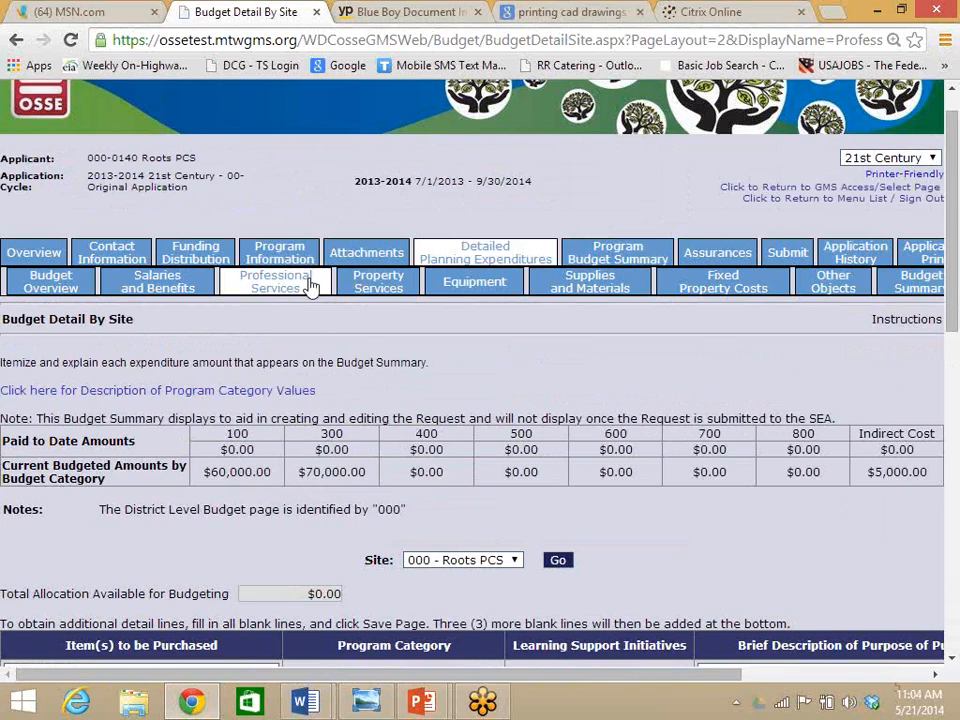
Try to enter 9629.63 as the Budgeted Indirect Cost for Professional Services and calculate the totals
drag(953, 280, 957, 602)
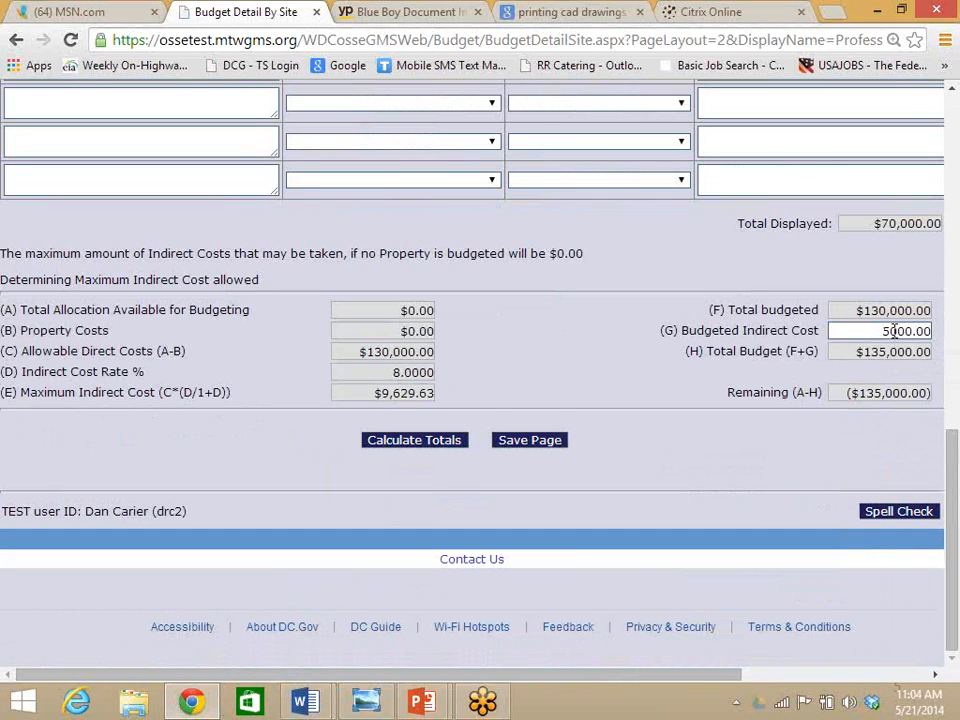
double_click(910, 332)
text(96)
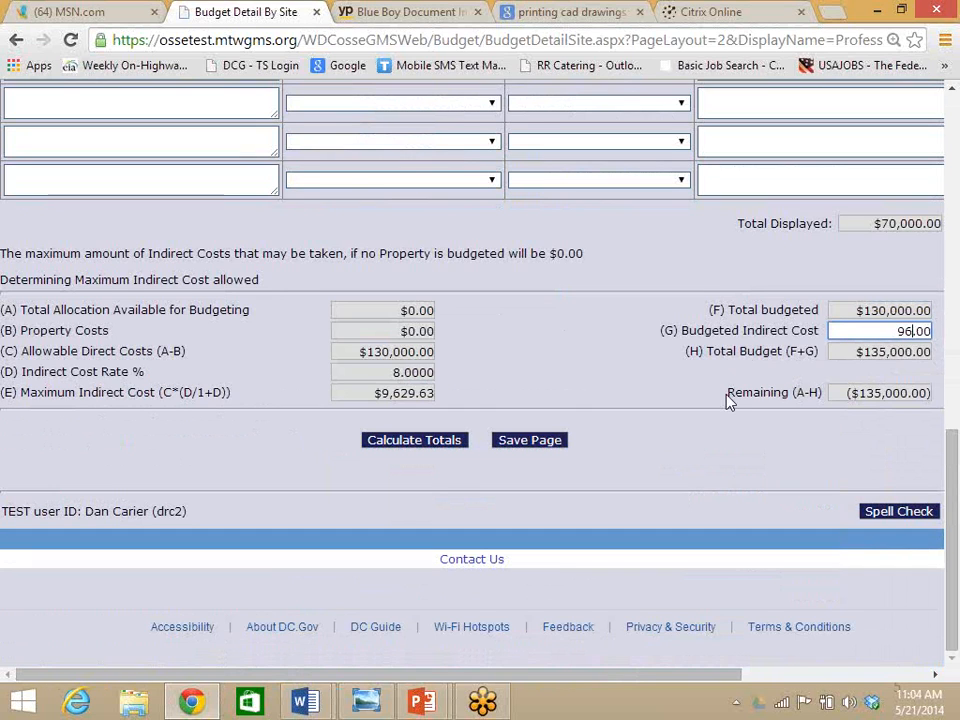
key(BackSpace)
key(BackSpace)
text(529)
text(.)
key(BackSpace)
key(BackSpace)
text(.639)
click(416, 440)
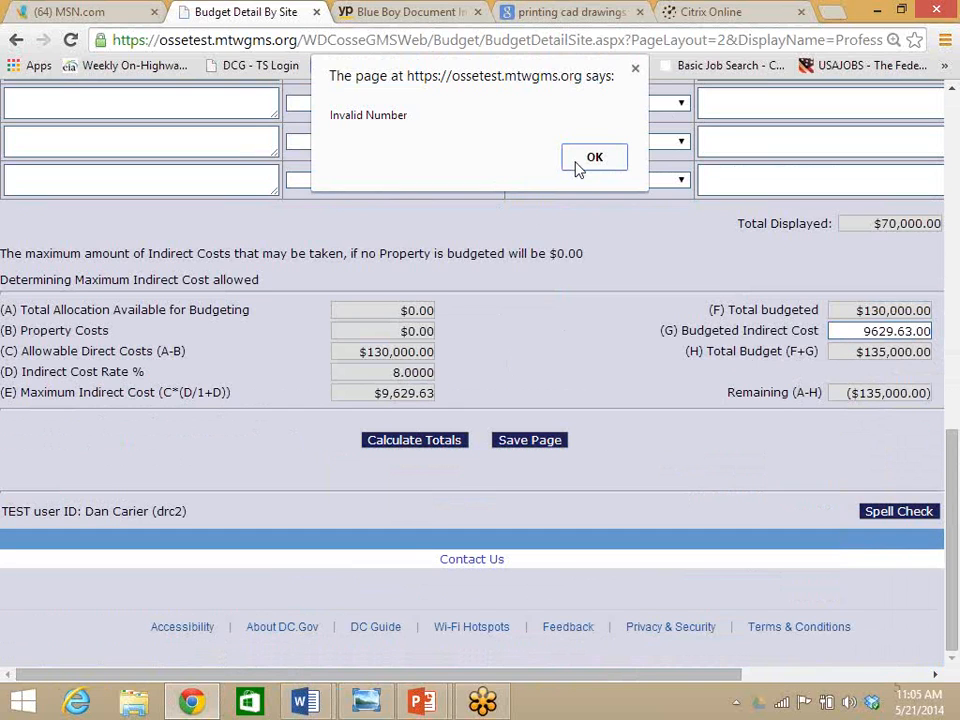
click(578, 164)
Set the Budgeted Indirect Cost to 9629.63 on the Professional Services page, calculate the totals and save the page
click(920, 330)
key(BackSpace)
text(962)
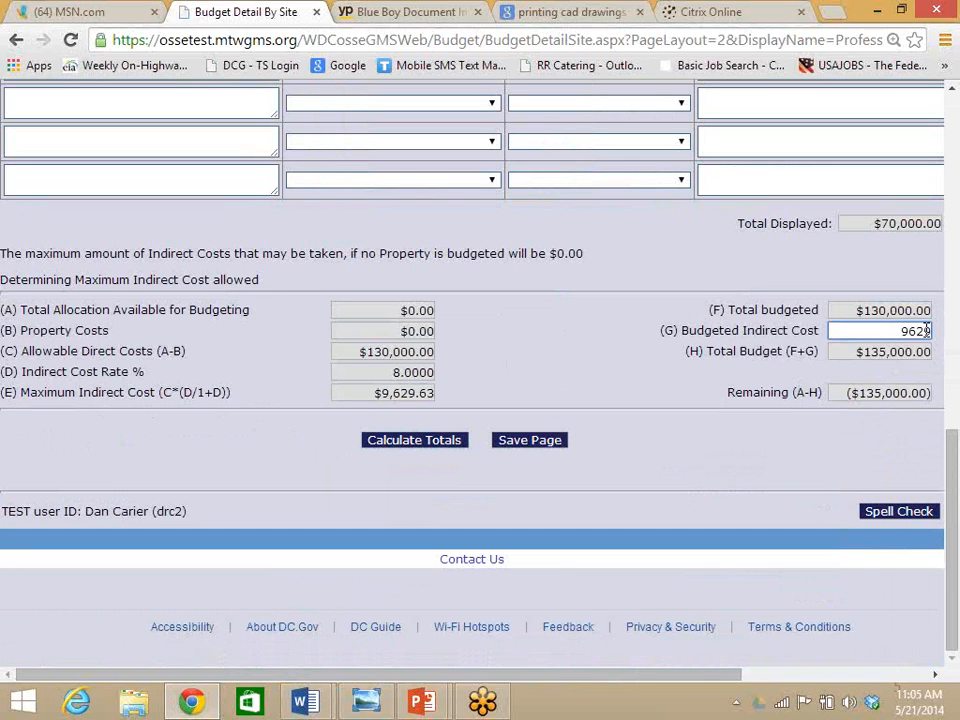
text(9.63)
click(433, 441)
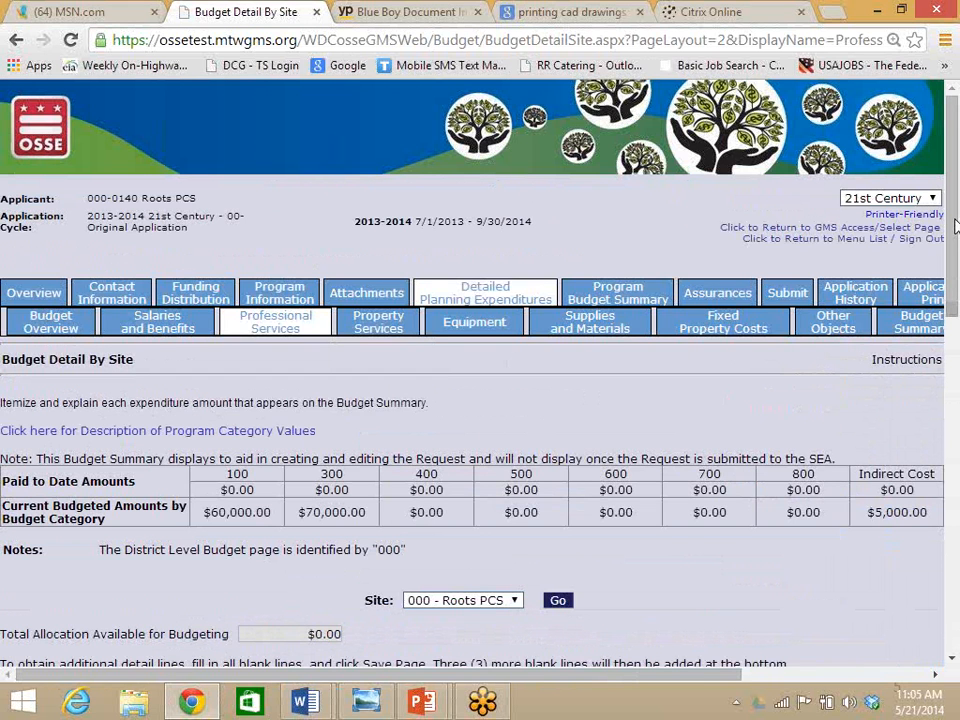
drag(955, 226, 957, 568)
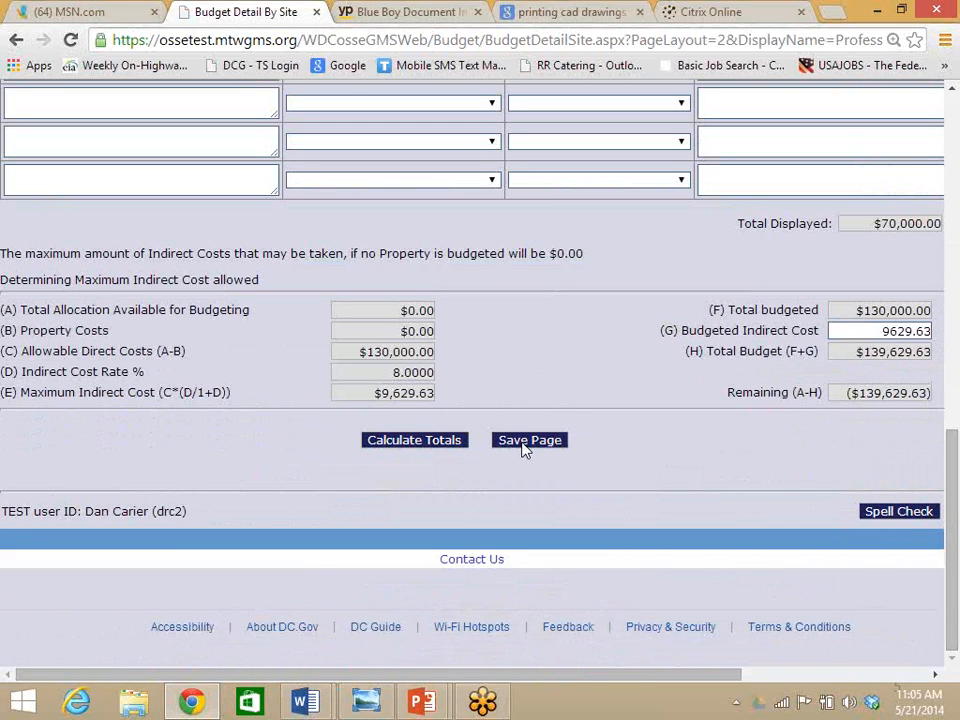
click(527, 441)
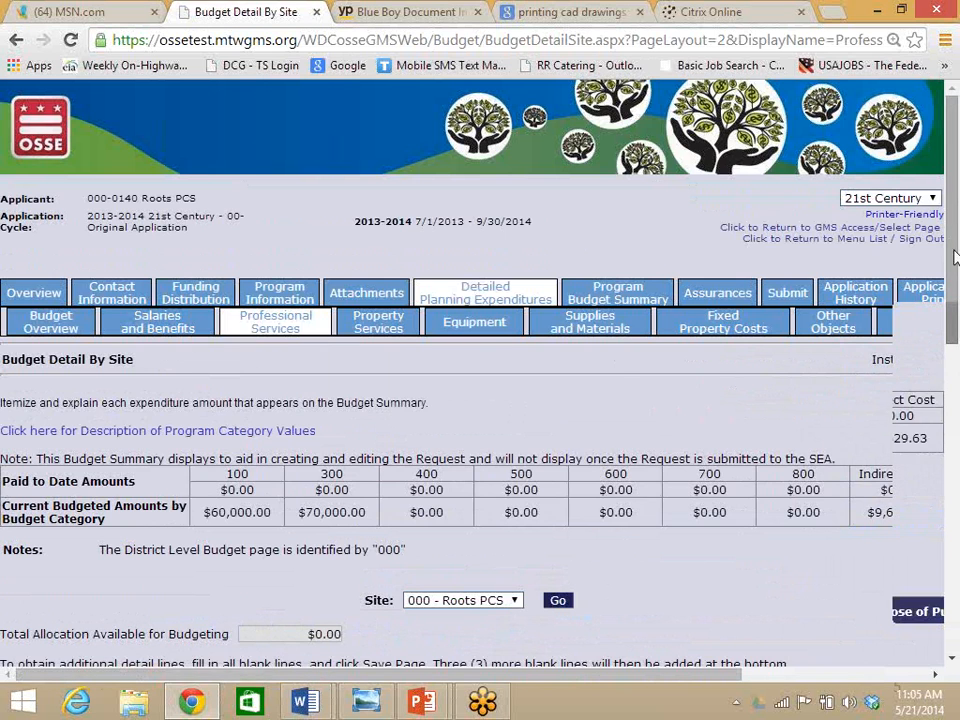
Check the indirect cost amounts on the saved Professional Services page and save it again
scroll(513, 141, down, 5)
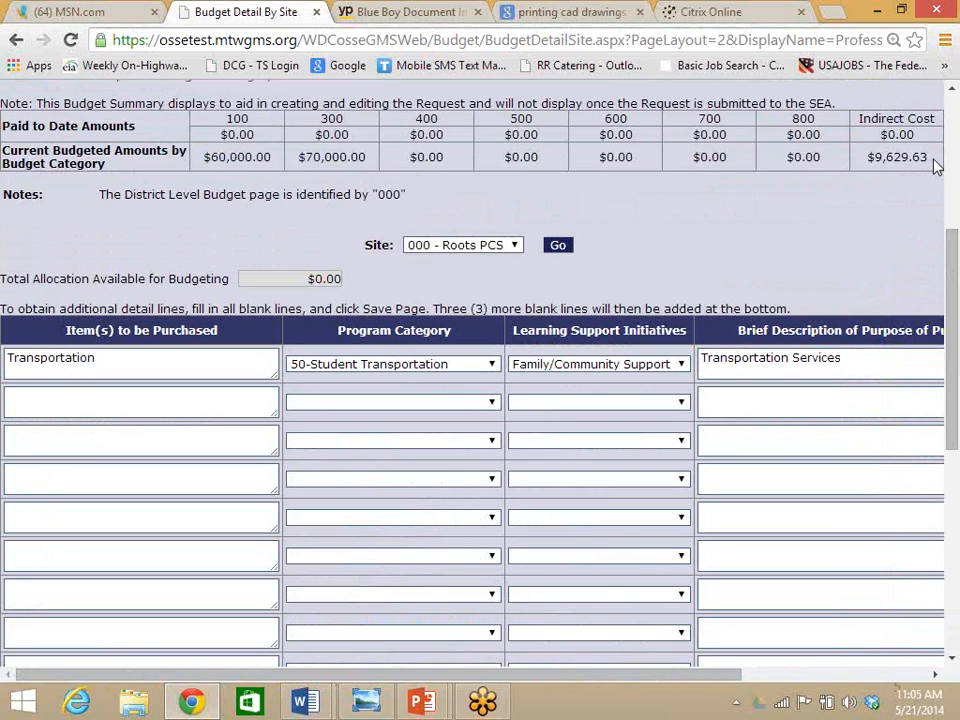
drag(952, 264, 956, 445)
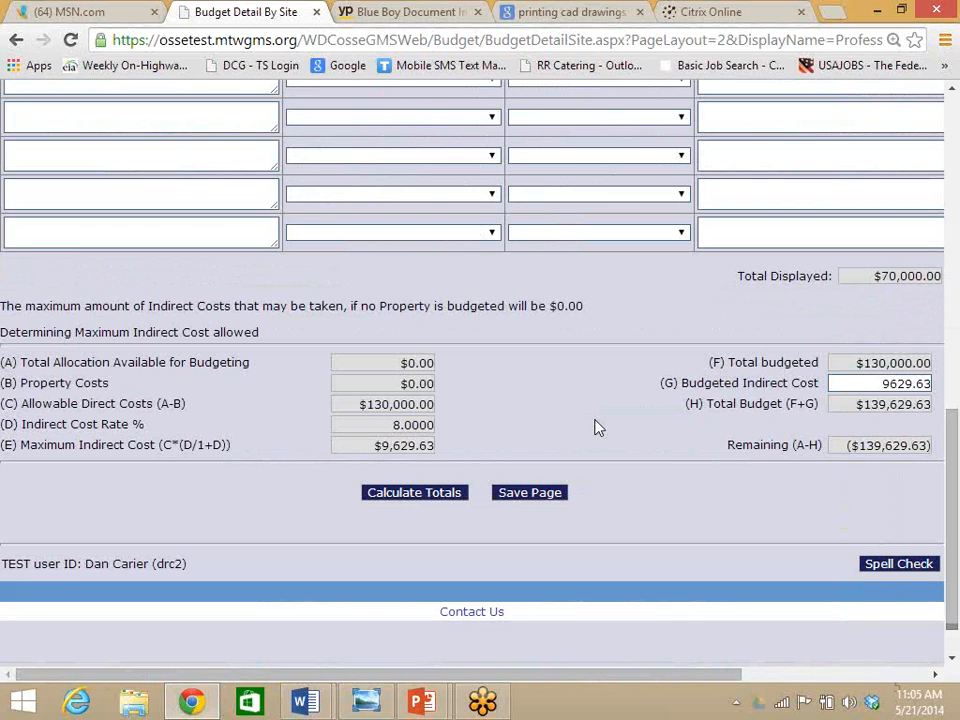
click(535, 495)
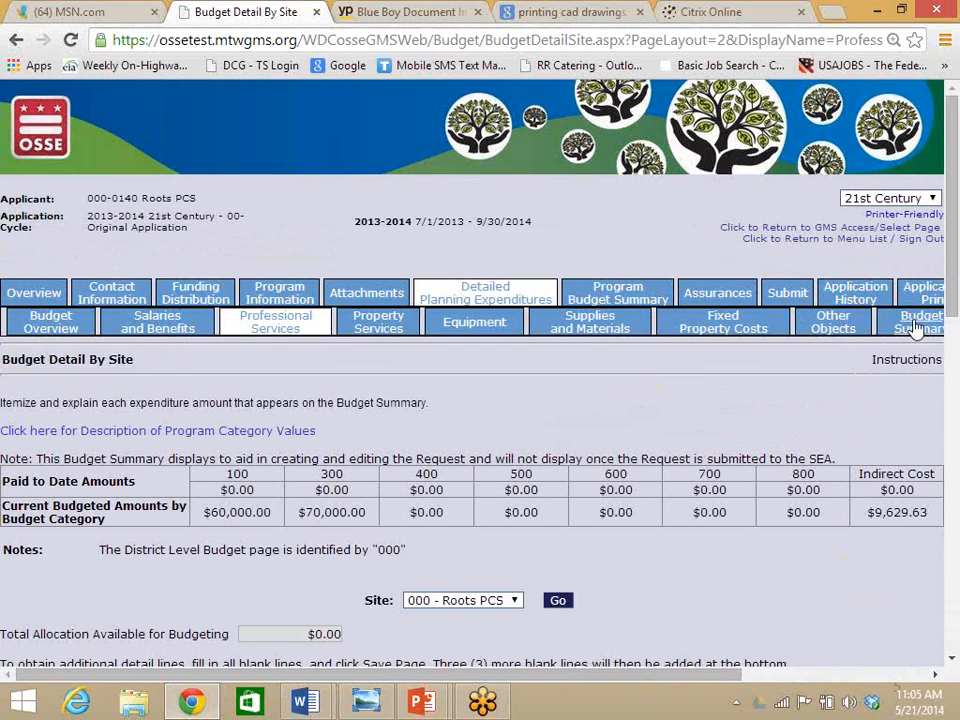
Open the read-only Budget Summary for all budgets combined and review the direct costs, indirect cost and total budget
click(915, 322)
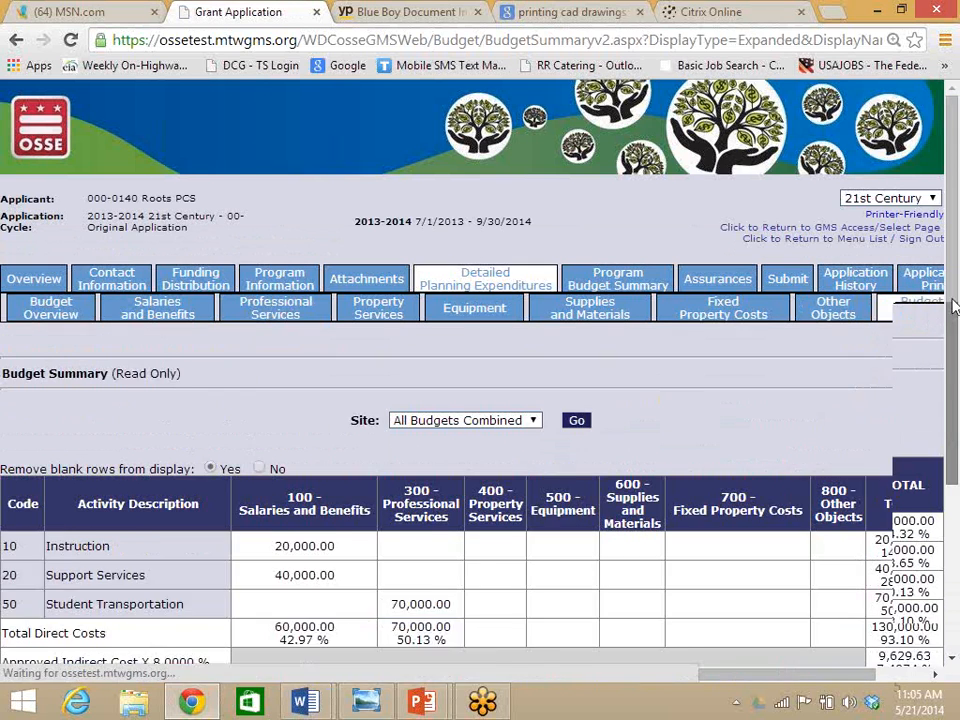
drag(954, 331, 955, 490)
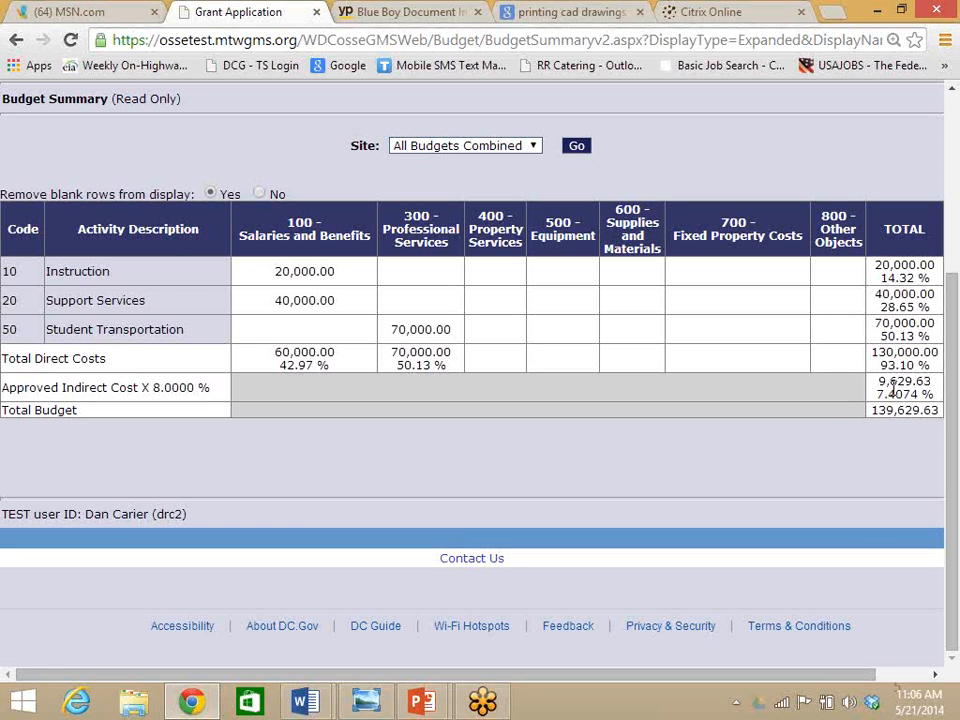
drag(952, 329, 957, 203)
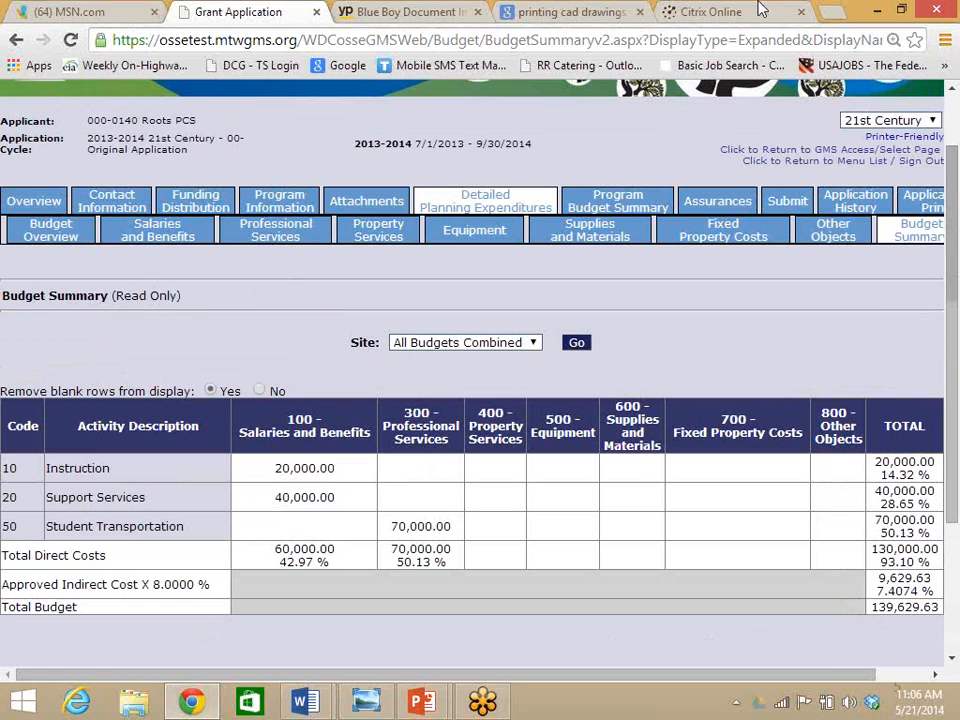
Open the Program Budget Summary and examine the Indirect Costs row across Year 1, Year 2 and Year 3
click(633, 203)
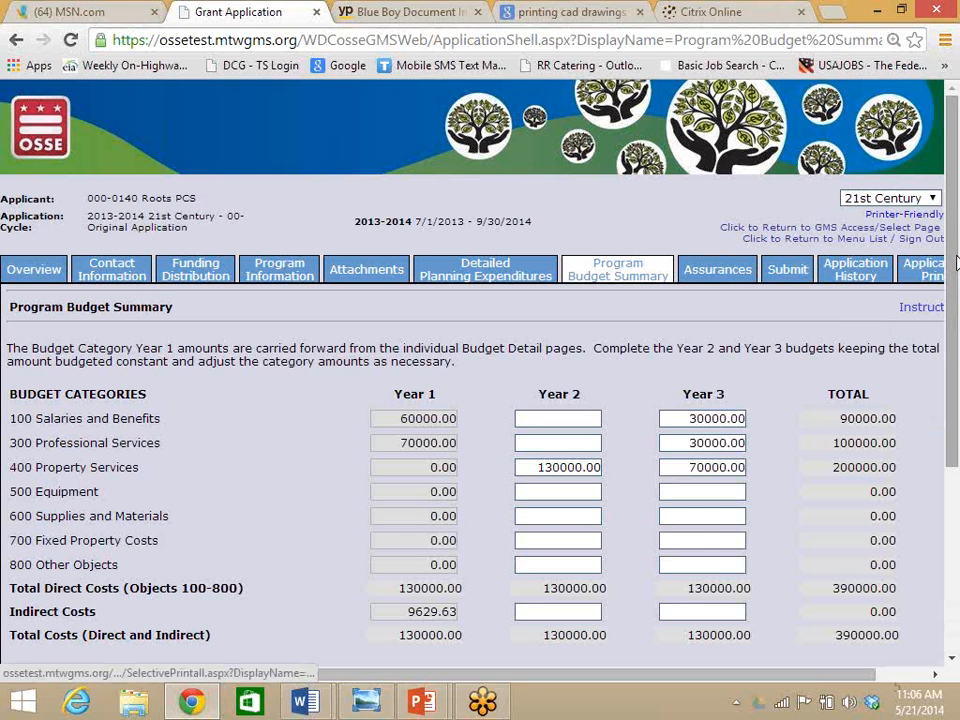
drag(952, 275, 951, 364)
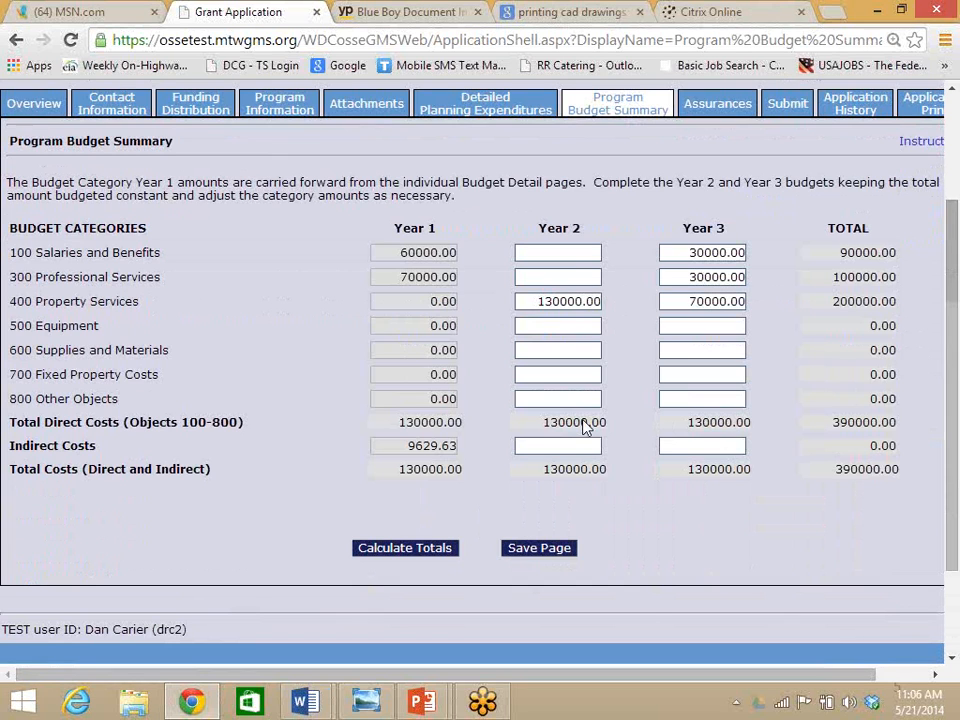
click(553, 446)
click(691, 445)
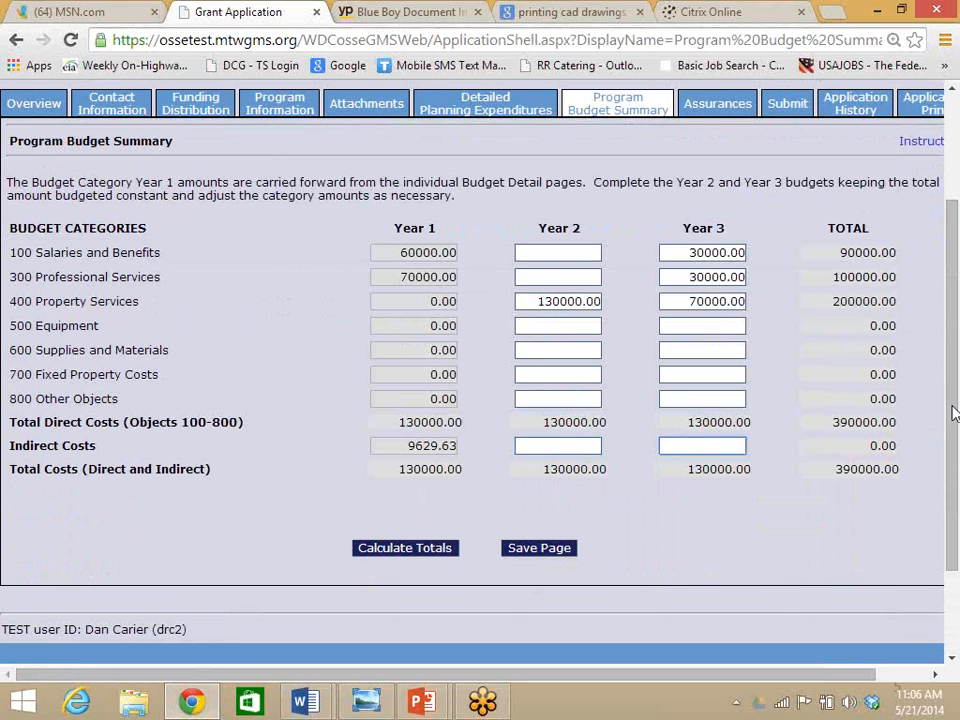
drag(956, 305, 948, 172)
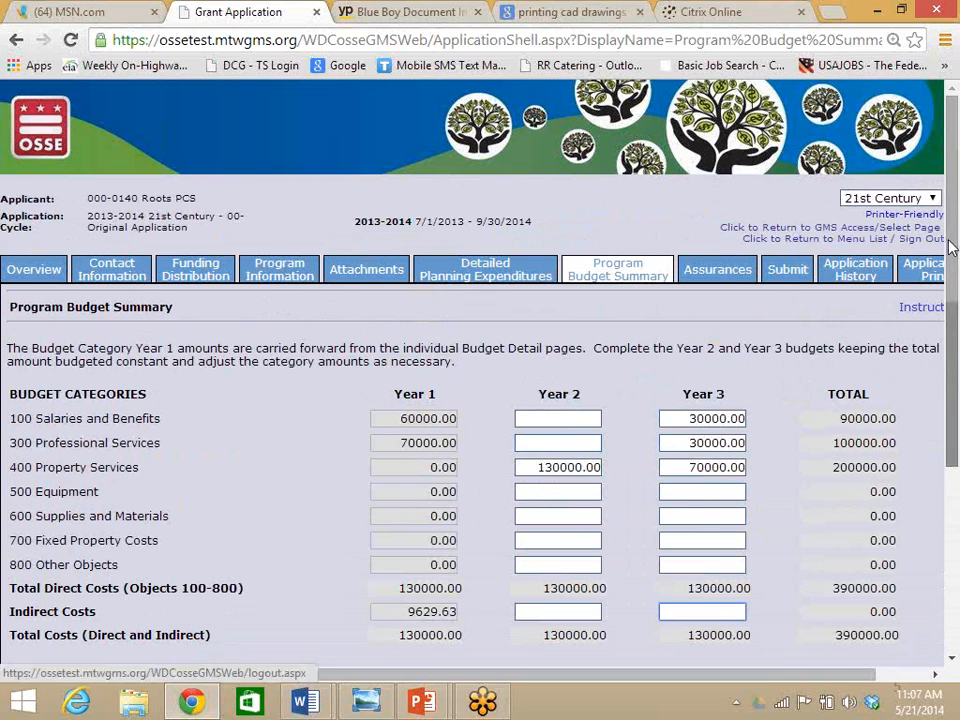
drag(952, 250, 957, 205)
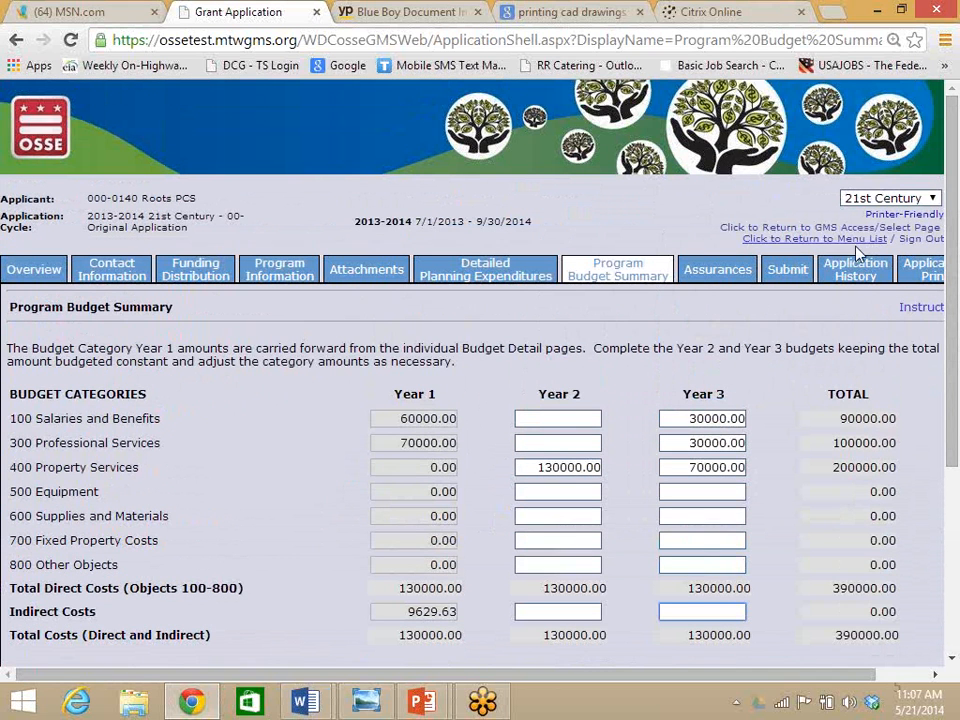
Sign out of the applicant account and log on with the District Representative's user ID and account password
click(856, 242)
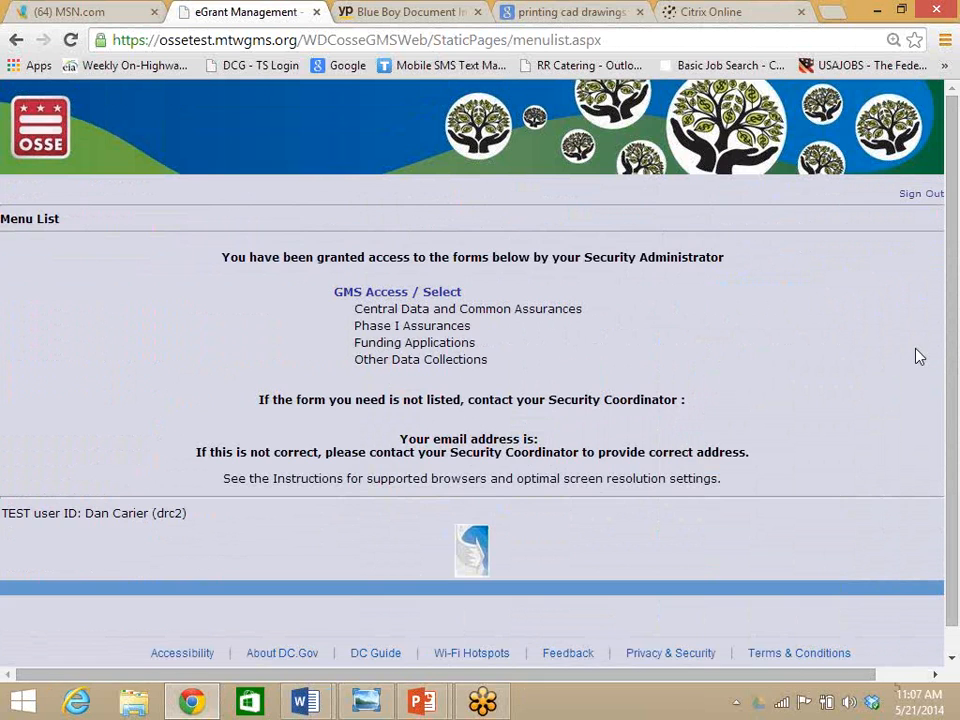
click(827, 484)
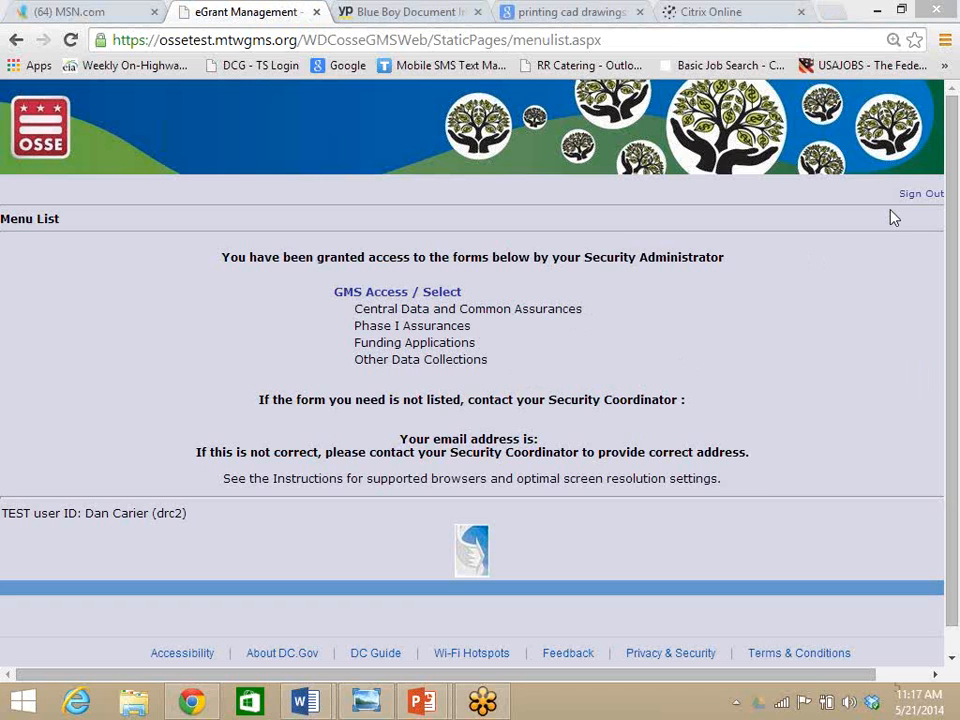
click(920, 193)
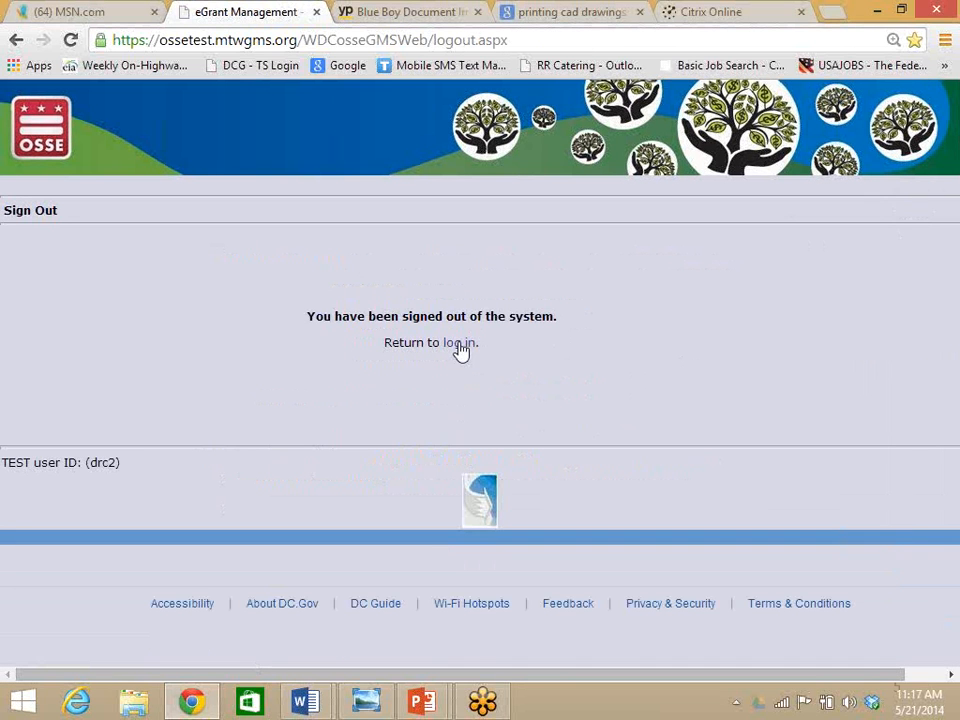
click(458, 343)
click(427, 321)
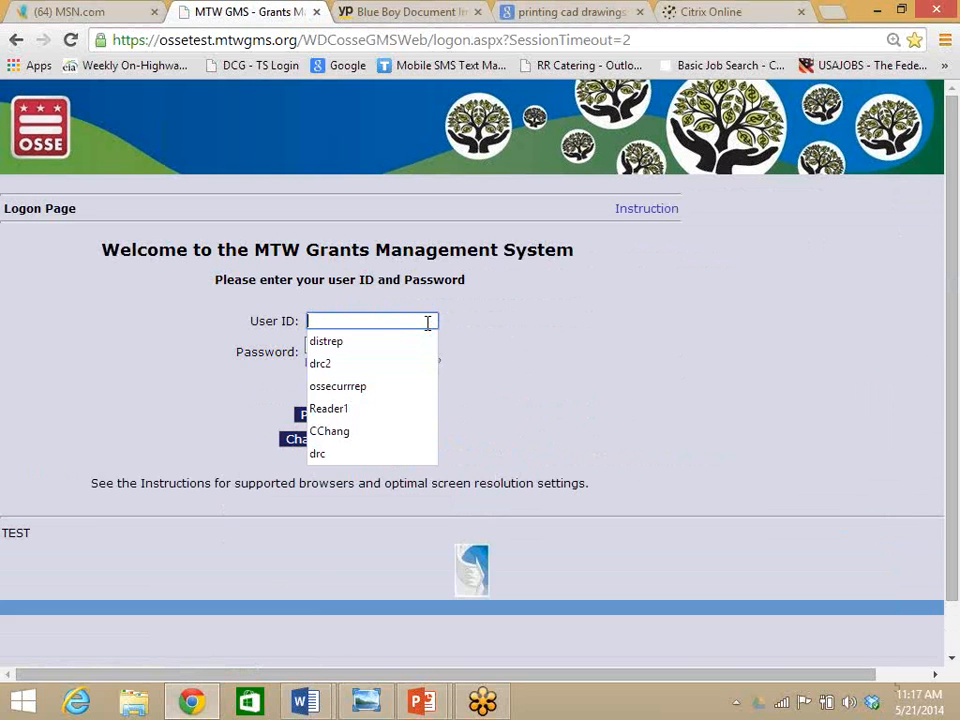
click(380, 340)
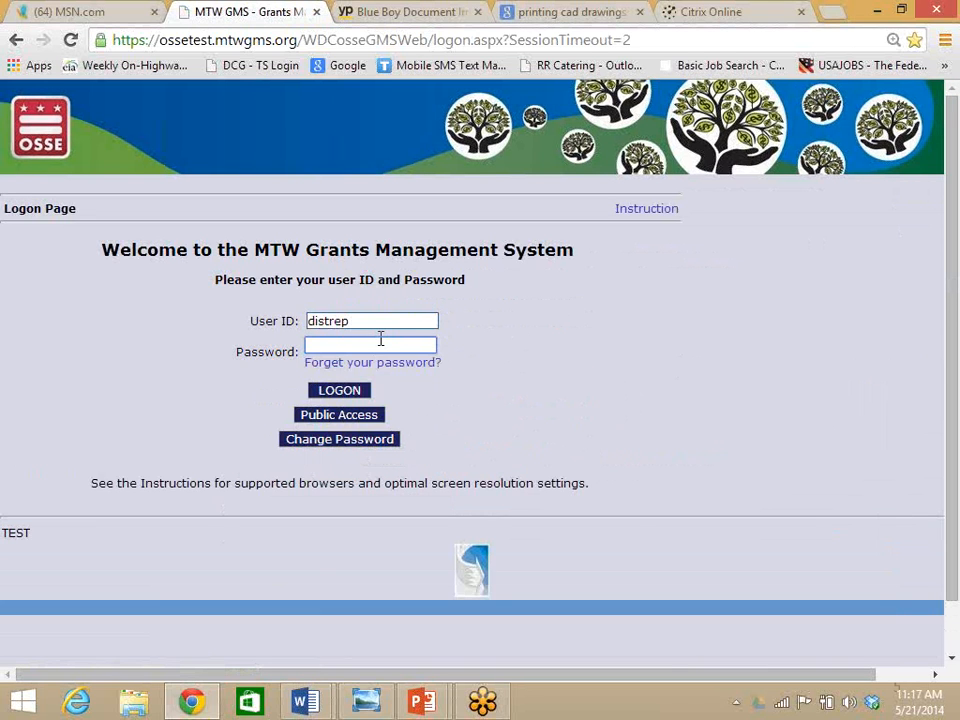
text(**********)
key(Return)
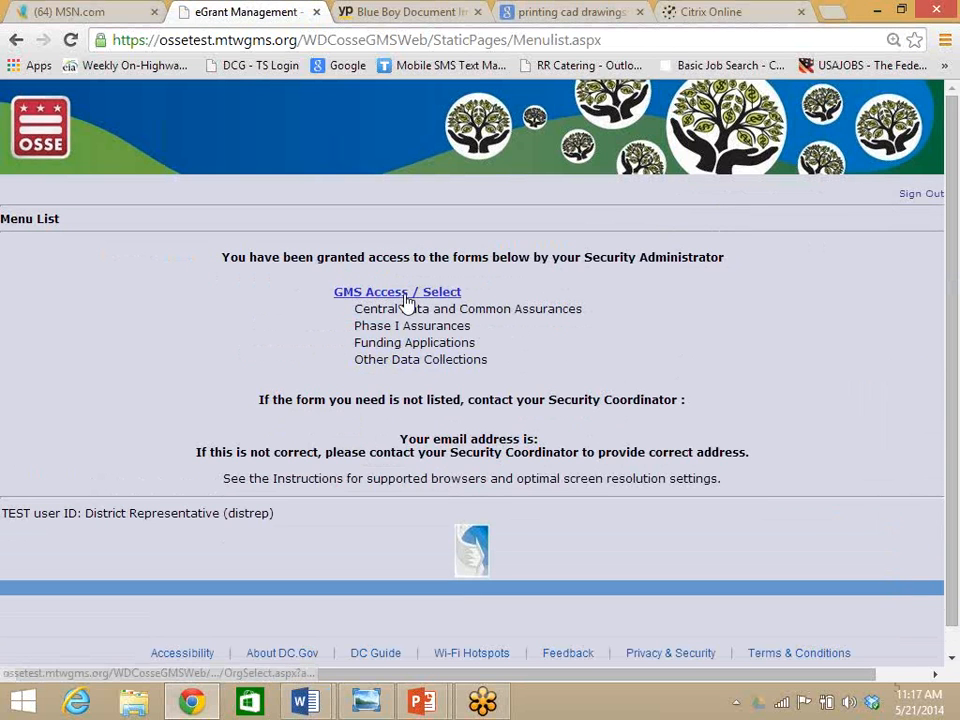
Go to GMS Access / Select and choose District of Columbia Public Schools as the organization
click(407, 293)
click(27, 355)
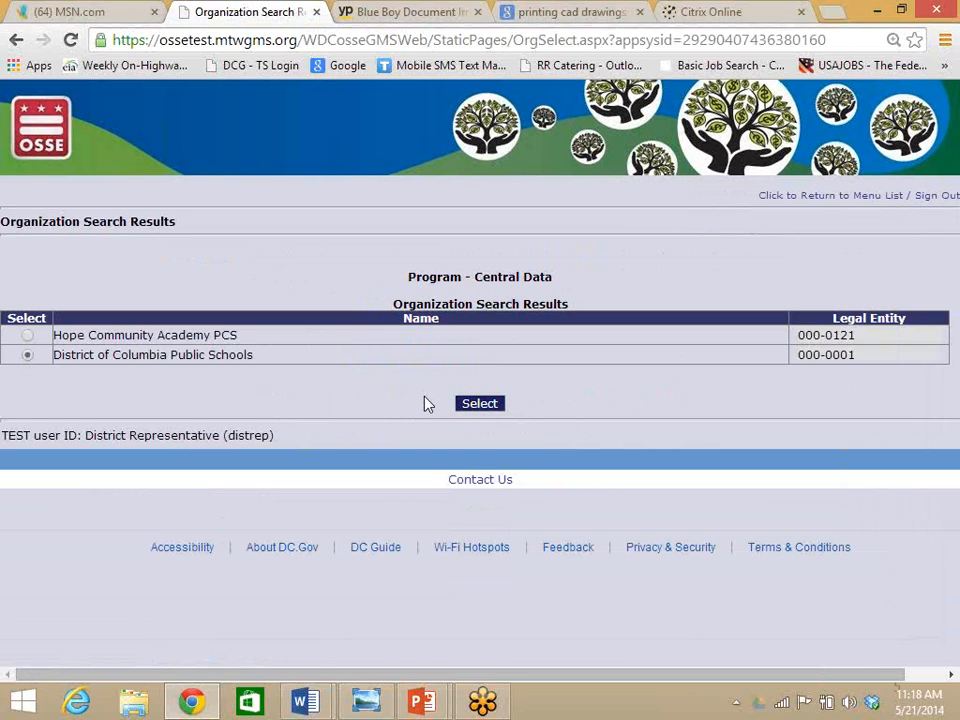
click(480, 412)
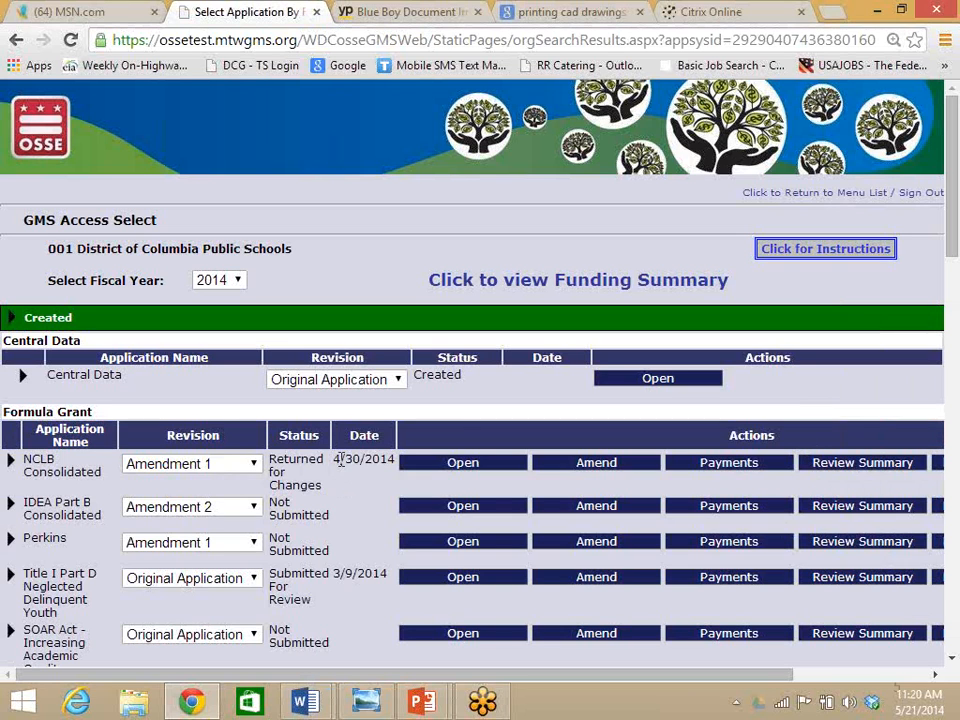
Select Amendment 1 of the NCLB Consolidated application and open its Review Summary
click(250, 465)
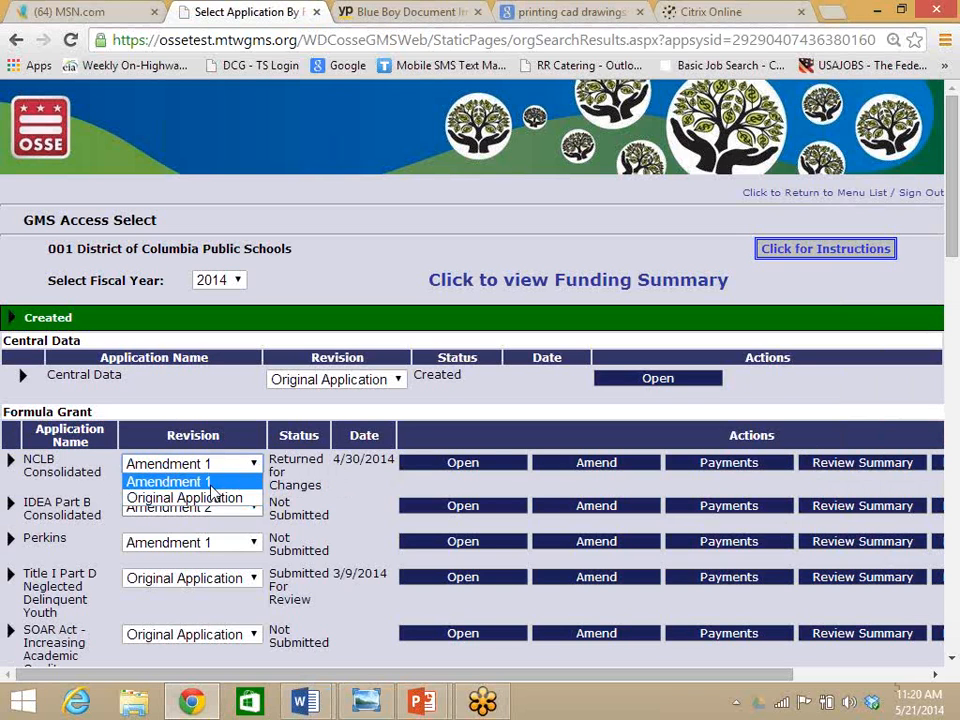
click(213, 482)
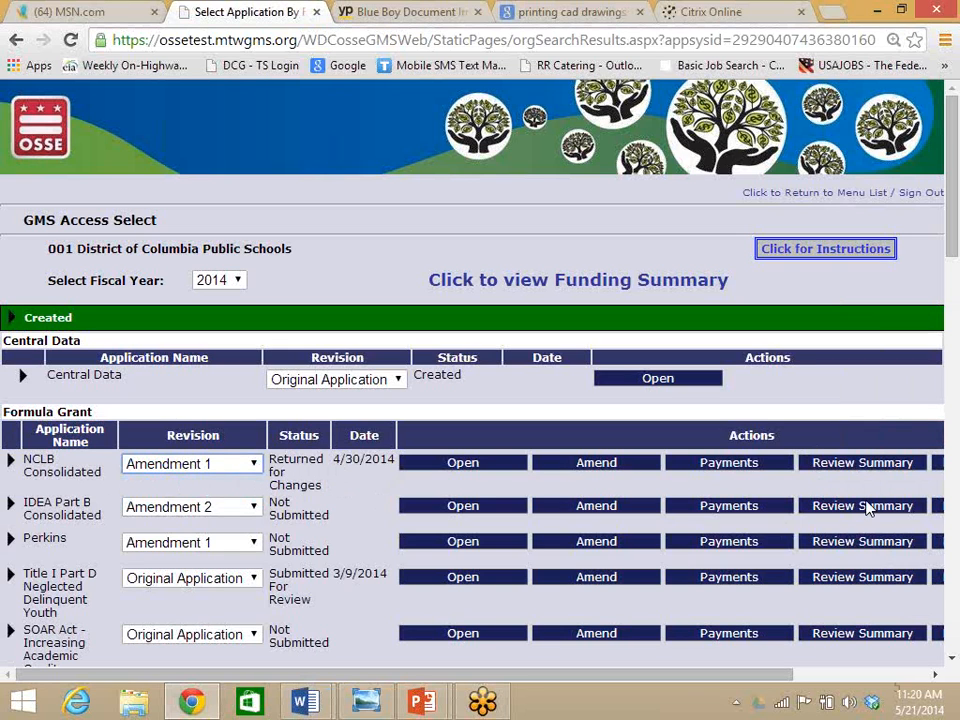
click(858, 472)
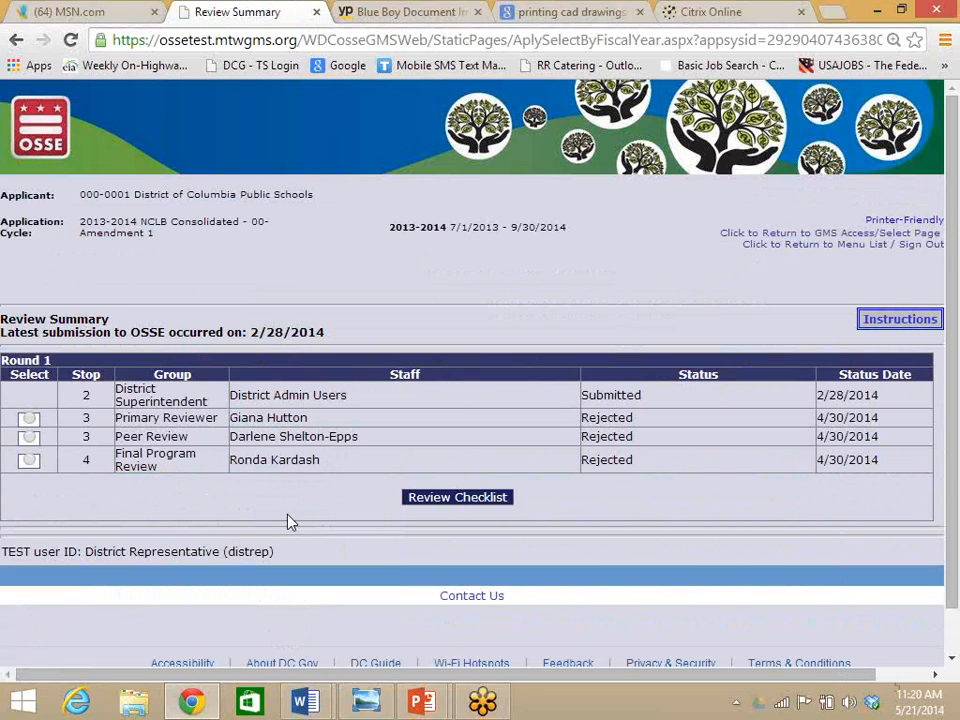
Open the Primary Reviewer's Review Checklist for the NCLB Consolidated amendment and move its window fully into view
click(29, 419)
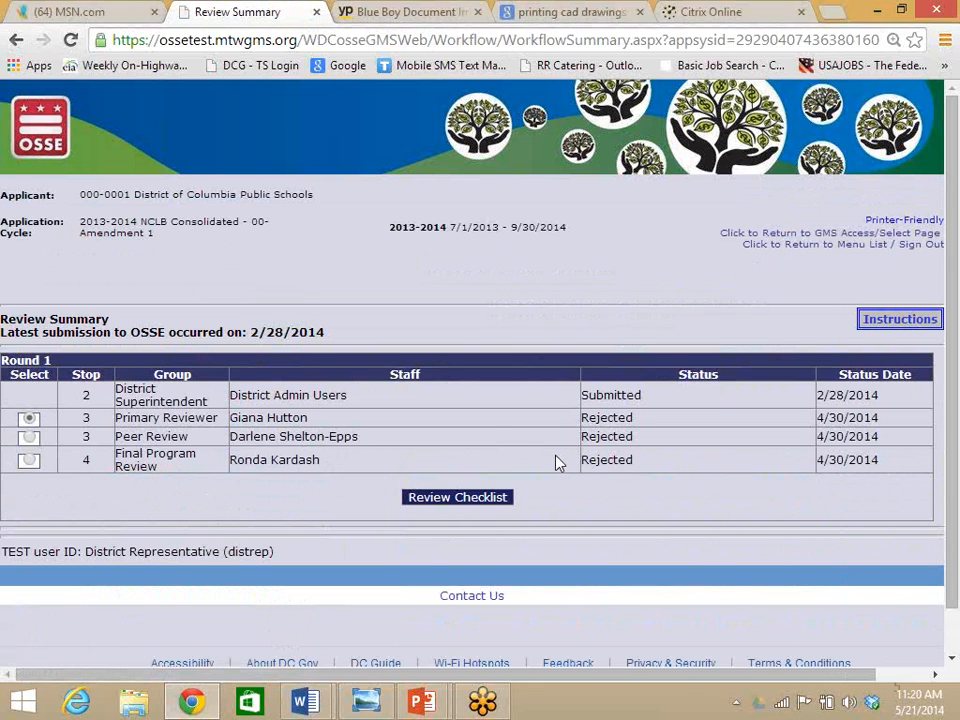
click(452, 500)
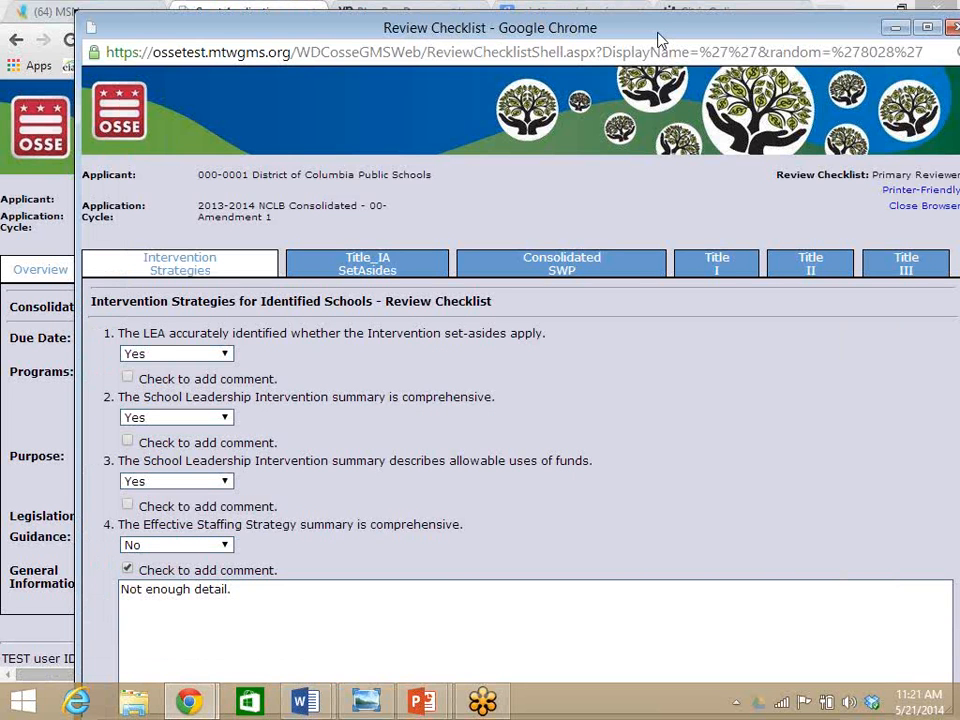
drag(598, 34, 587, 24)
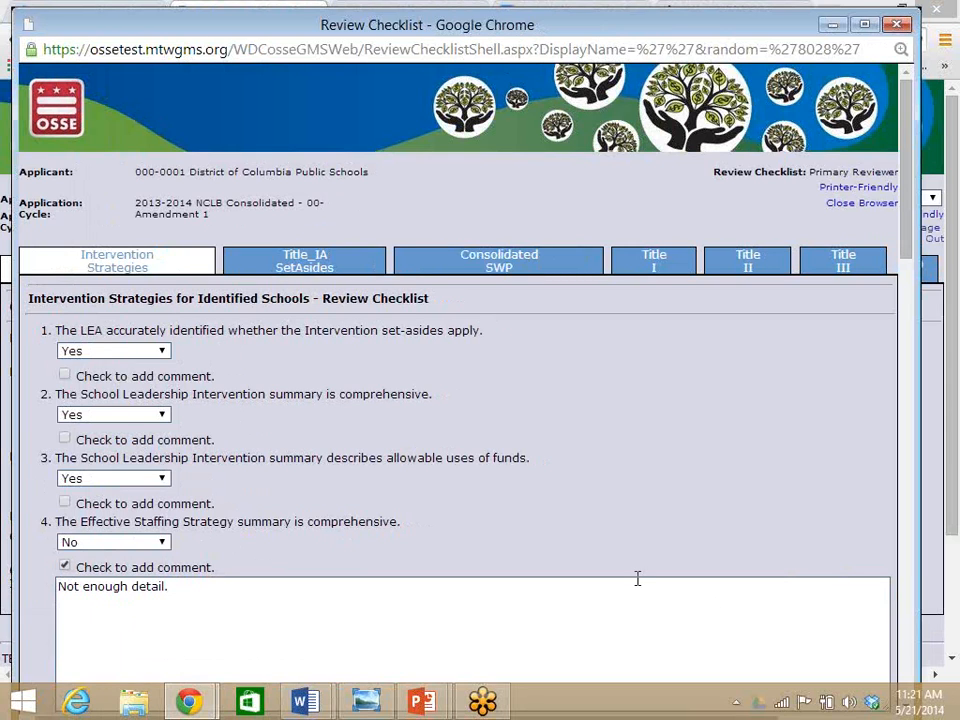
Close the Review Checklist, return to the Menu List and choose District of Columbia Public Schools in GMS Access / Select
click(896, 25)
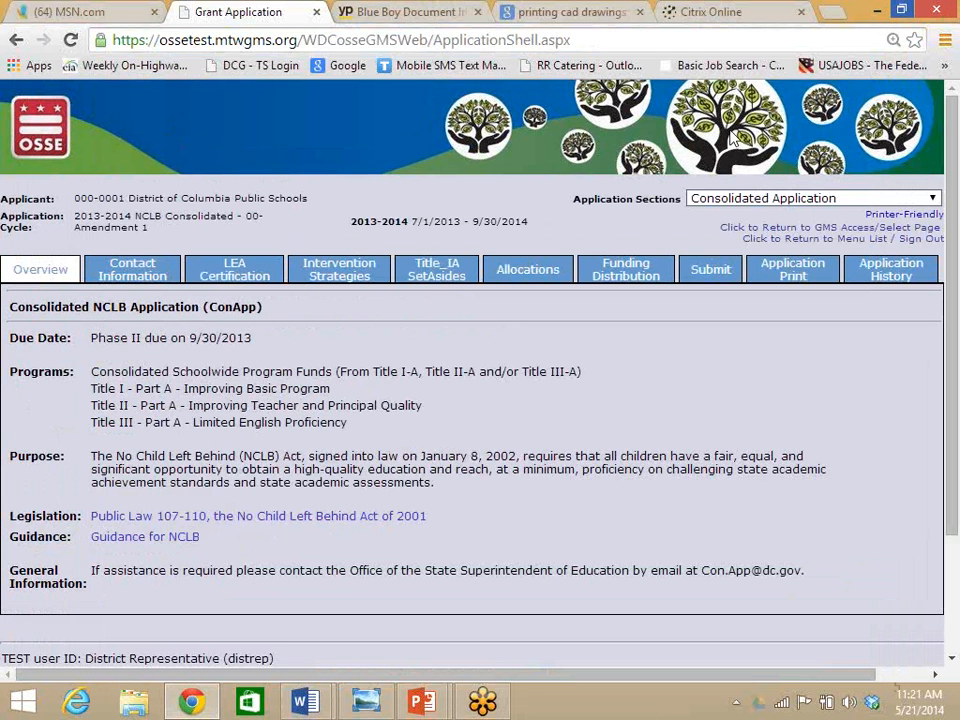
click(840, 248)
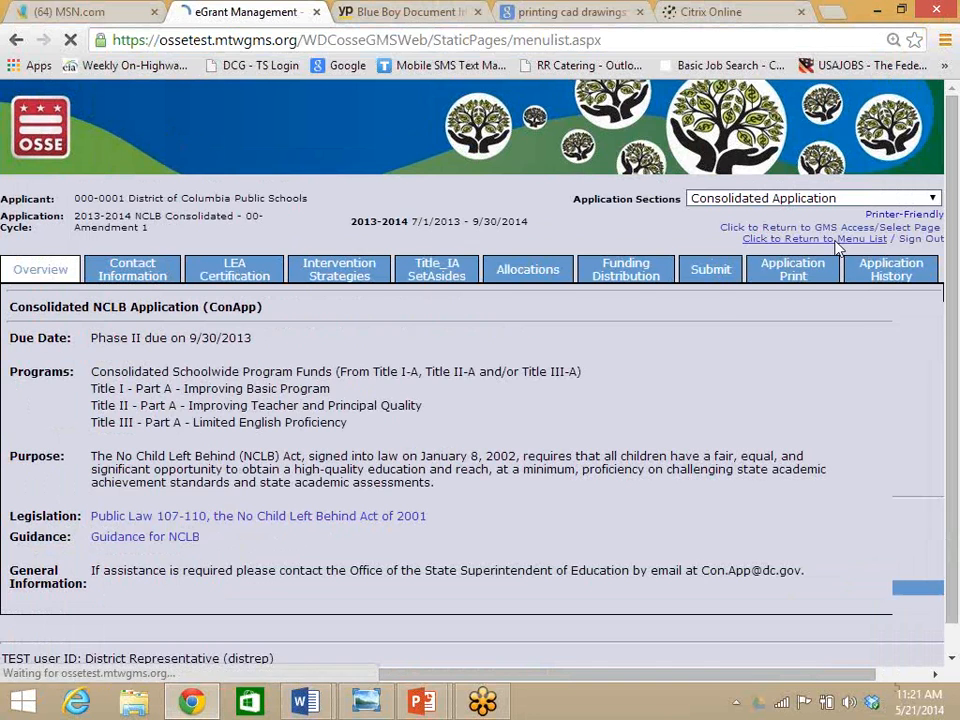
click(398, 297)
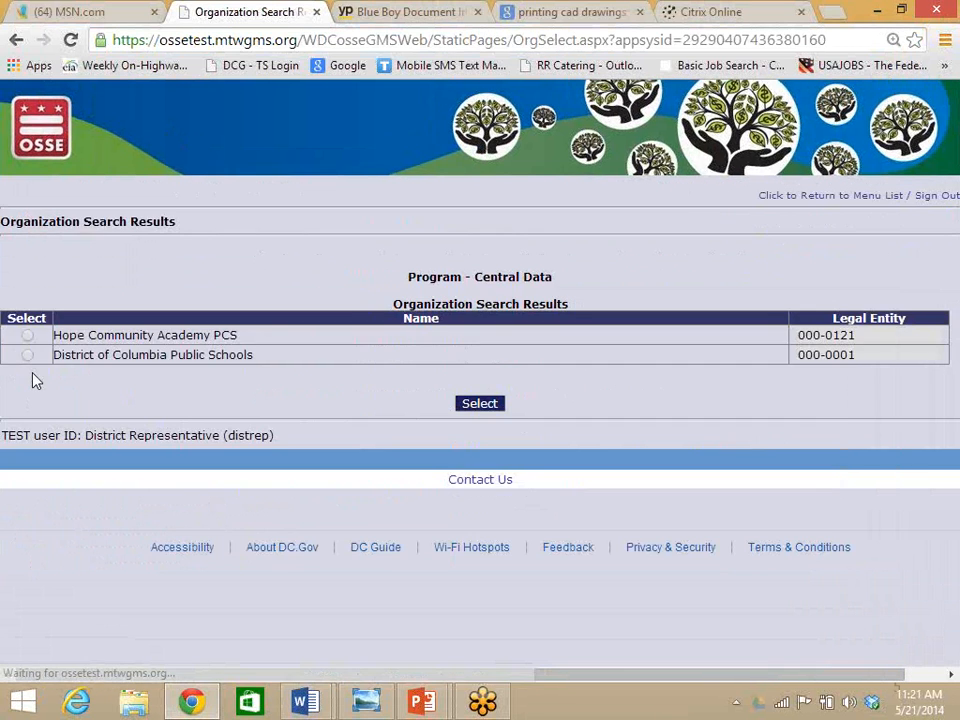
click(27, 354)
click(480, 410)
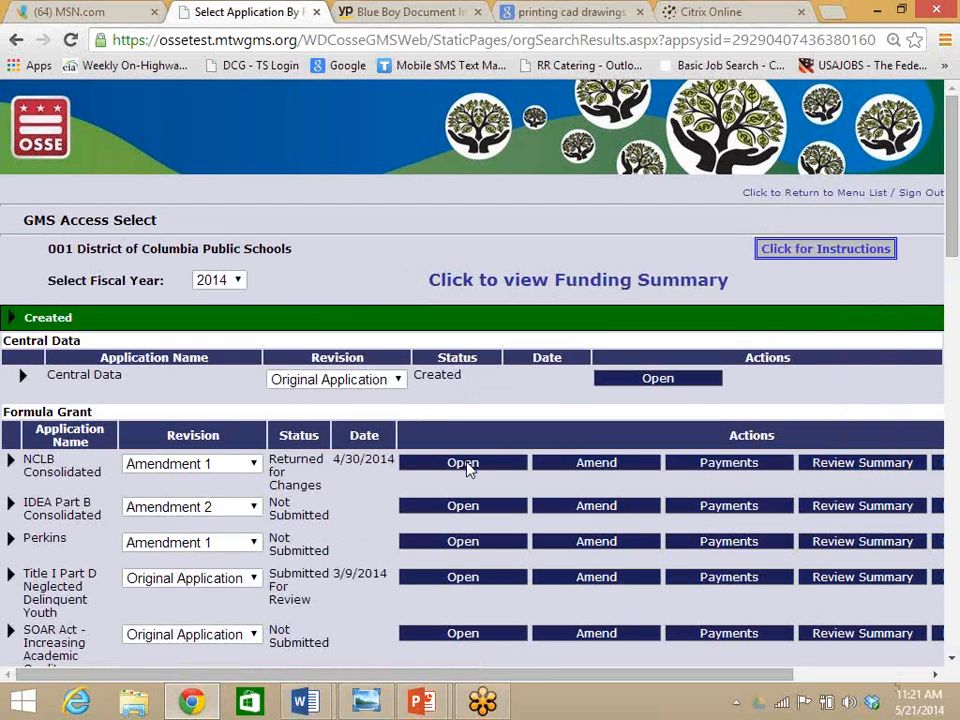
Open Amendment 1 of the NCLB Consolidated application and switch to its Title I-A section
click(466, 466)
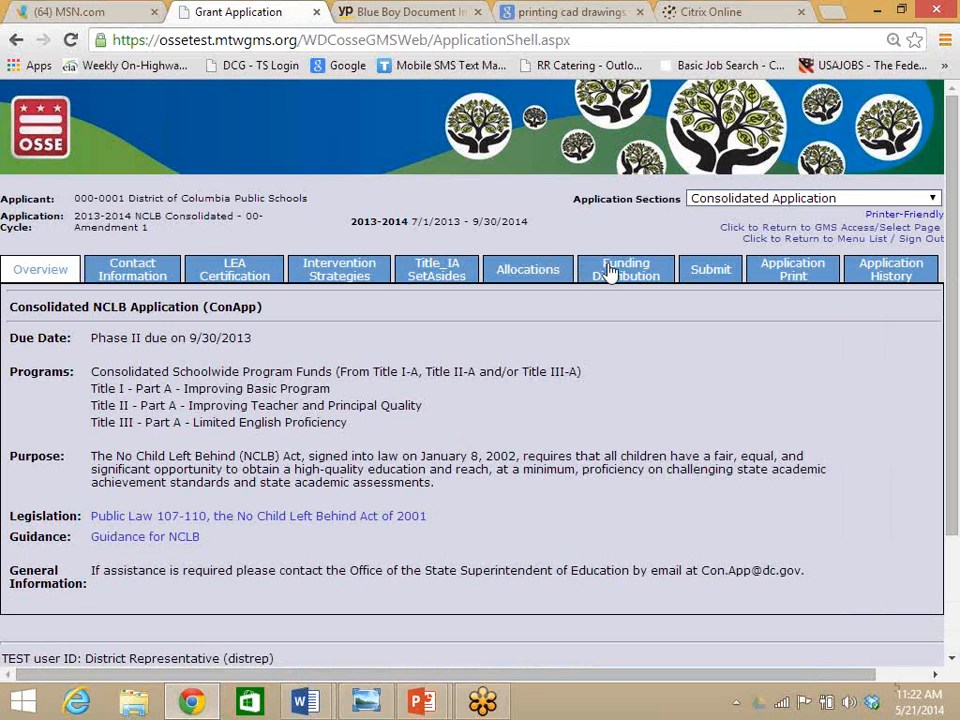
click(932, 198)
click(820, 242)
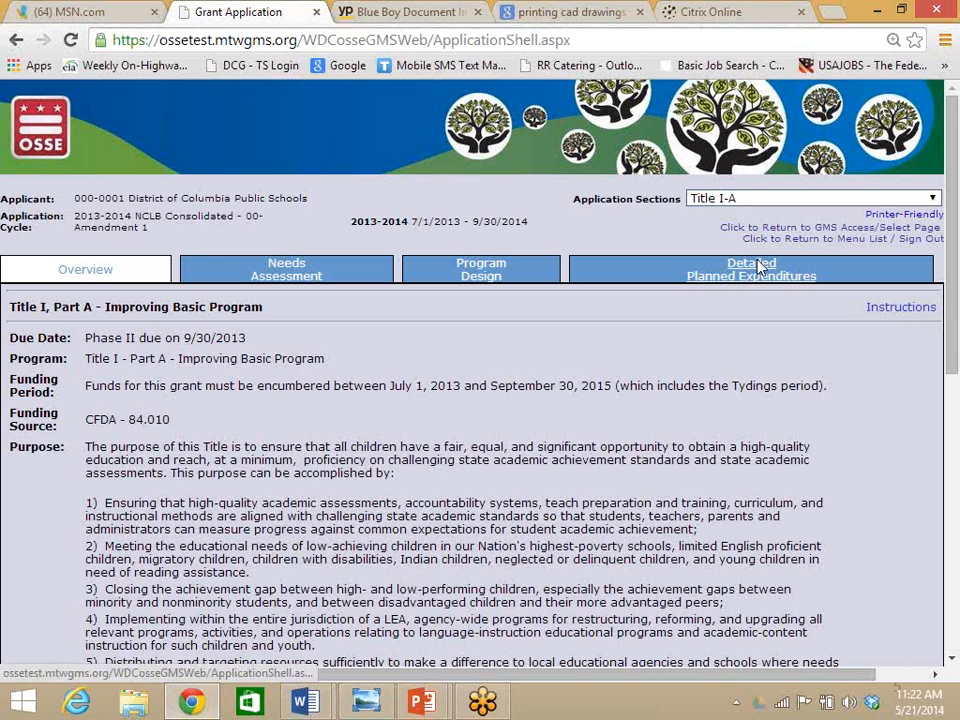
View the Title I-A Detailed Planned Expenditures, and go back to the Consolidated Application section's Submit page
click(755, 266)
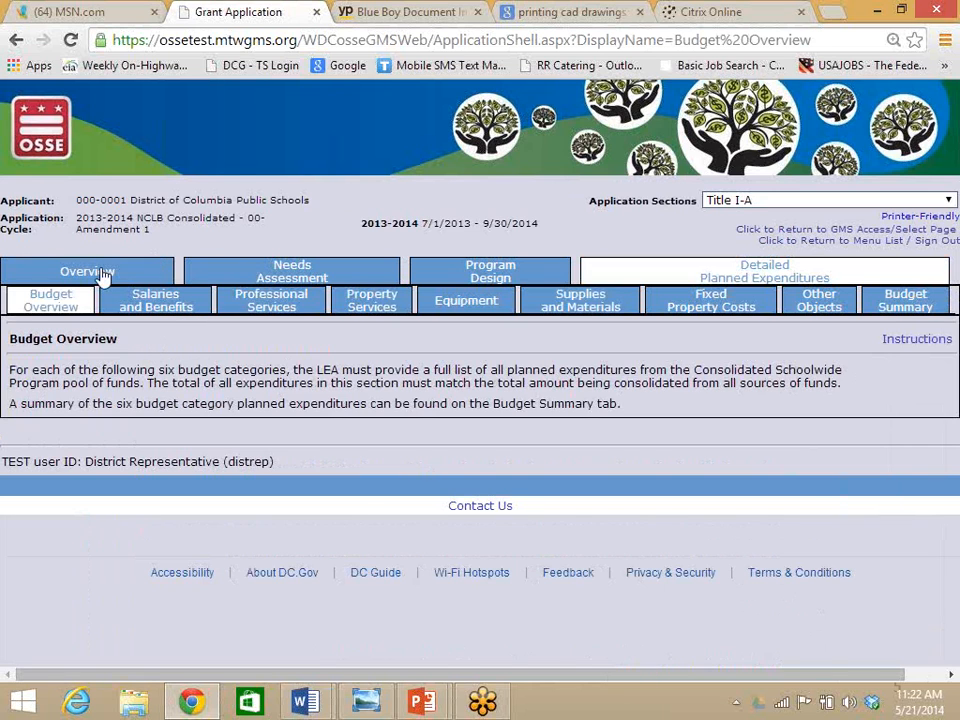
click(901, 204)
click(898, 215)
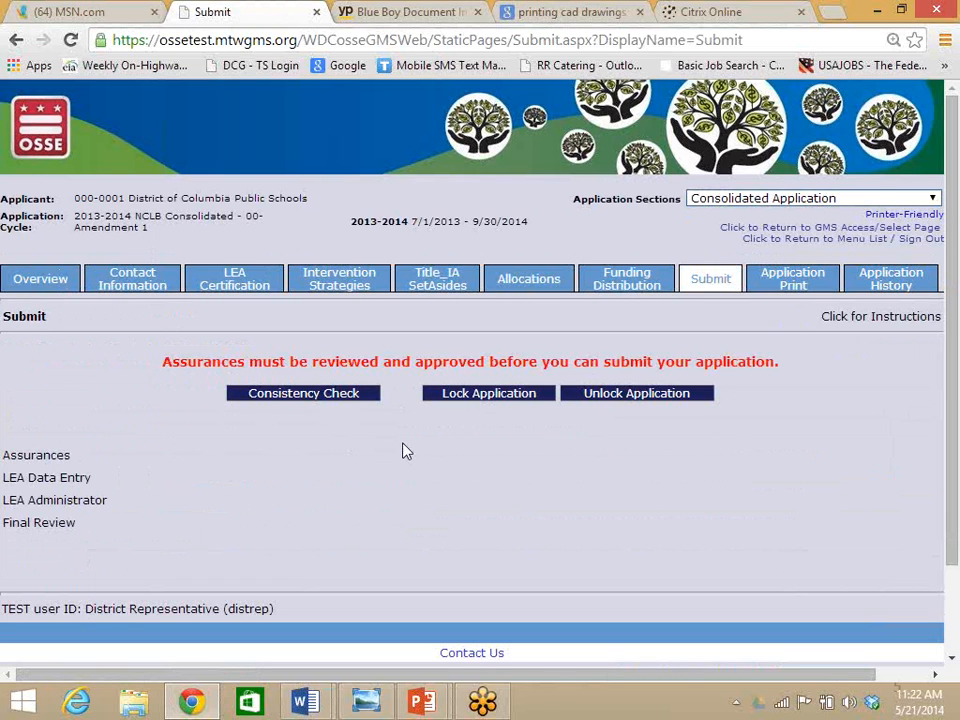
Leave the application for the Menu List and reselect District of Columbia Public Schools through GMS Access / Select
click(855, 241)
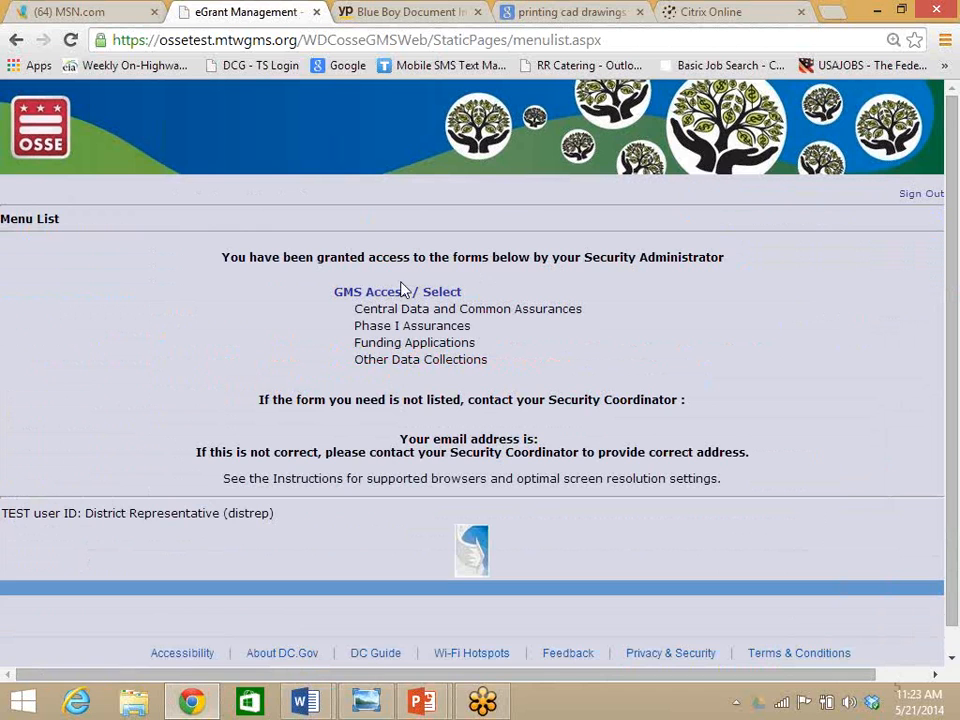
click(398, 294)
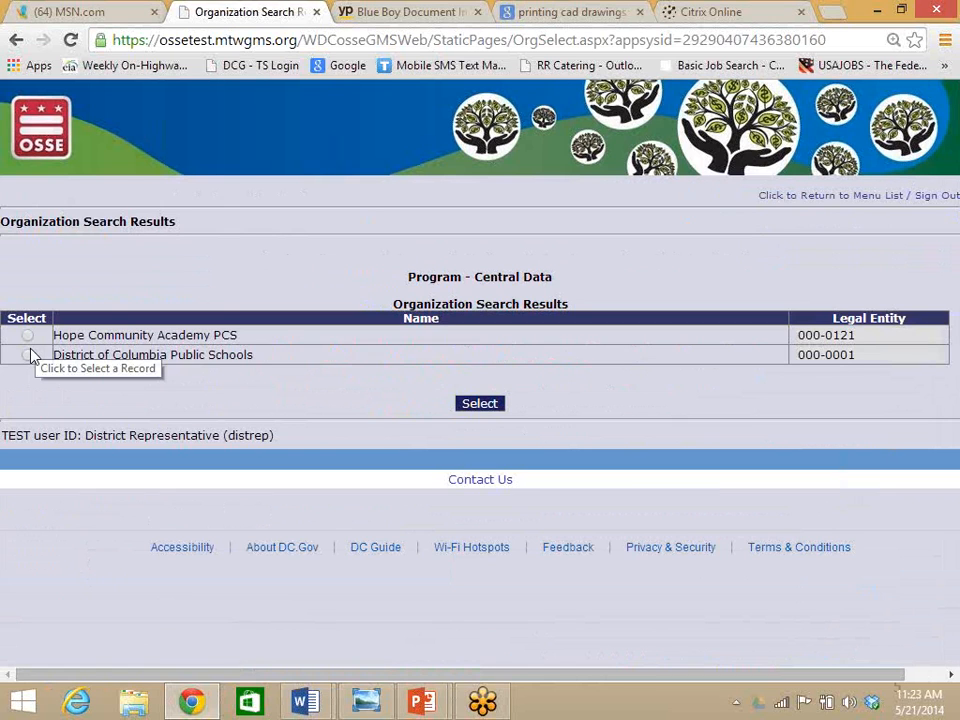
click(27, 355)
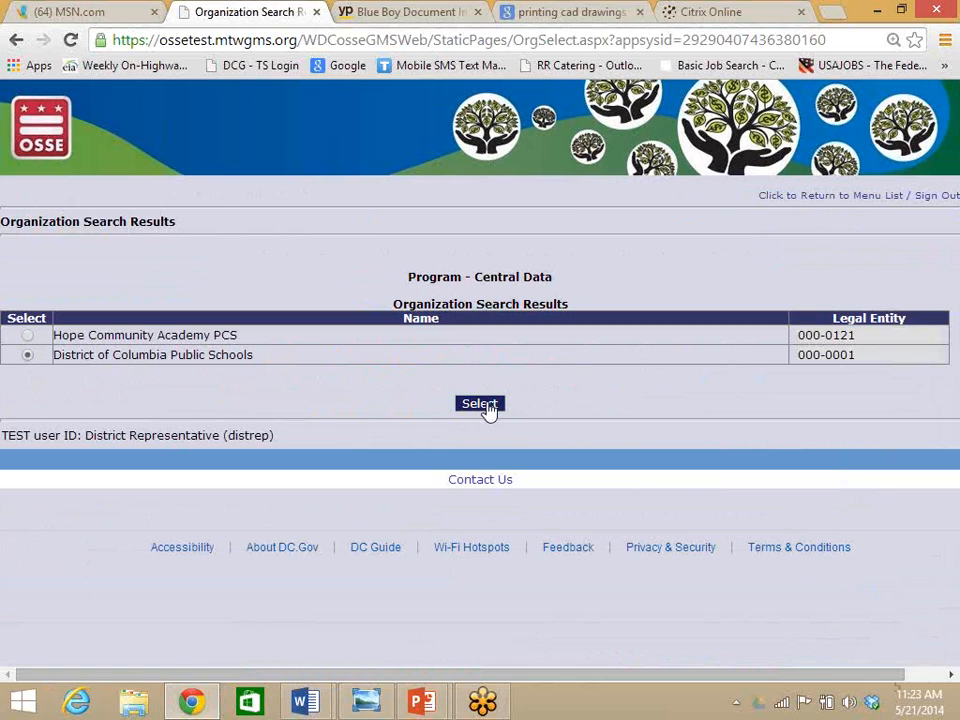
click(487, 406)
click(488, 409)
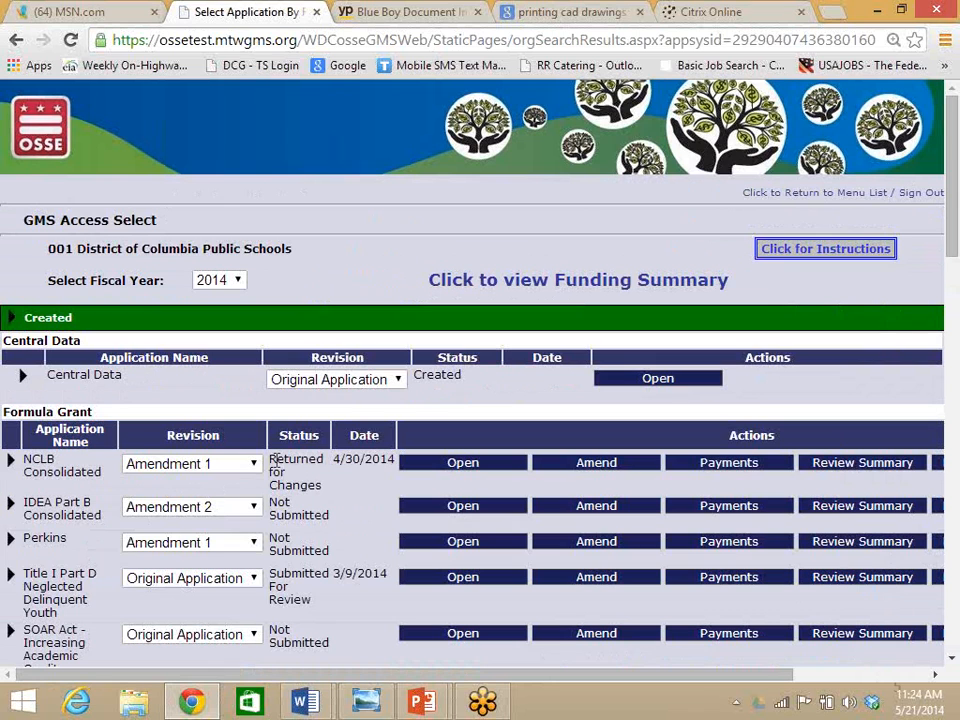
Set the NCLB Consolidated revision to Original Application and examine its Expenditure / Payment Summary from Payments
click(252, 464)
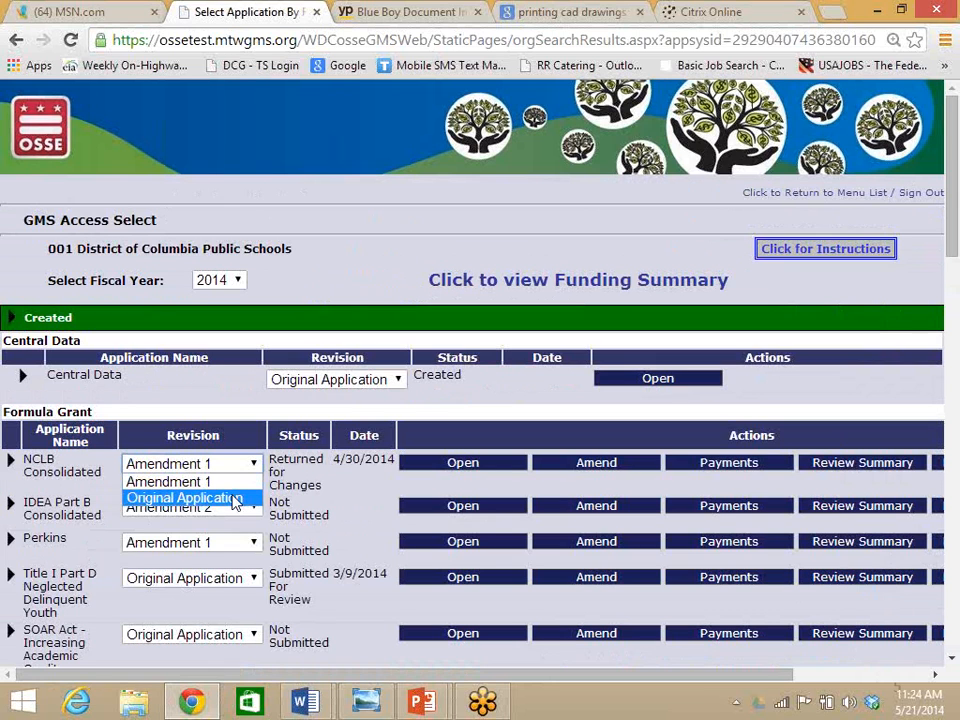
click(232, 498)
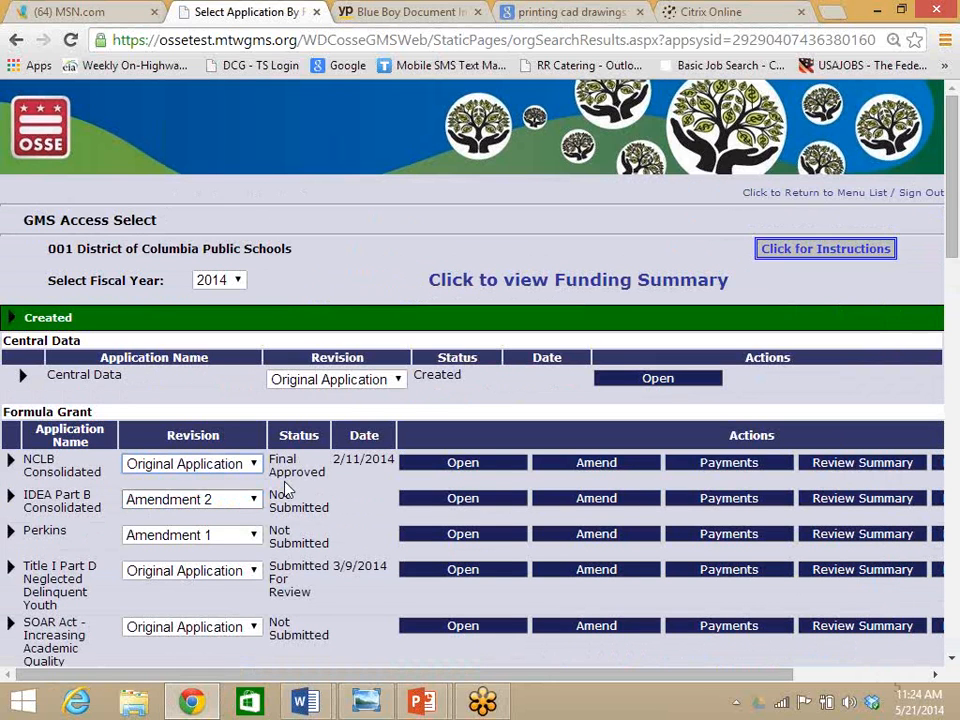
click(730, 470)
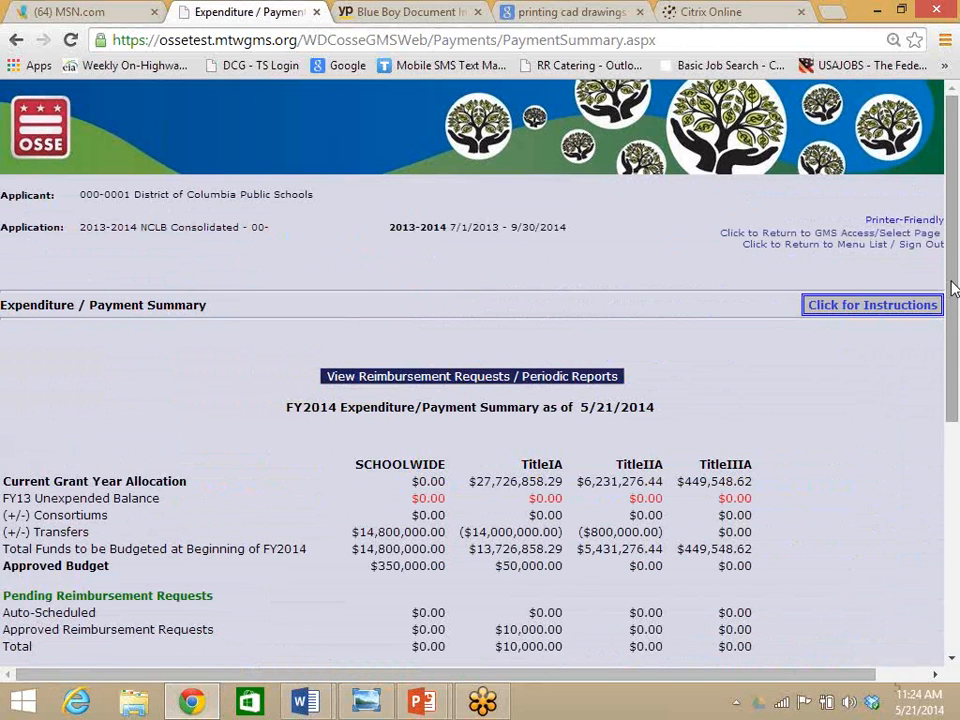
drag(952, 291, 945, 420)
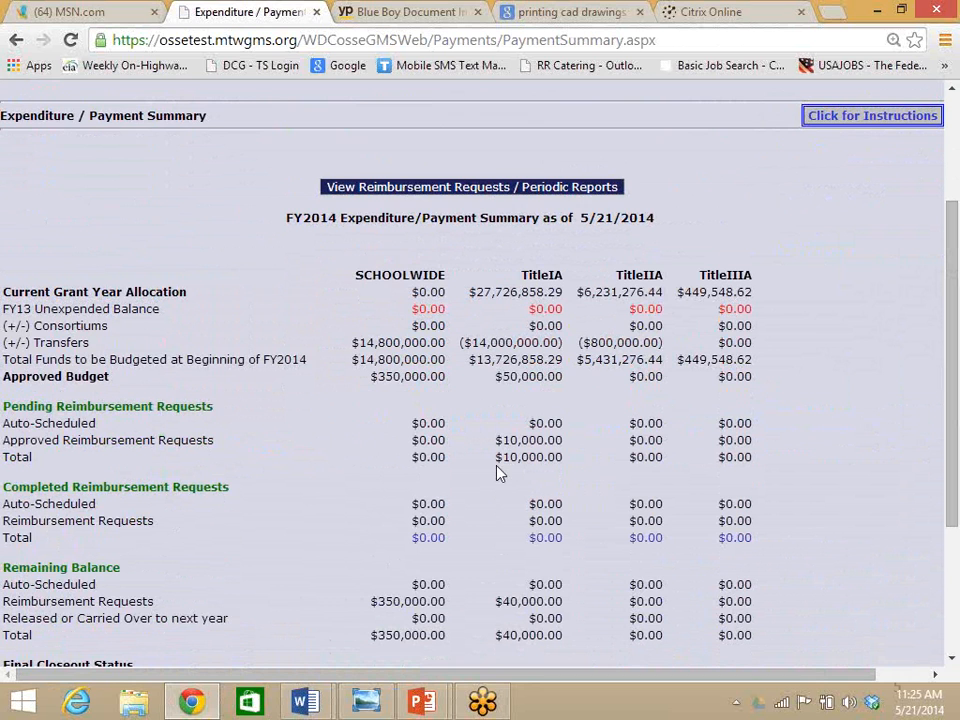
scroll(845, 306, down, 1)
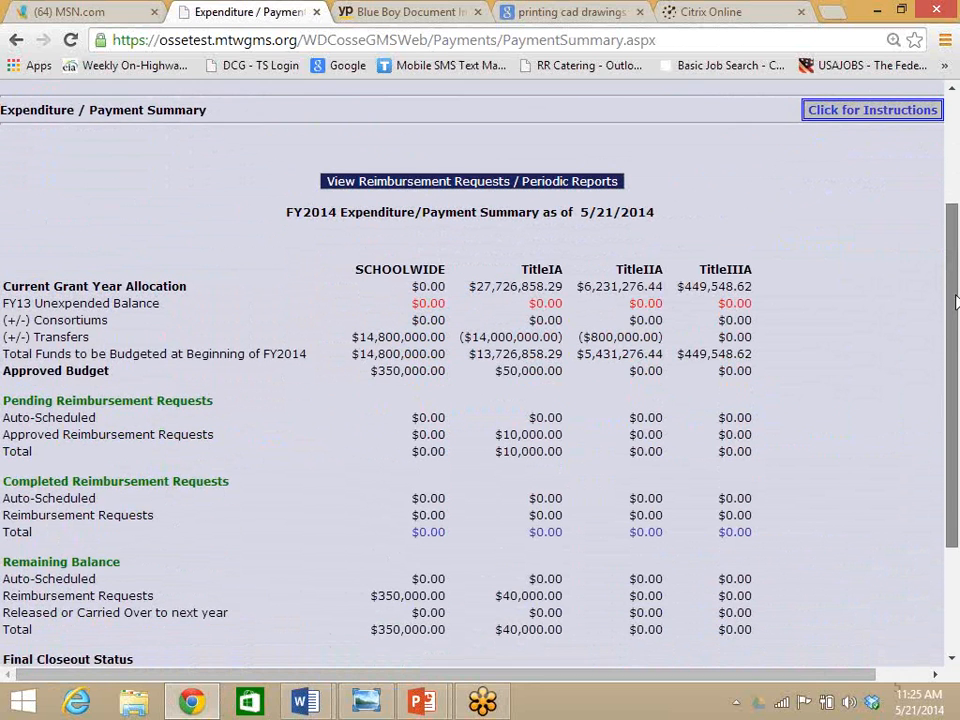
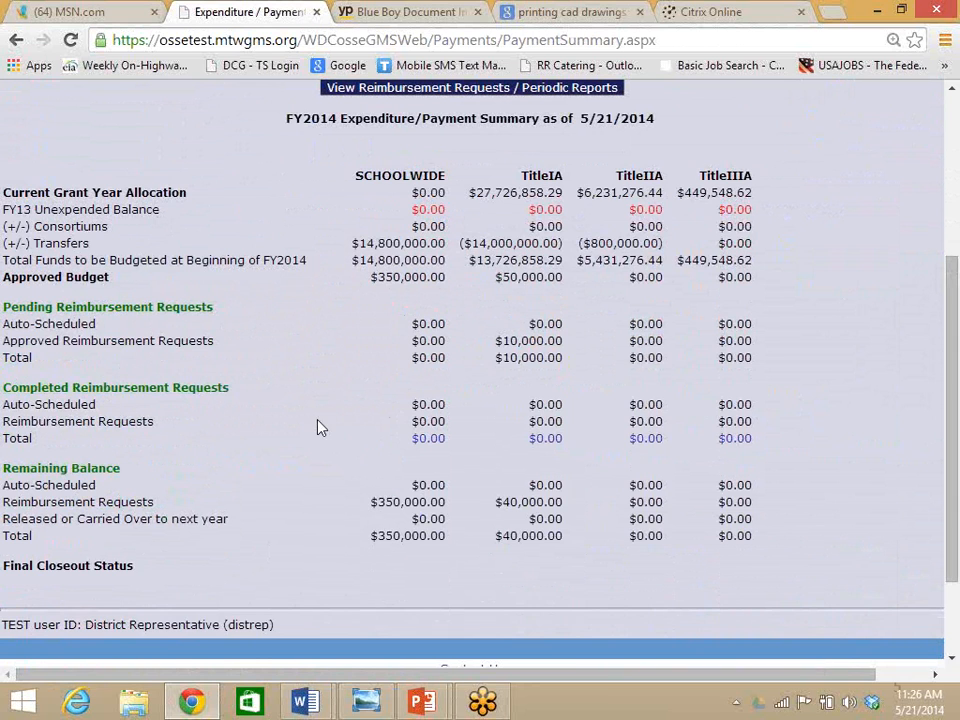
Go to the reimbursement requests and periodic reports, and select TitleIA as the program
click(443, 90)
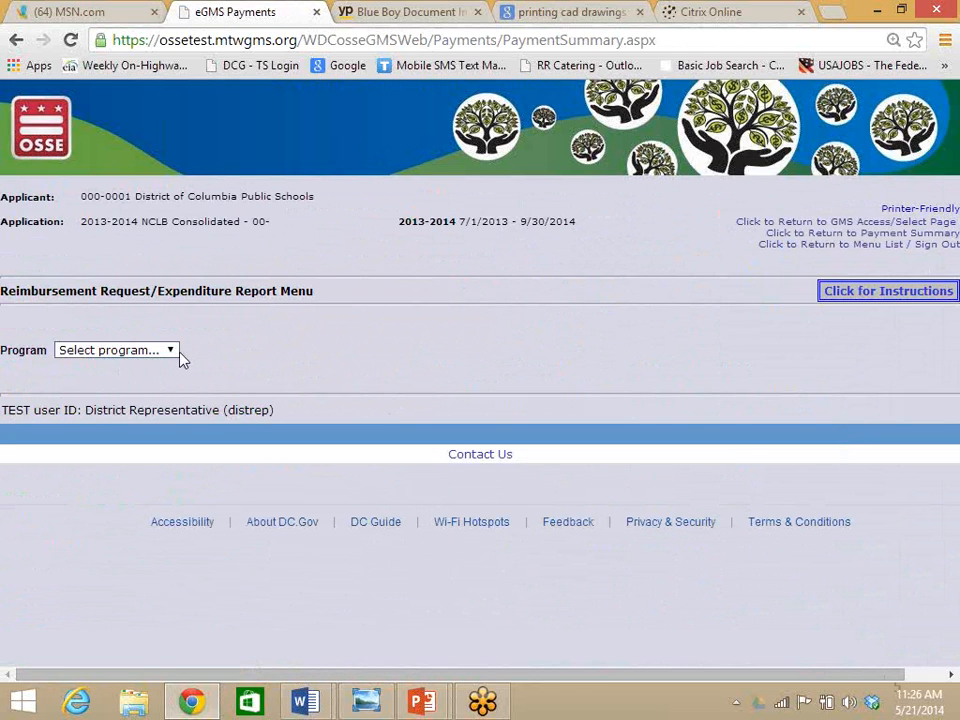
click(174, 354)
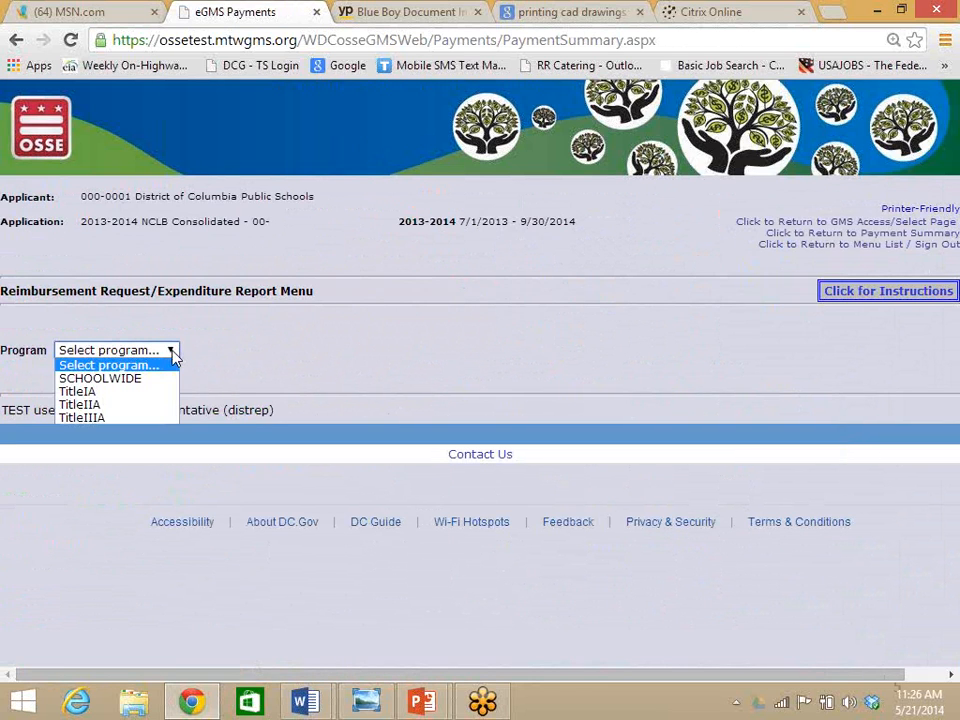
click(137, 392)
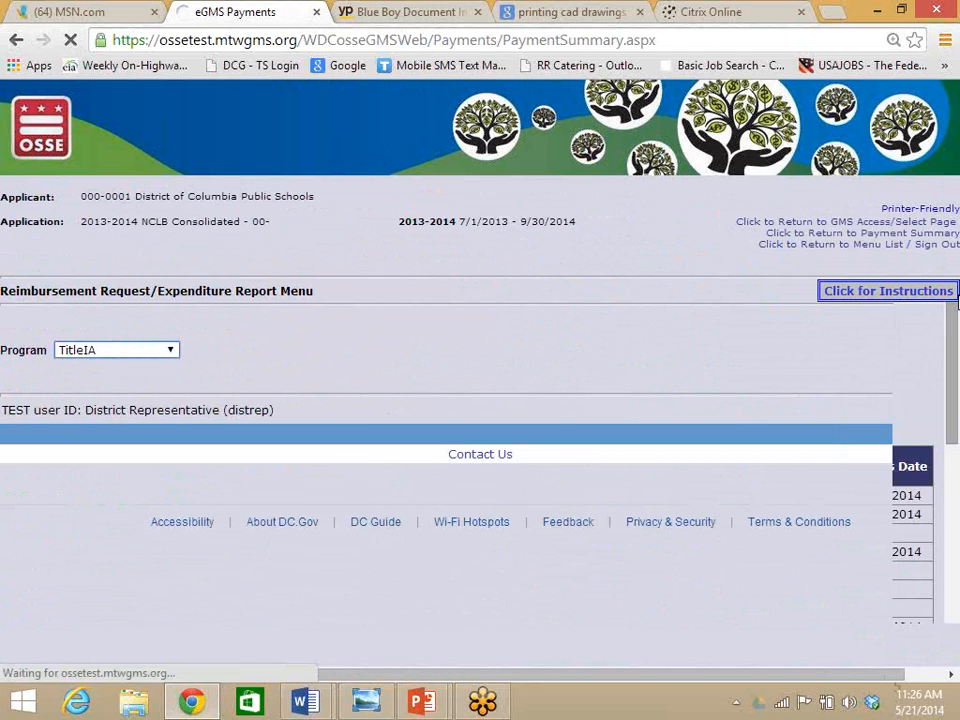
Look through the TitleIA reimbursement requests and open Reimbursement Request 15
drag(953, 287, 953, 396)
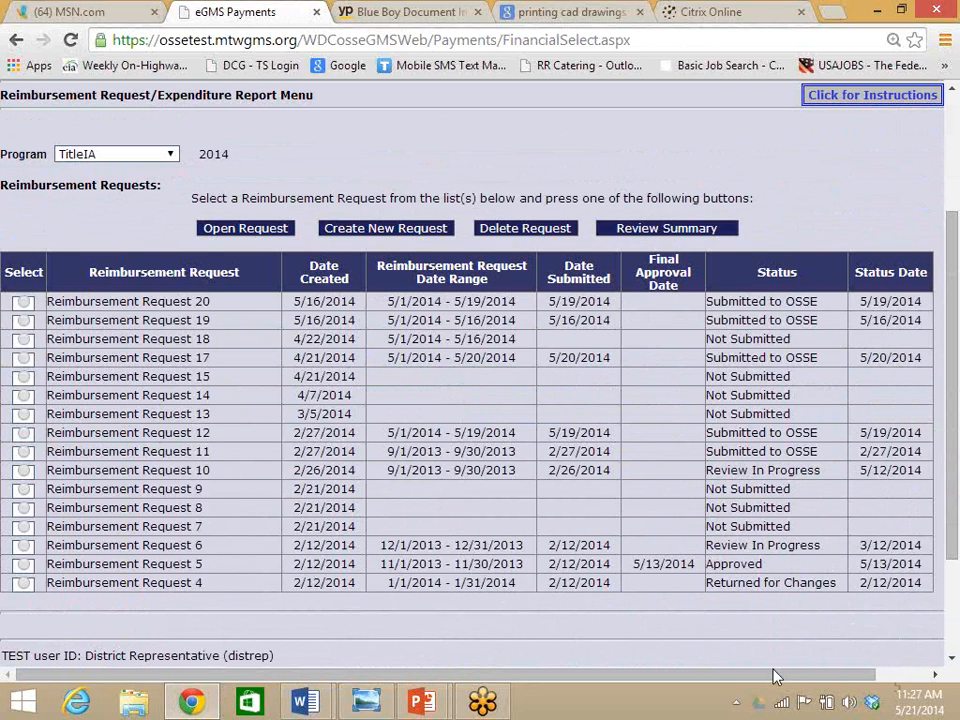
drag(773, 671, 831, 639)
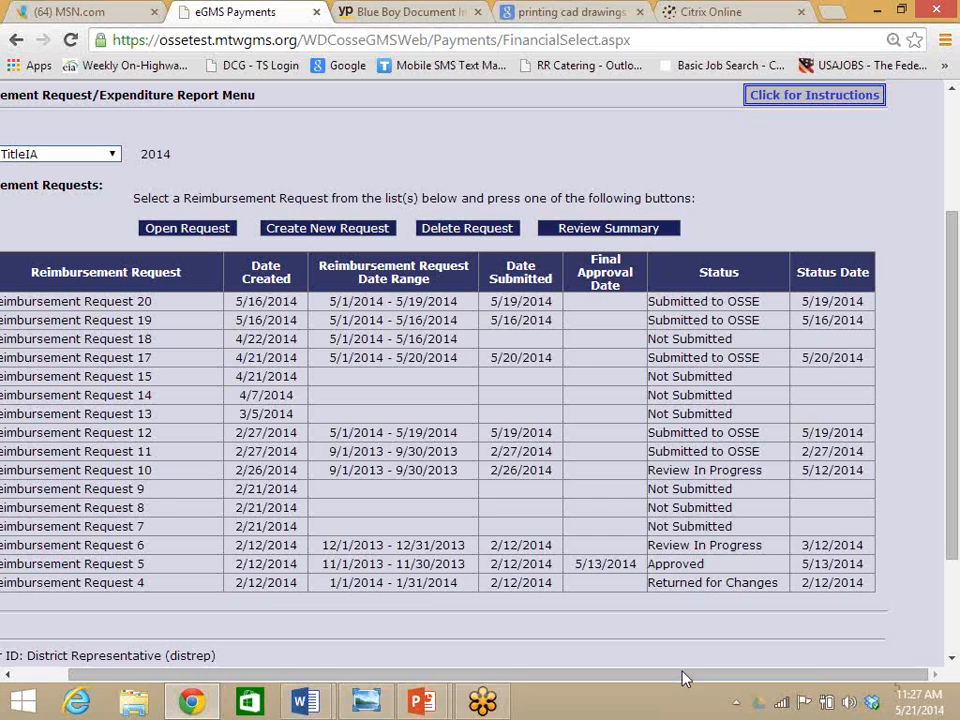
drag(677, 676, 600, 688)
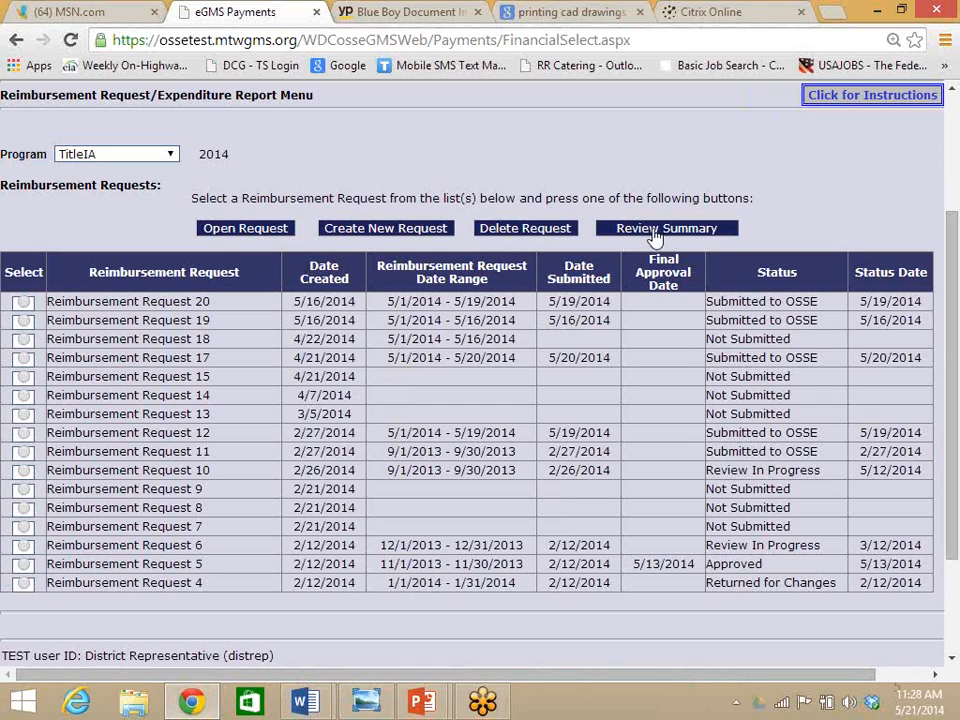
click(24, 378)
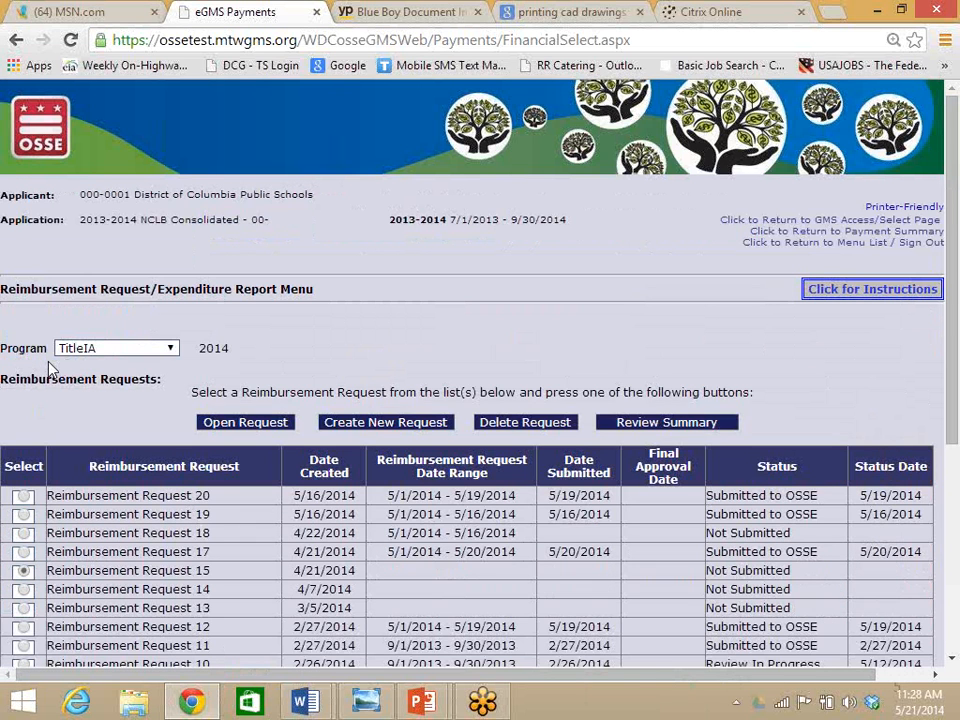
click(247, 425)
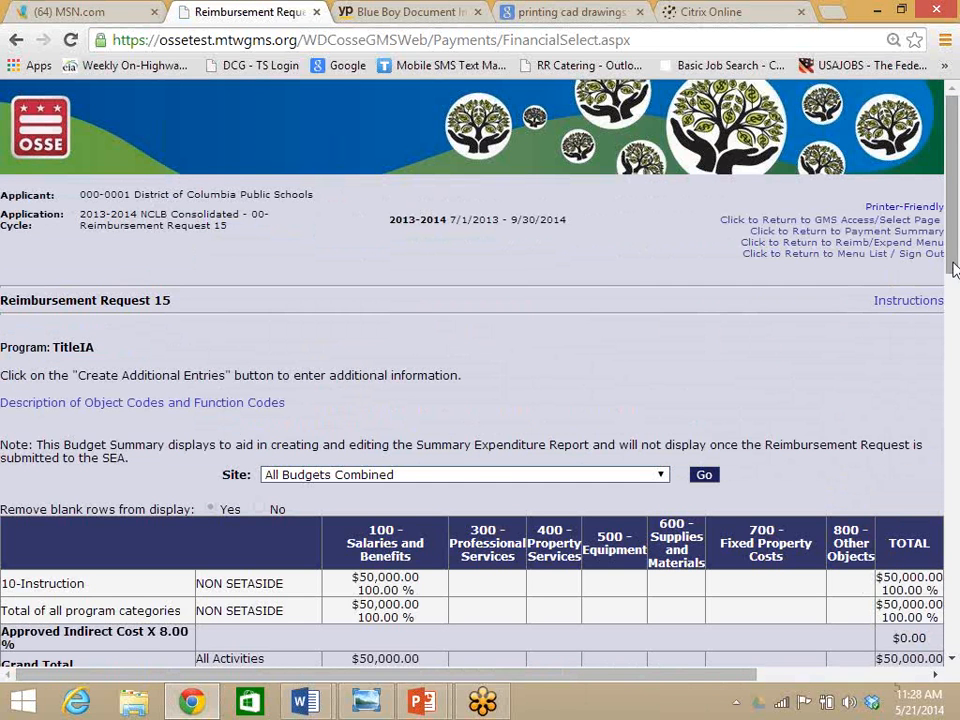
In the first expenditure row, choose 300-Professional Services, 20-Support Services, program activity Admin and site 0205
drag(955, 291, 955, 343)
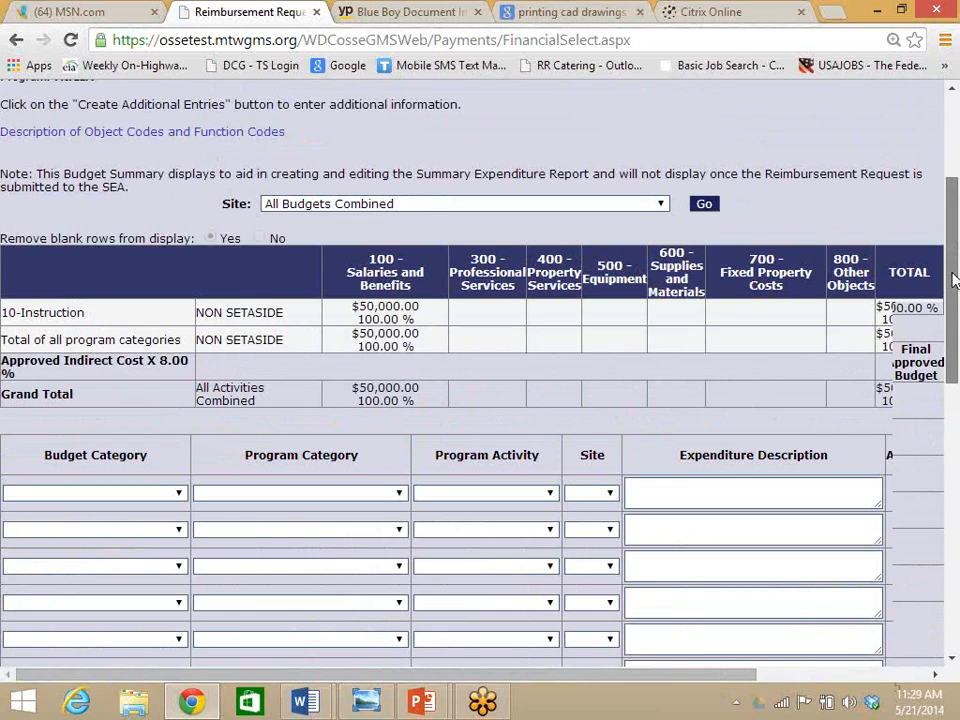
scroll(240, 344, down, 1)
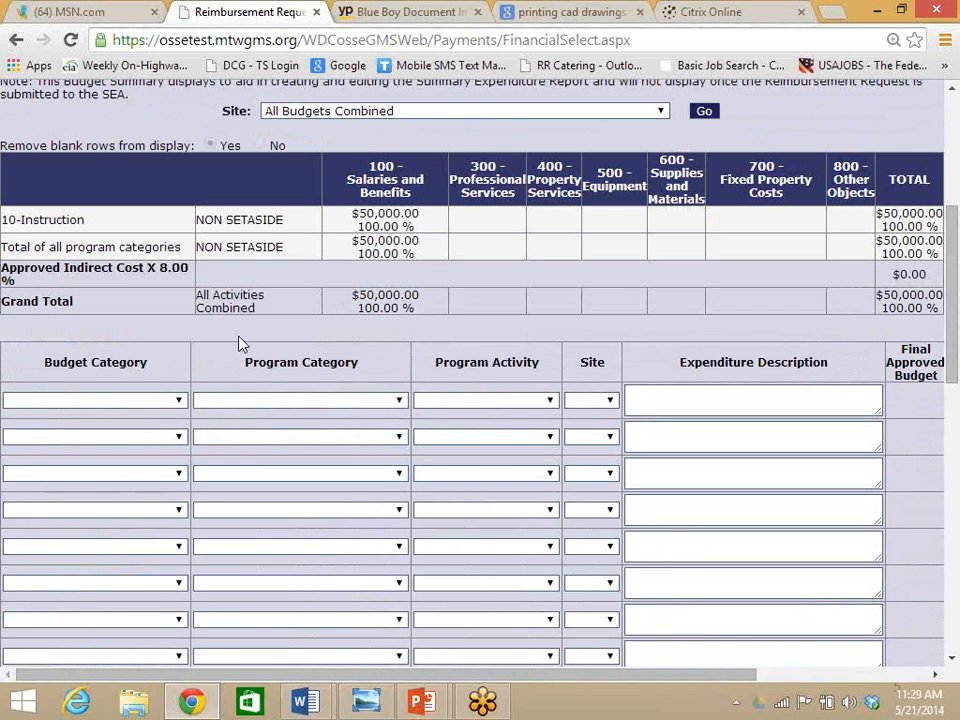
click(165, 404)
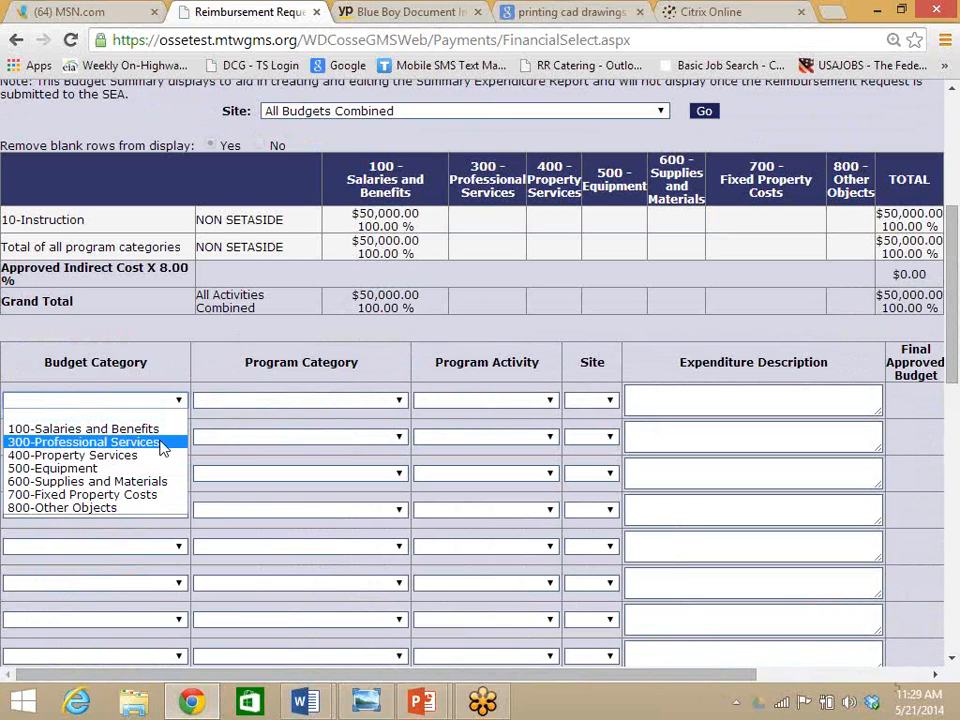
click(137, 443)
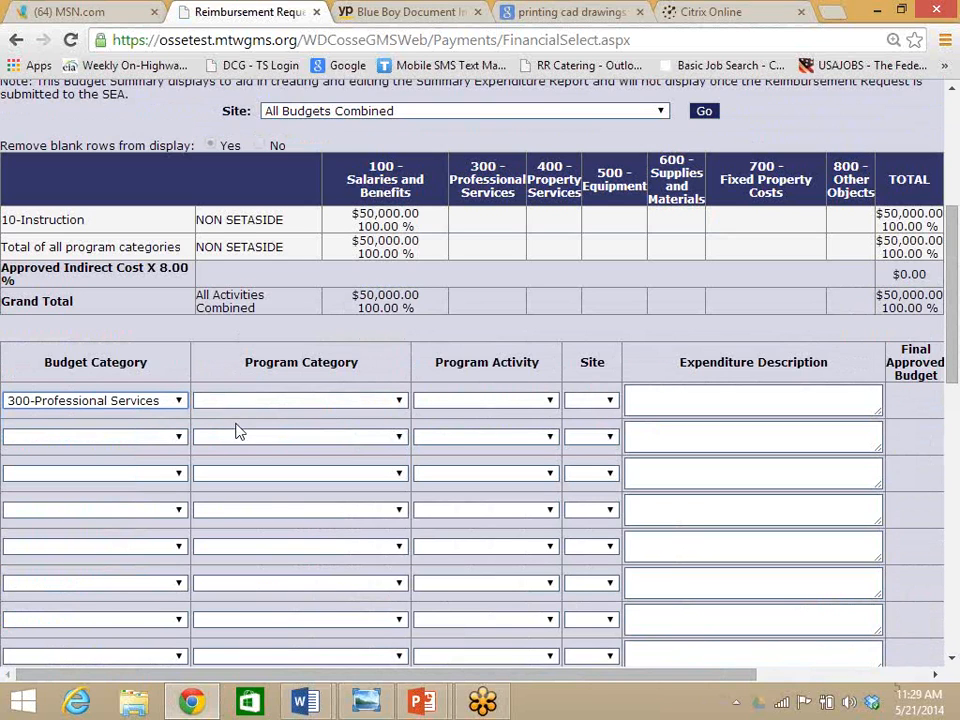
click(396, 402)
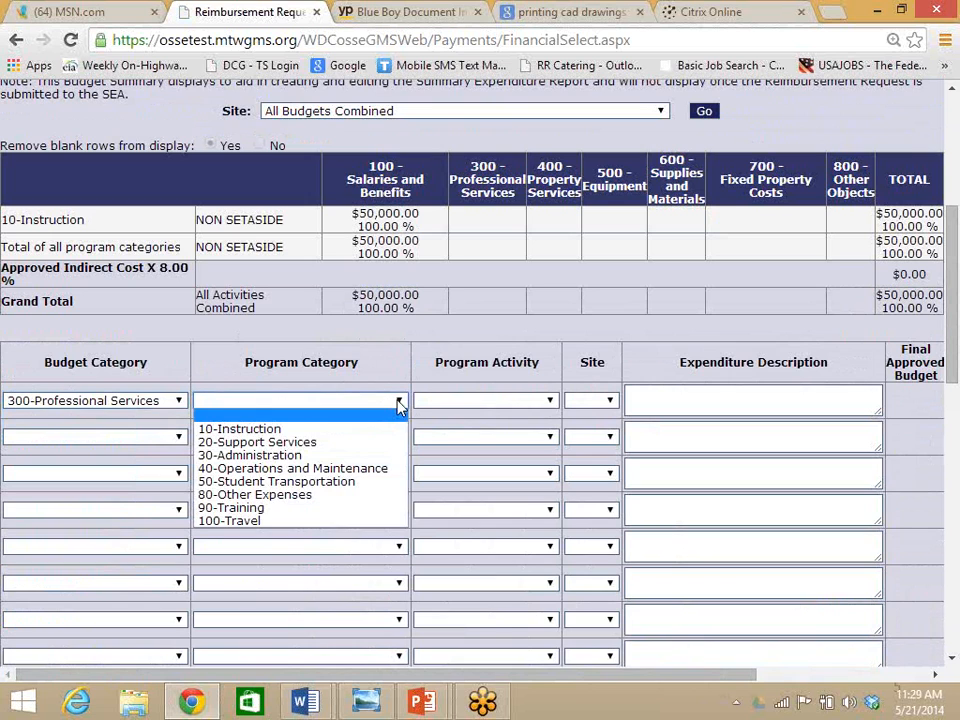
click(339, 443)
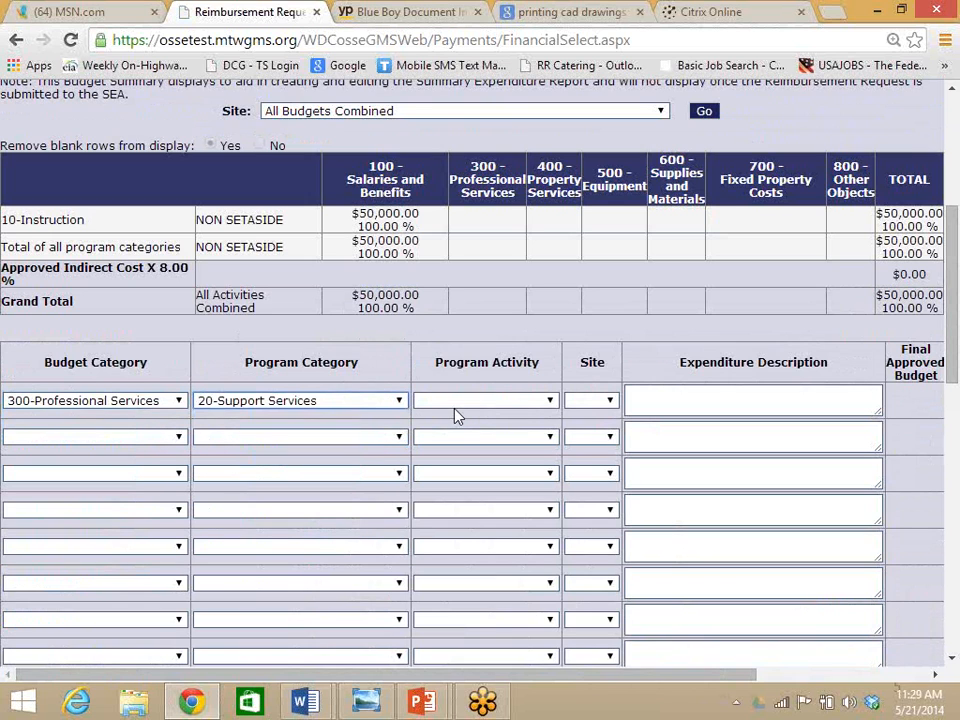
click(552, 401)
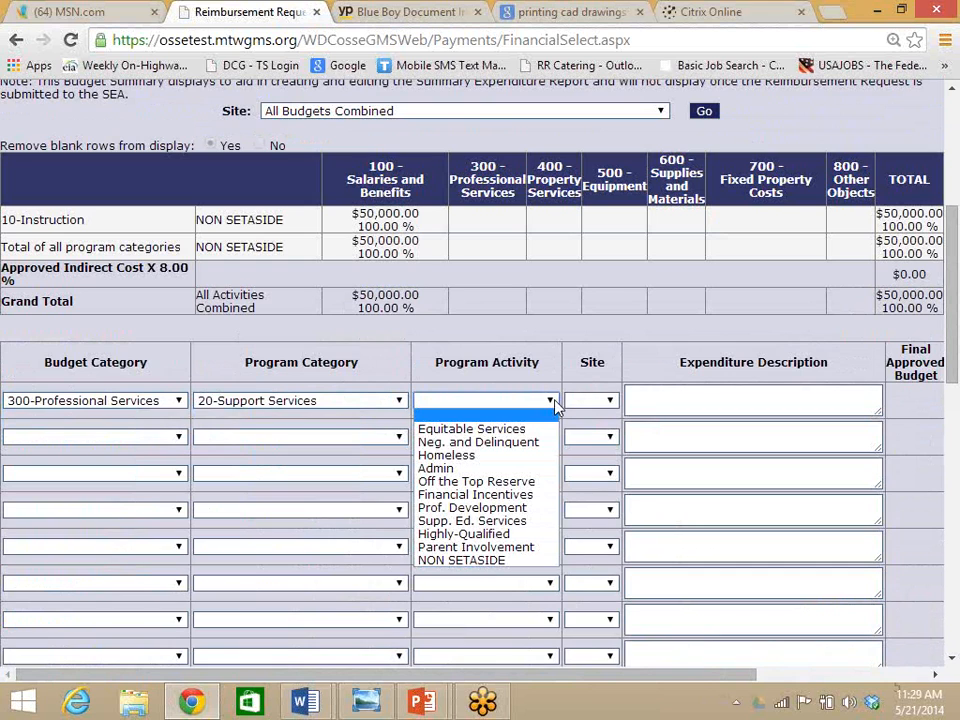
click(506, 470)
click(609, 401)
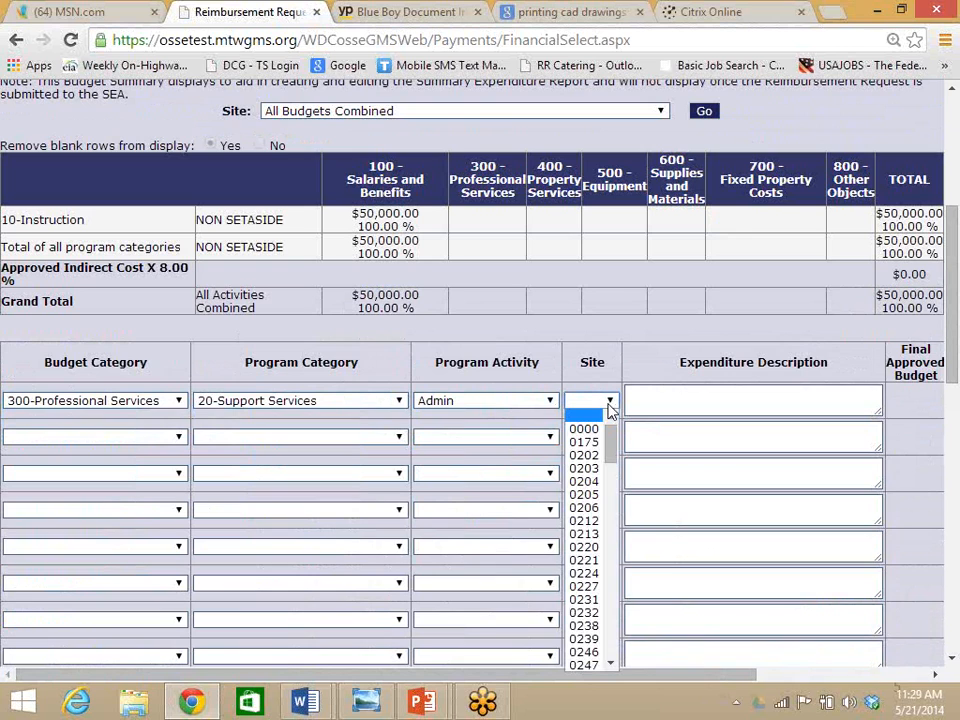
click(582, 494)
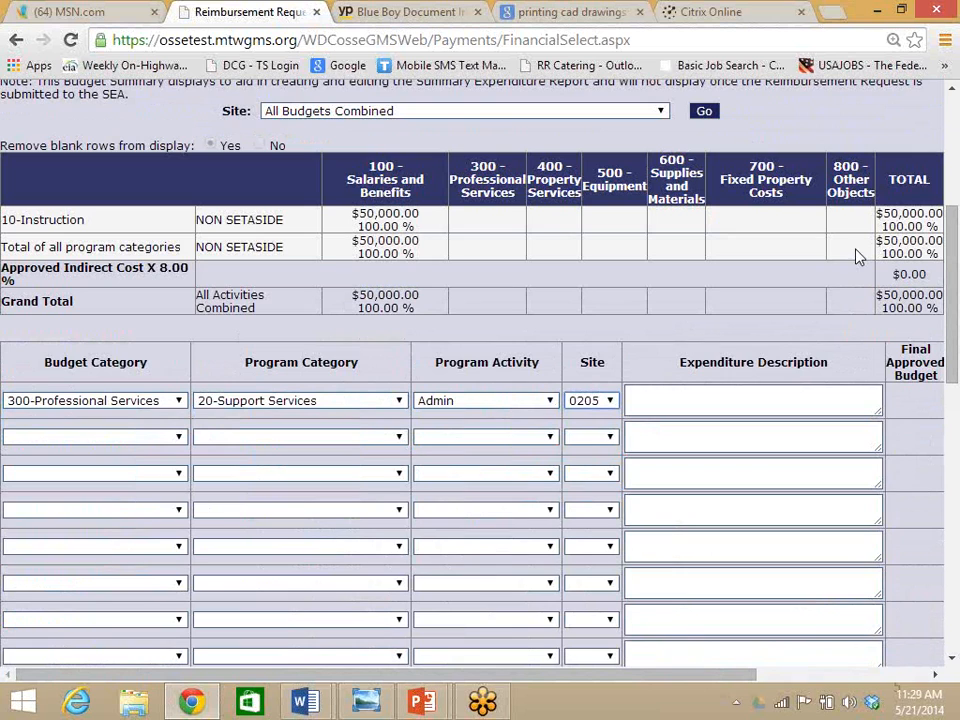
Describe the first expenditure row as Support Services and set its expenditure amount to 10000
click(733, 392)
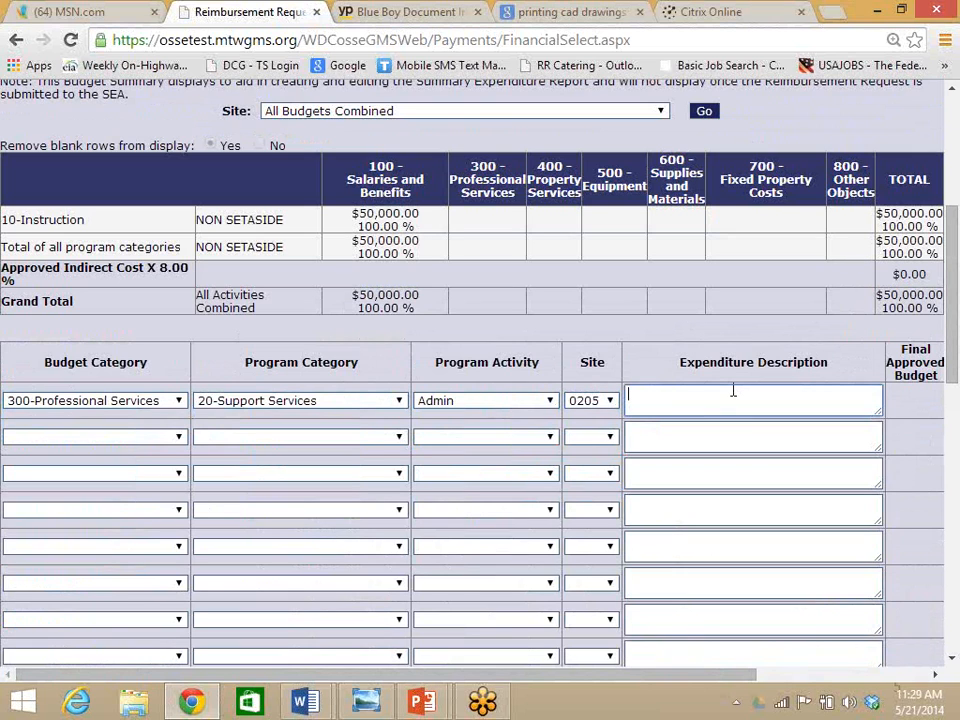
text(Support Services)
drag(728, 675, 908, 688)
click(871, 400)
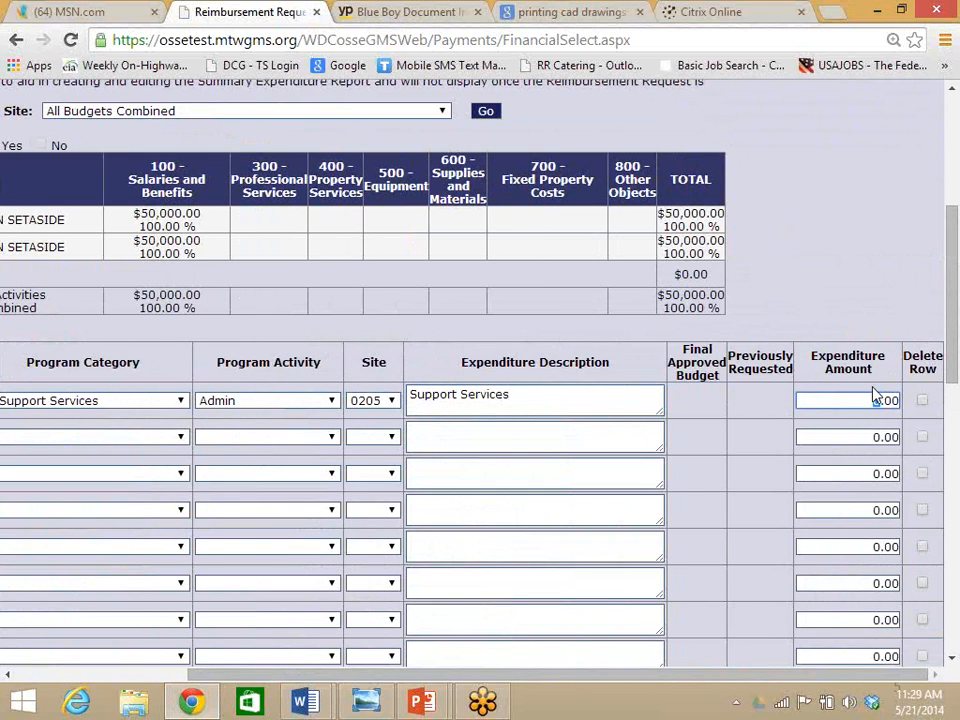
text(10000)
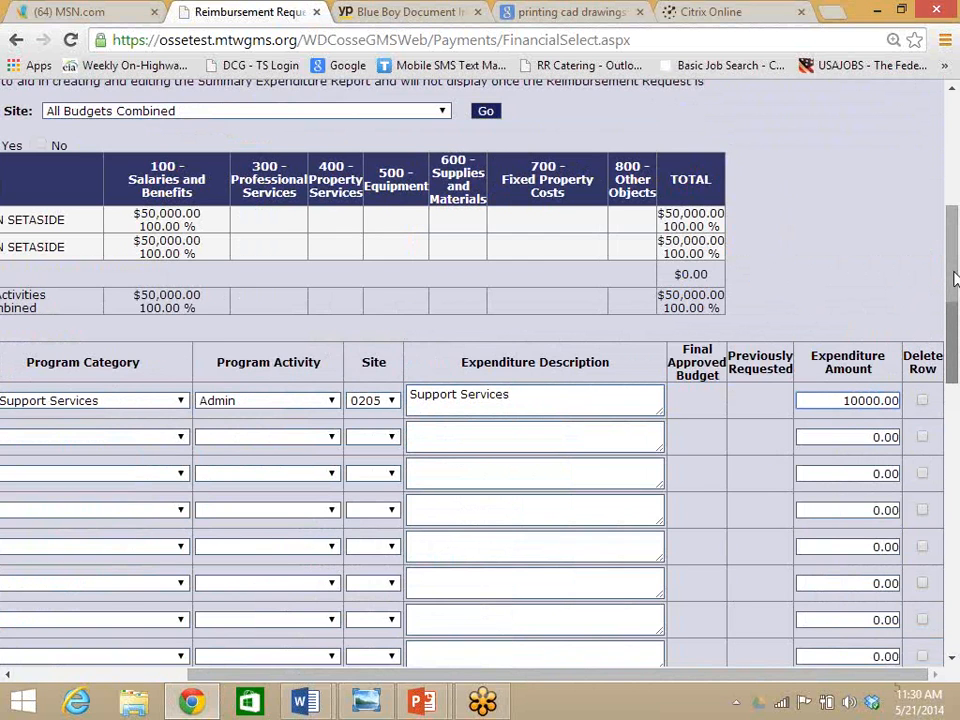
Calculate the reimbursement request's totals and check the sub-total and total below the expenditure rows
drag(955, 278, 950, 470)
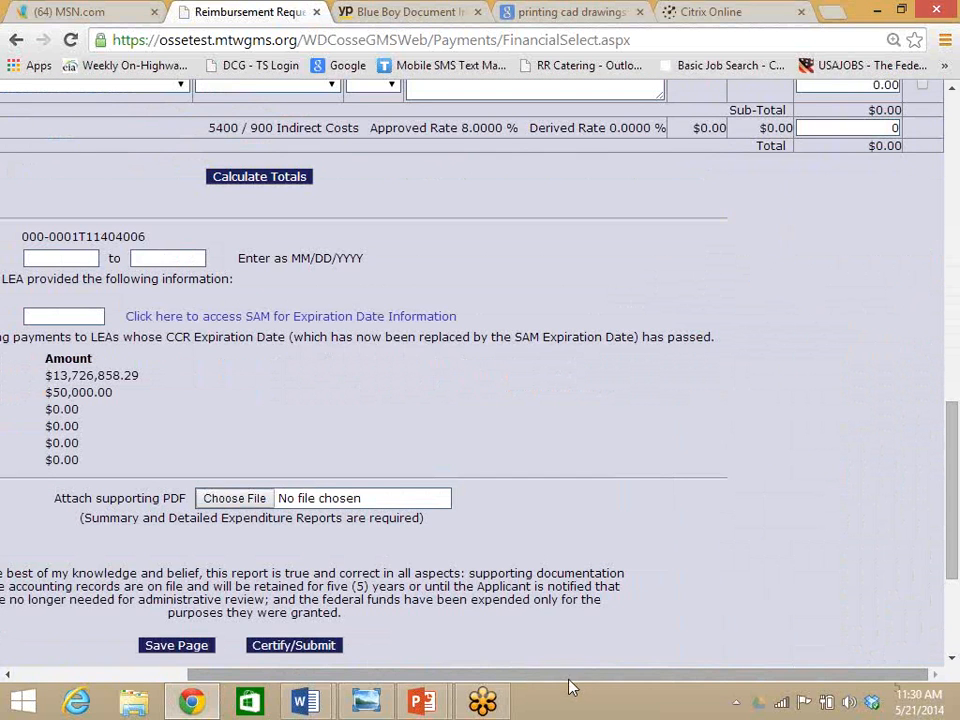
drag(426, 674, 245, 673)
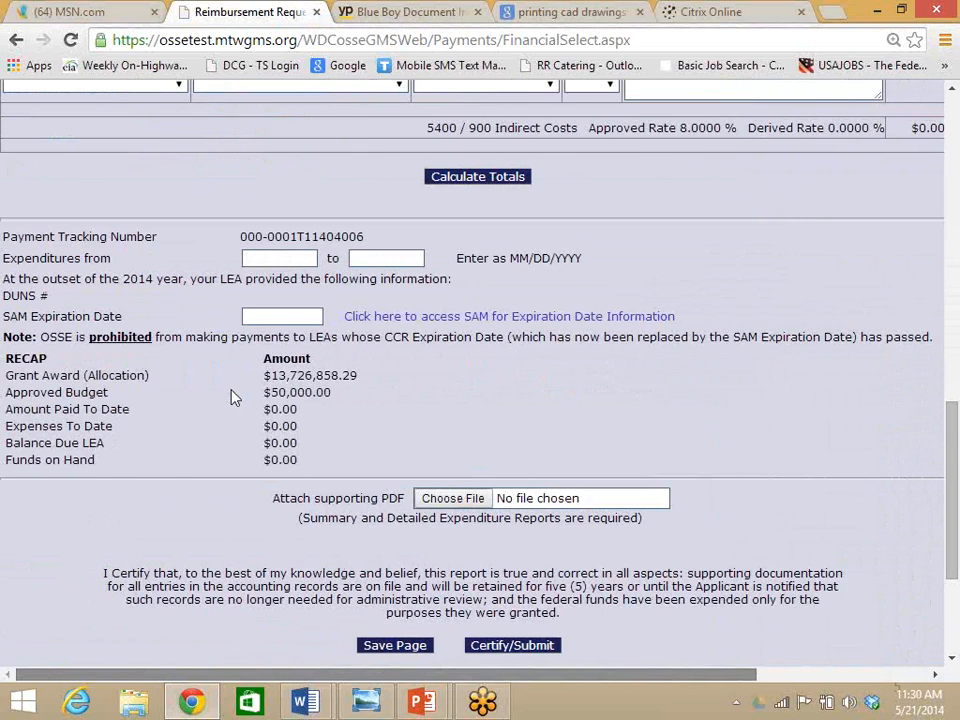
click(303, 258)
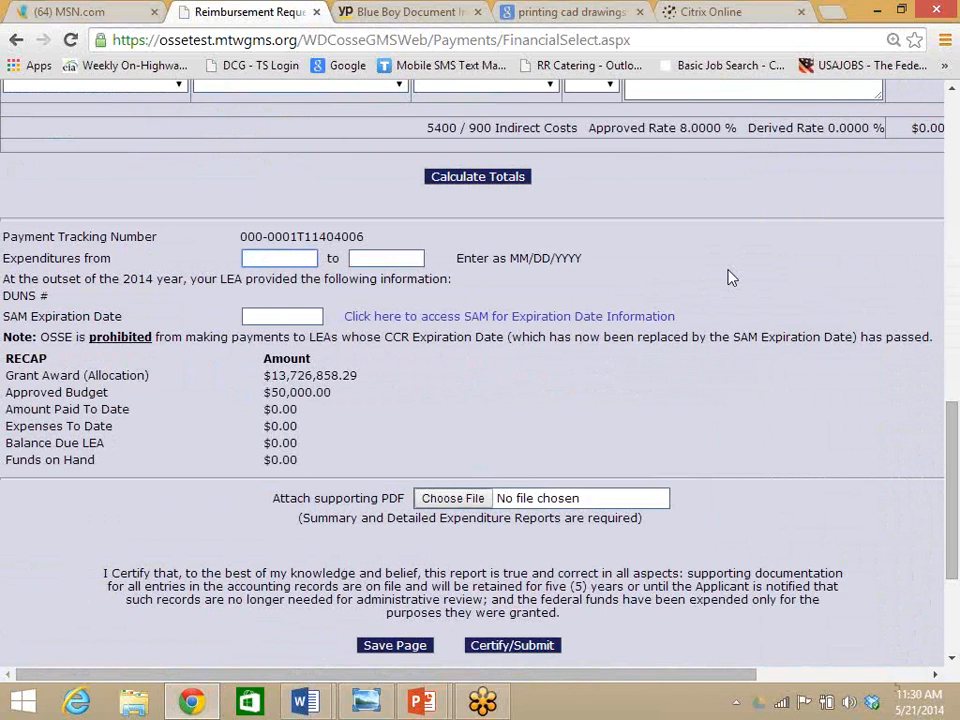
click(955, 92)
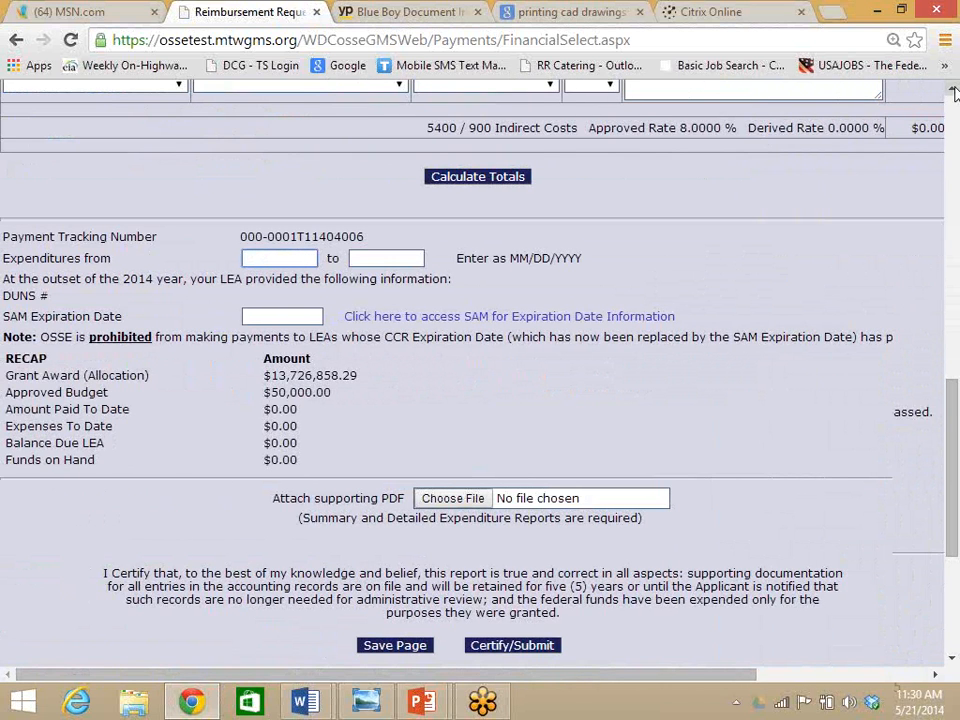
scroll(482, 407, up, 3)
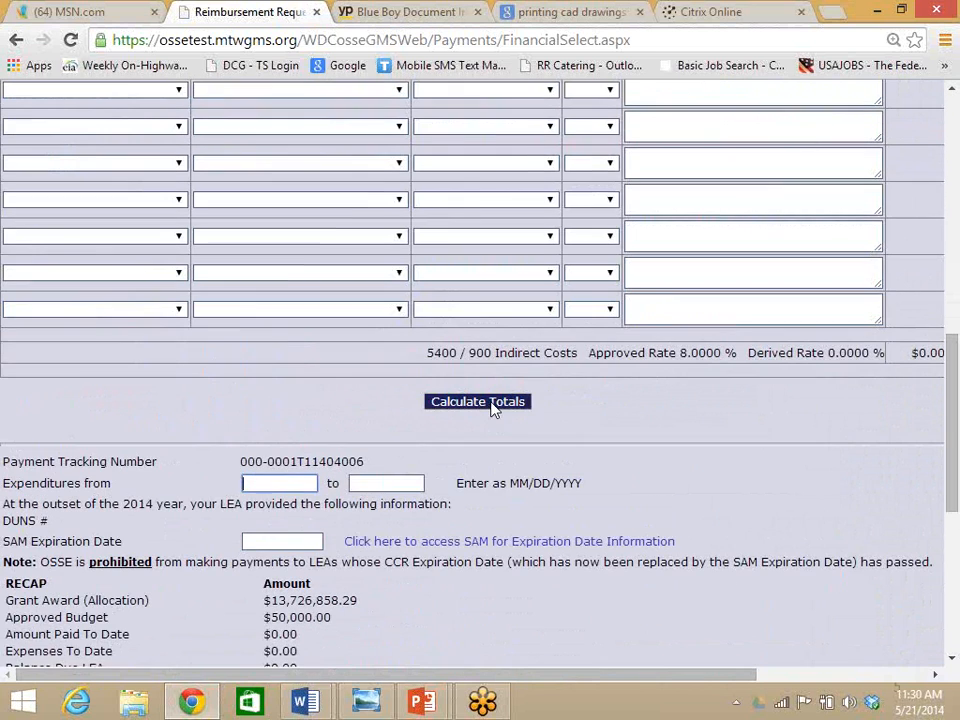
click(492, 403)
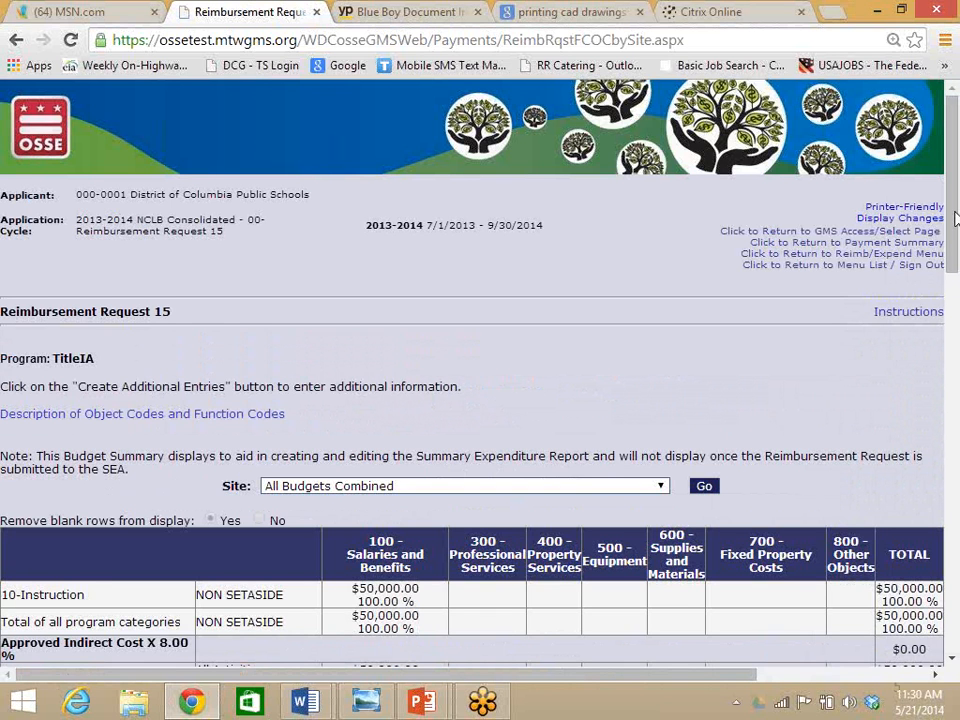
scroll(938, 340, down, 4)
scroll(938, 340, down, 5)
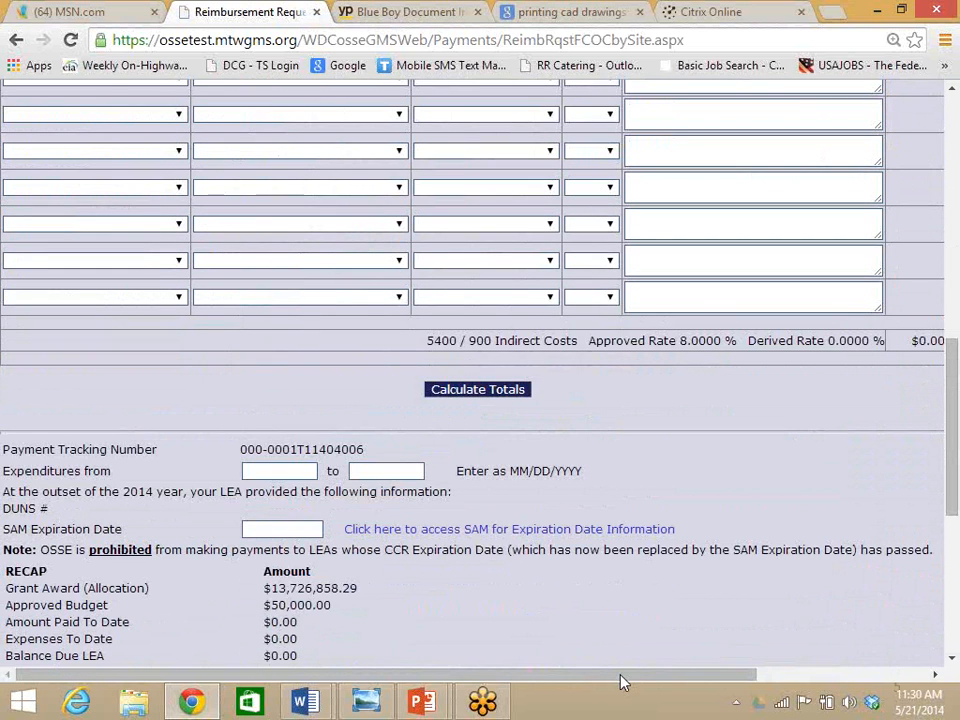
drag(620, 677, 805, 677)
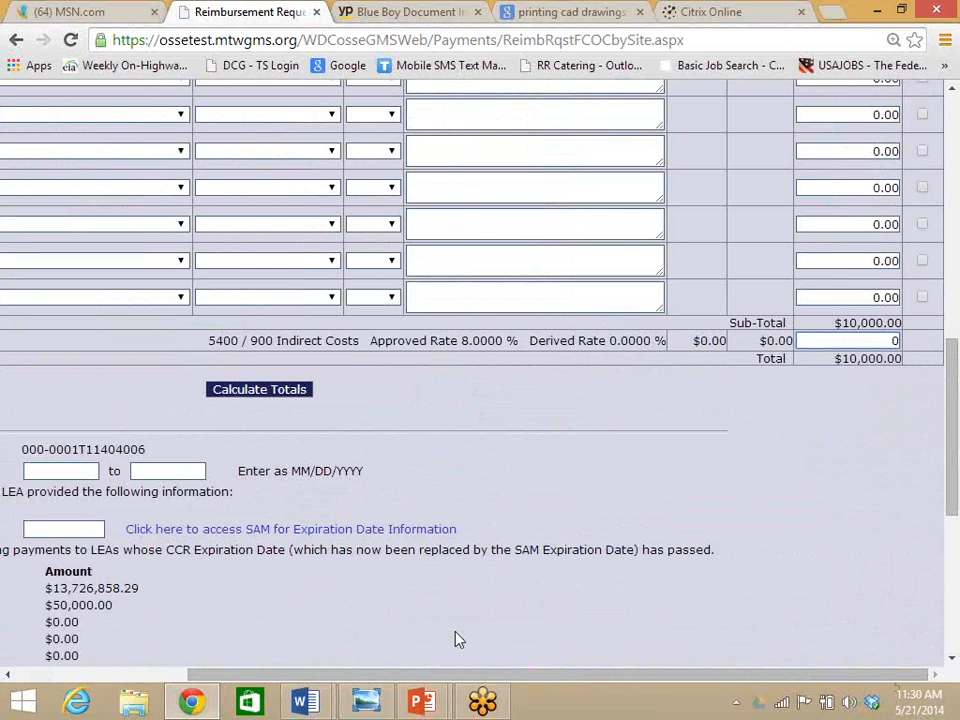
Set the expenditure period from 05/01/2014 to 05/31/2014
drag(489, 672, 337, 487)
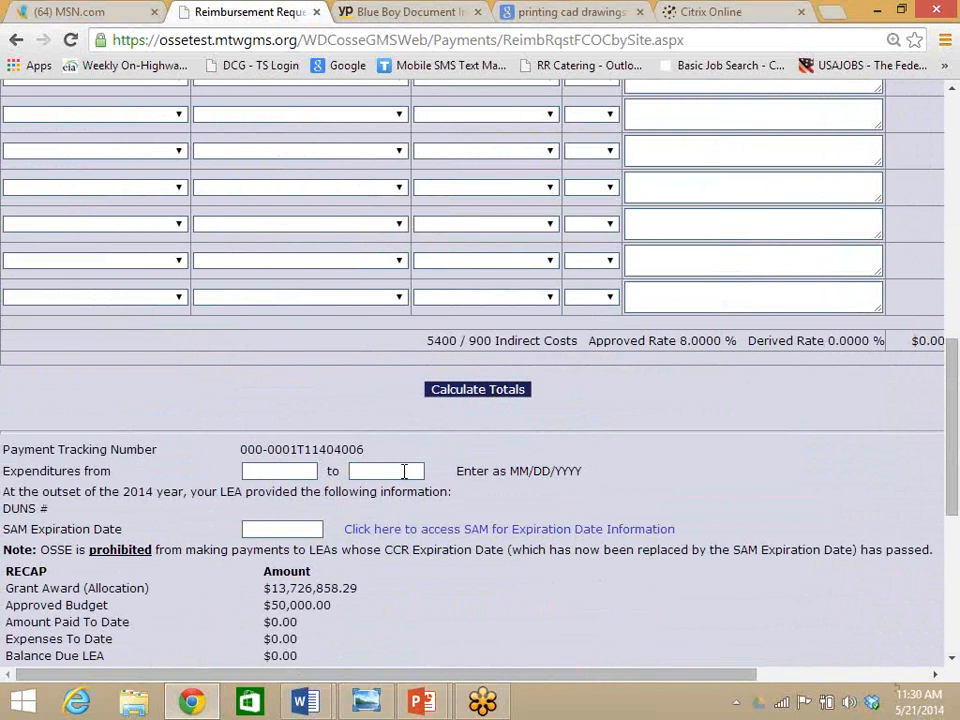
click(283, 470)
text(05)
key(Down)
key(Return)
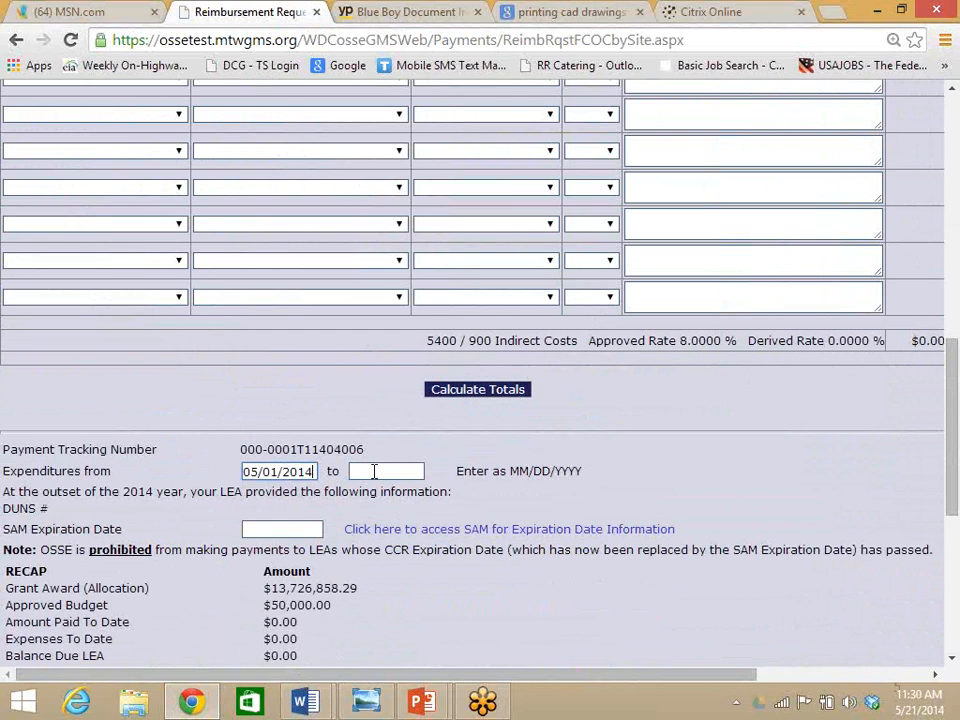
click(372, 469)
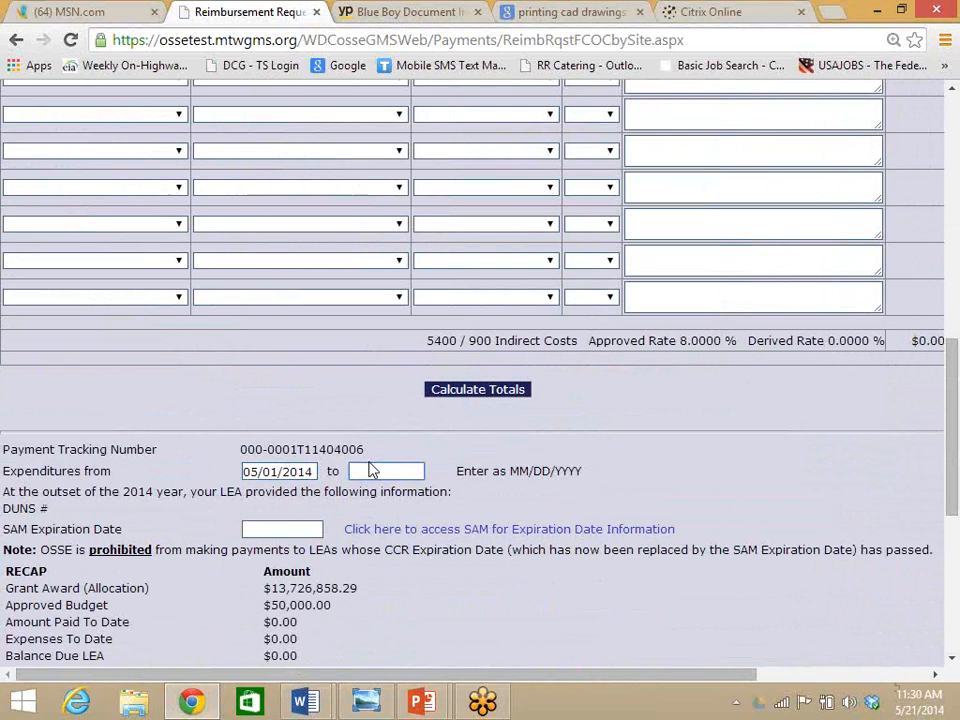
text(05)
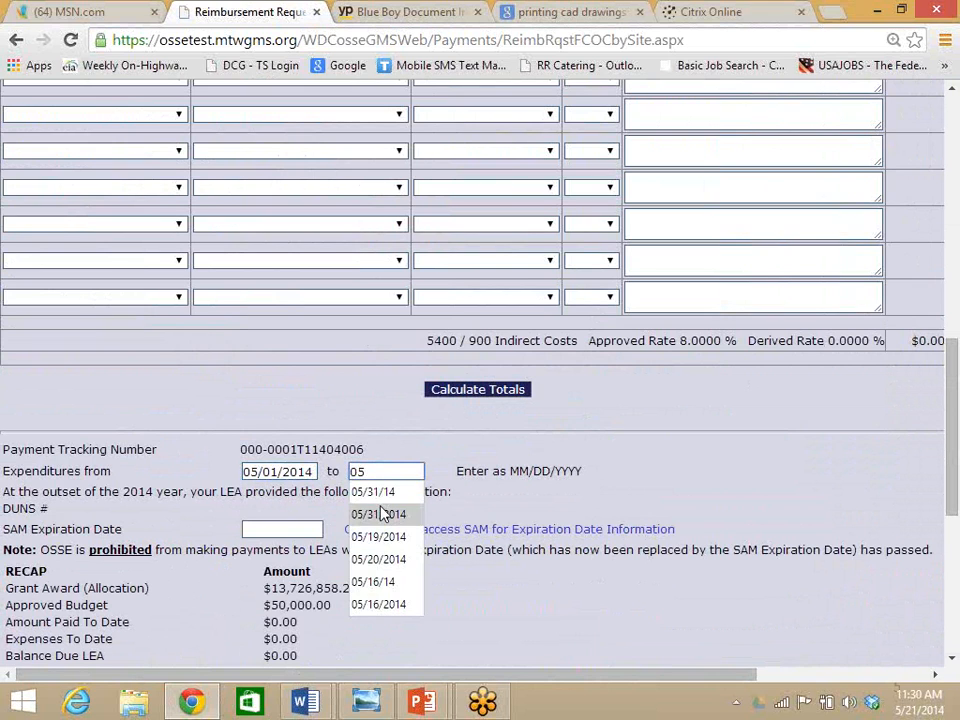
click(380, 513)
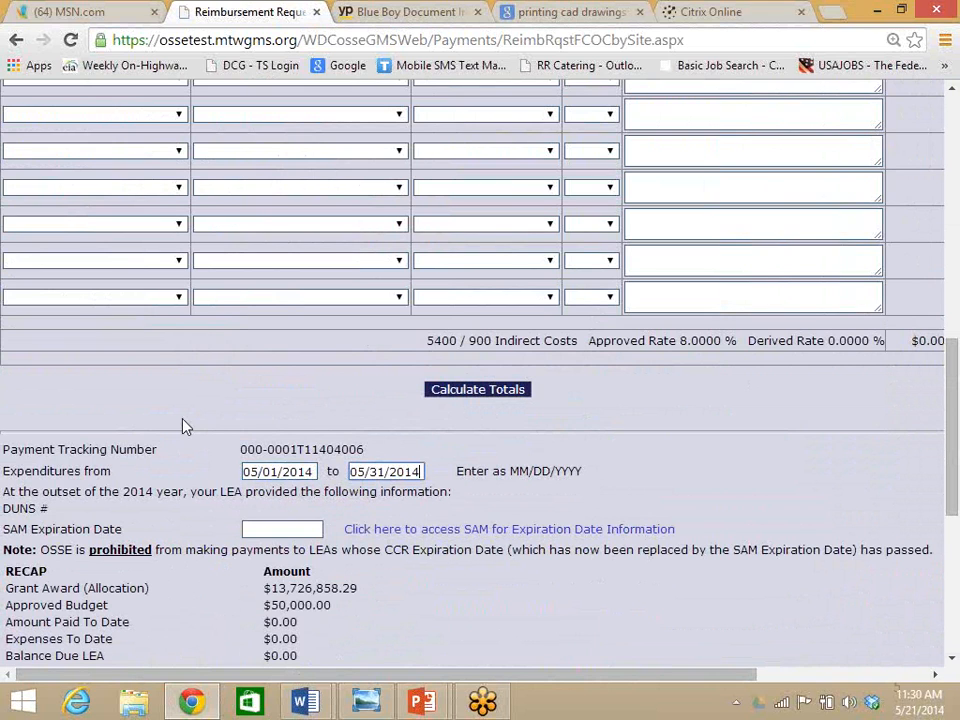
Enter 11/15/14 as the SAM expiration date and try to save the reimbursement request page
click(285, 527)
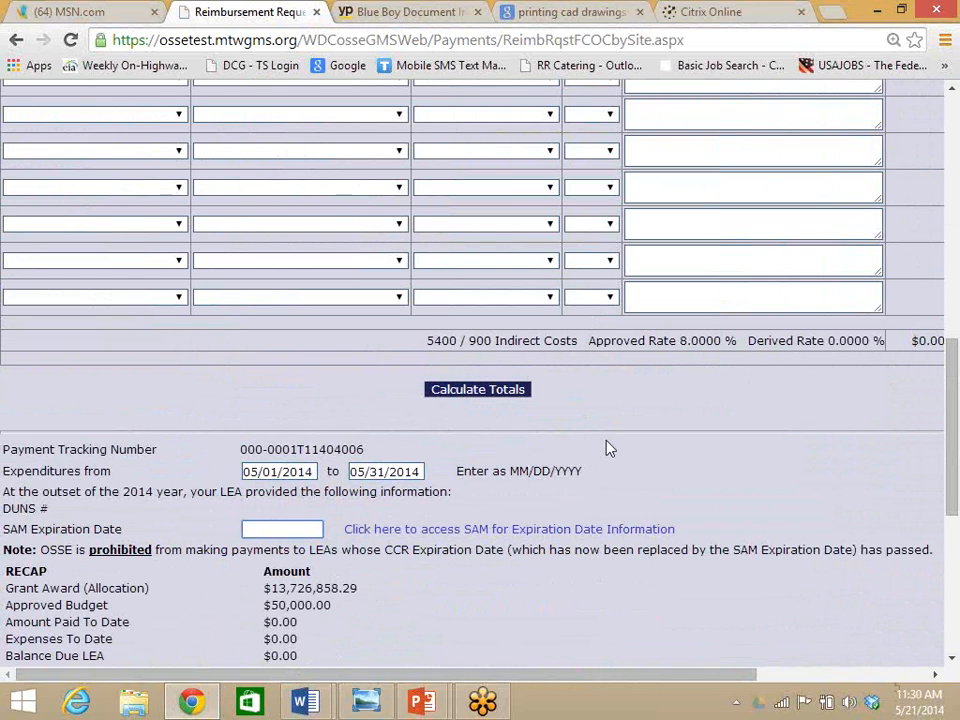
click(952, 658)
scroll(320, 433, down, 1)
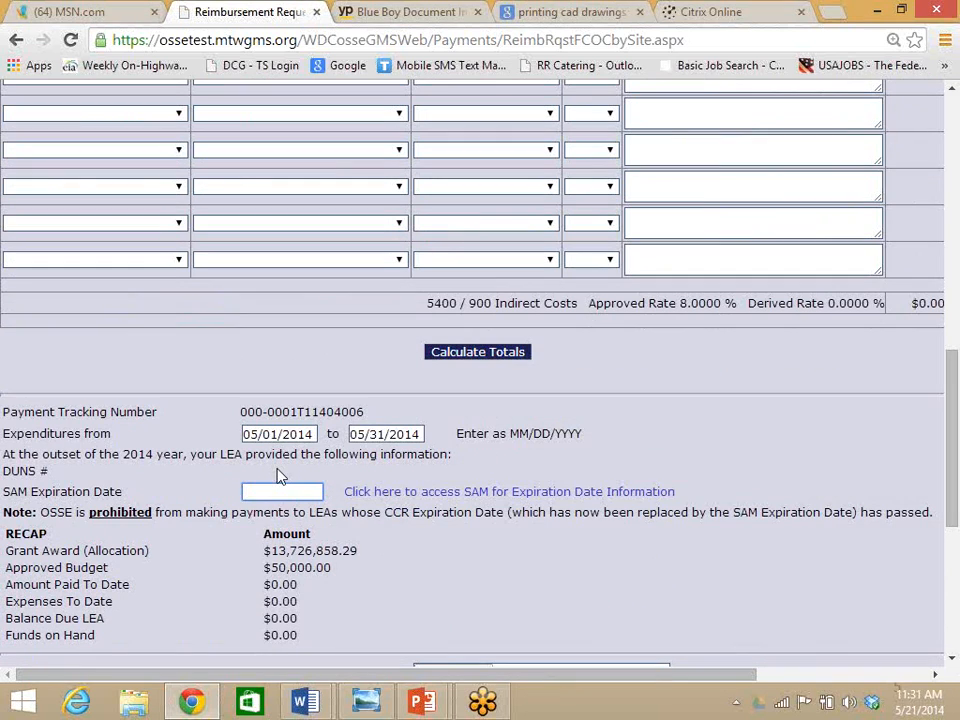
text(11/15/14)
click(953, 206)
drag(953, 262, 957, 537)
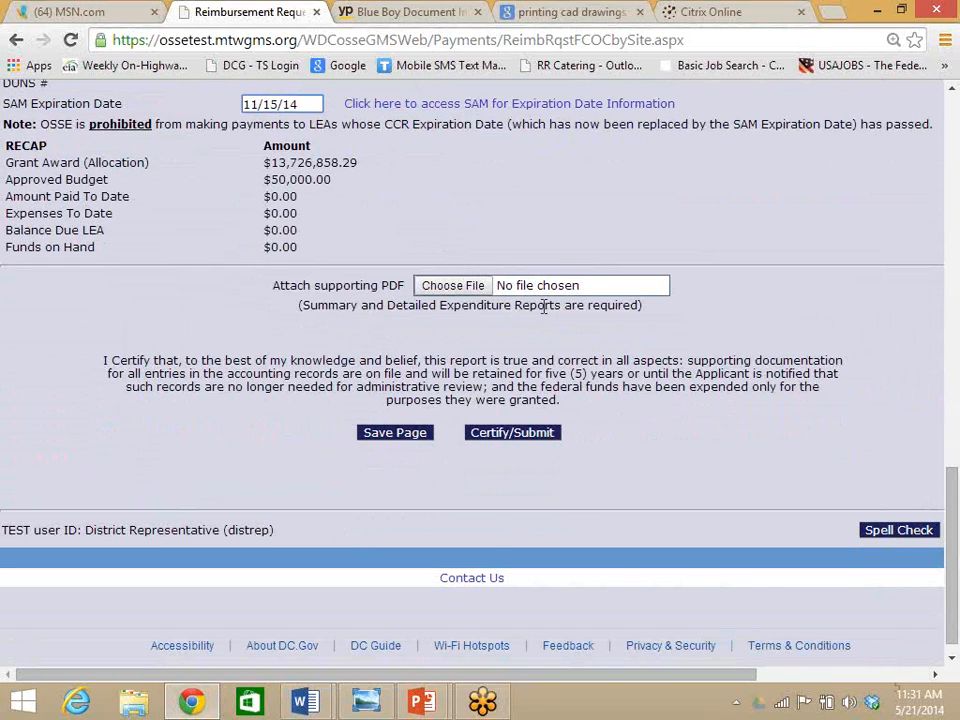
click(391, 440)
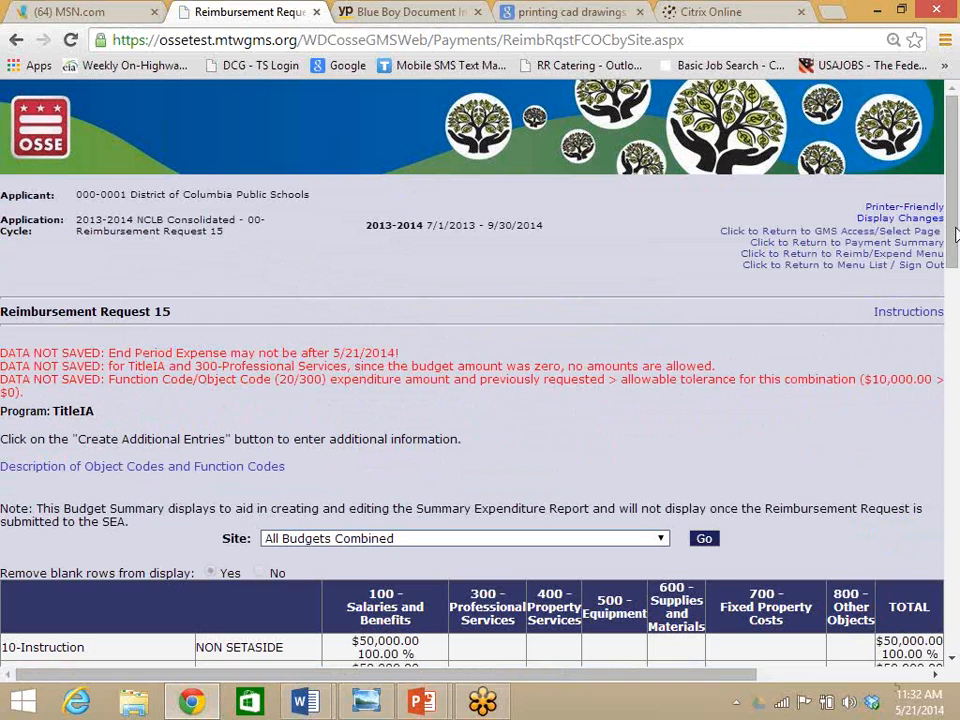
Change the first expenditure row to budget category 100-Salaries and Benefits, program category 10-Instruction and program activity NON SETASIDE
drag(955, 233, 955, 301)
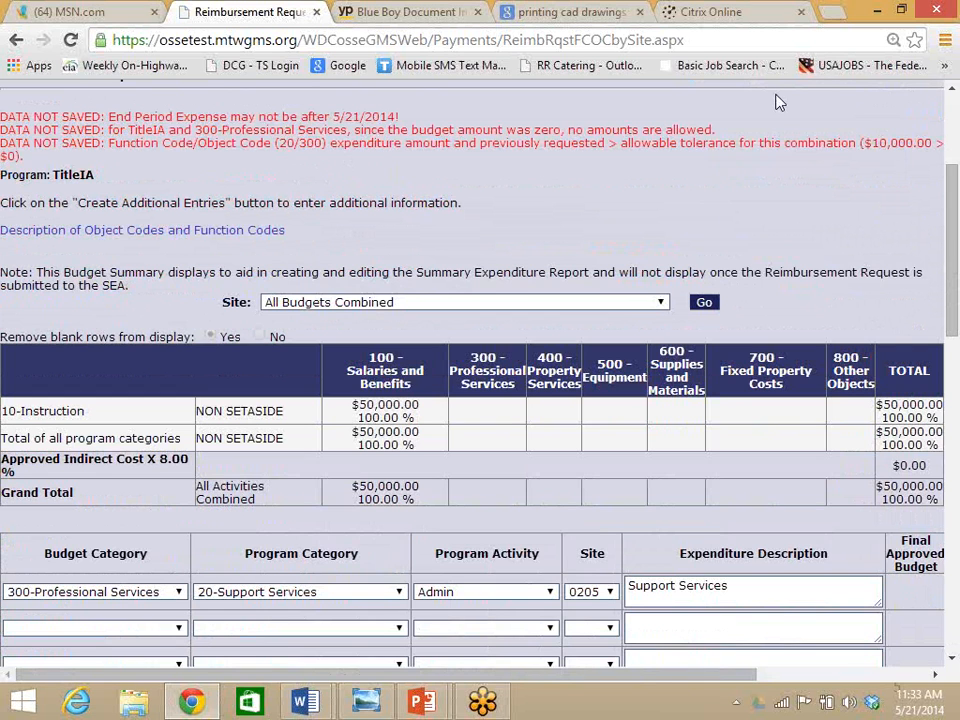
drag(953, 229, 958, 260)
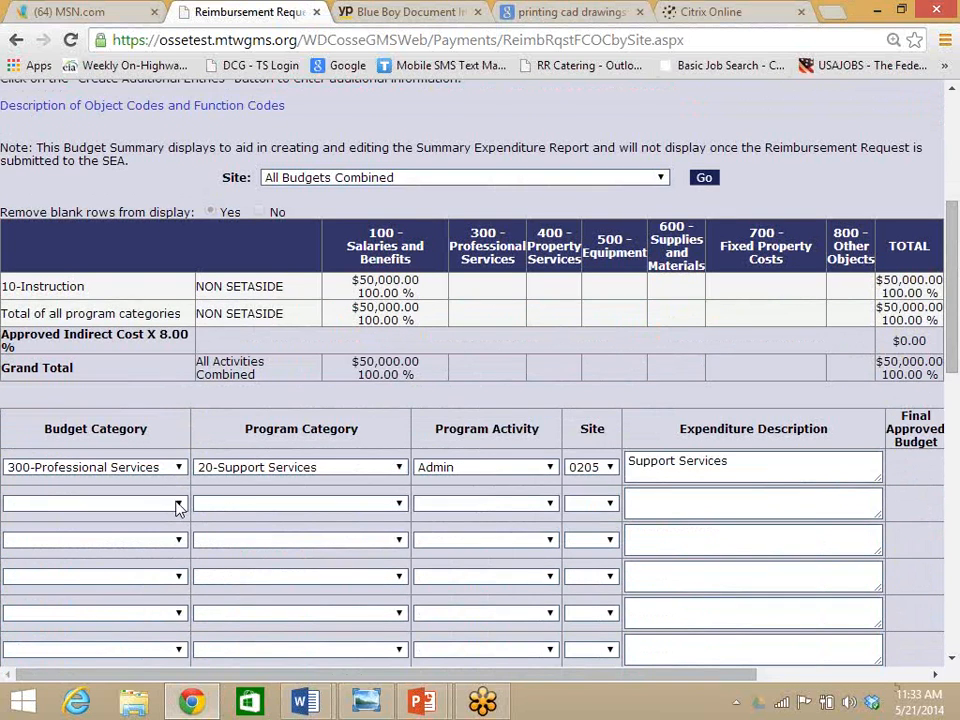
click(177, 506)
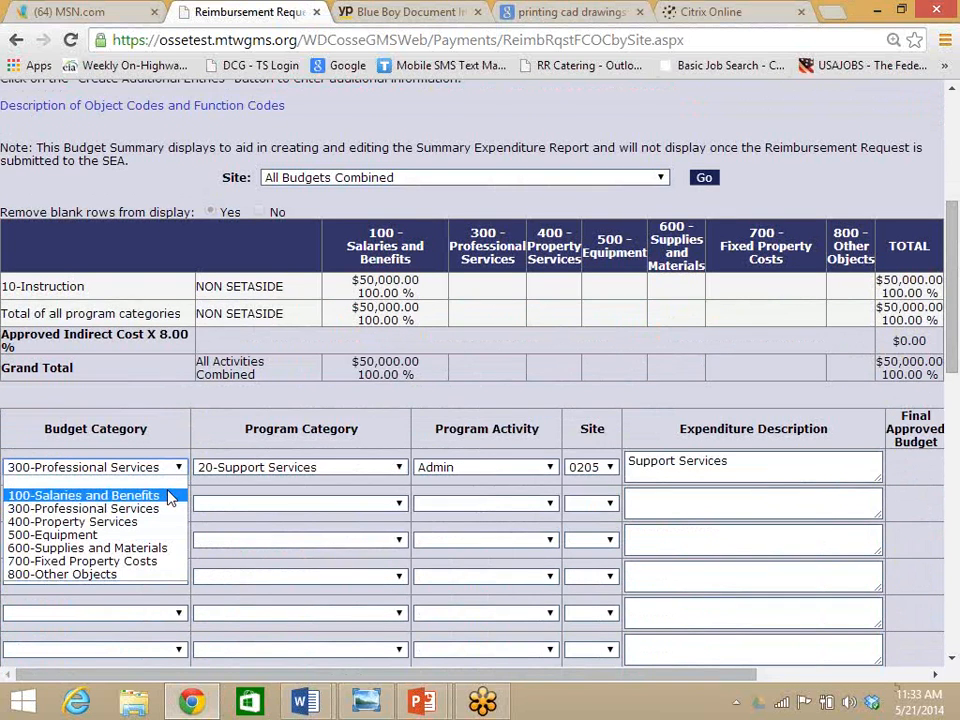
click(170, 496)
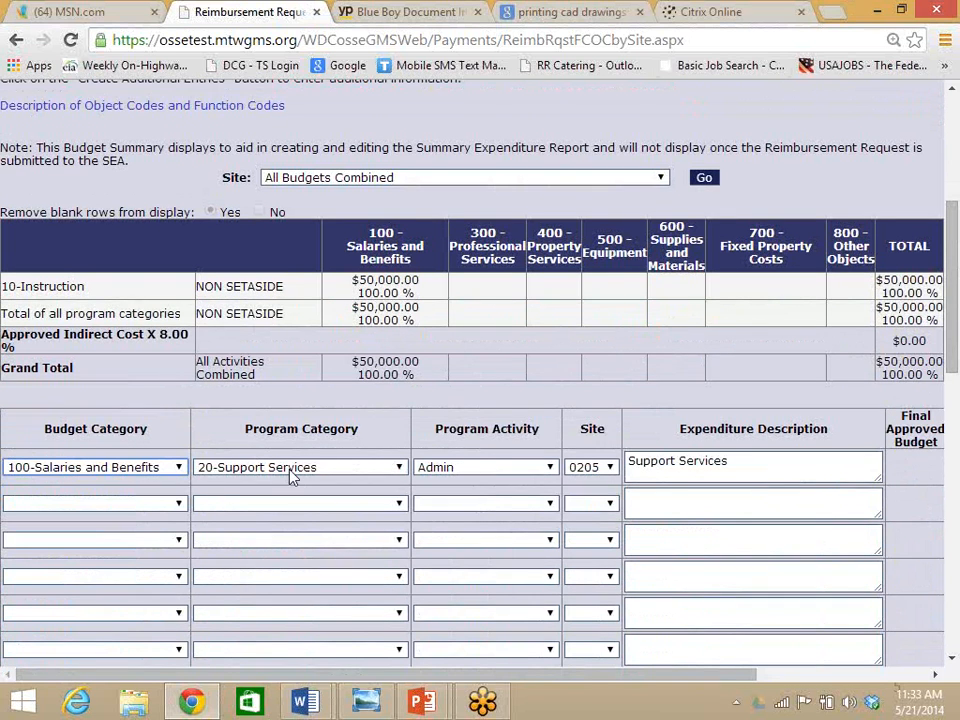
click(400, 468)
click(354, 495)
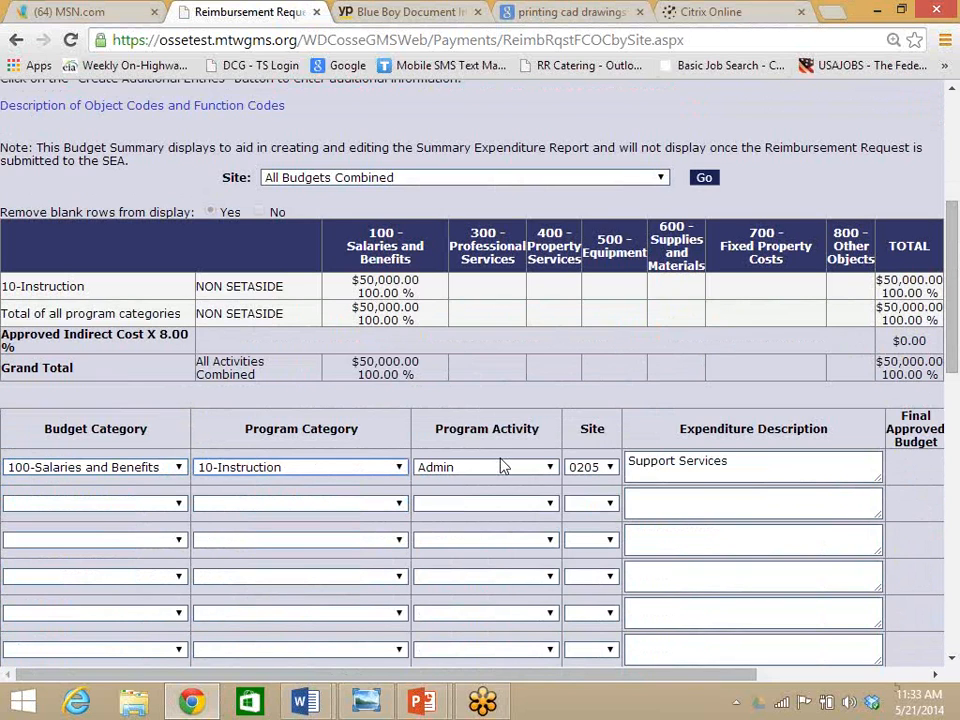
click(553, 474)
click(470, 628)
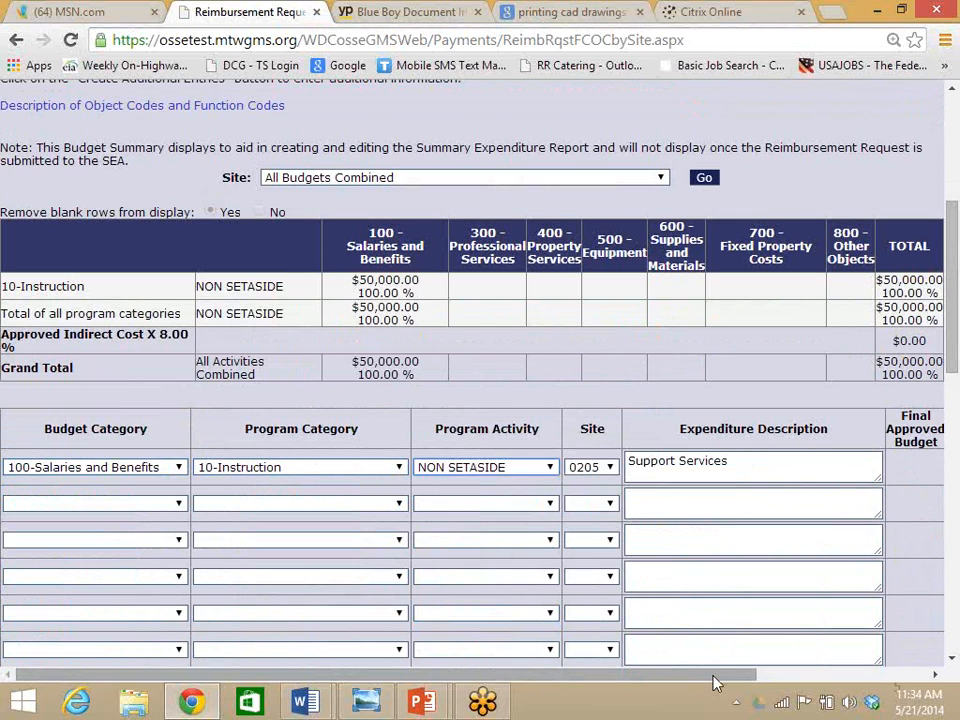
Change the end date of the expenditure period to 05/21/2014
drag(713, 676, 904, 594)
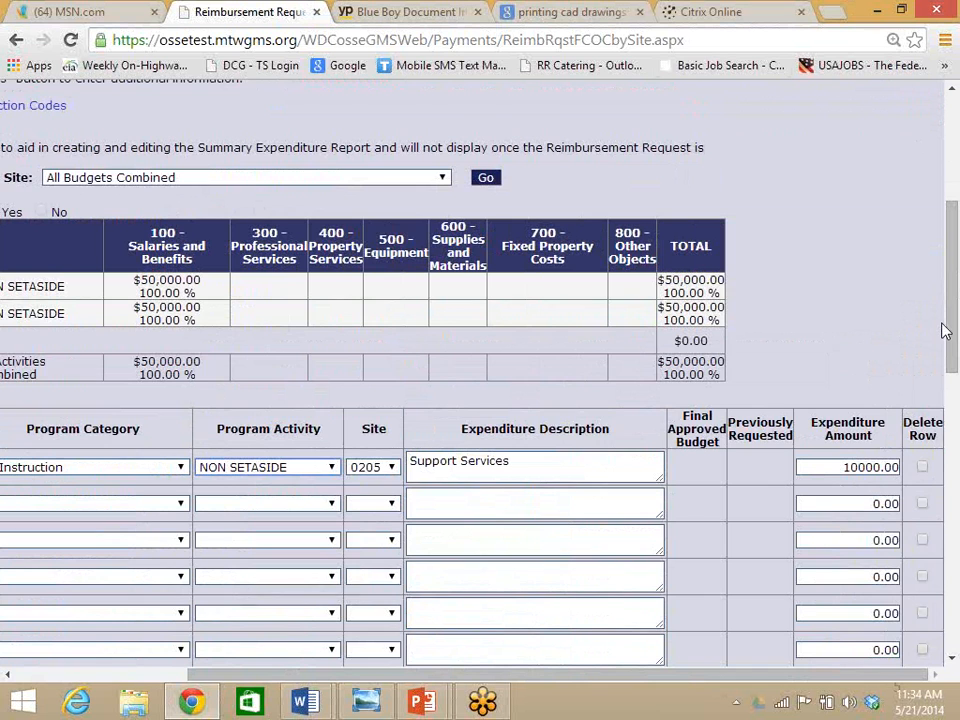
drag(945, 330, 949, 545)
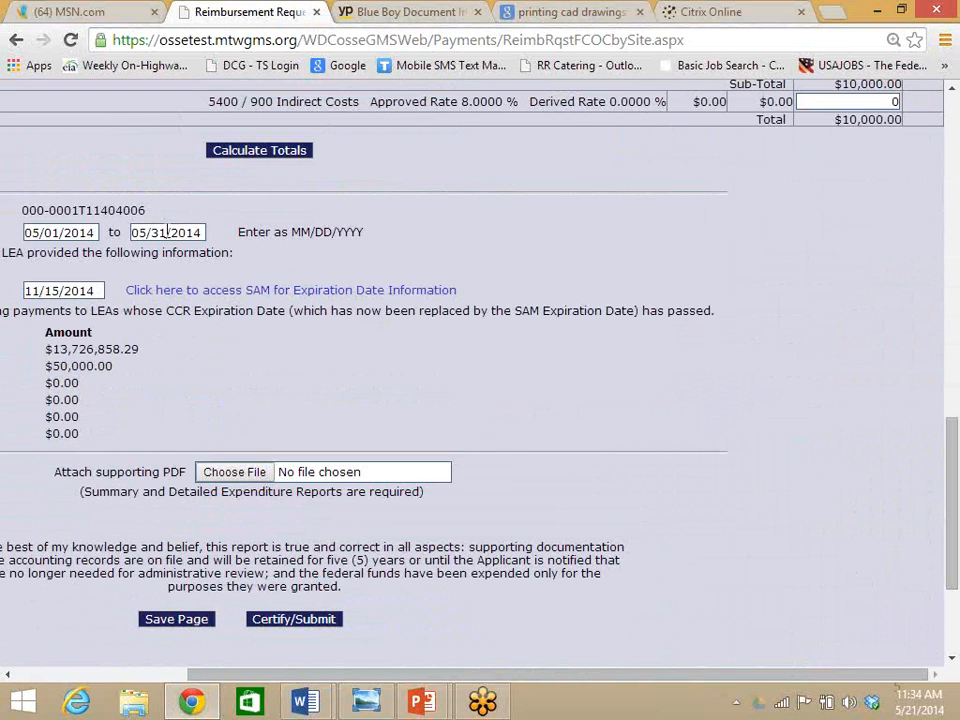
click(167, 231)
key(BackSpace)
key(BackSpace)
text(21)
Attach Test Document.pdf as the supporting PDF, save the page and check the attached documents
click(237, 472)
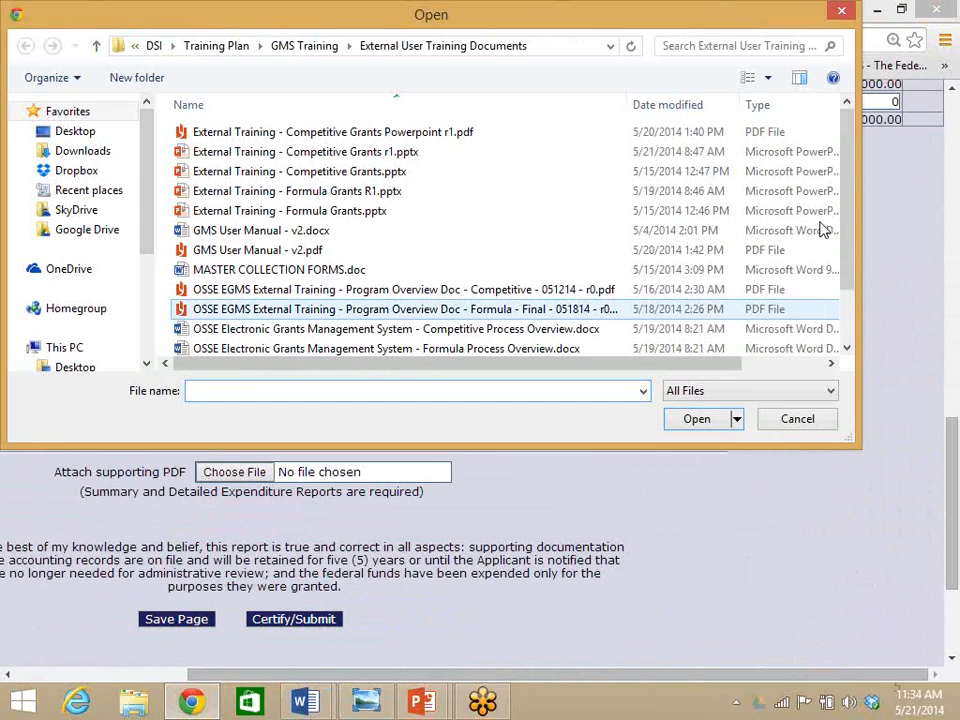
scroll(850, 228, down, 1)
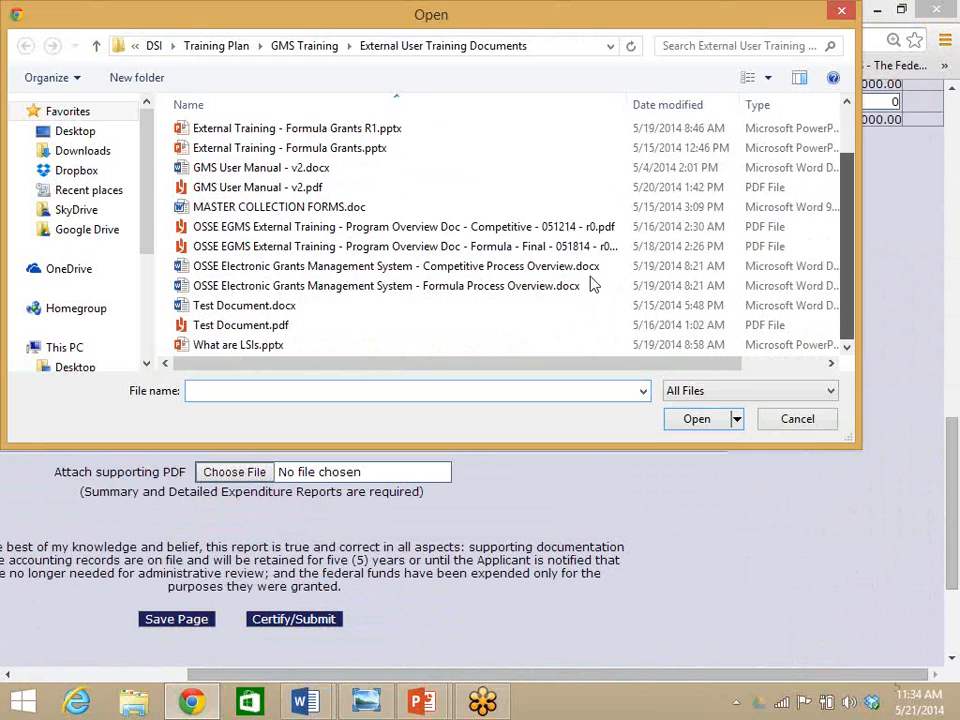
click(283, 327)
key(F2)
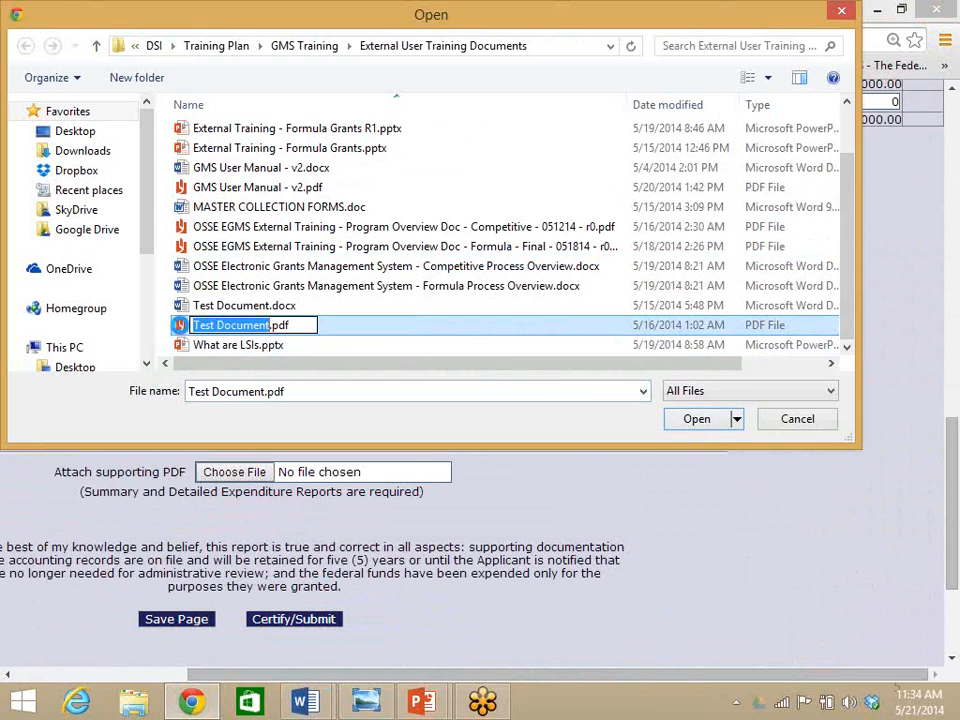
click(680, 418)
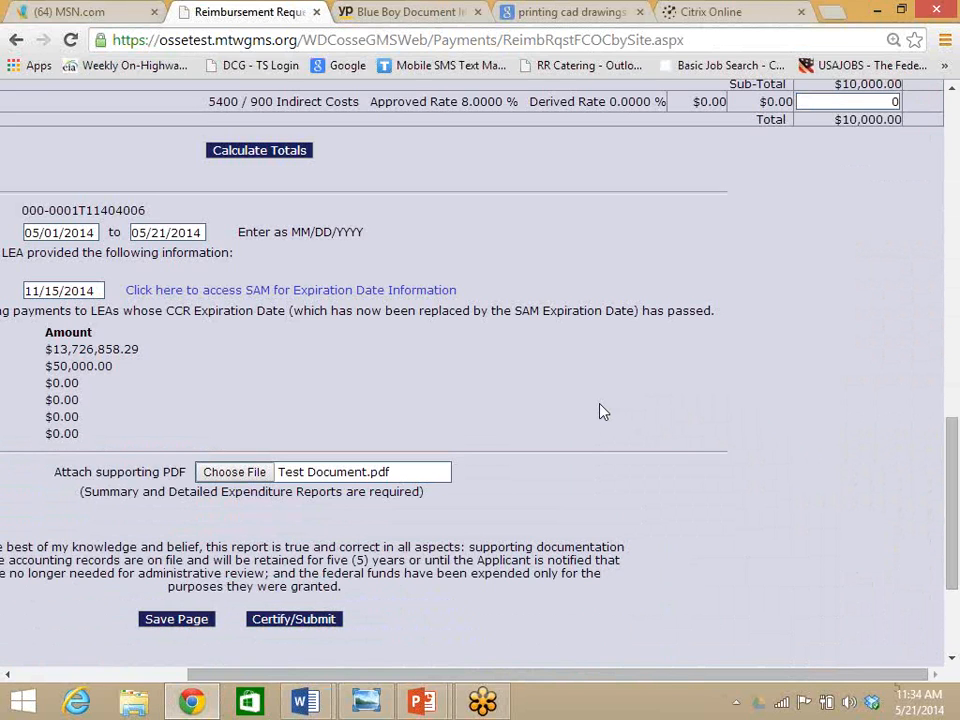
click(177, 620)
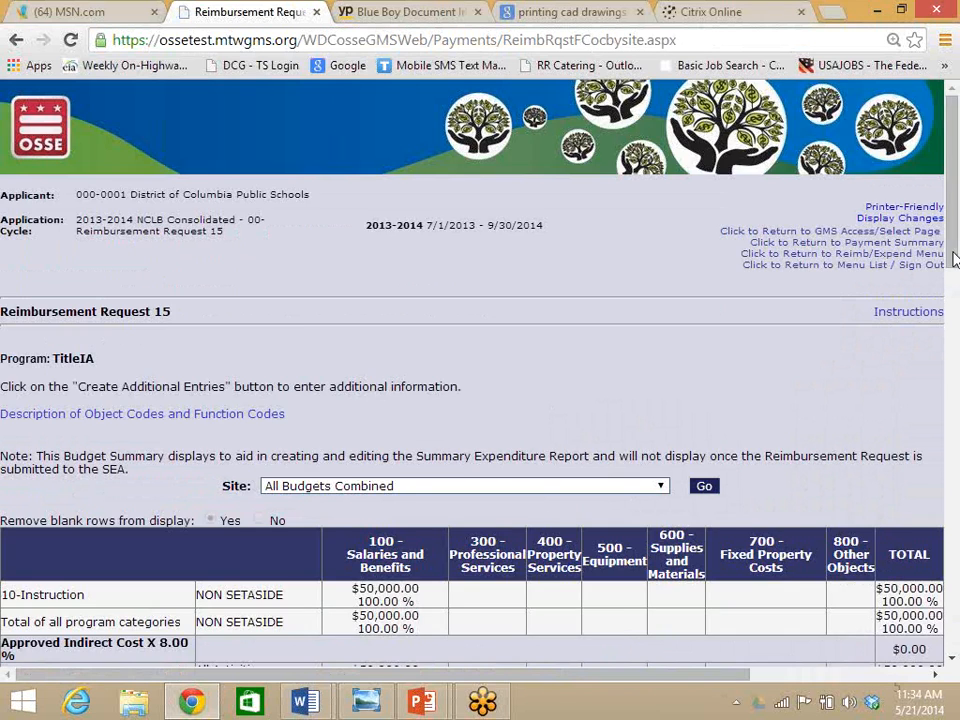
drag(952, 257, 938, 563)
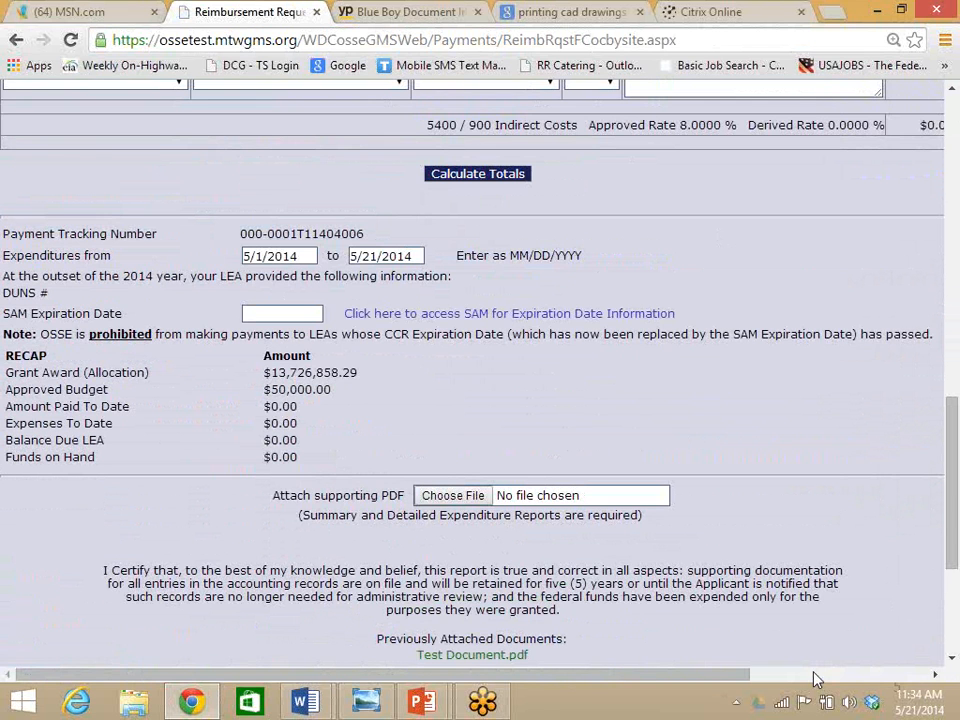
click(950, 661)
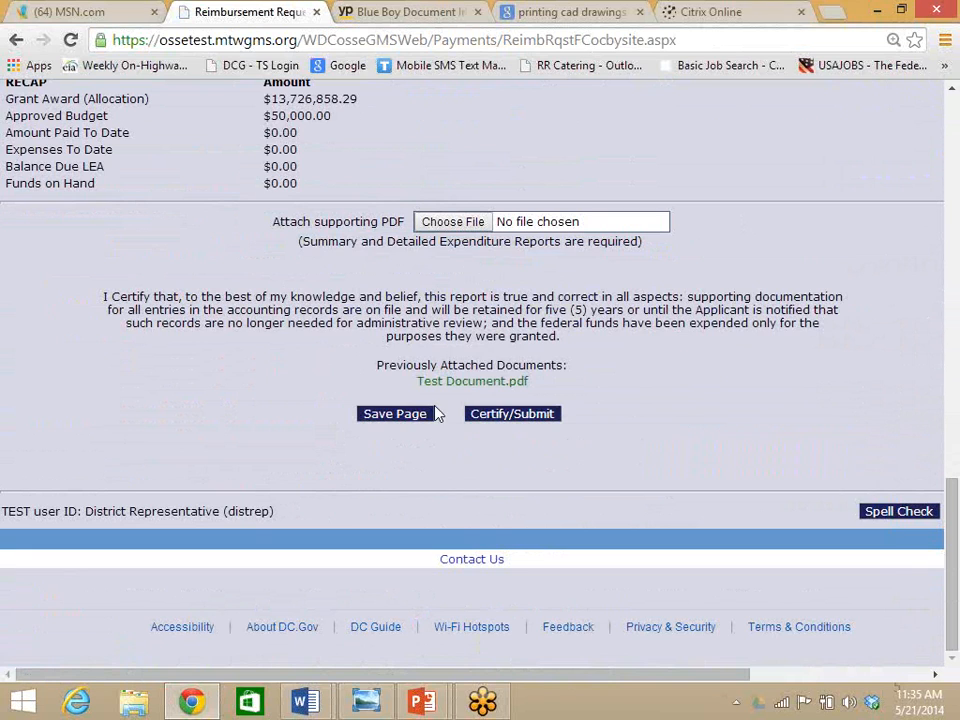
Try to certify and submit the reimbursement request, then enter 11/15/2014 as the SAM expiration date and save the page
click(510, 415)
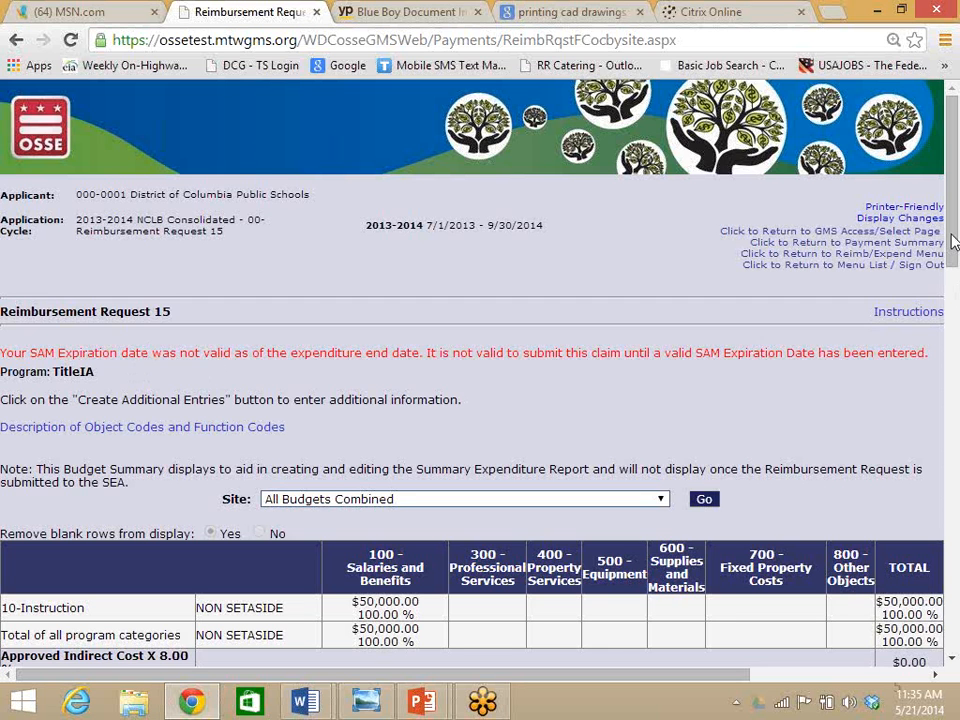
drag(951, 240, 953, 470)
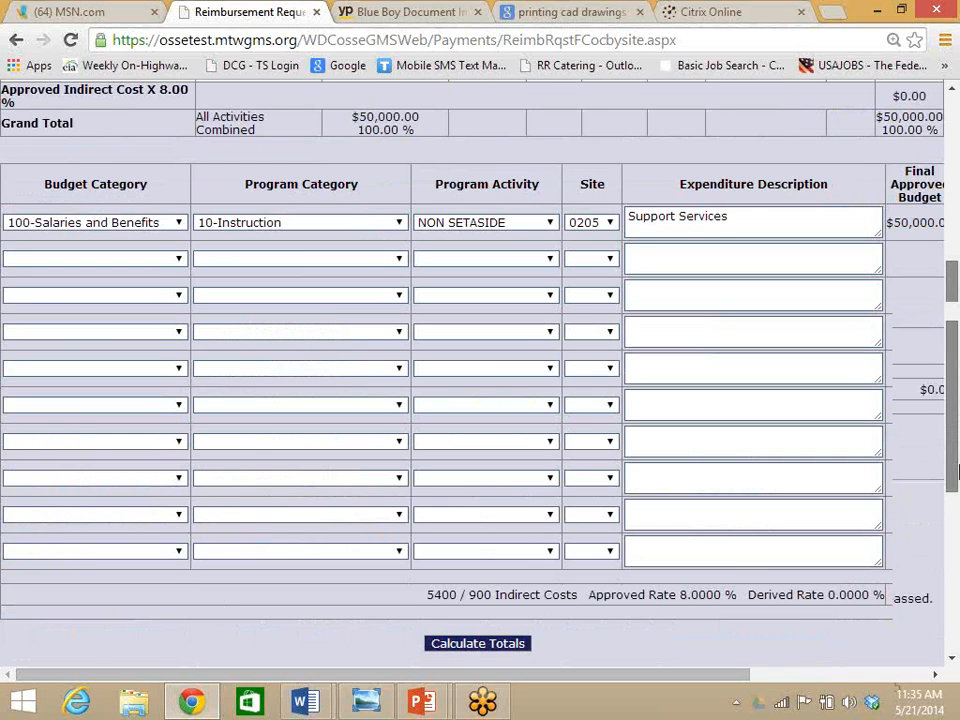
scroll(351, 392, down, 4)
click(310, 374)
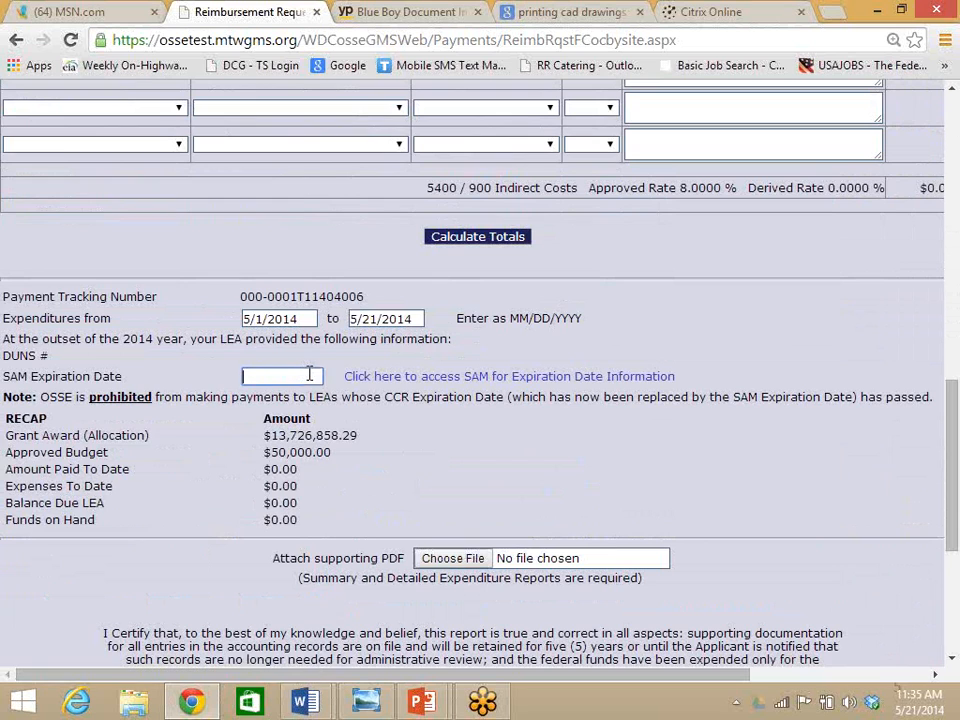
text(11)
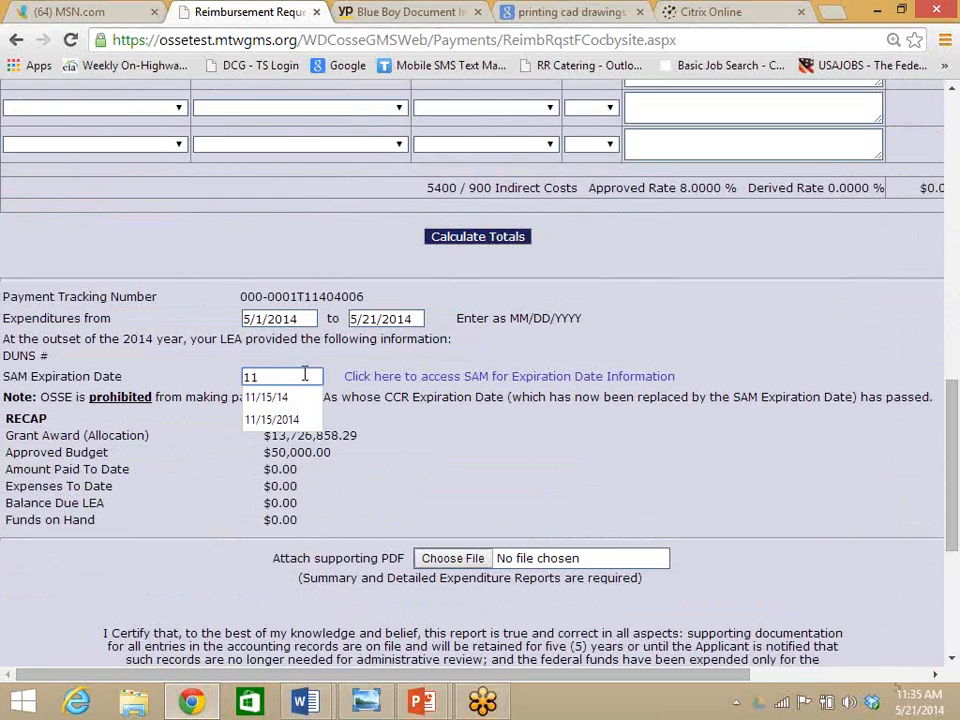
click(307, 414)
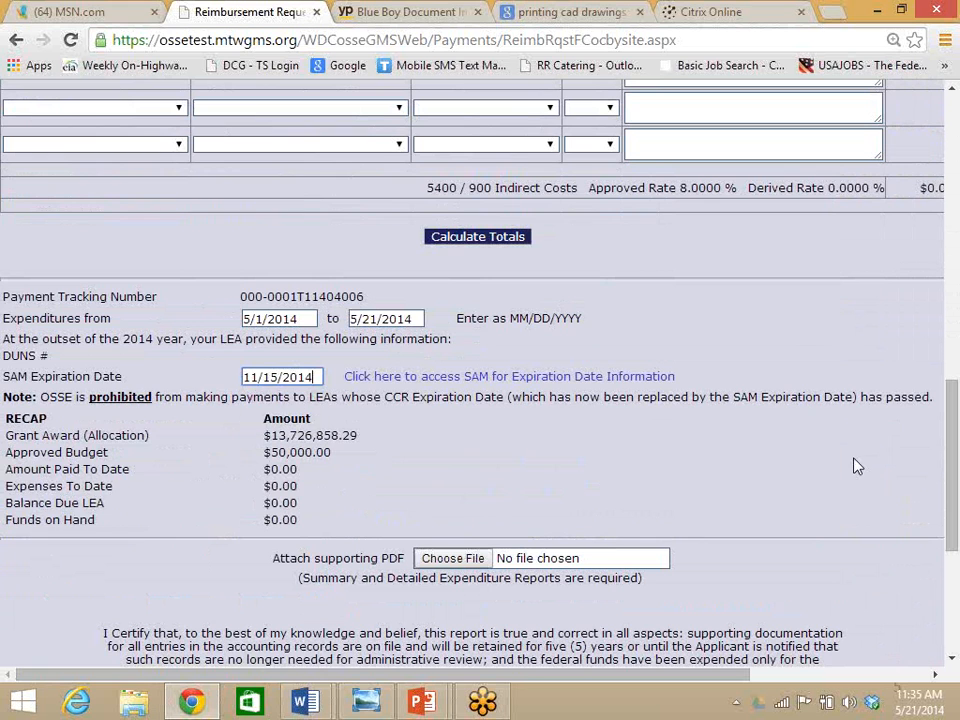
click(953, 662)
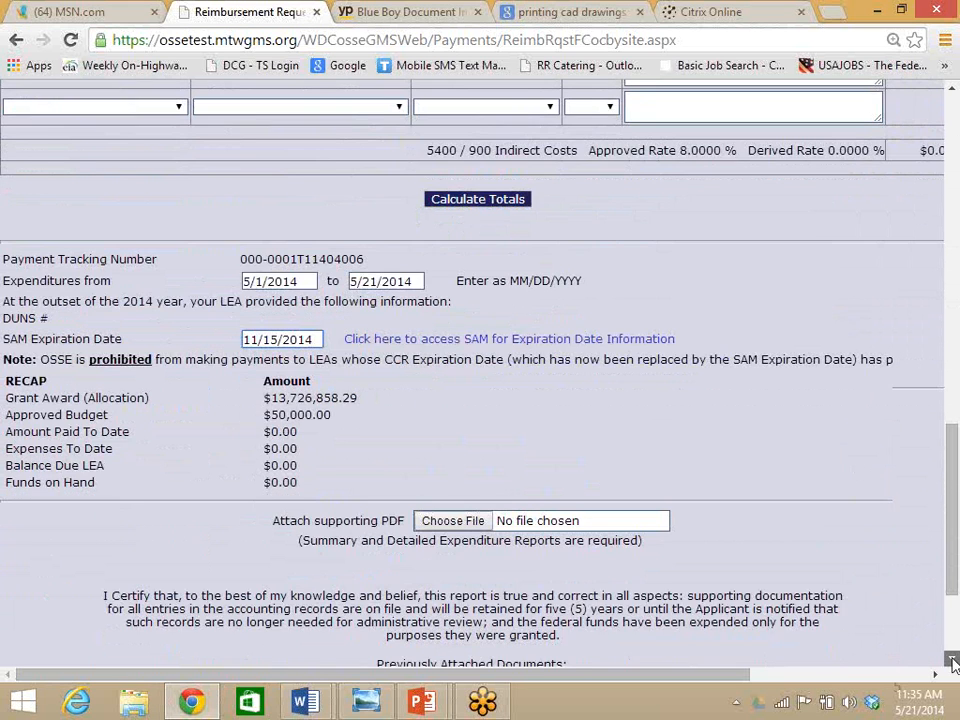
scroll(600, 420, down, 3)
click(395, 414)
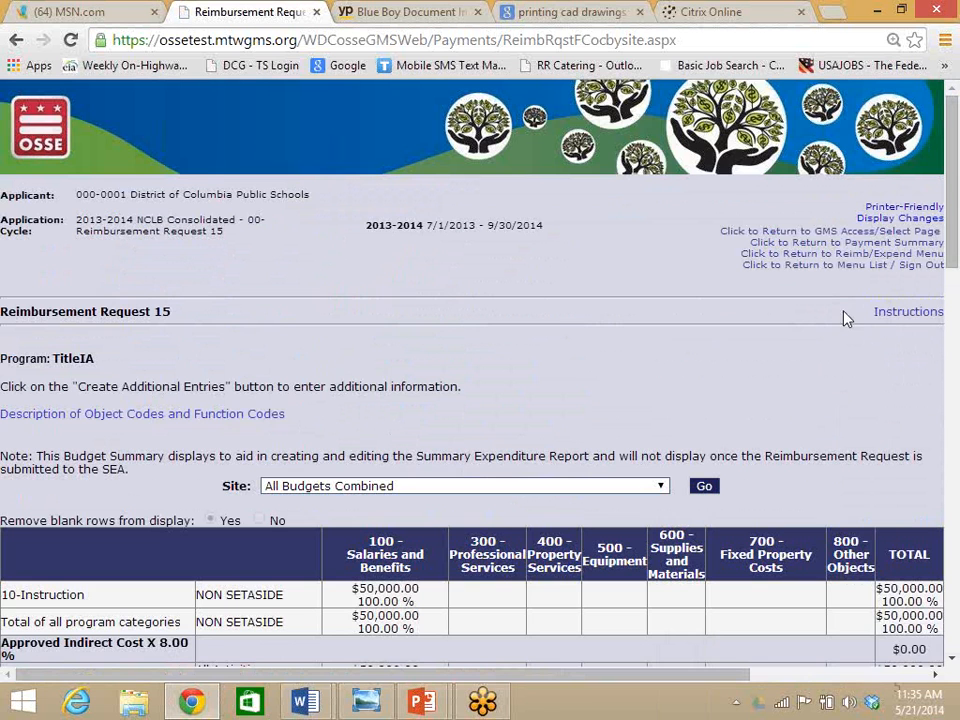
Try again to certify and submit the TitleIA reimbursement request, and save the page
drag(957, 233, 952, 655)
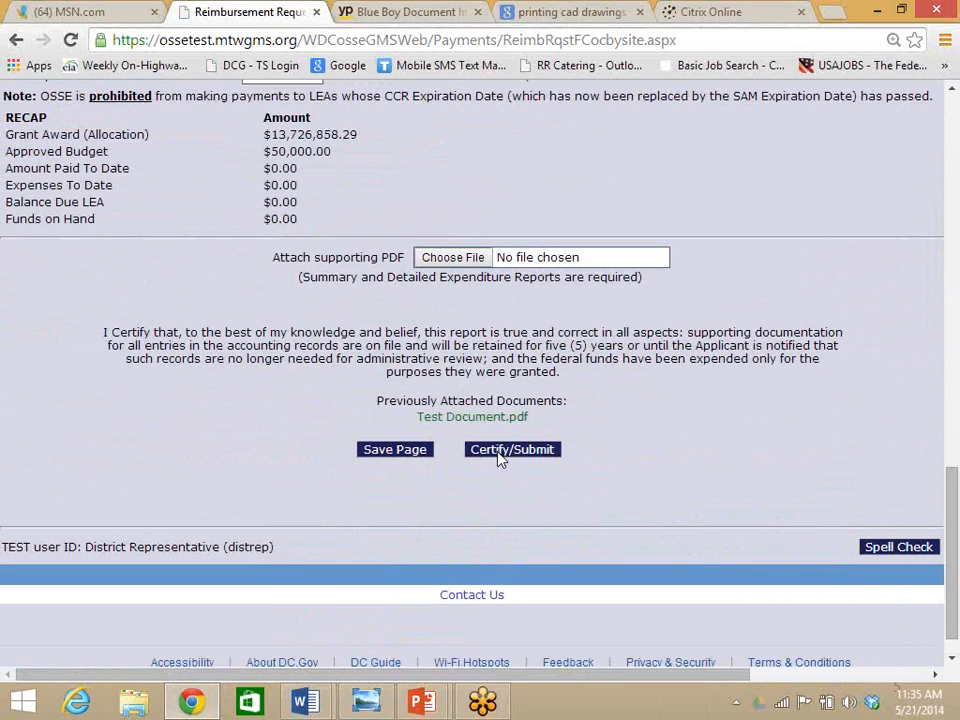
click(501, 452)
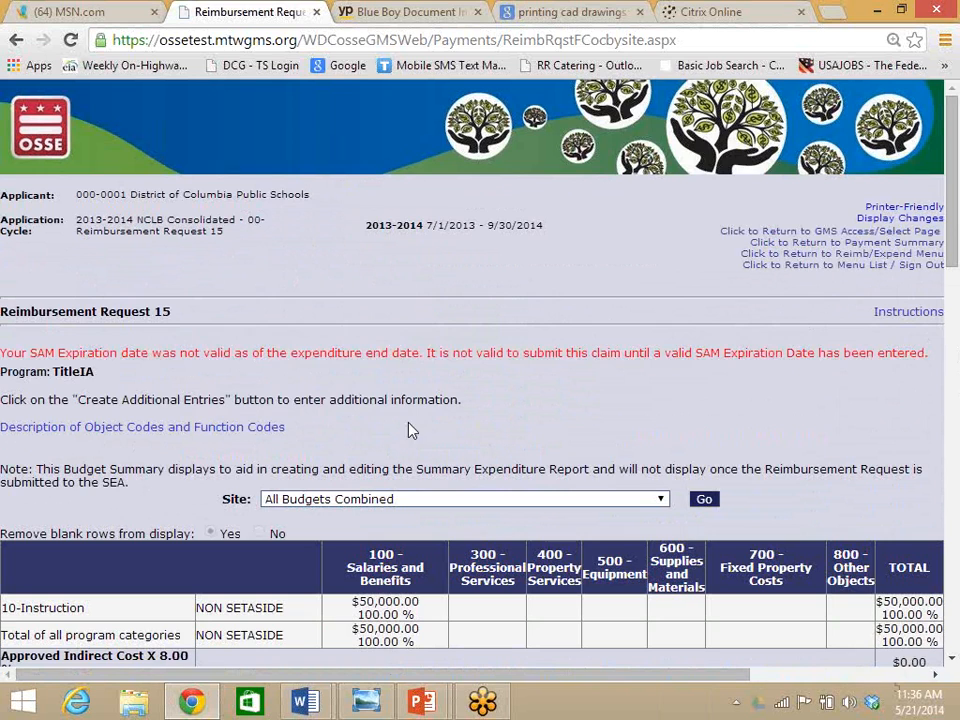
drag(952, 175, 940, 652)
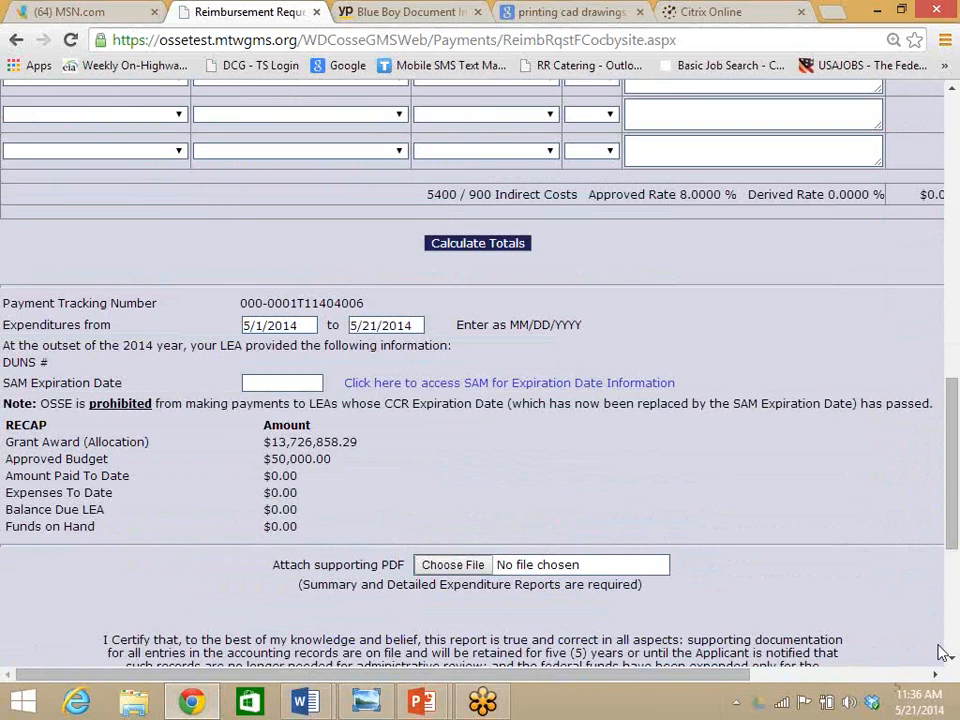
scroll(400, 425, down, 3)
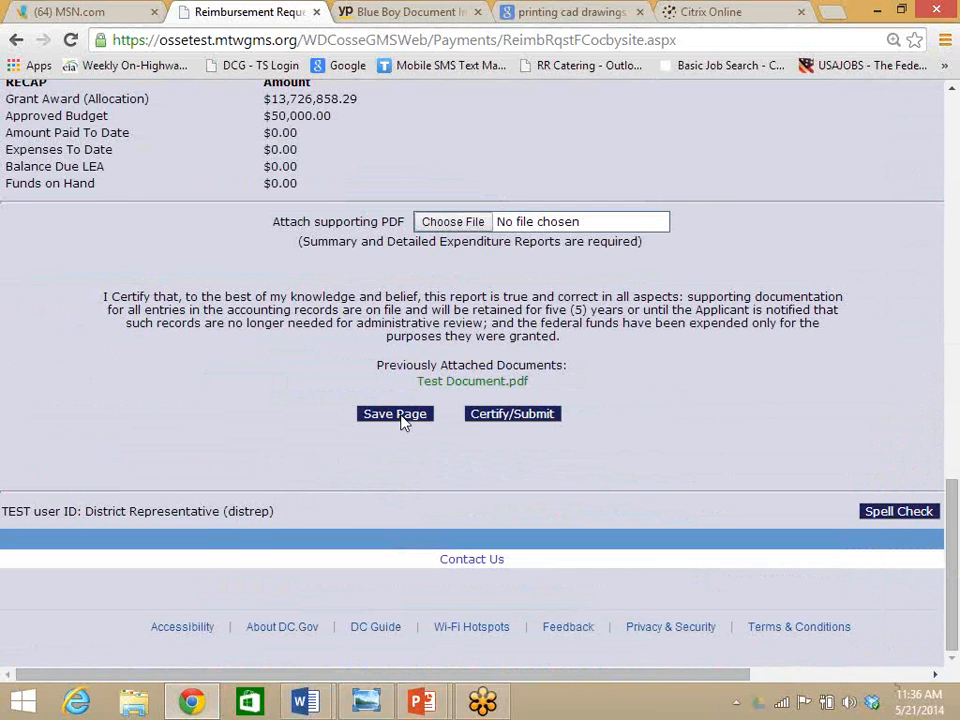
click(402, 420)
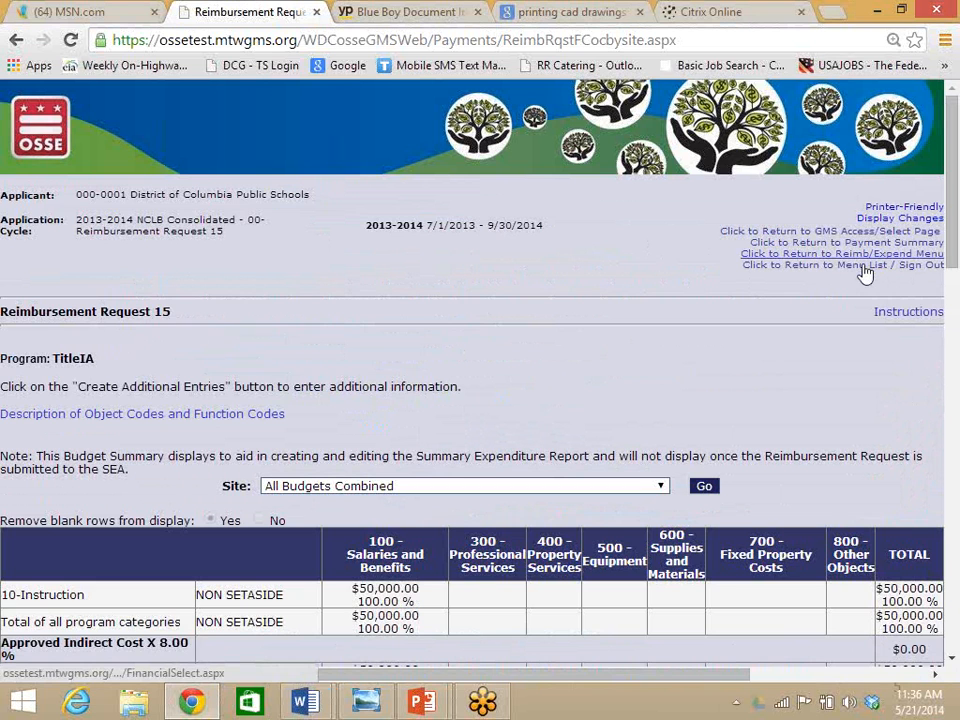
Open the Central Contacts page of the 2014 Central Data application for District of Columbia Public Schools
click(722, 231)
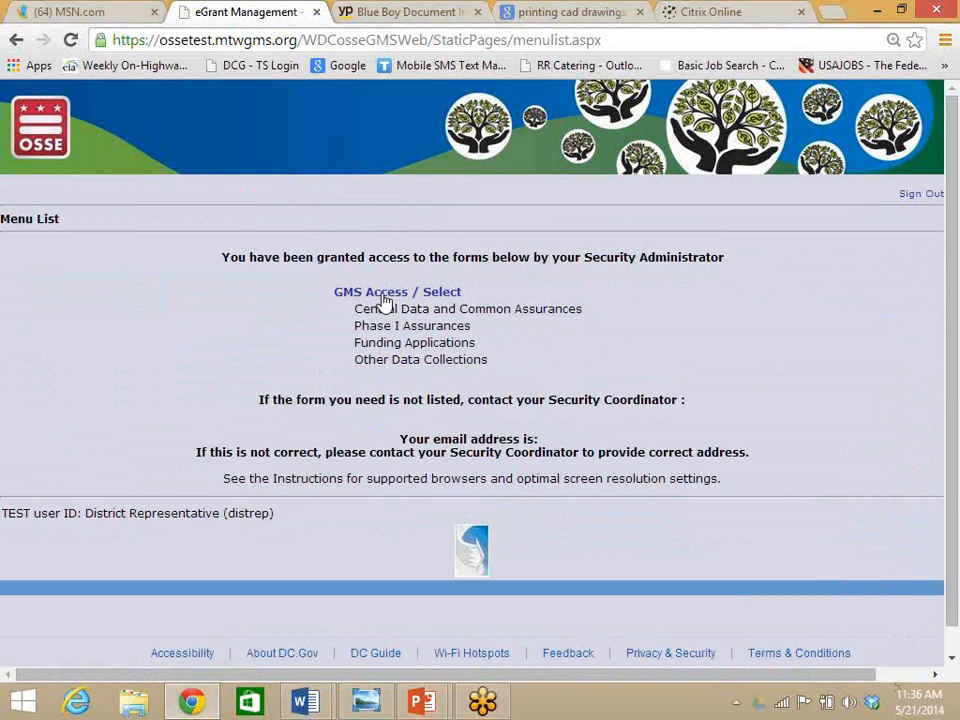
click(383, 300)
click(27, 355)
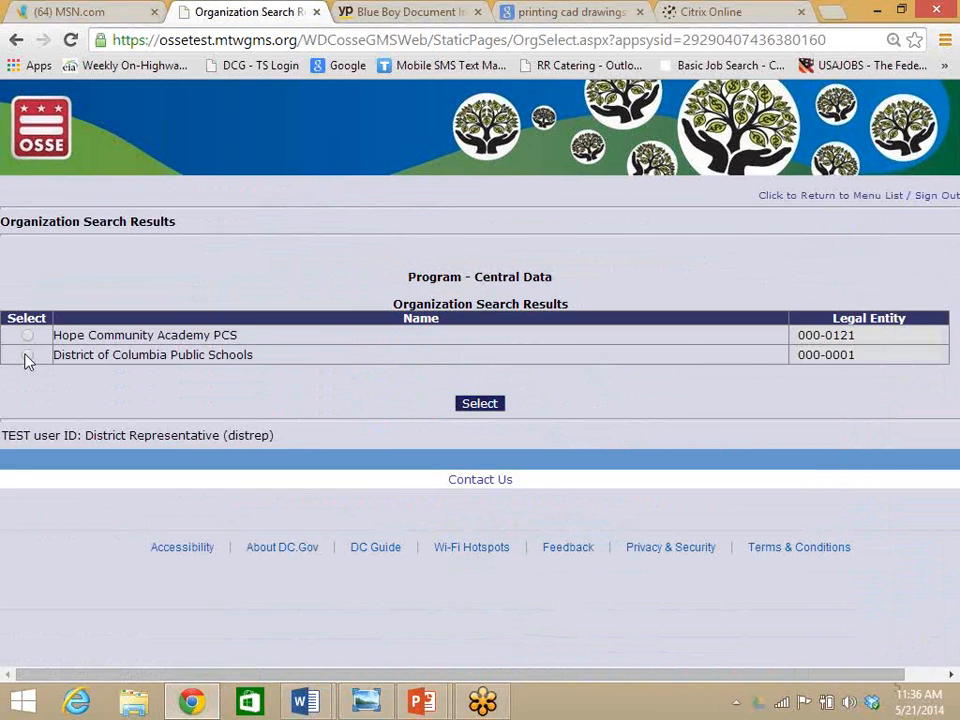
click(499, 411)
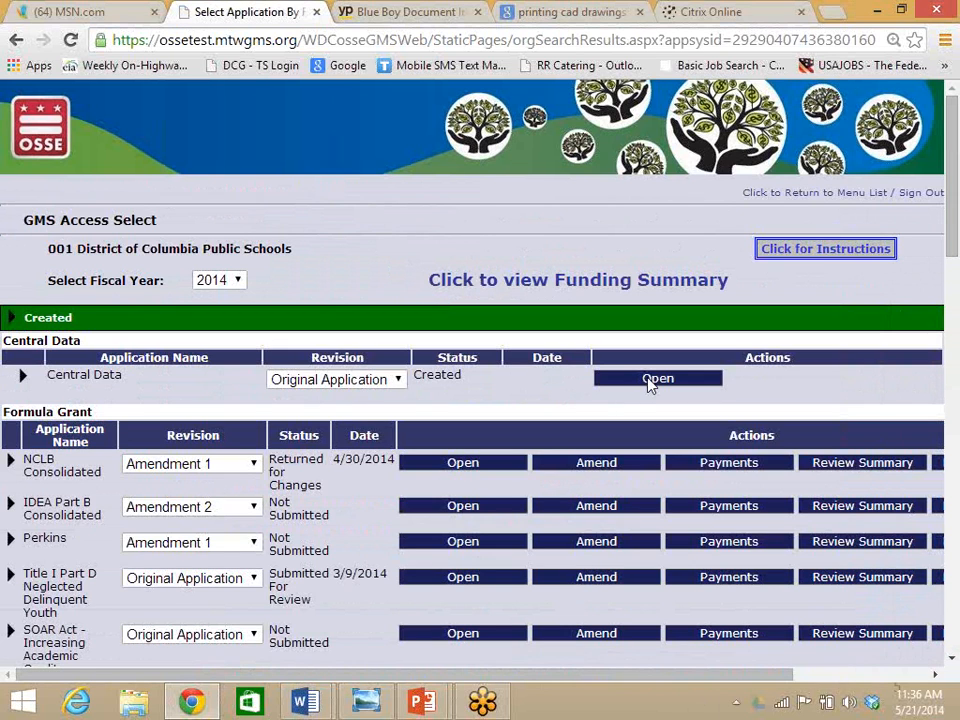
click(649, 380)
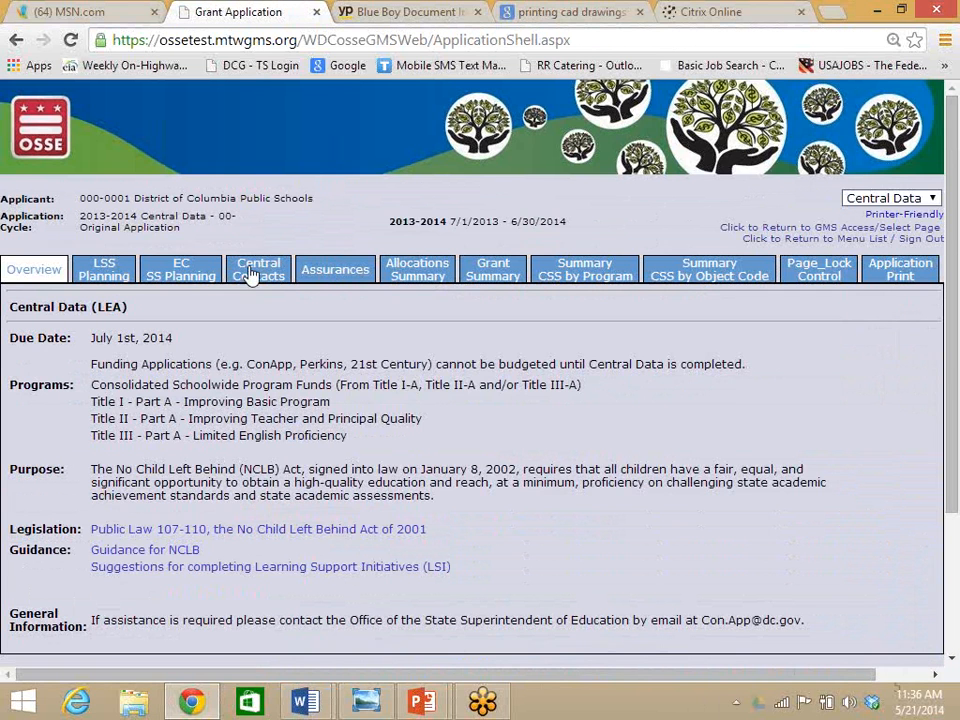
click(256, 268)
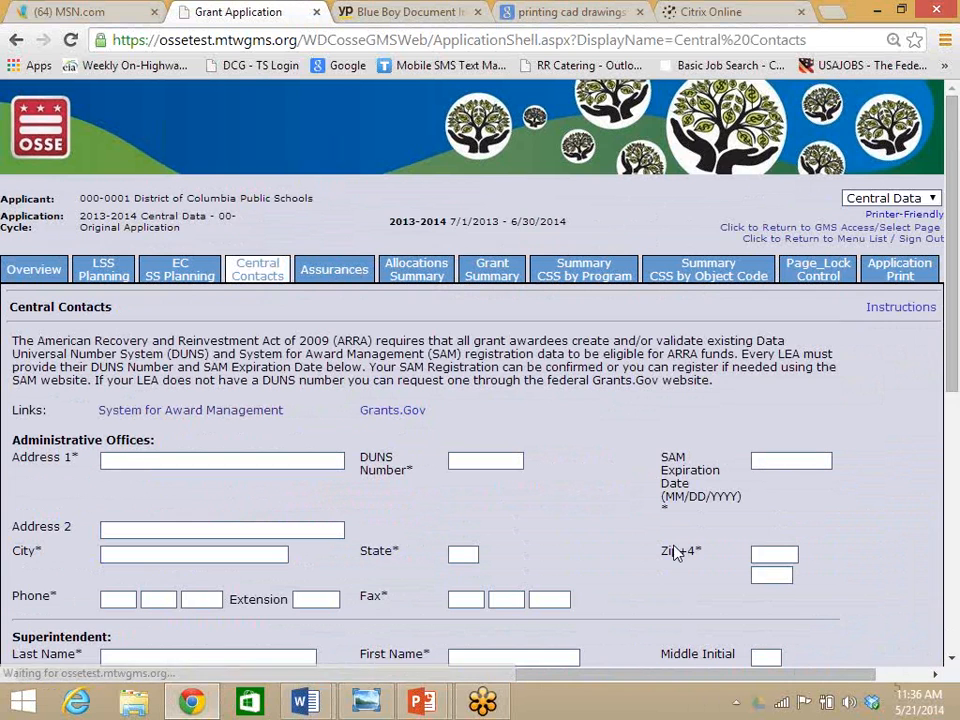
Enter 11/15/2014 as the SAM expiration date on the Central Contacts page, look over its contact fields and return to the menu list unsaved
drag(660, 675, 862, 698)
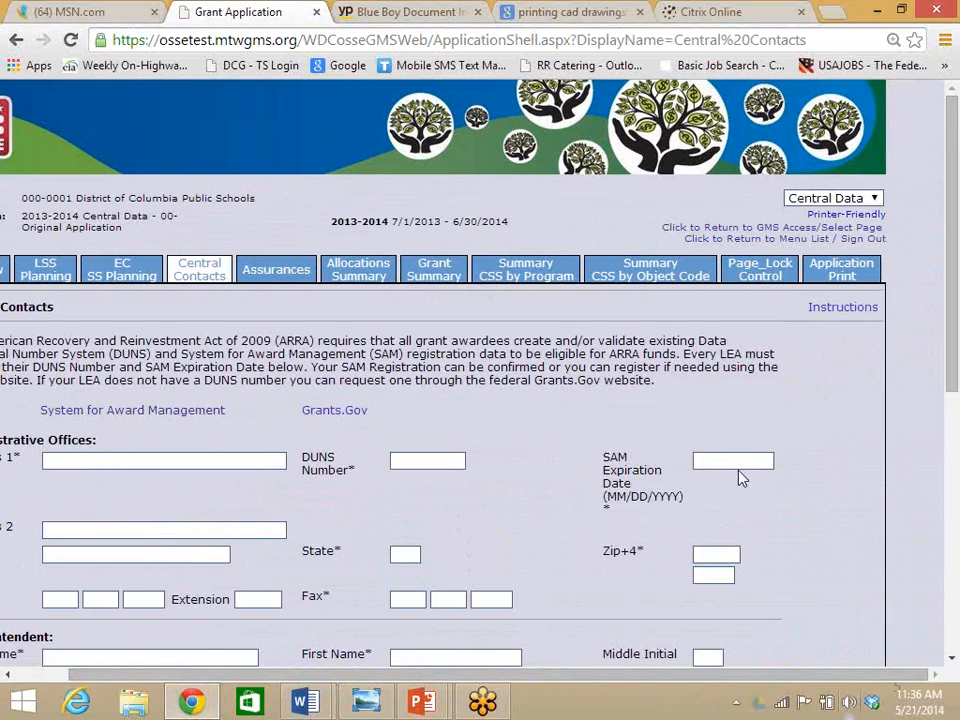
click(737, 462)
text(11/15/2014)
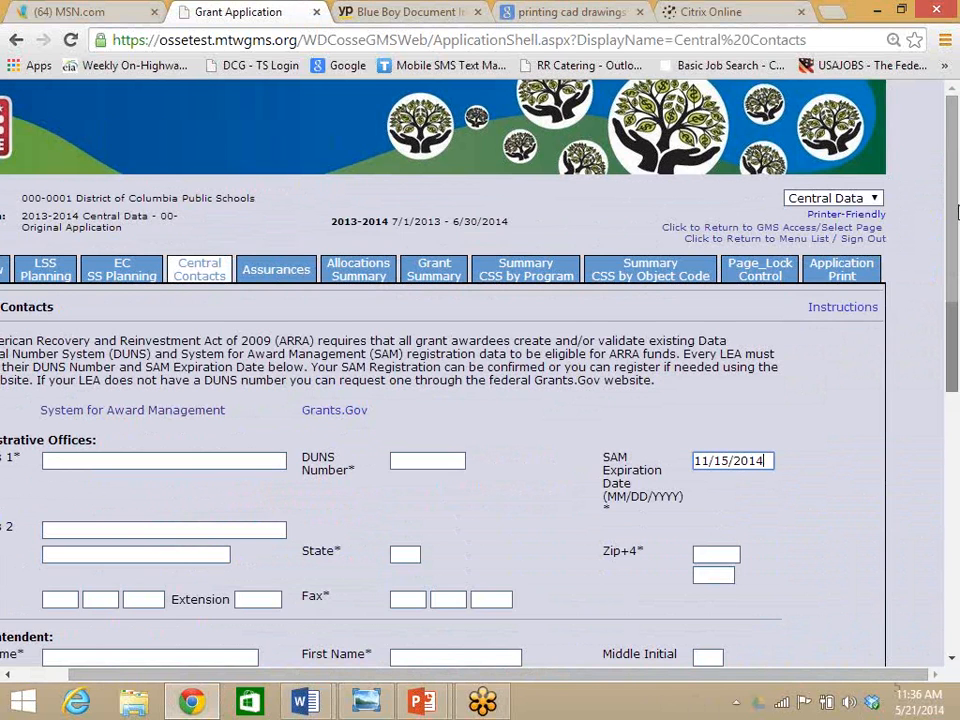
scroll(955, 383, down, 5)
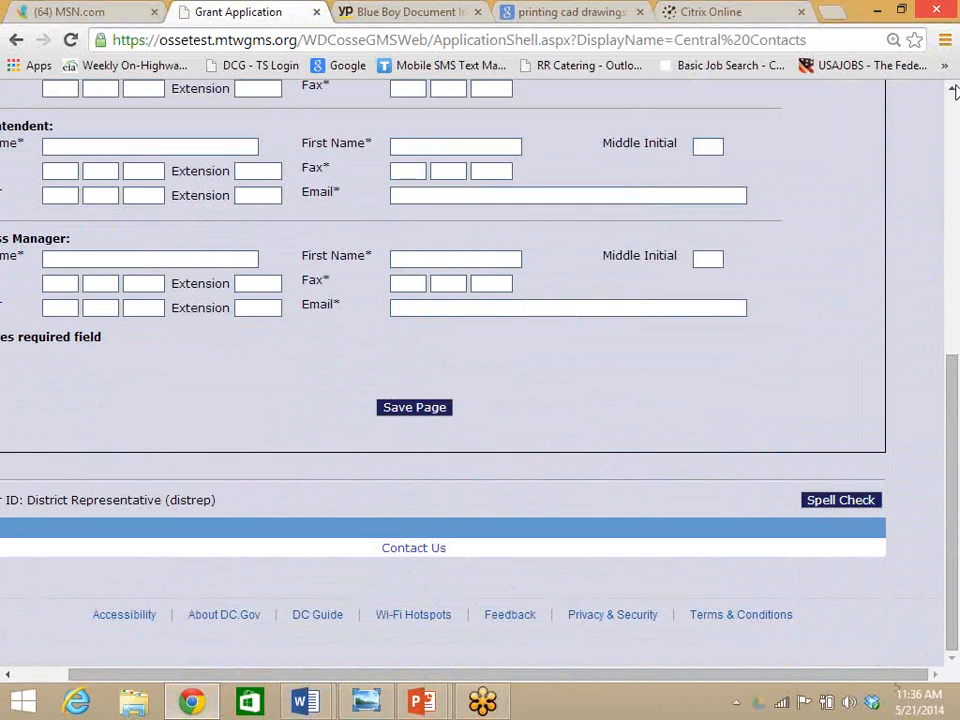
scroll(658, 407, up, 1)
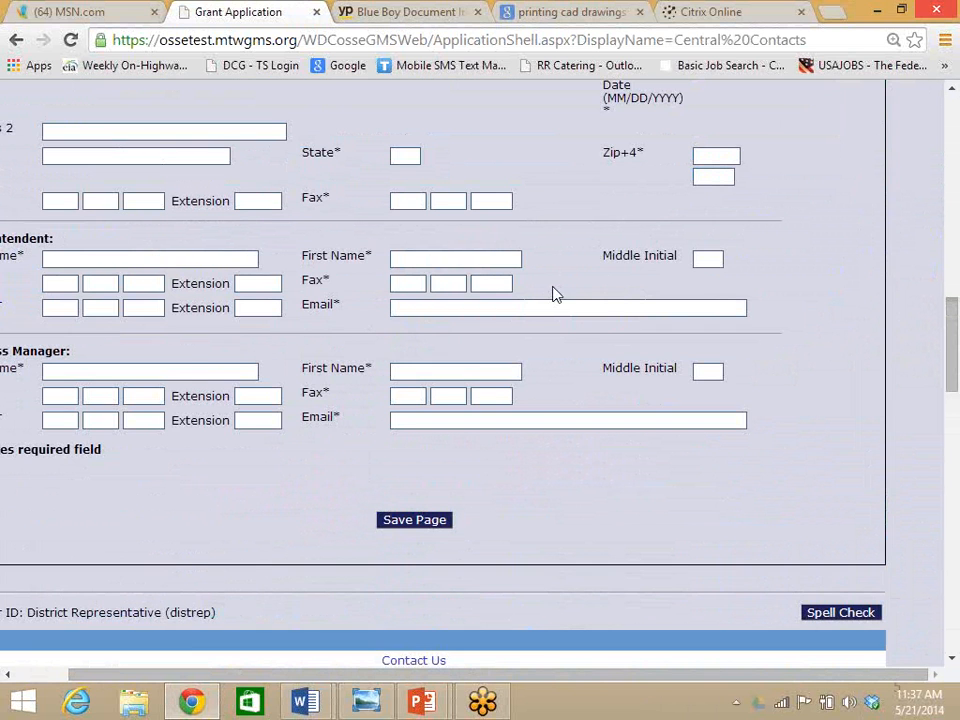
scroll(553, 294, up, 4)
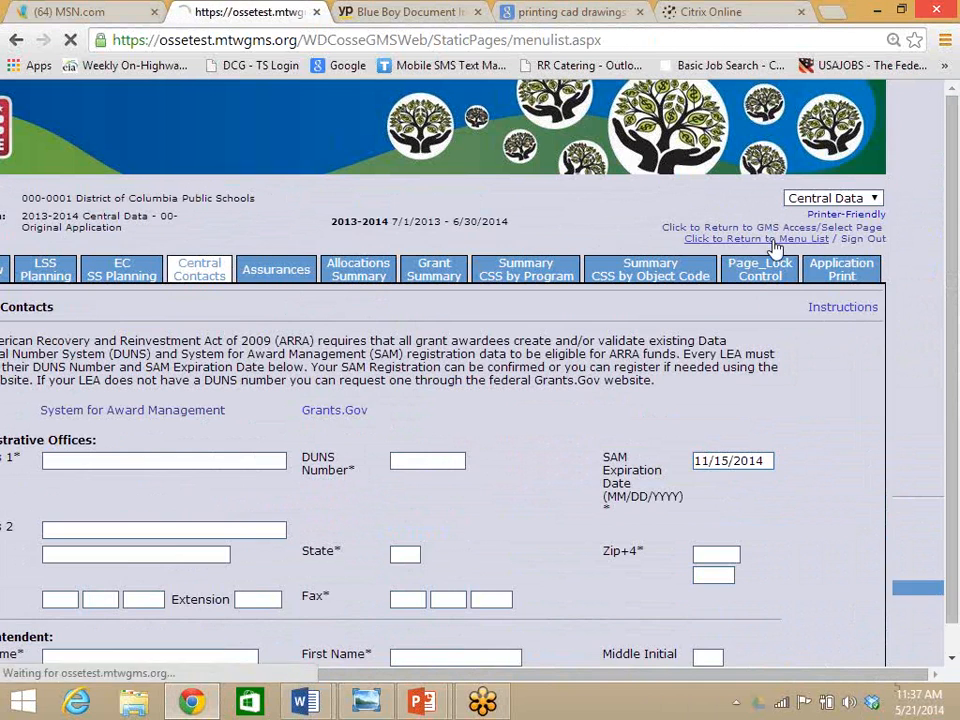
click(774, 240)
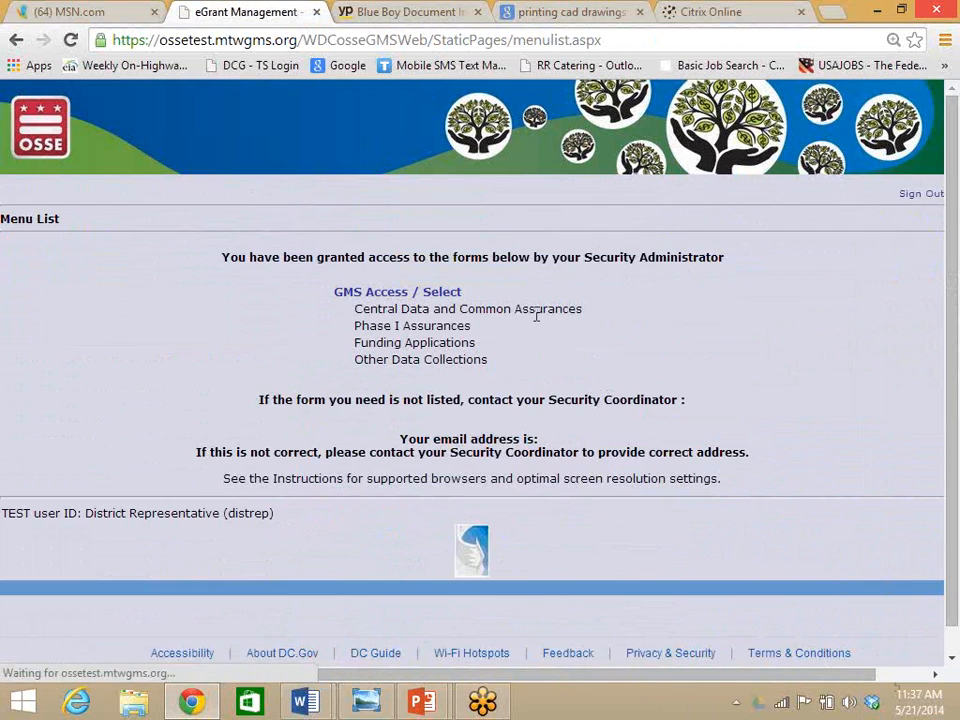
click(377, 307)
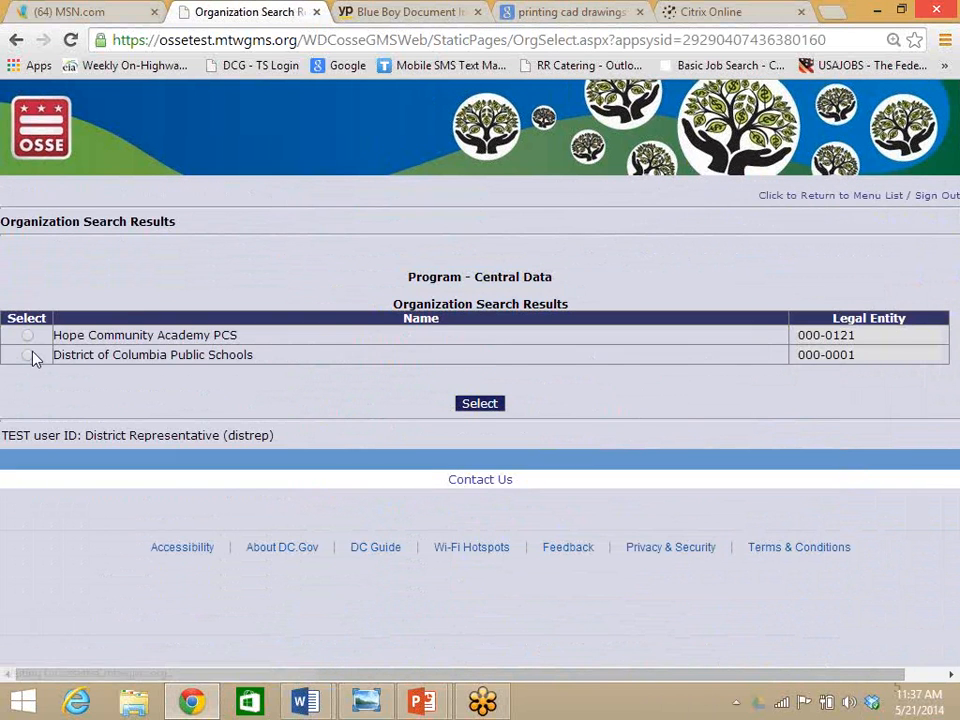
click(27, 355)
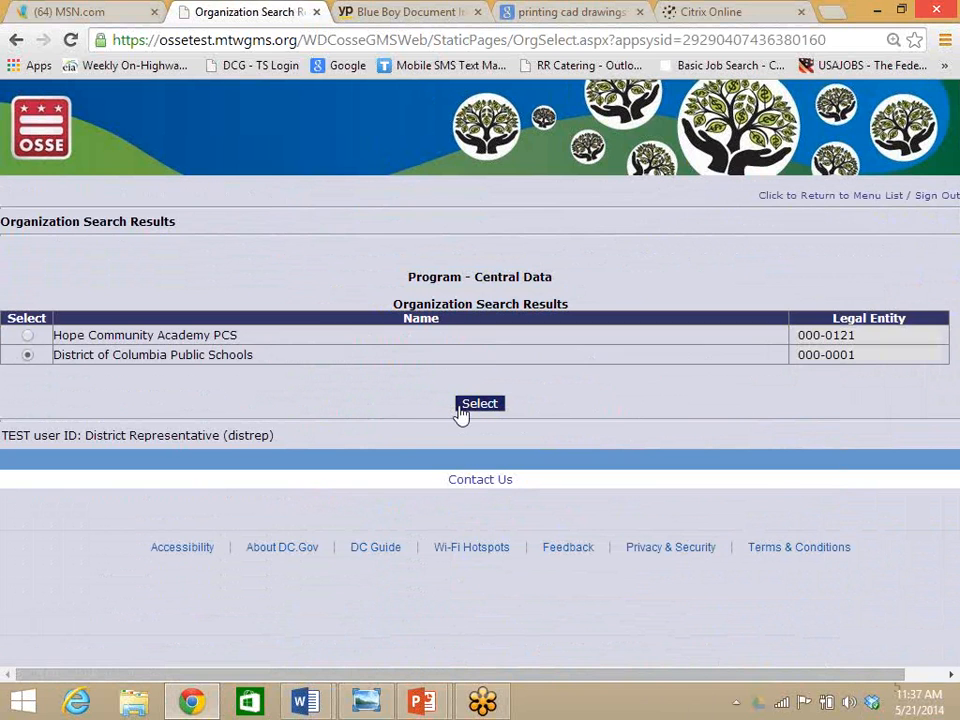
click(475, 410)
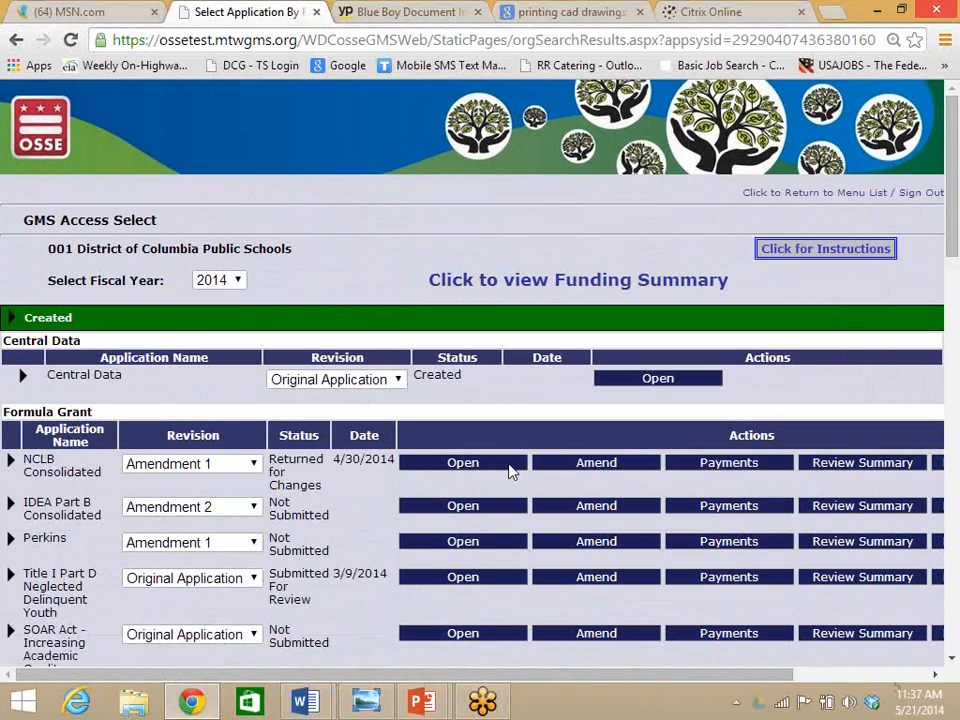
click(731, 465)
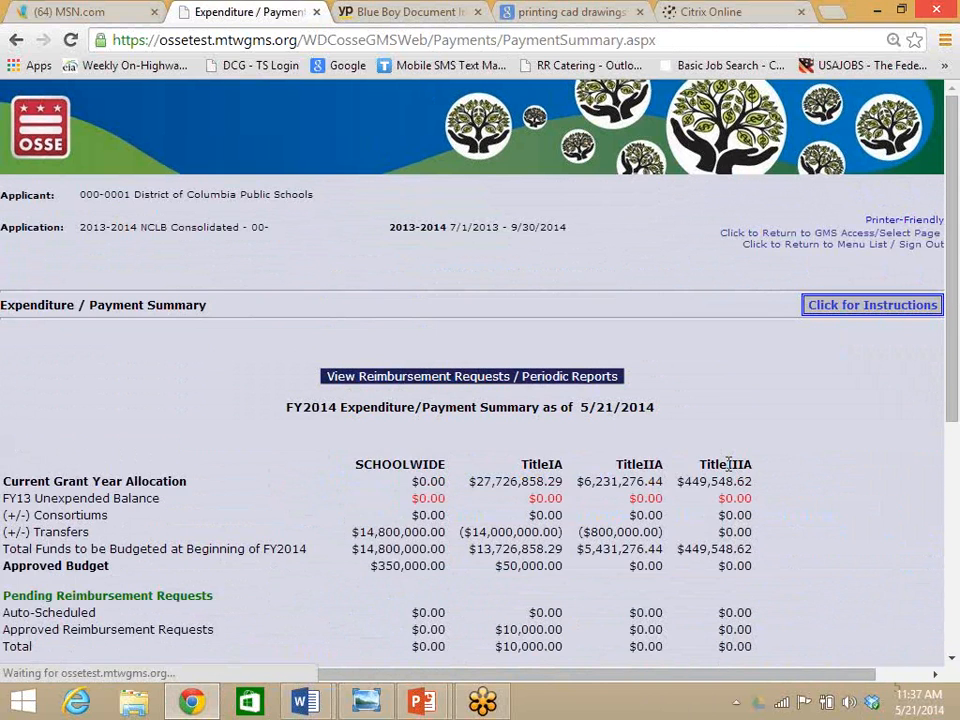
click(790, 243)
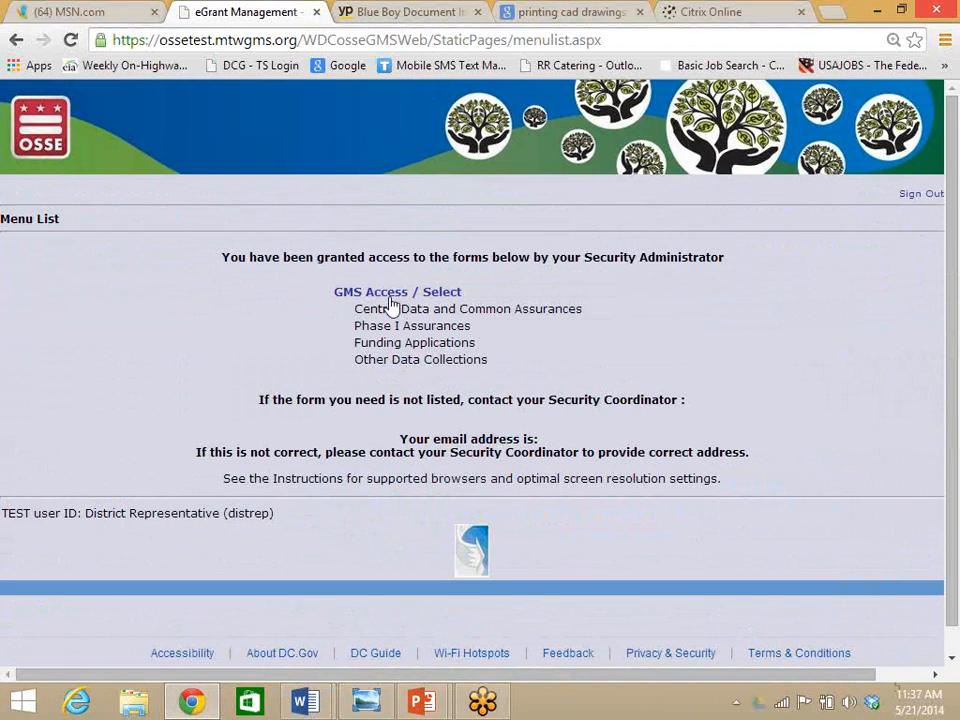
Open the reimbursement request list for the NCLB Consolidated Original Application of District of Columbia Public Schools
click(386, 295)
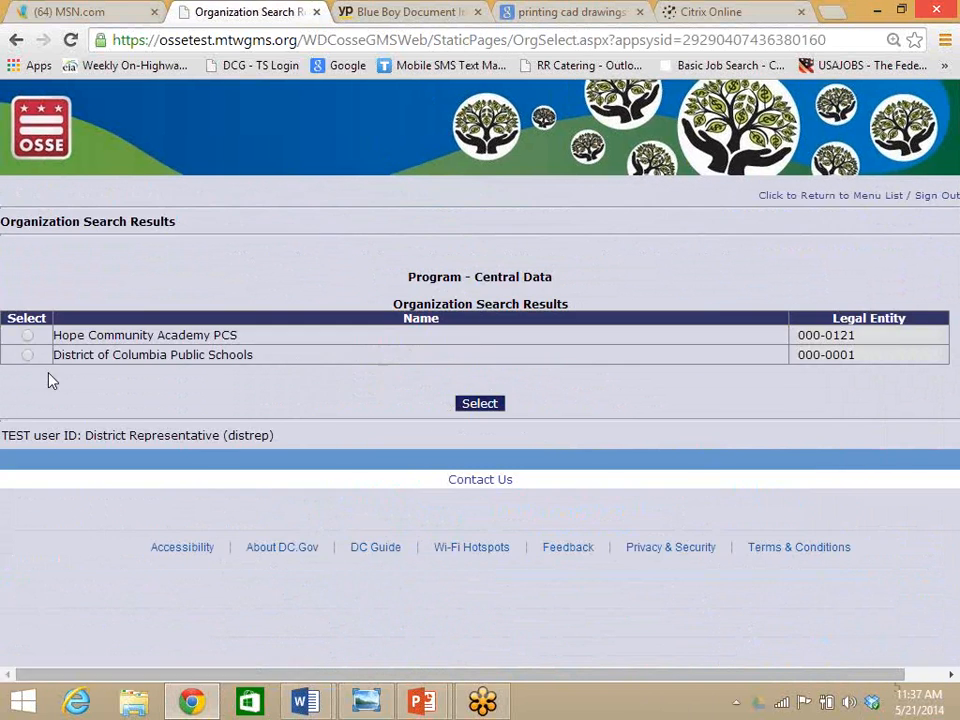
click(27, 355)
click(481, 405)
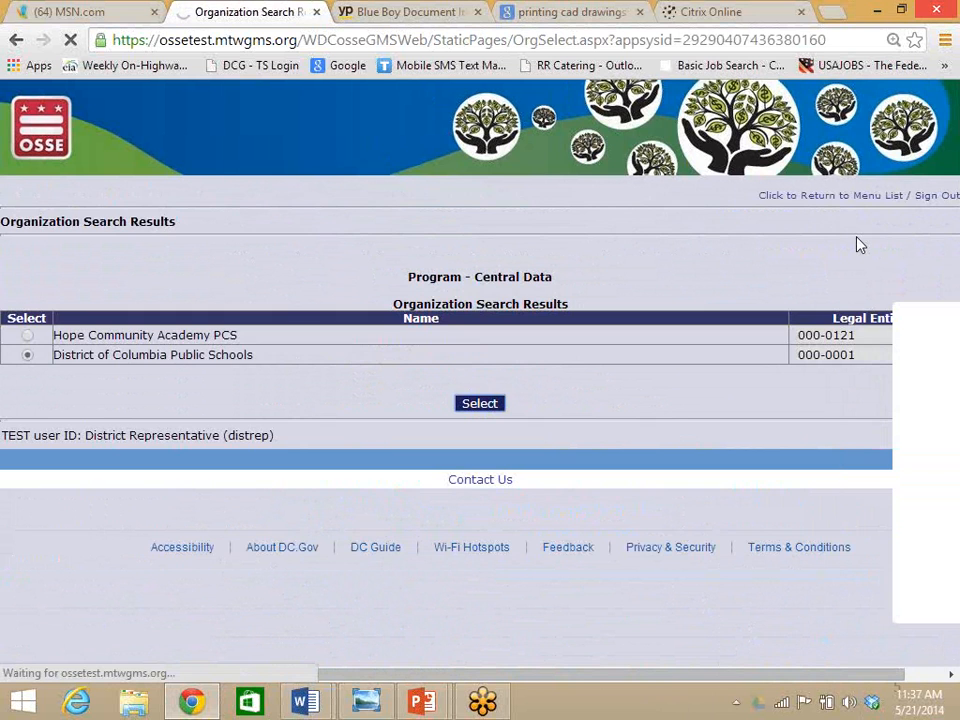
scroll(240, 315, down, 3)
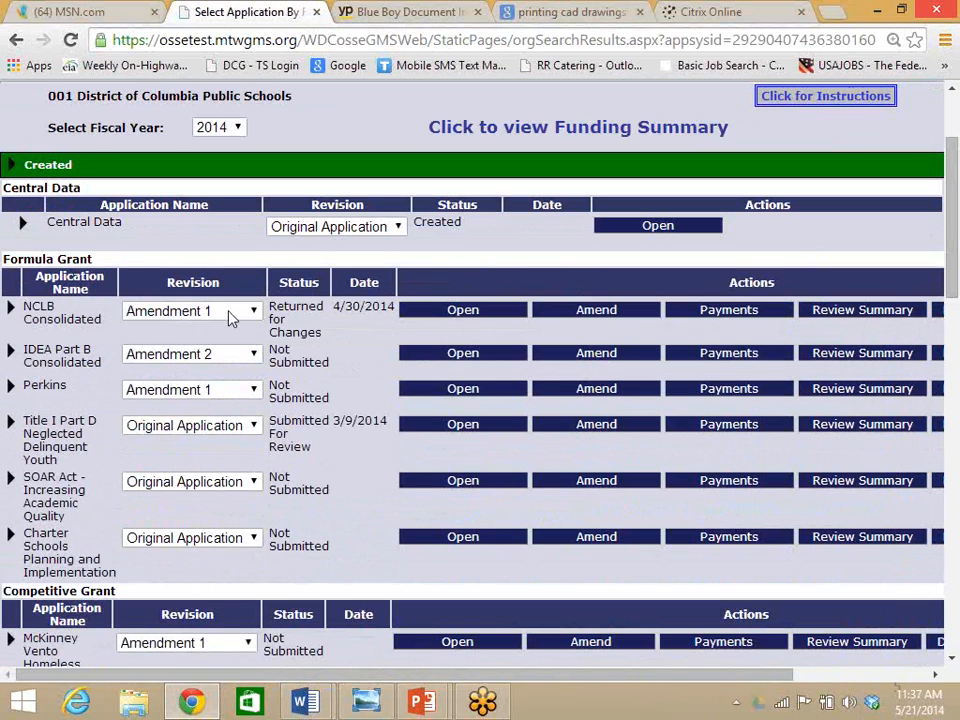
click(252, 312)
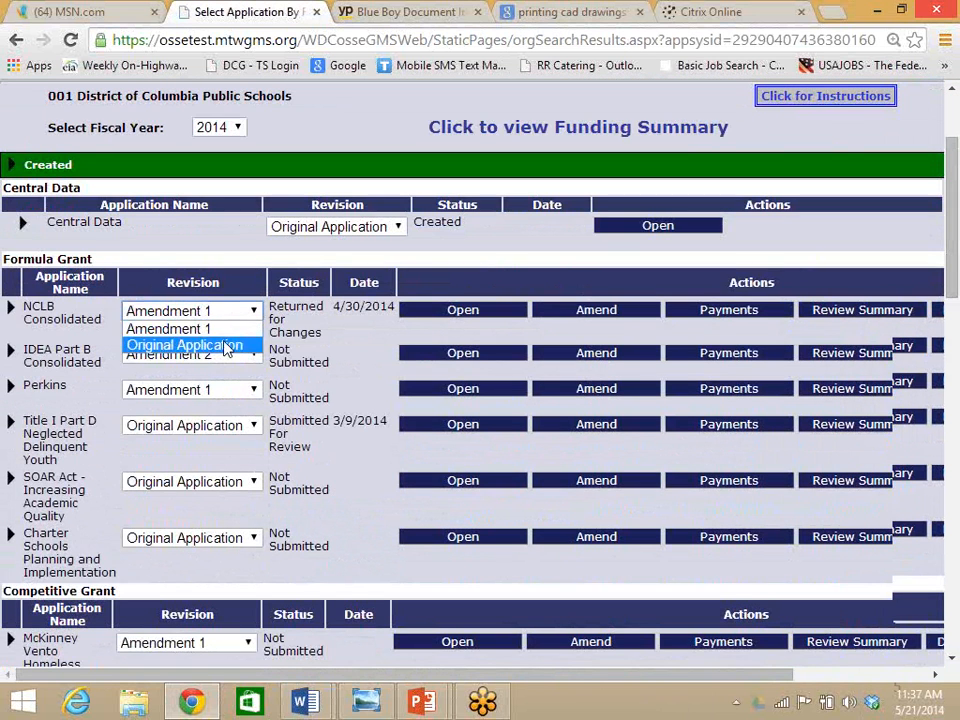
click(226, 345)
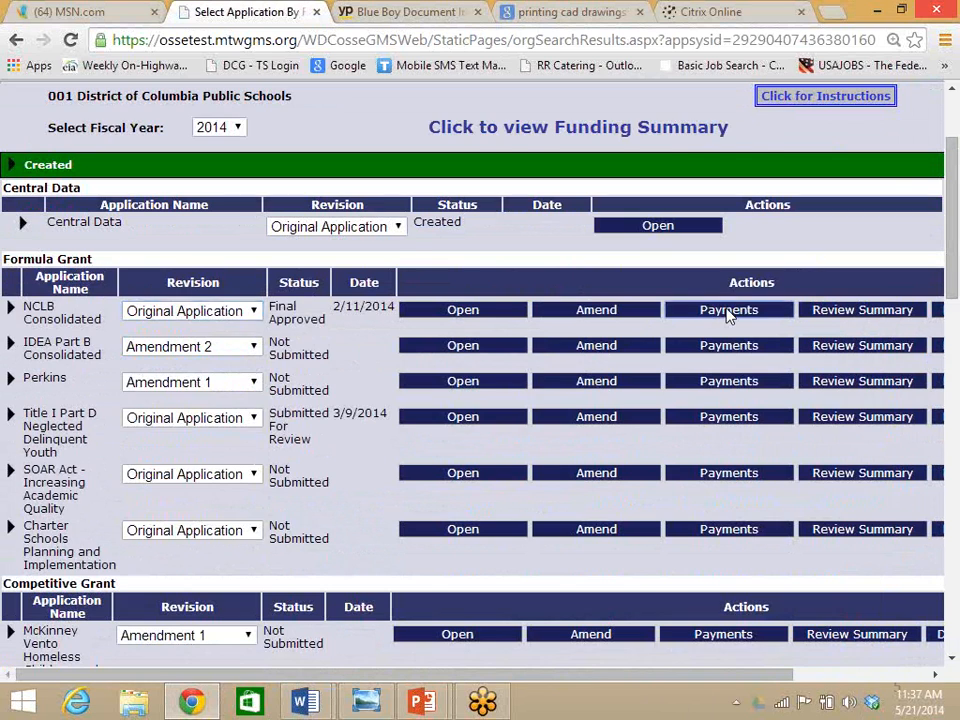
click(729, 312)
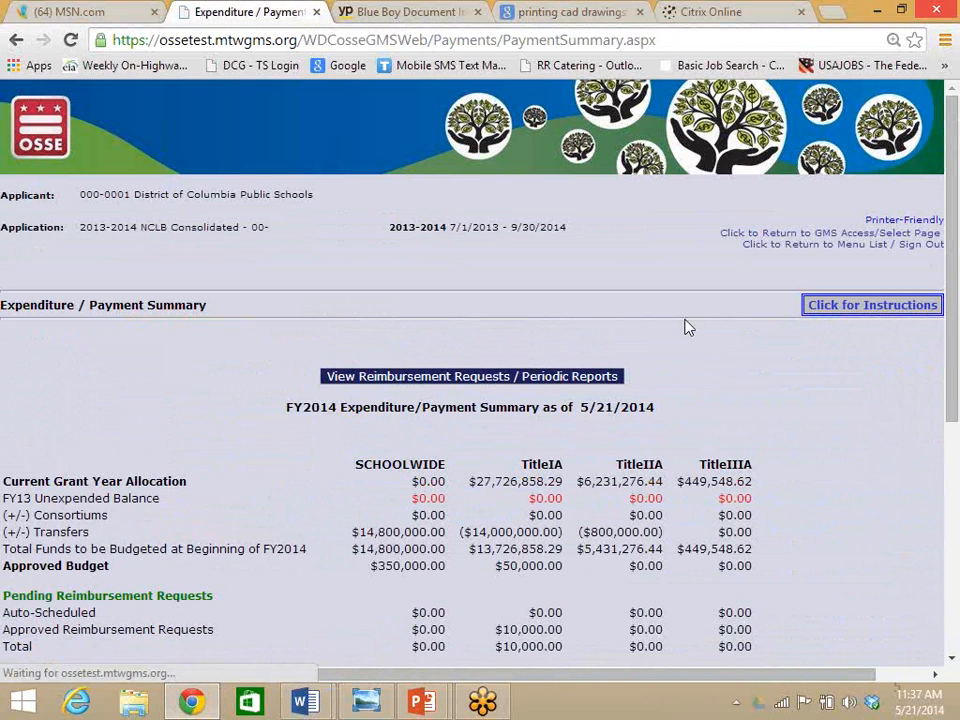
click(425, 380)
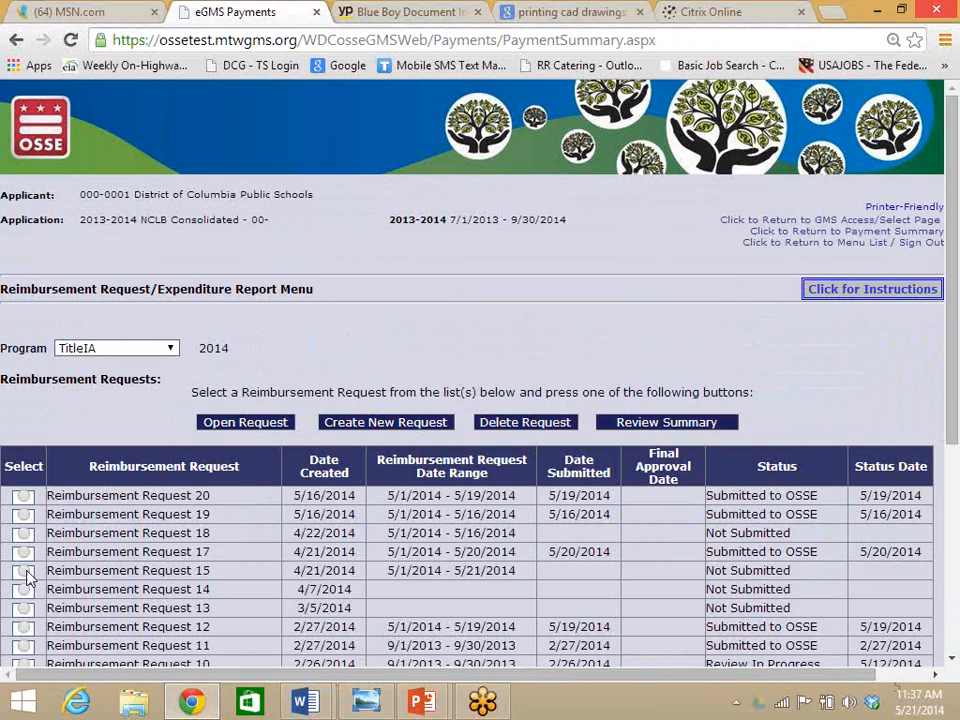
Open TitleIA Reimbursement Request 15, look over its budget summary and expenditure rows, and return to the reimbursement request list to review the statuses
click(25, 571)
click(242, 424)
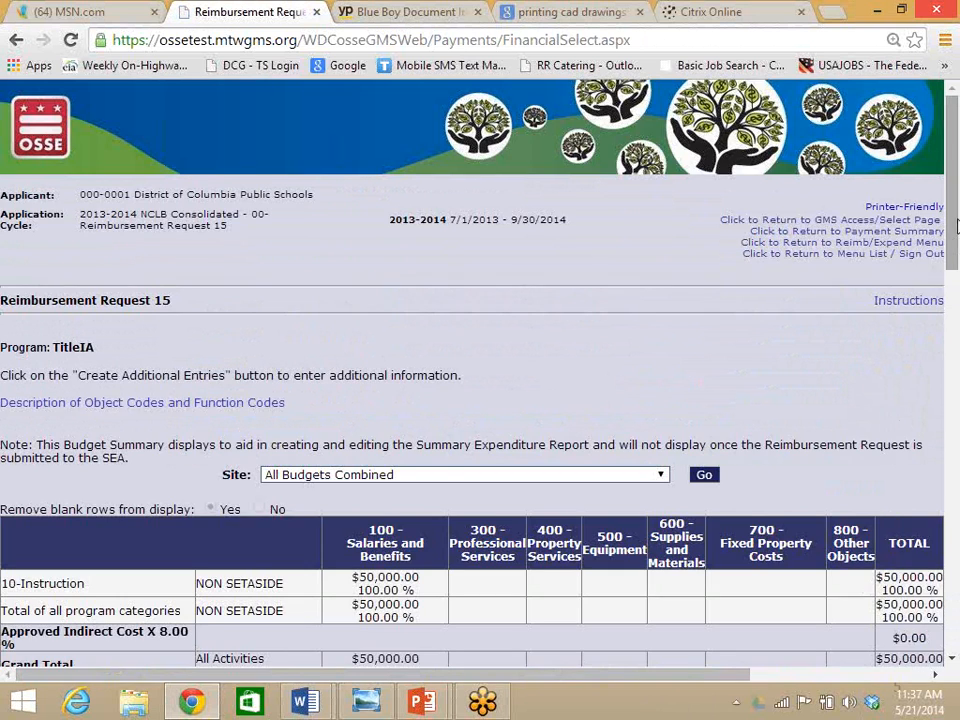
drag(953, 233, 955, 260)
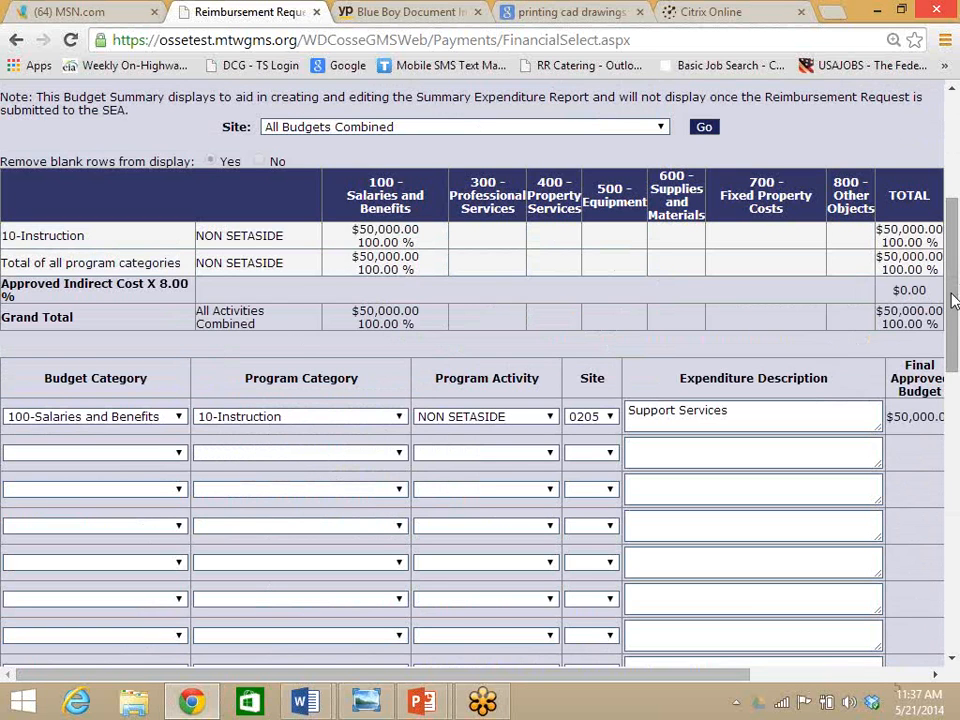
scroll(225, 296, up, 3)
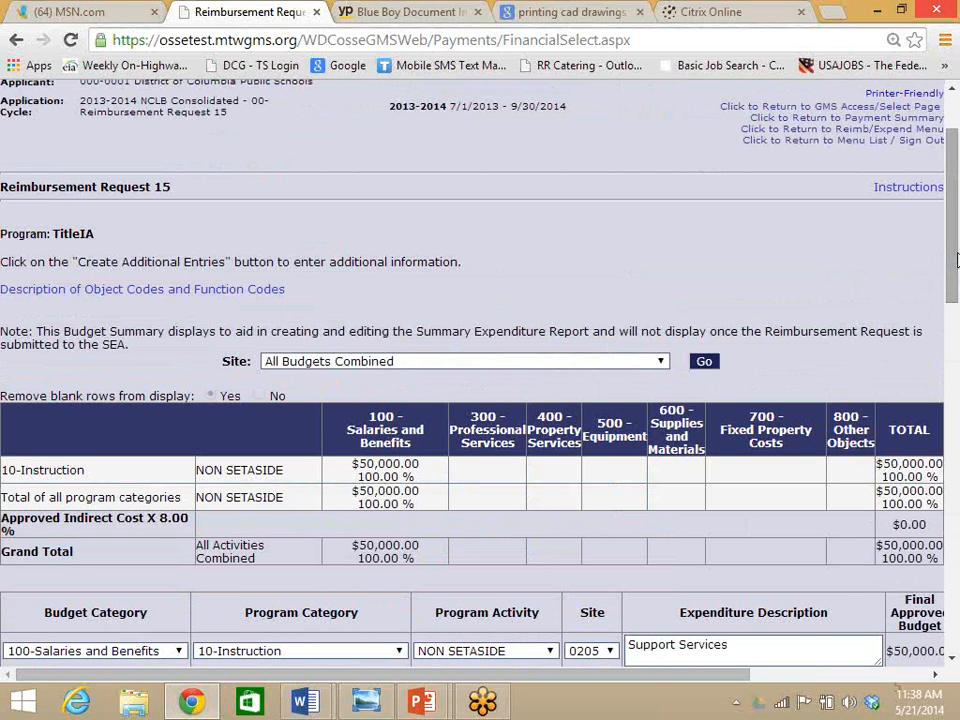
scroll(957, 260, up, 1)
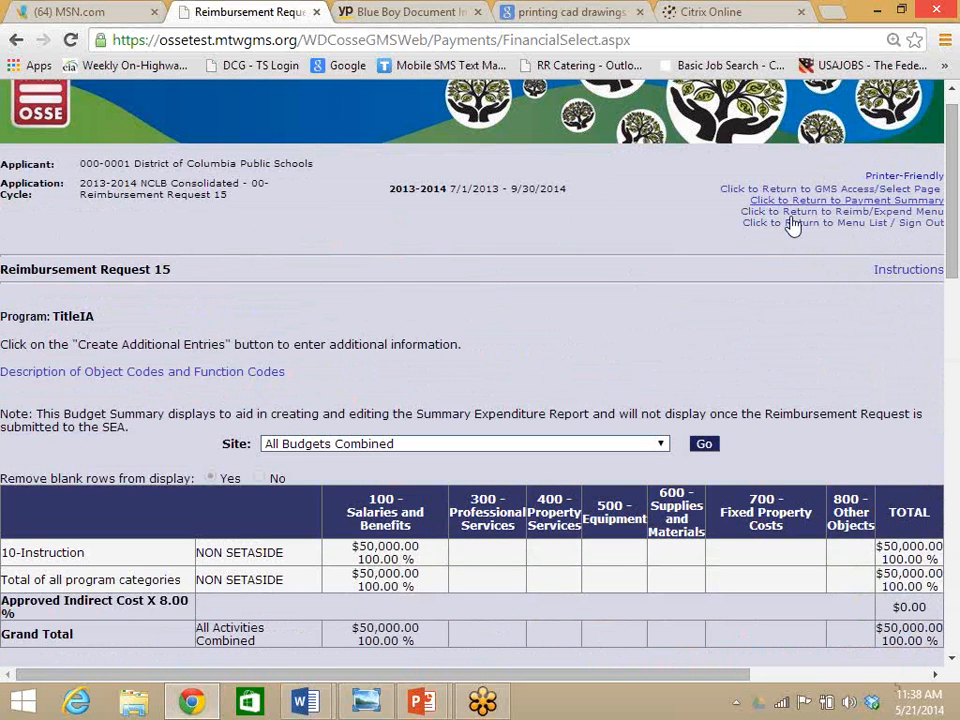
click(790, 213)
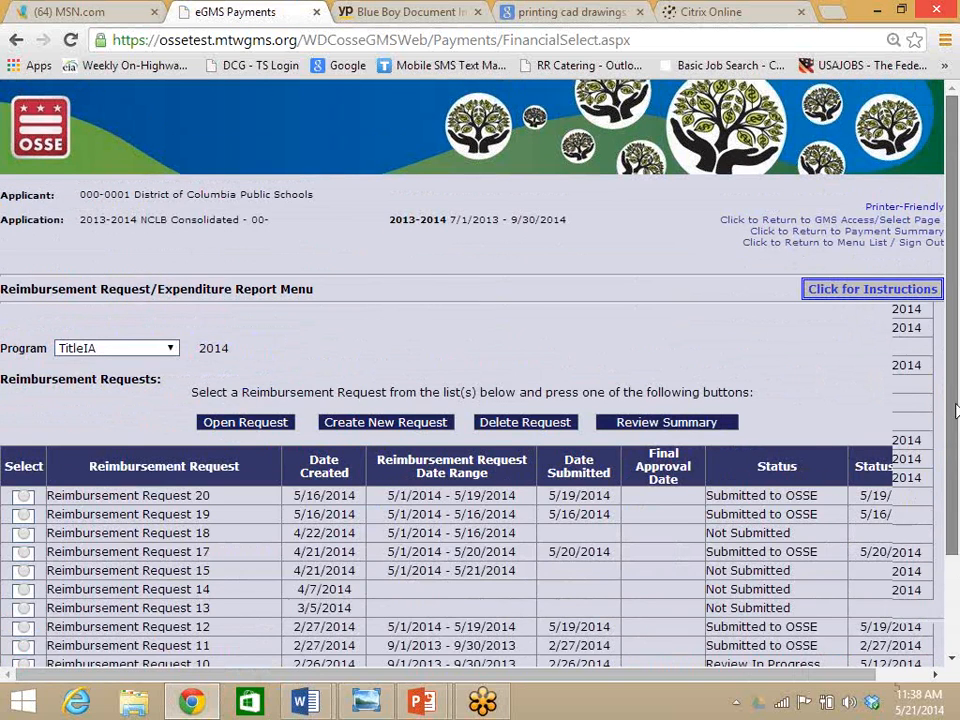
scroll(955, 422, down, 2)
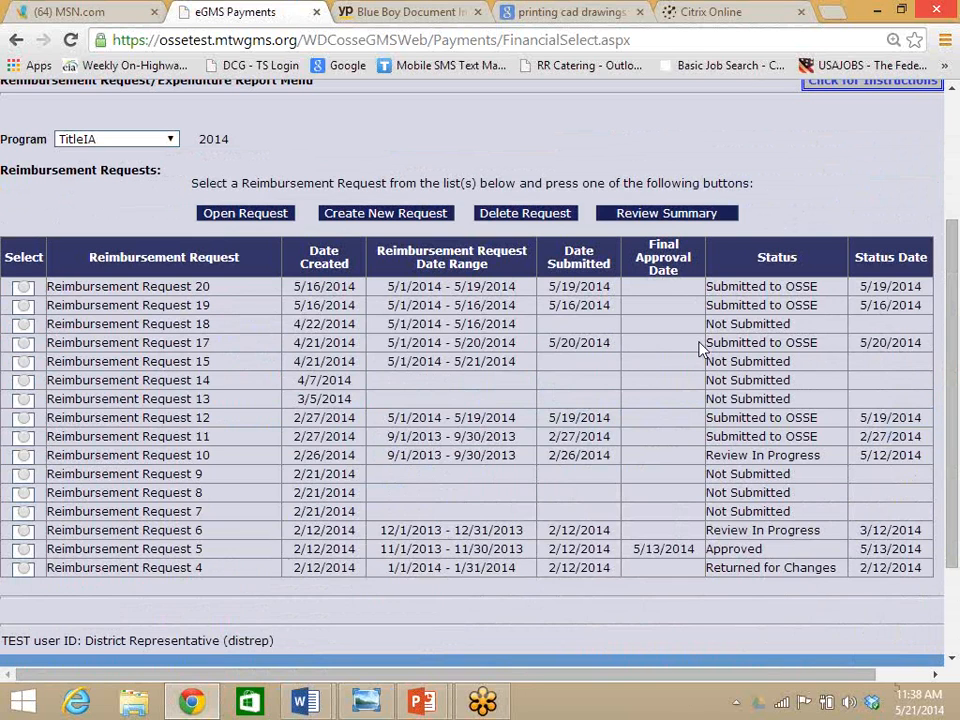
Switch to Document2 in Word and examine the screenshot of the approved Summary Expenditure Report 3
click(303, 700)
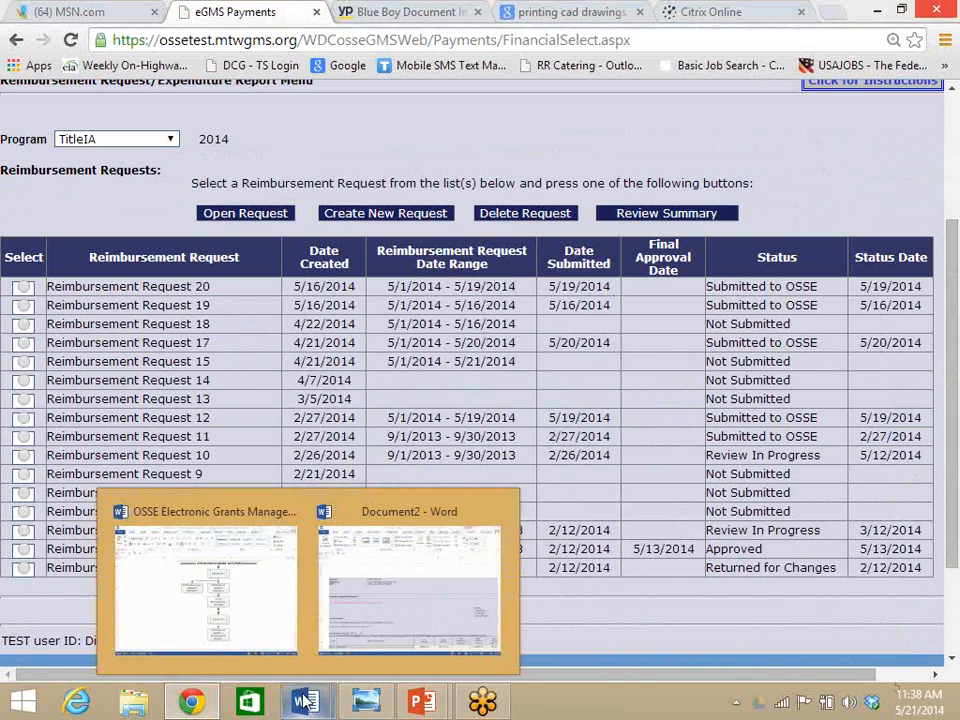
click(420, 595)
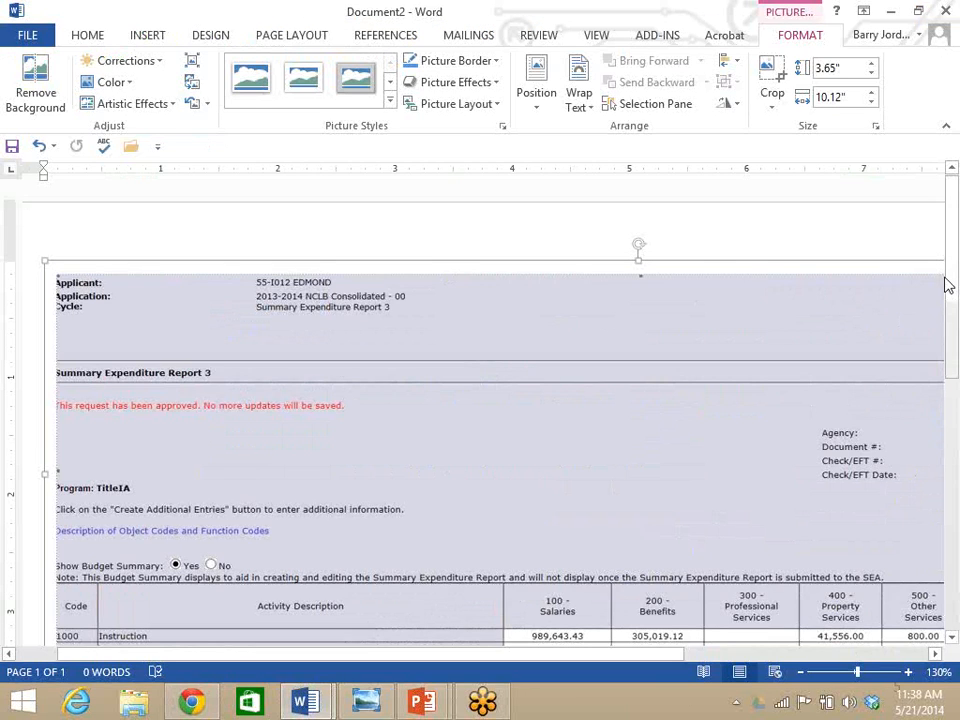
click(953, 351)
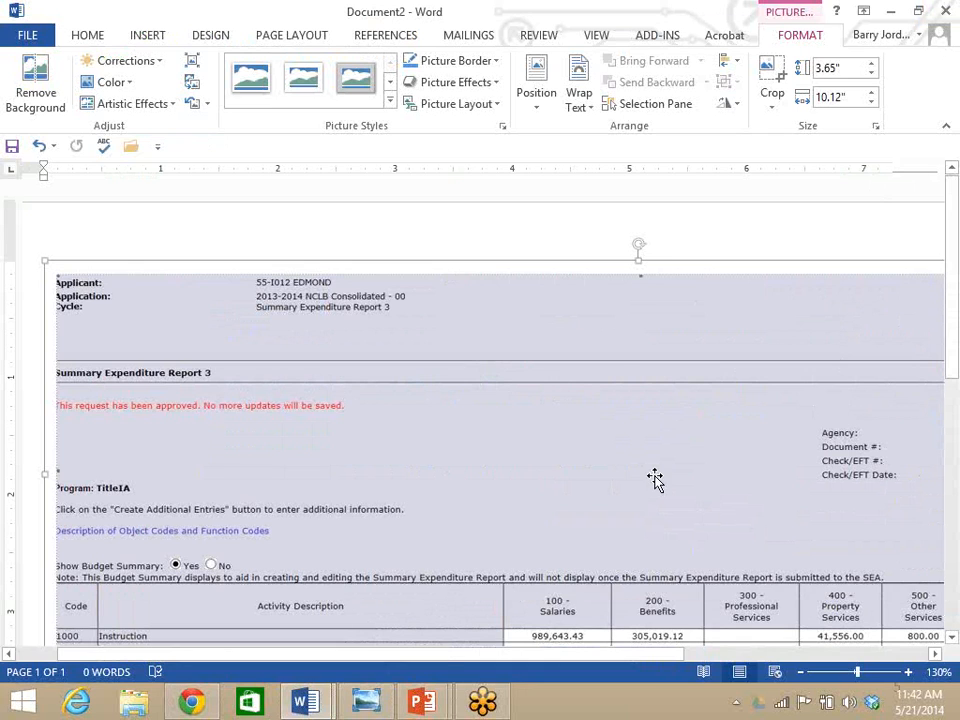
Switch to the running PowerPoint slide show and advance from the EGMS LEA Roles slide to the key takeaways slide
mouse_move(425, 708)
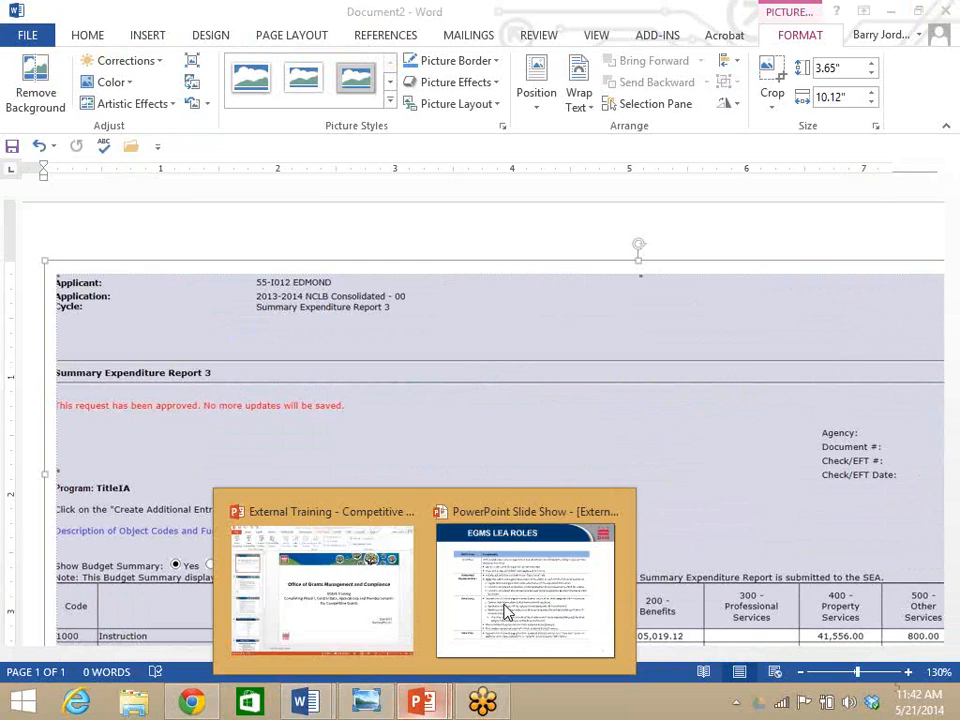
click(506, 611)
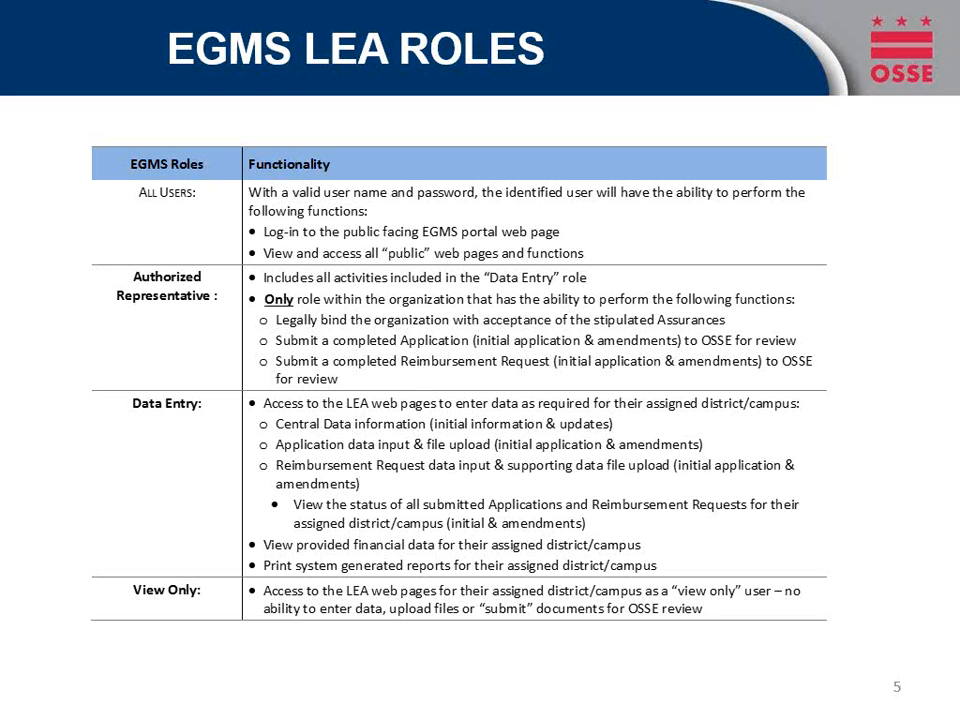
key(Right)
key(Right)
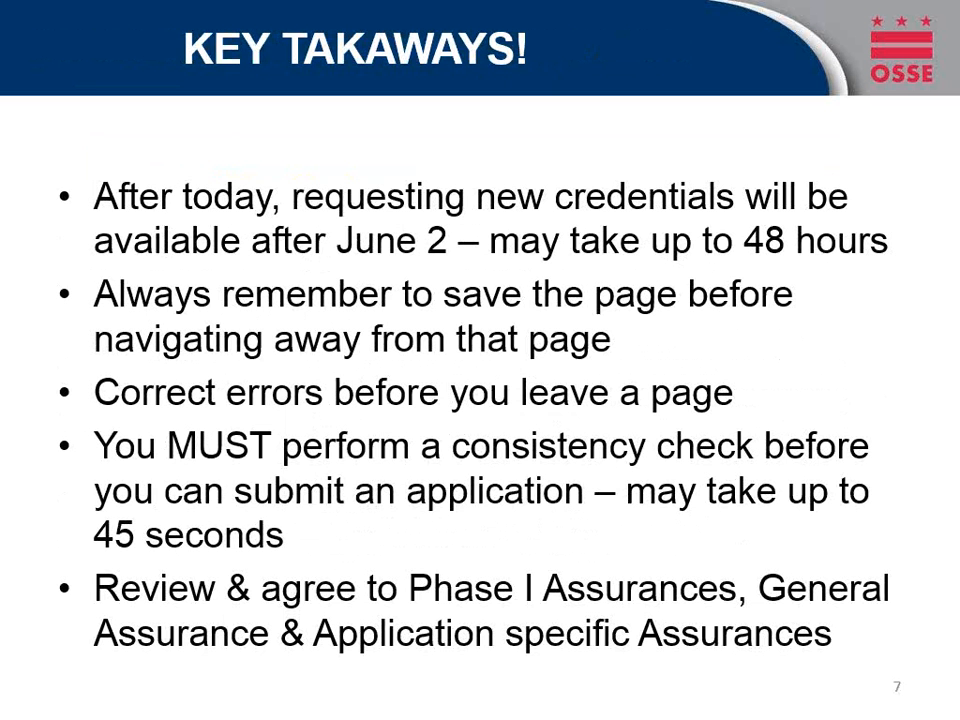